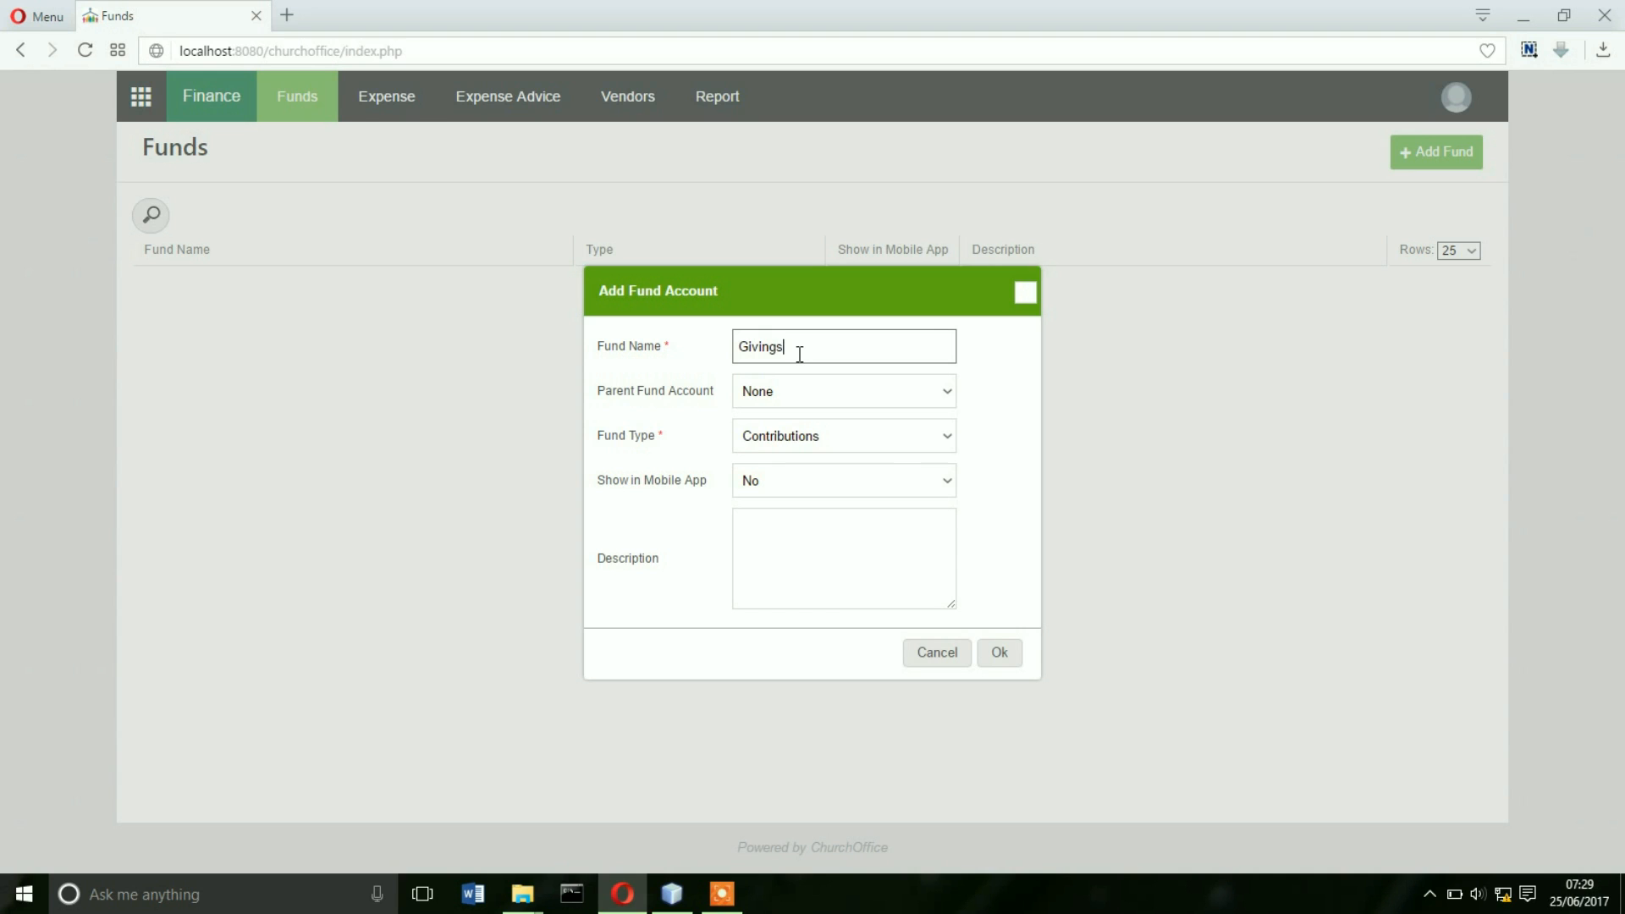
# - Keep fund type Contributions and enter the description 'A collection of all givings from members'
pyautogui.click(882, 442)
pyautogui.click(882, 442)
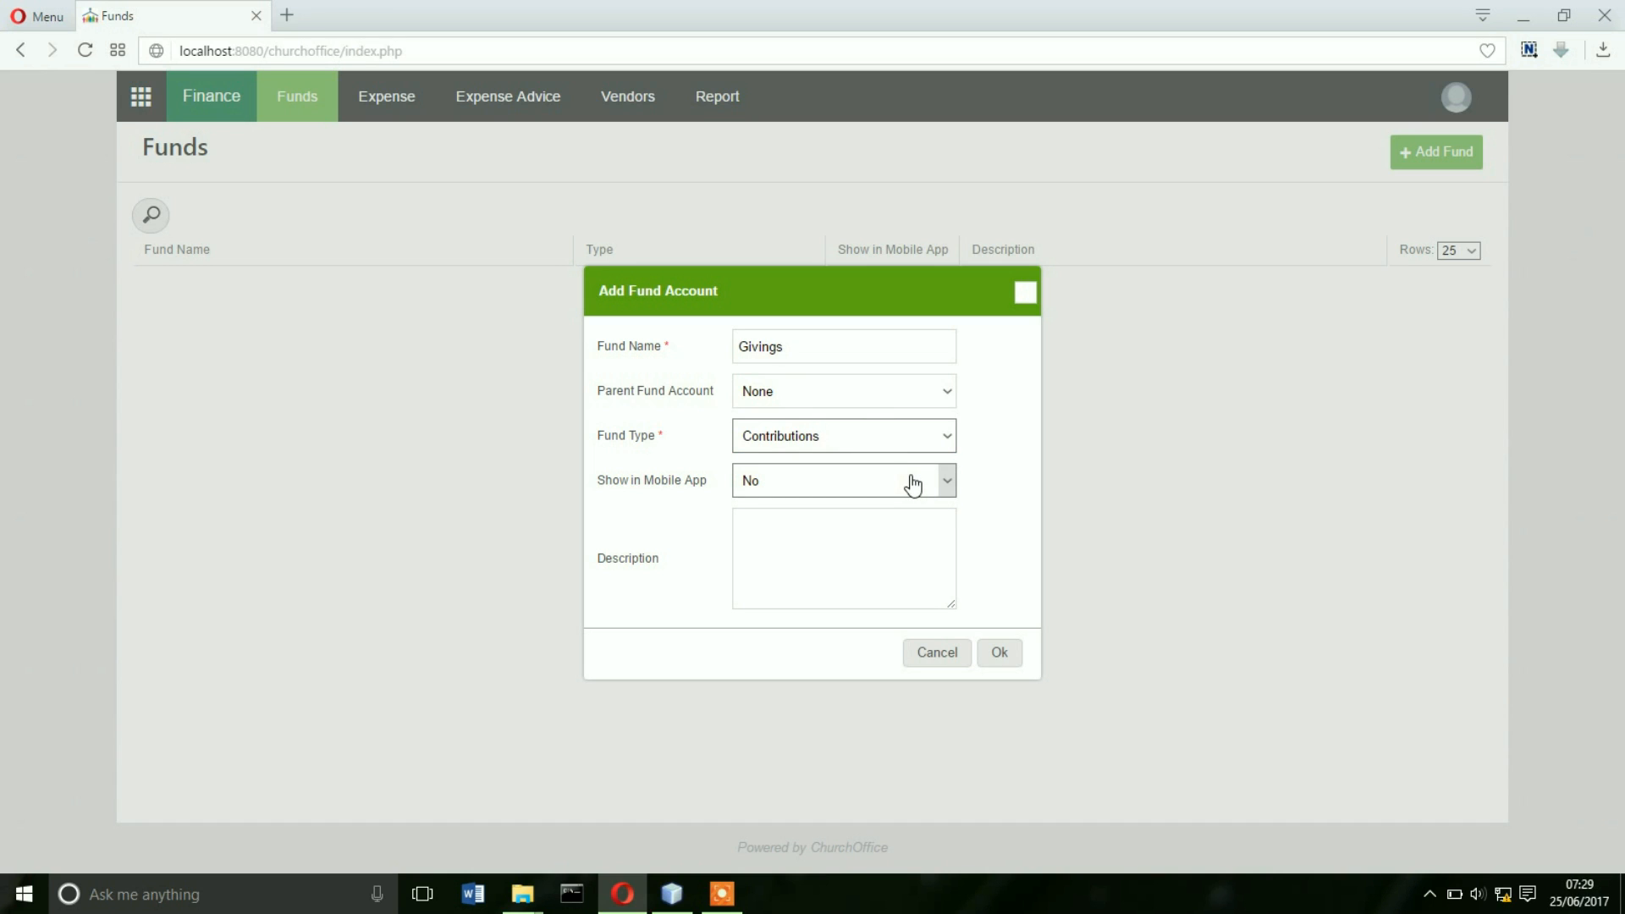
pyautogui.click(861, 526)
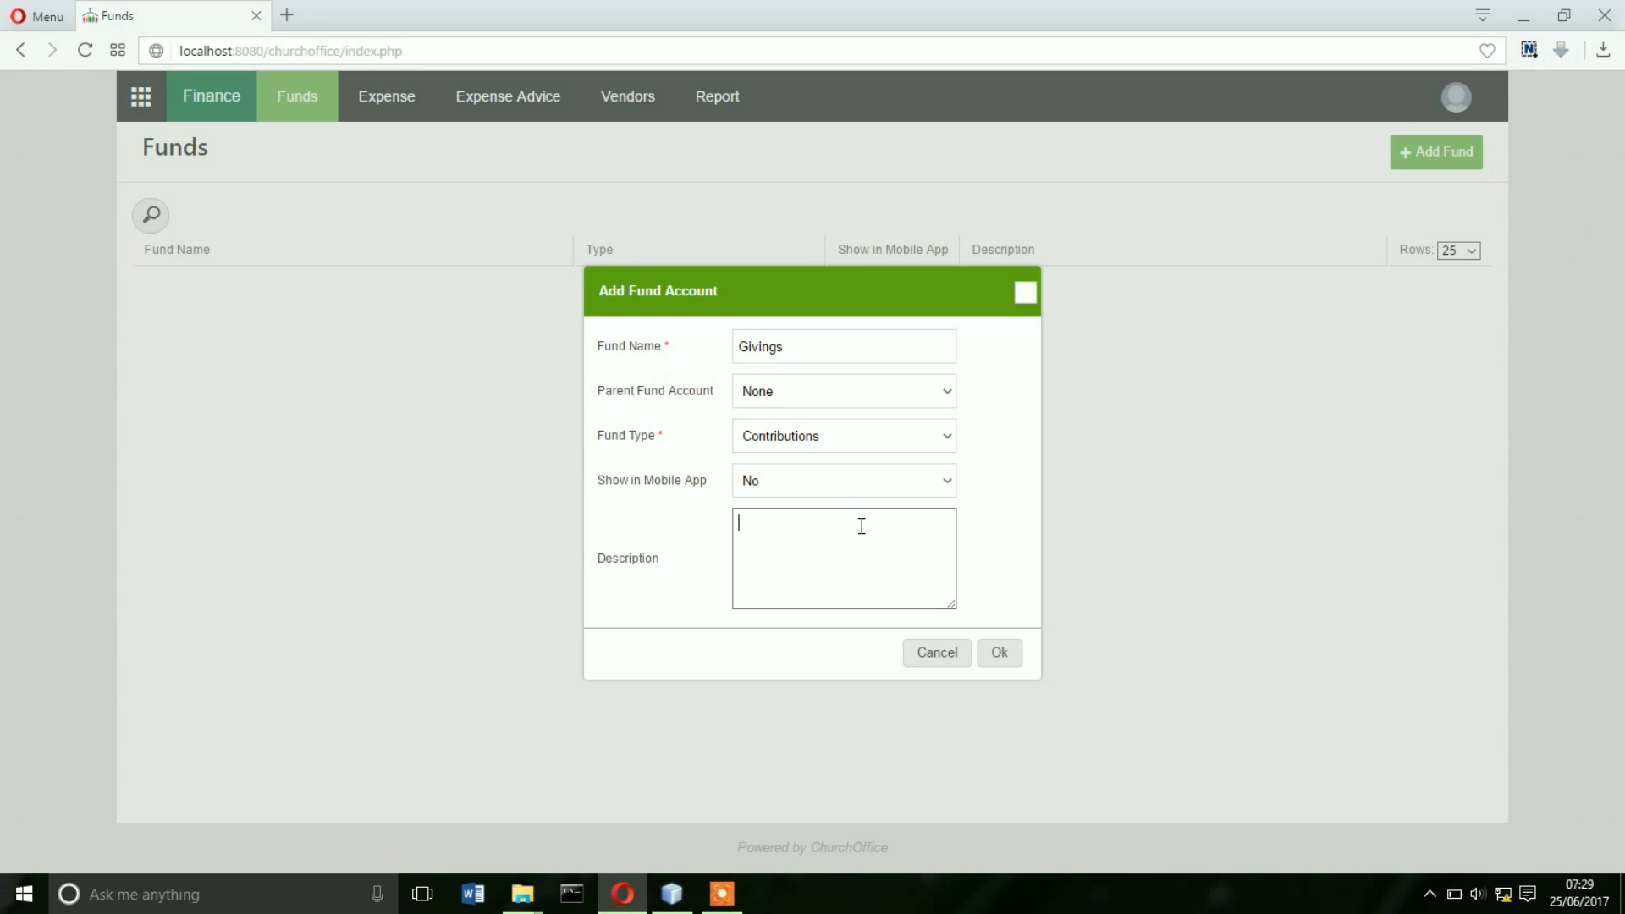
pyautogui.write('The parent o')
pyautogui.press('BackSpace')
pyautogui.press('BackSpace')
pyautogui.press('BackSpace')
pyautogui.press('BackSpace')
pyautogui.press('BackSpace')
pyautogui.press('BackSpace')
pyautogui.press('BackSpace')
pyautogui.press('BackSpace')
pyautogui.press('BackSpace')
pyautogui.press('BackSpace')
pyautogui.press('BackSpace')
pyautogui.write('A collection of all givings from members of the')
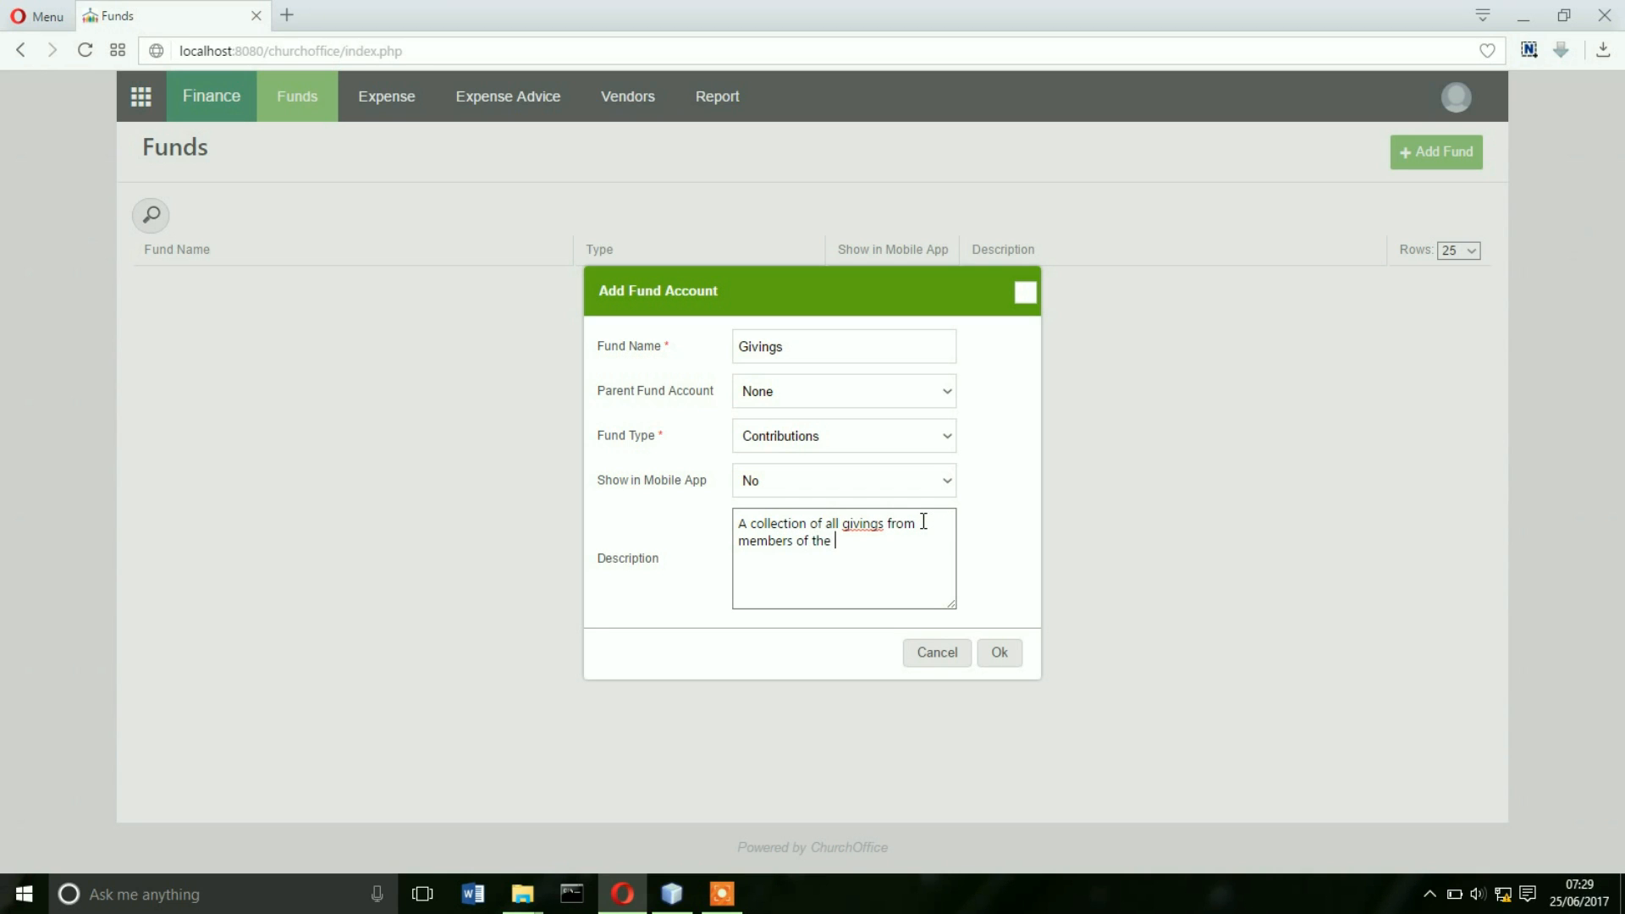
pyautogui.press('BackSpace')
pyautogui.press('BackSpace')
pyautogui.press('BackSpace')
pyautogui.press('BackSpace')
pyautogui.press('BackSpace')
pyautogui.press('BackSpace')
pyautogui.press('BackSpace')
# - Check spelling suggestions for 'givings', keep the word as written, and save the fund
pyautogui.click(853, 524)
pyautogui.rightClick(858, 525)
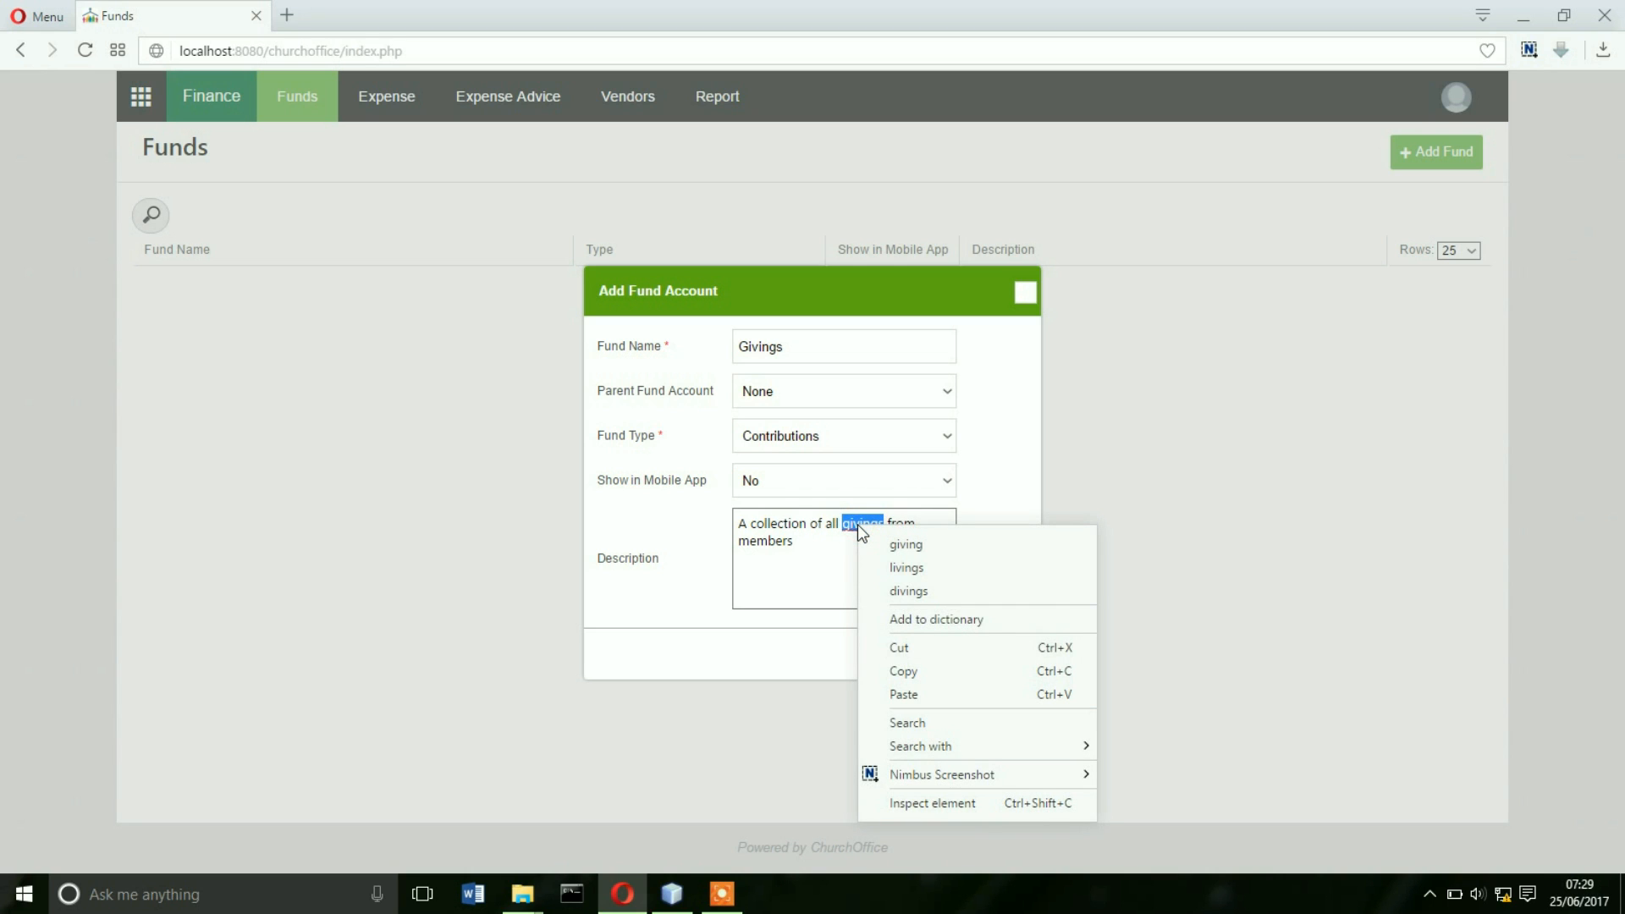
pyautogui.click(846, 546)
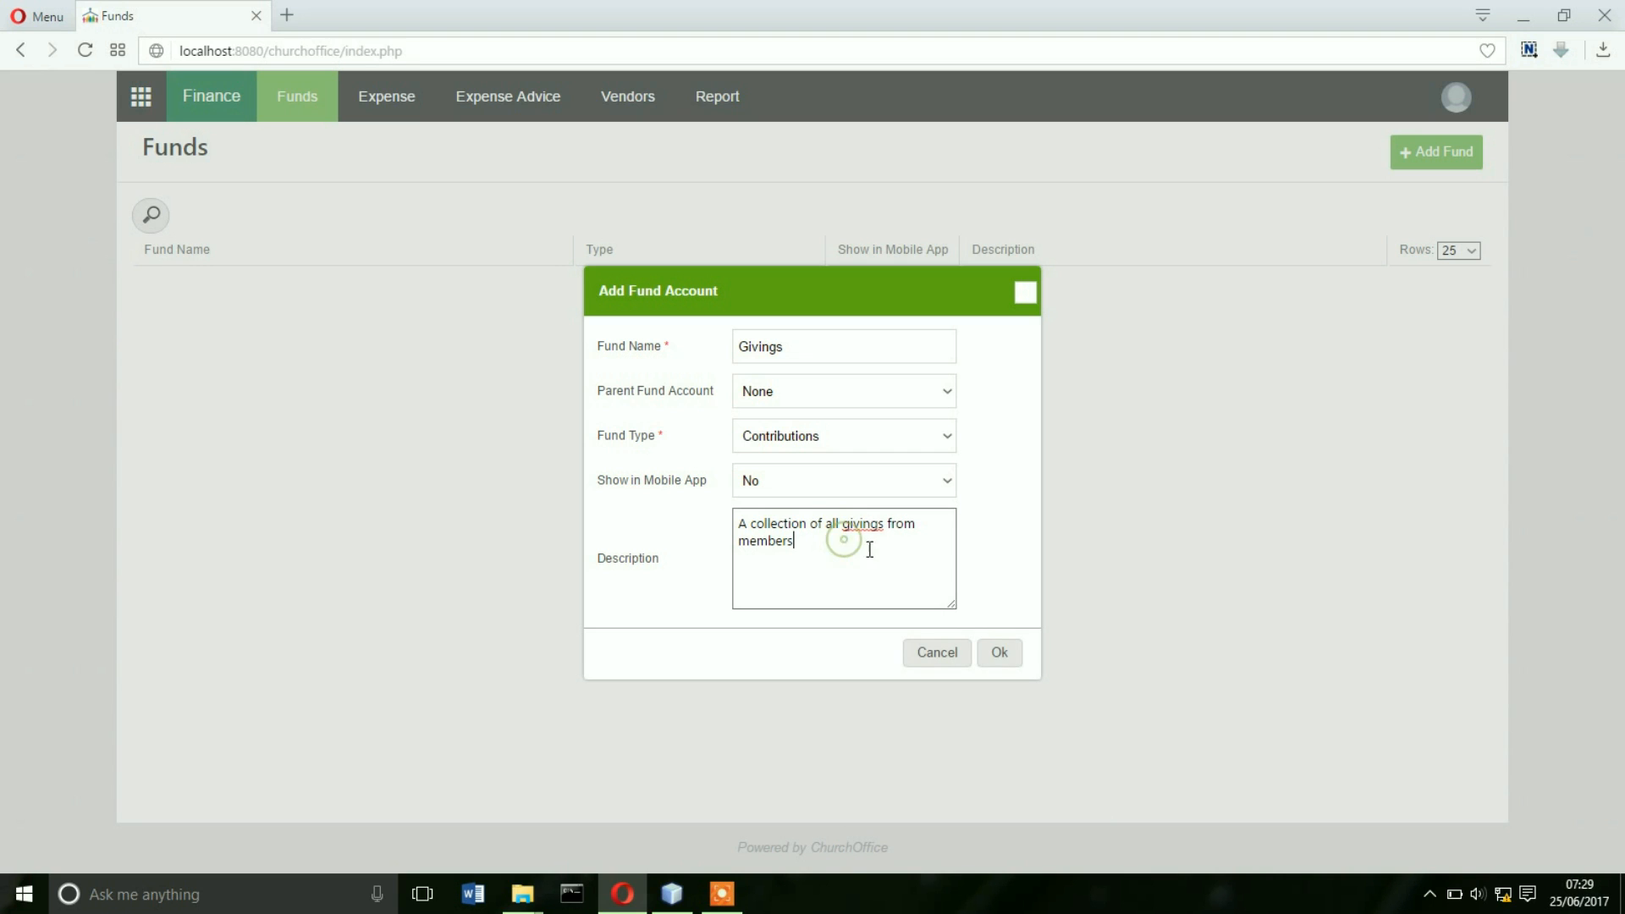
pyautogui.click(995, 653)
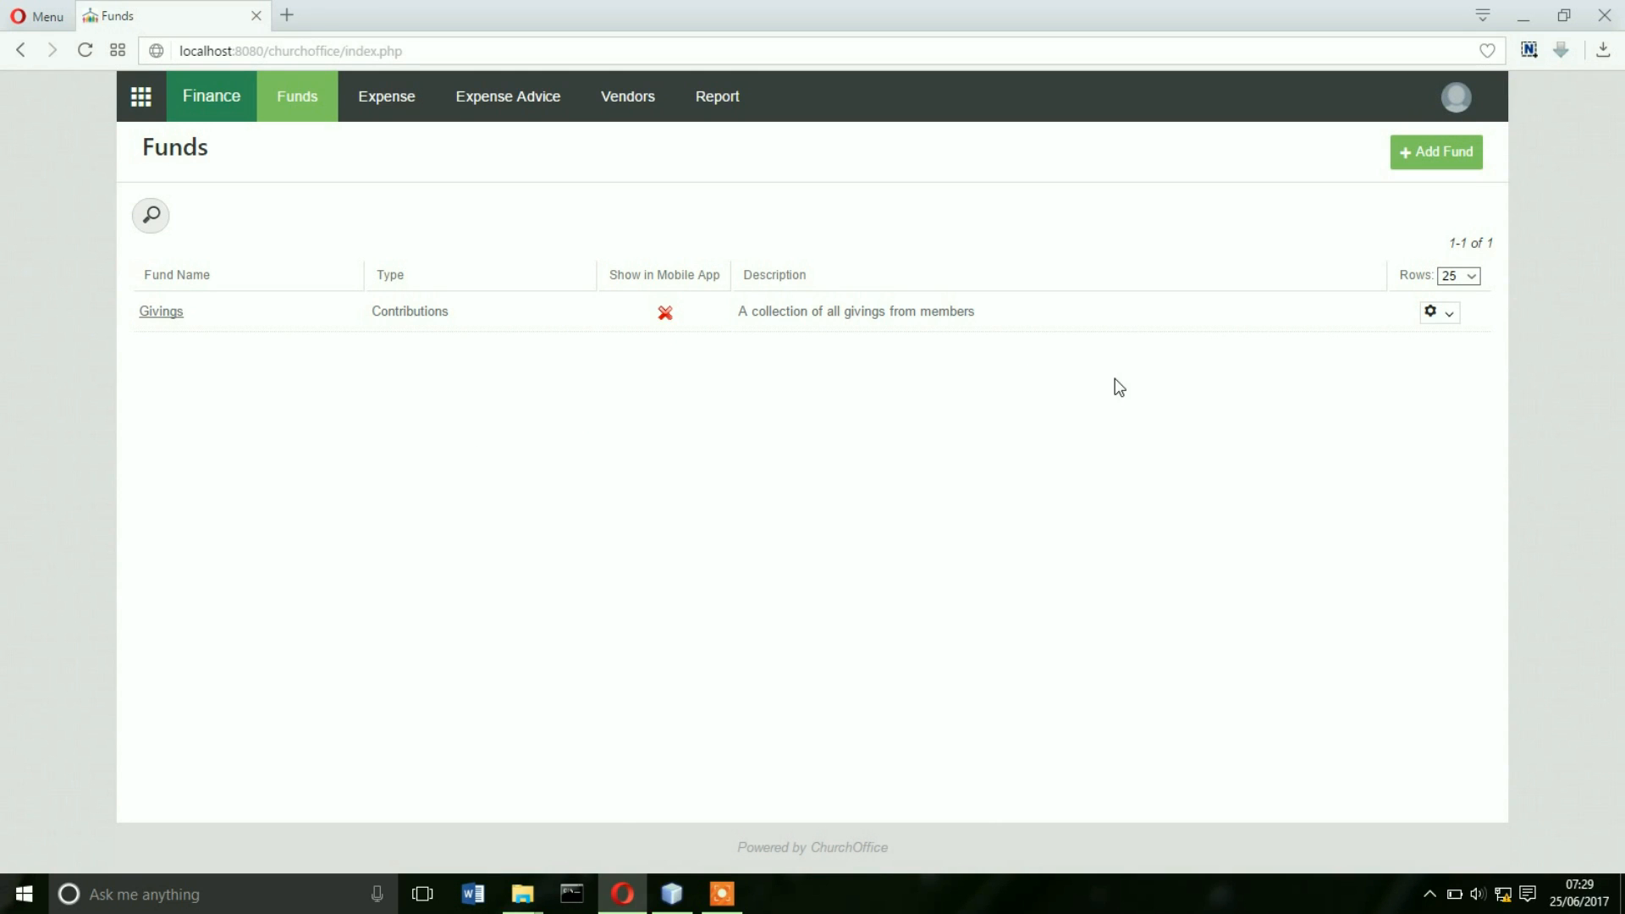
# - Add a 'Tithes' Contributions fund under parent Givings, shown in the mobile app
pyautogui.click(1453, 161)
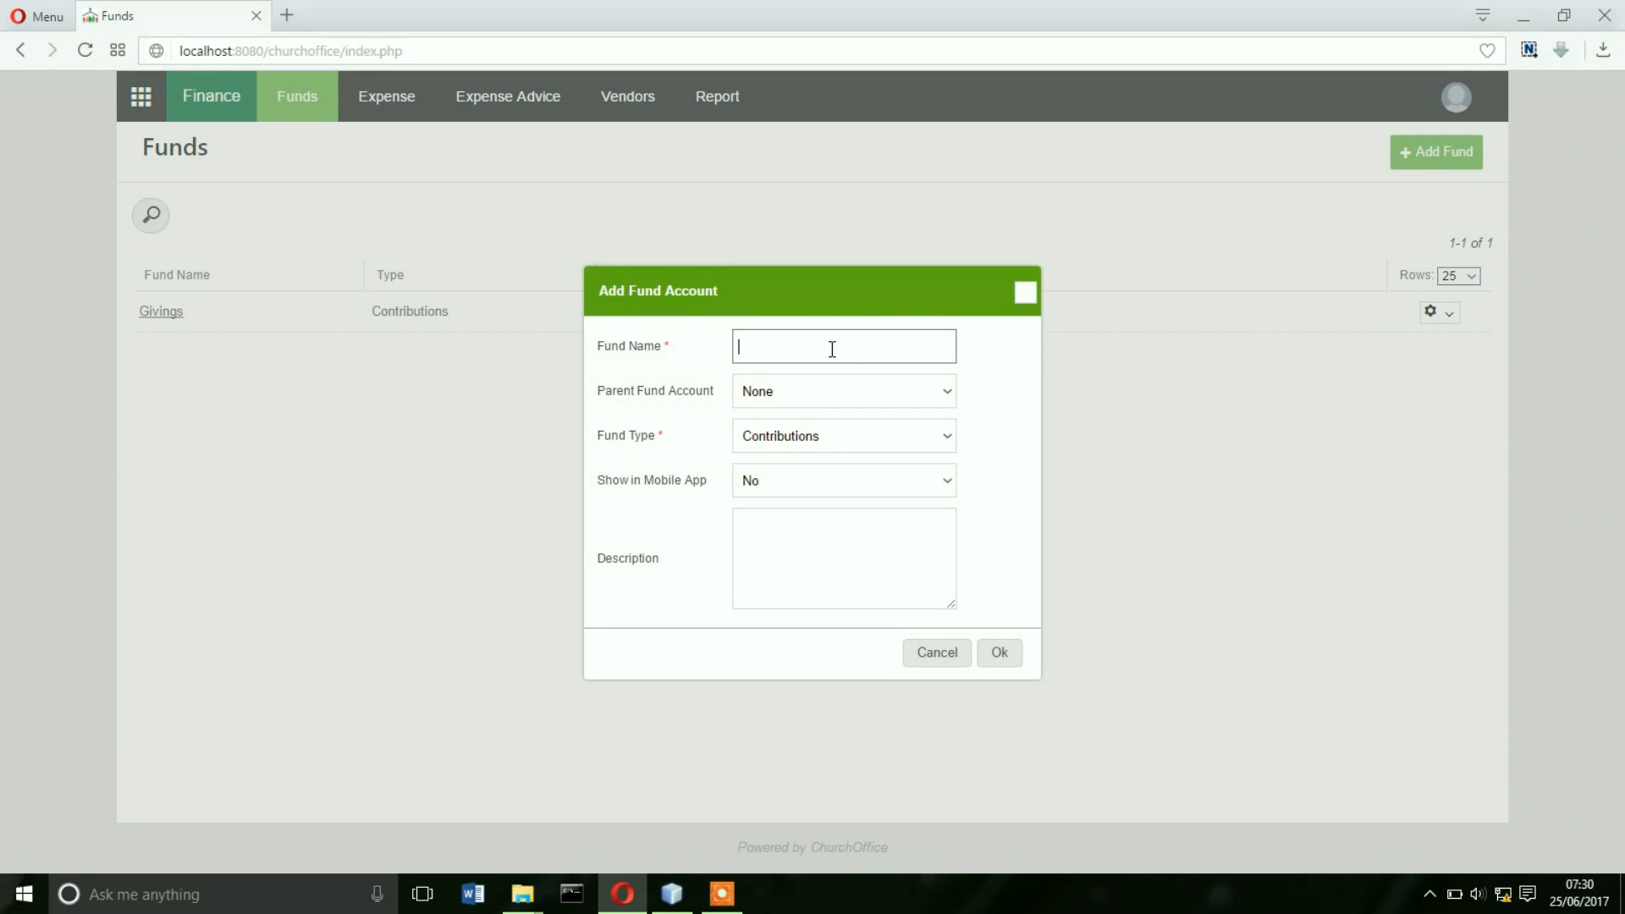
pyautogui.write('Tithes')
pyautogui.press('BackSpace')
pyautogui.press('BackSpace')
pyautogui.press('BackSpace')
pyautogui.press('BackSpace')
pyautogui.press('BackSpace')
pyautogui.write('Tithes')
pyautogui.click(809, 394)
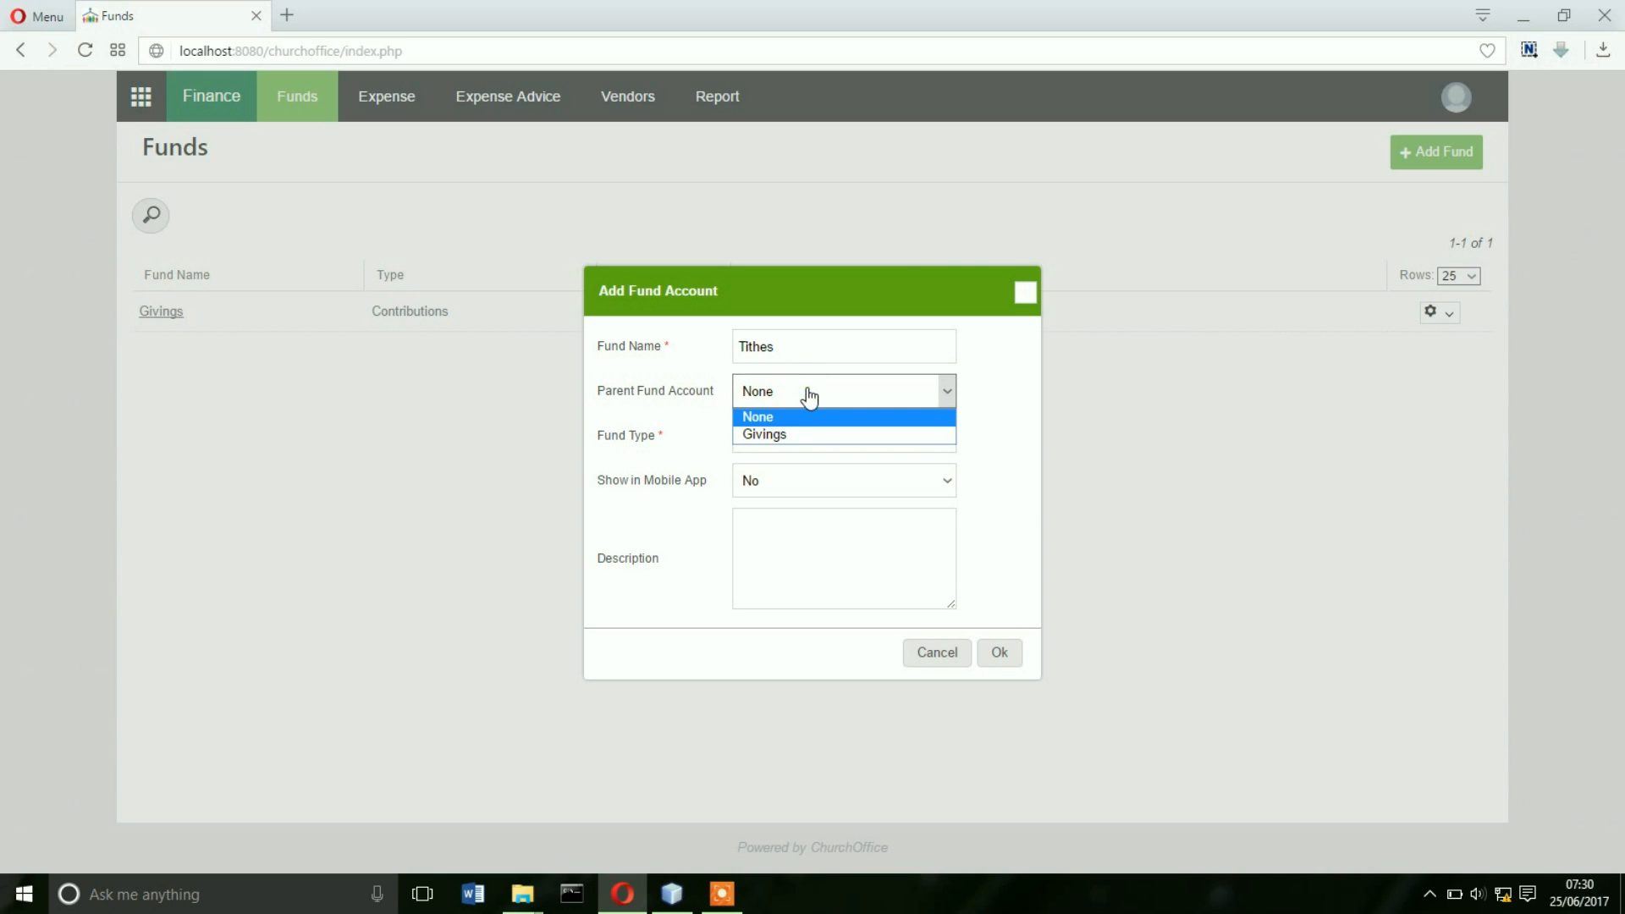
pyautogui.click(778, 434)
pyautogui.click(821, 445)
pyautogui.click(821, 445)
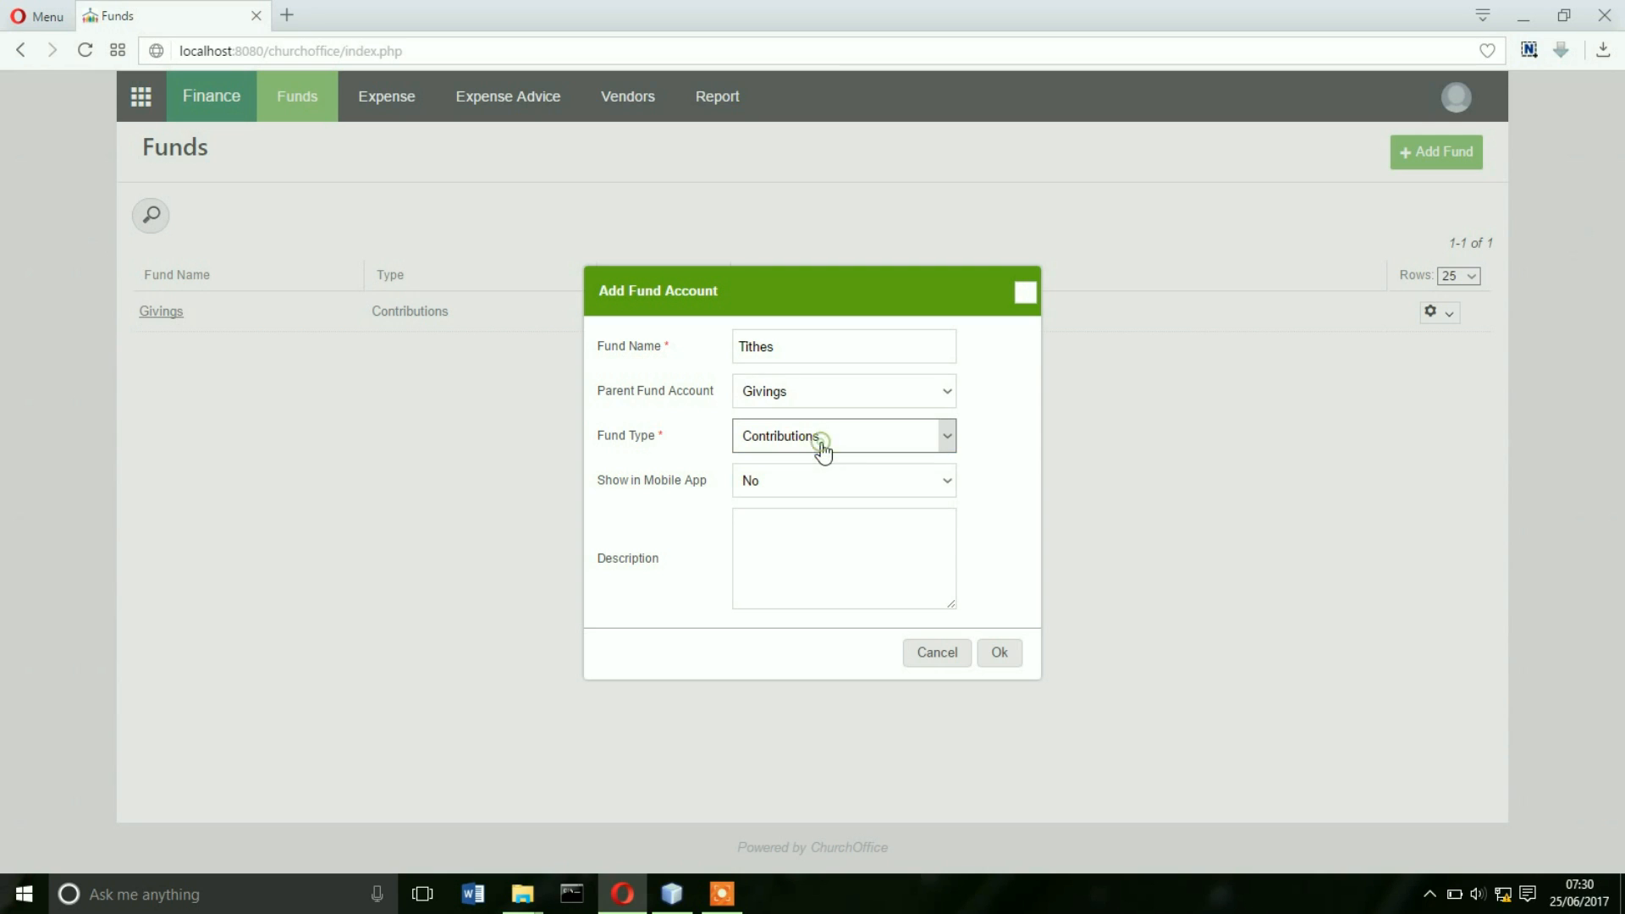
pyautogui.click(861, 489)
pyautogui.click(806, 503)
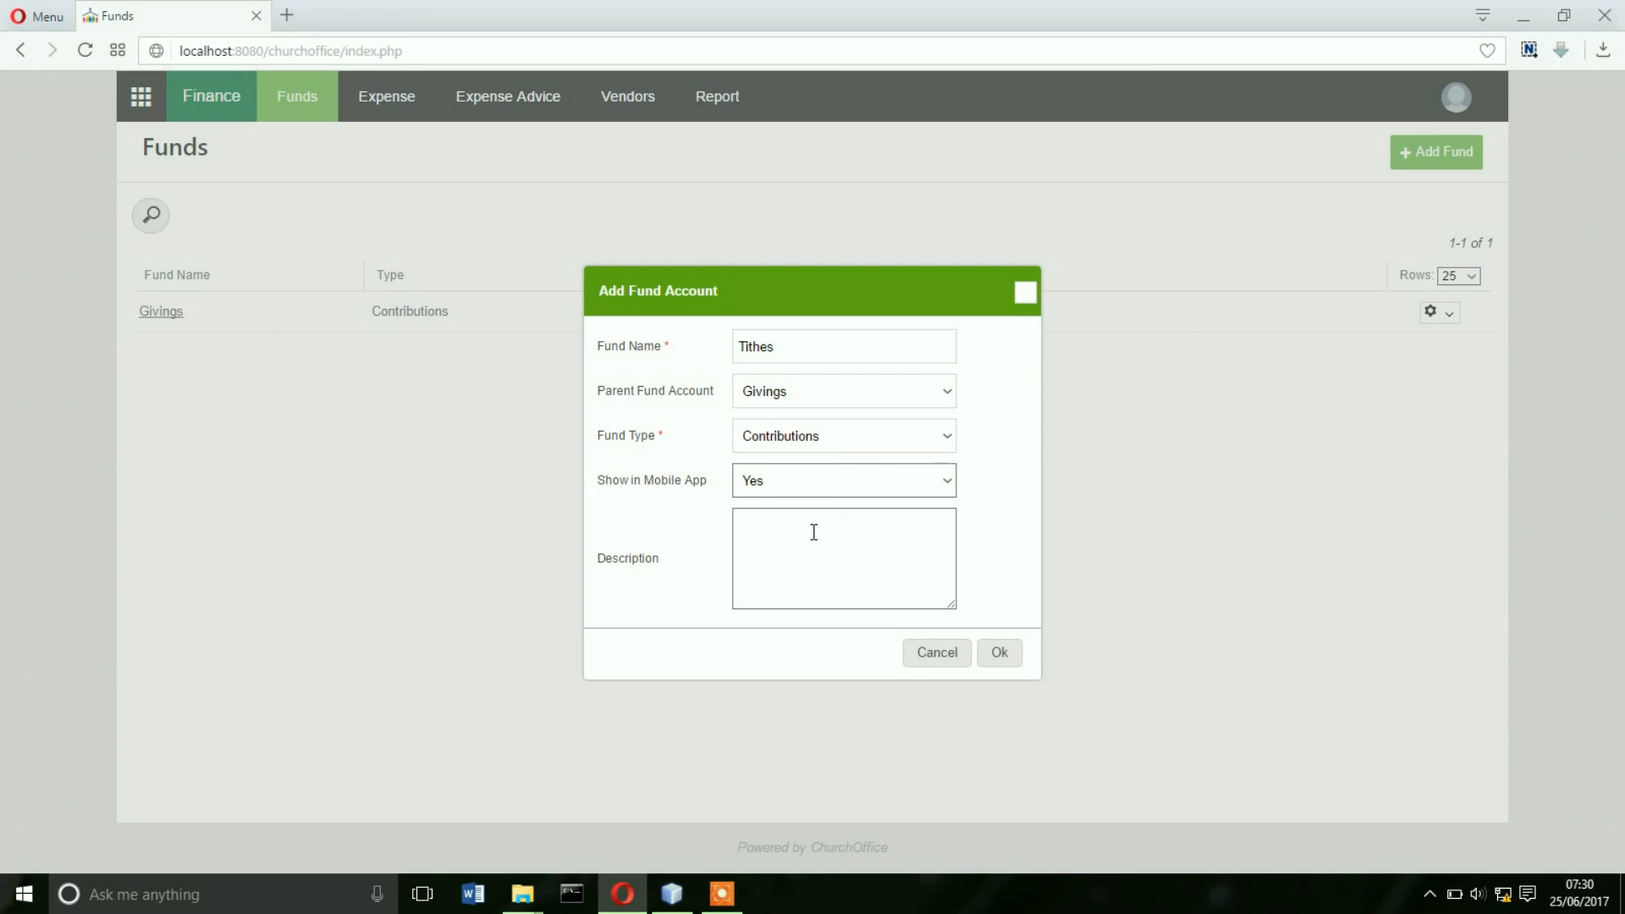
# - Describe Tithes as 'Monthly giving from members' and save it
pyautogui.click(814, 538)
pyautogui.write('Monthly ')
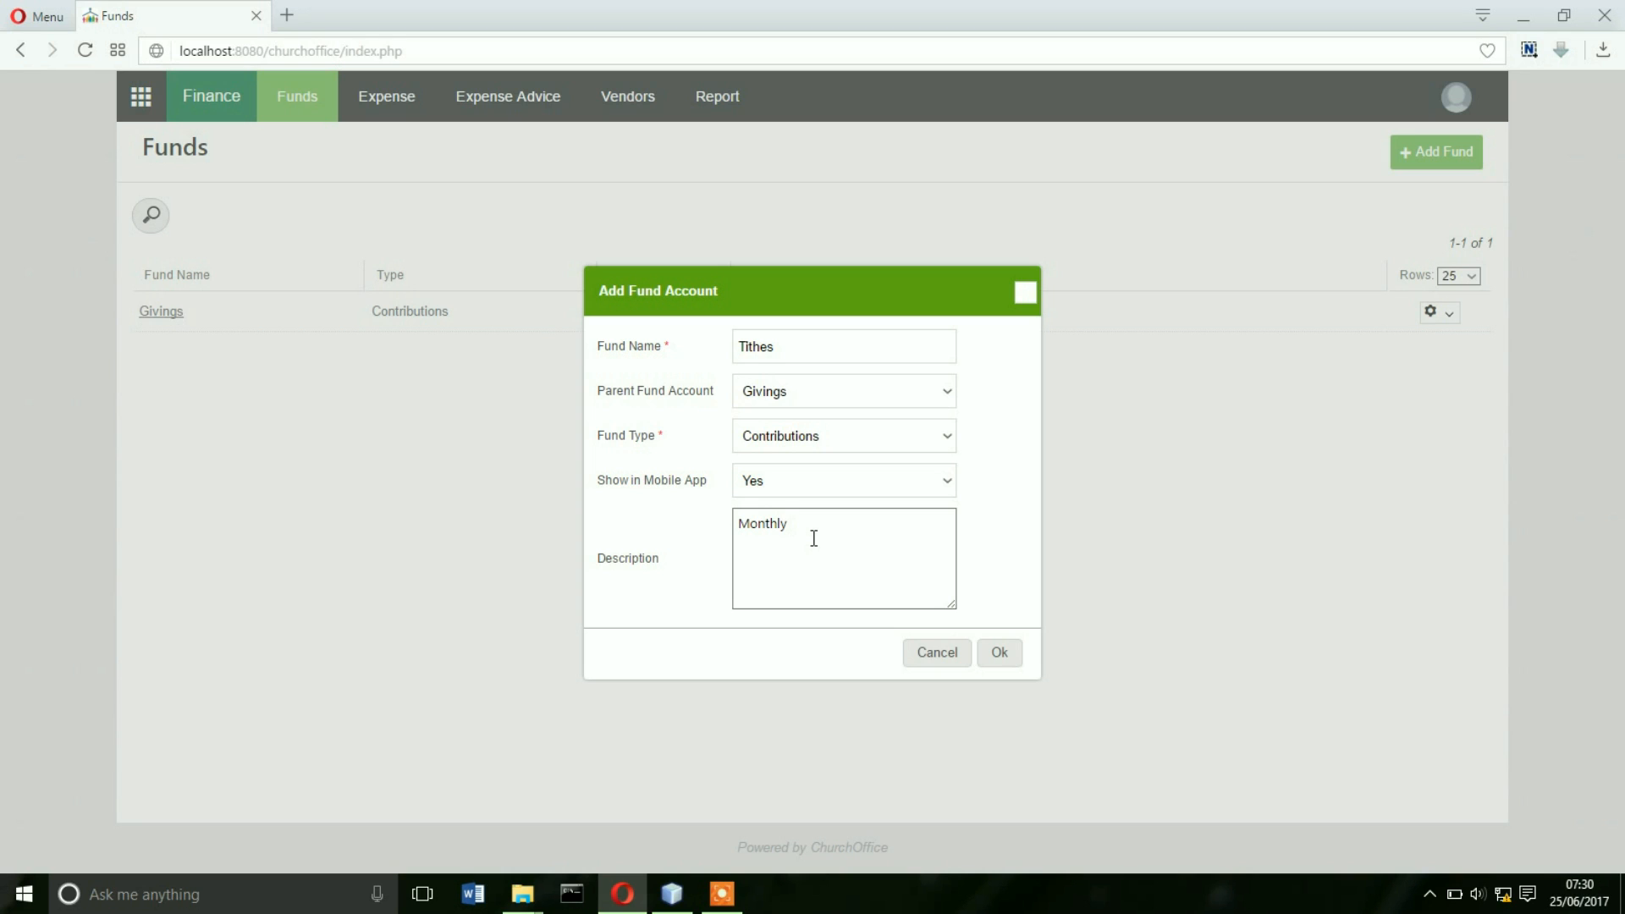
pyautogui.write('giving from members')
pyautogui.click(999, 653)
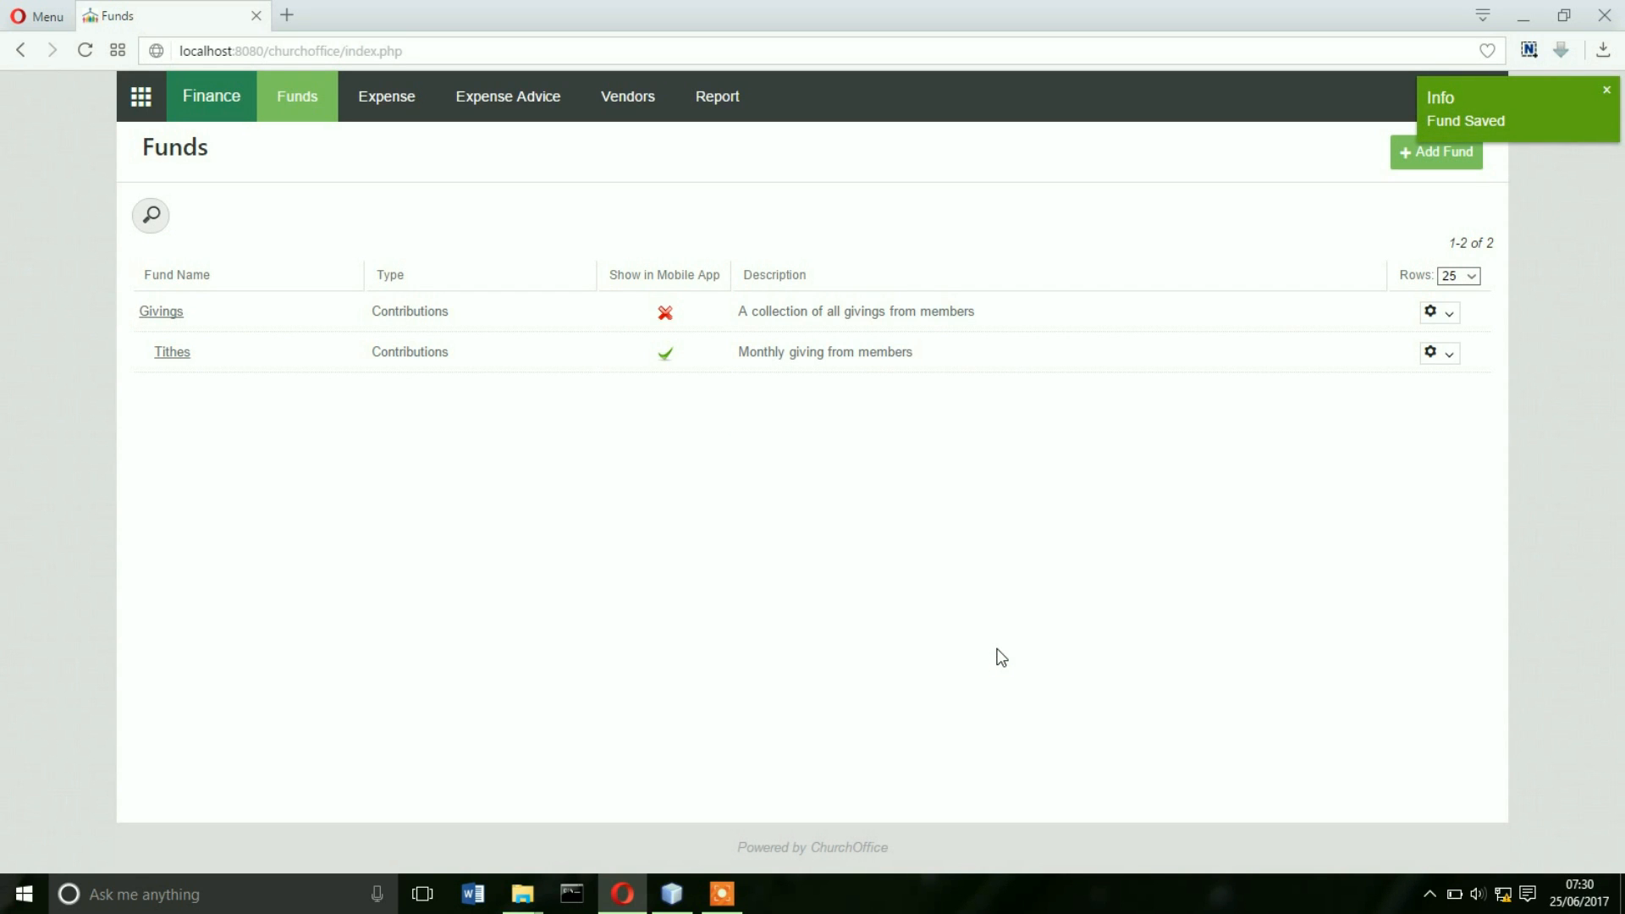
# - Add a new fund named 'Offertory' with fund type General
pyautogui.click(1418, 163)
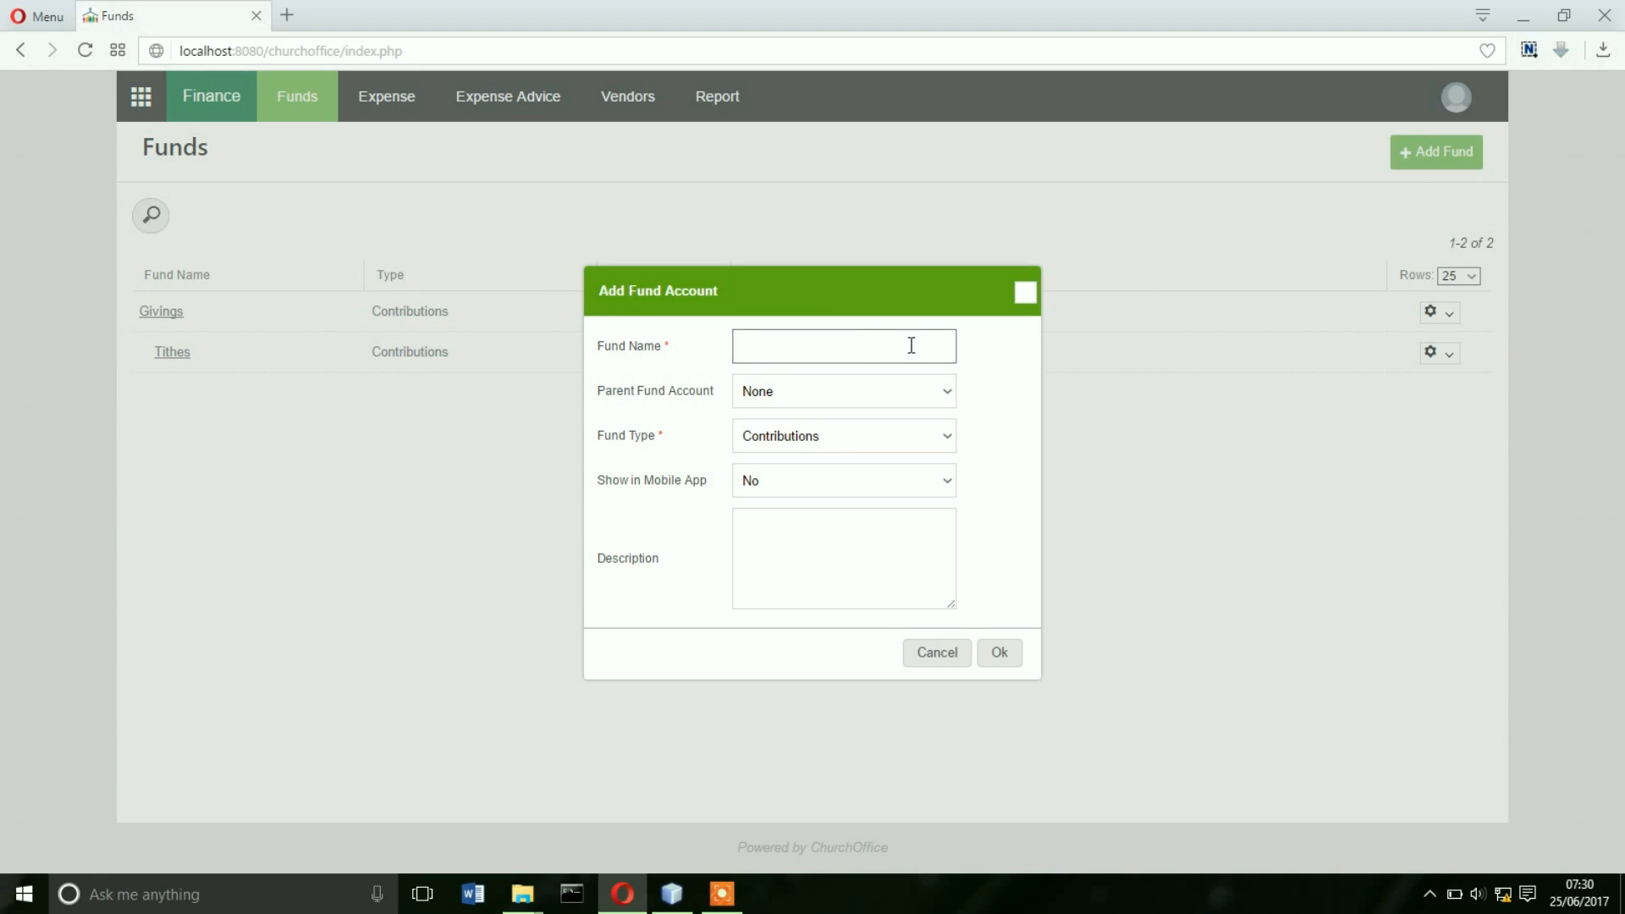
pyautogui.write('Offertory')
pyautogui.click(786, 435)
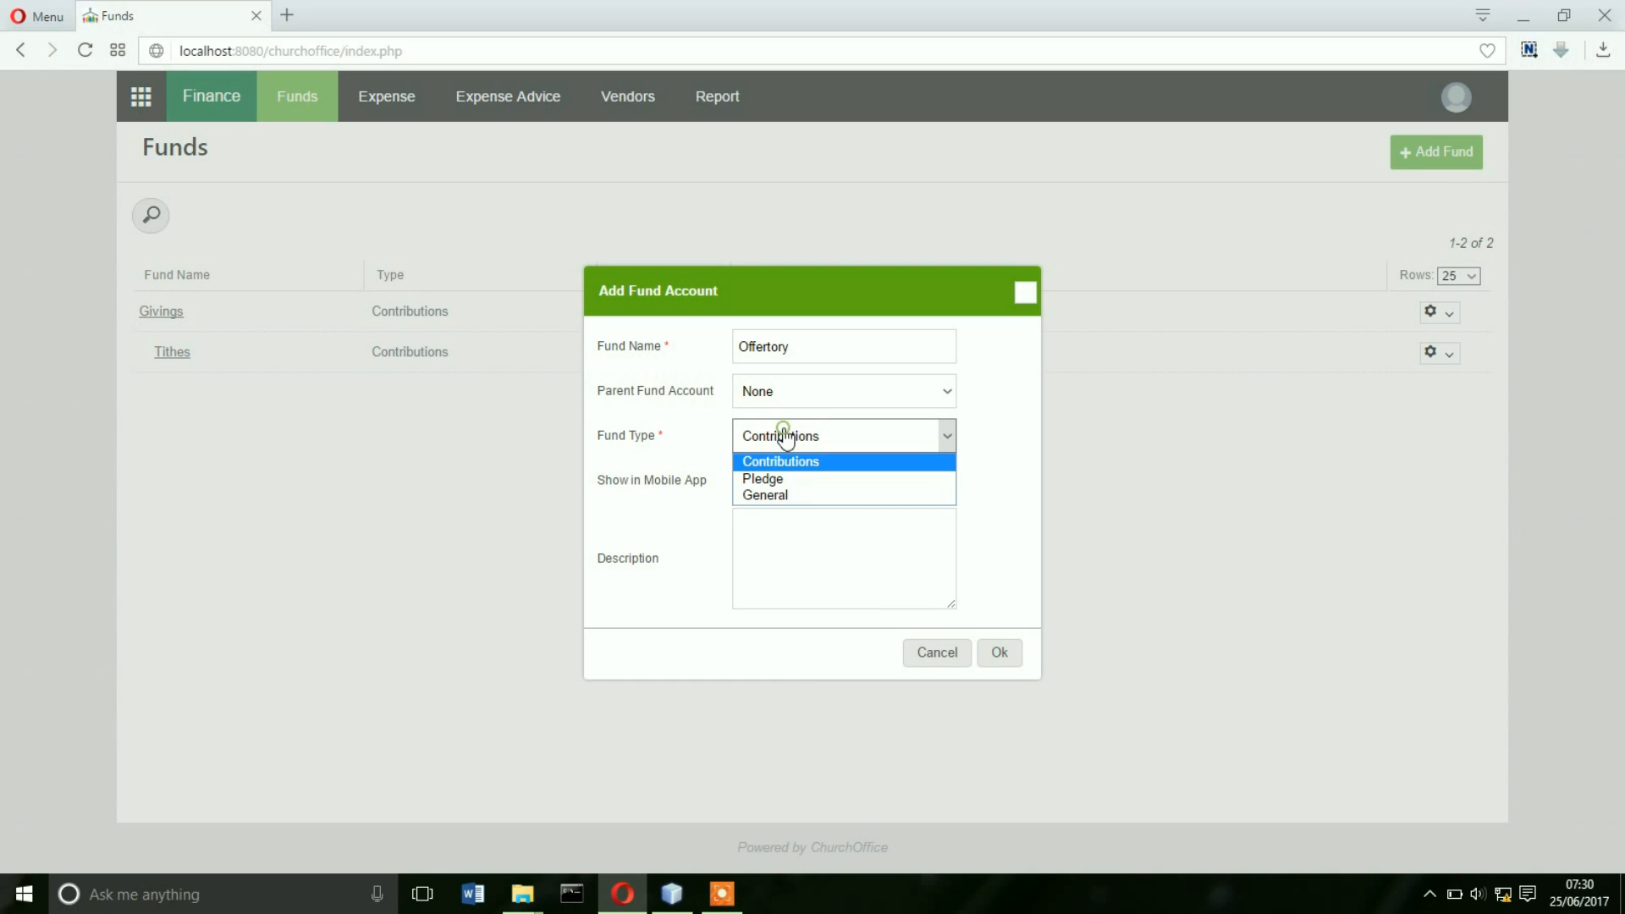
pyautogui.click(801, 495)
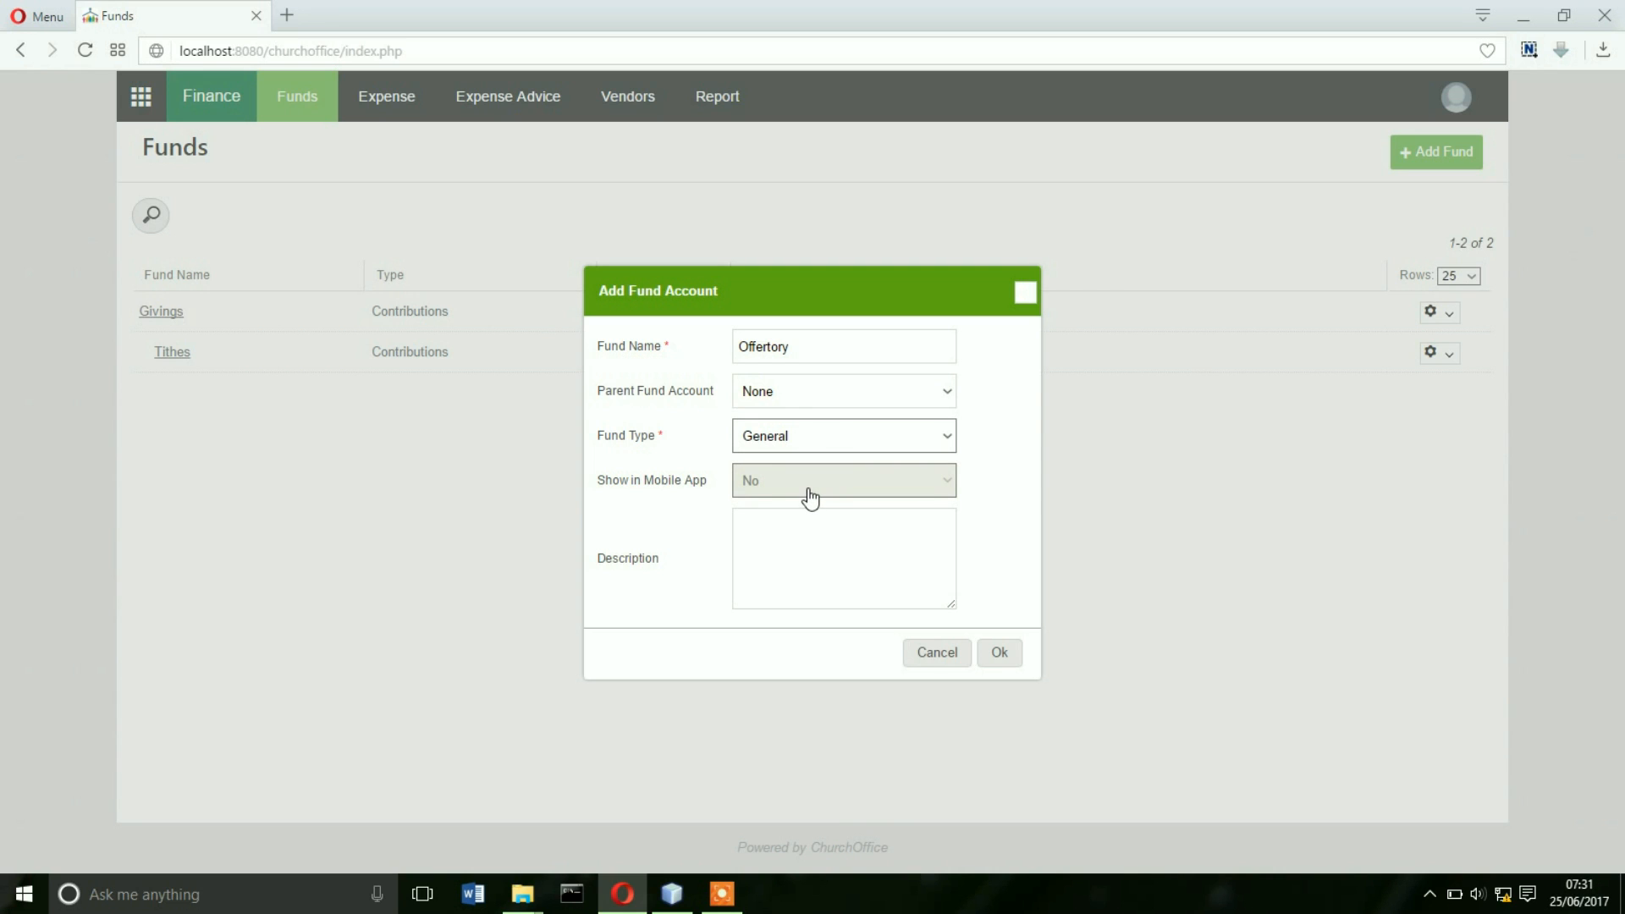
# - Describe Offertory as 'A collection of offertory' and save it
pyautogui.click(813, 533)
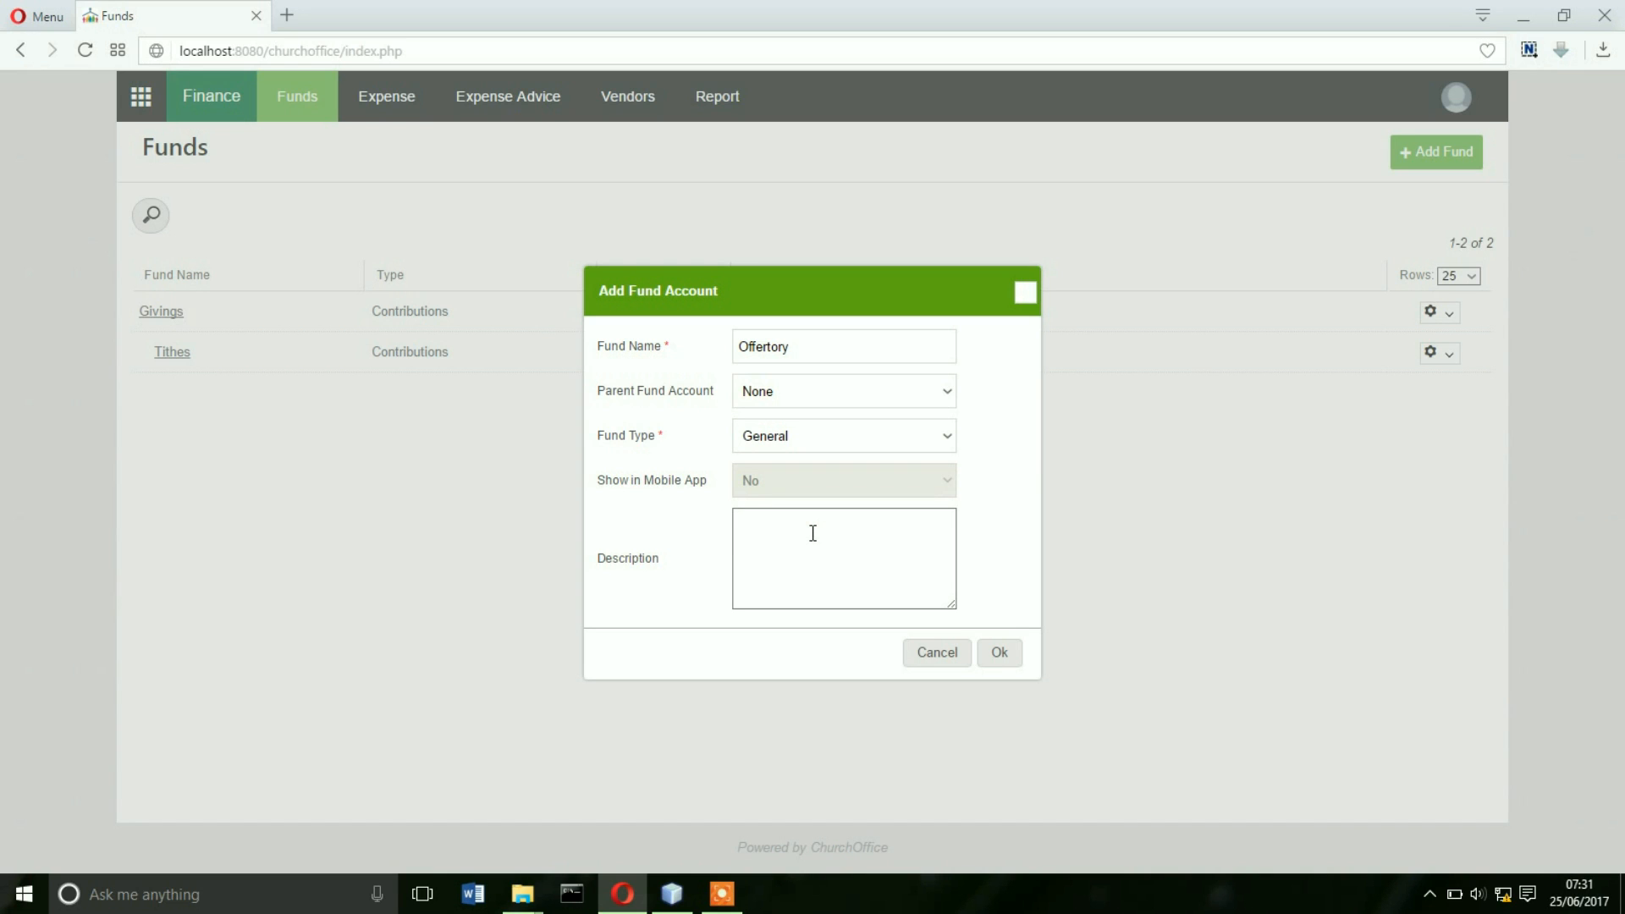
pyautogui.write('Offering')
pyautogui.press('BackSpace')
pyautogui.press('BackSpace')
pyautogui.press('BackSpace')
pyautogui.press('BackSpace')
pyautogui.press('BackSpace')
pyautogui.press('BackSpace')
pyautogui.press('BackSpace')
pyautogui.press('BackSpace')
pyautogui.write('A coo')
pyautogui.press('BackSpace')
pyautogui.press('BackSpace')
pyautogui.press('BackSpace')
pyautogui.write('A collection of offertory')
pyautogui.click(1000, 653)
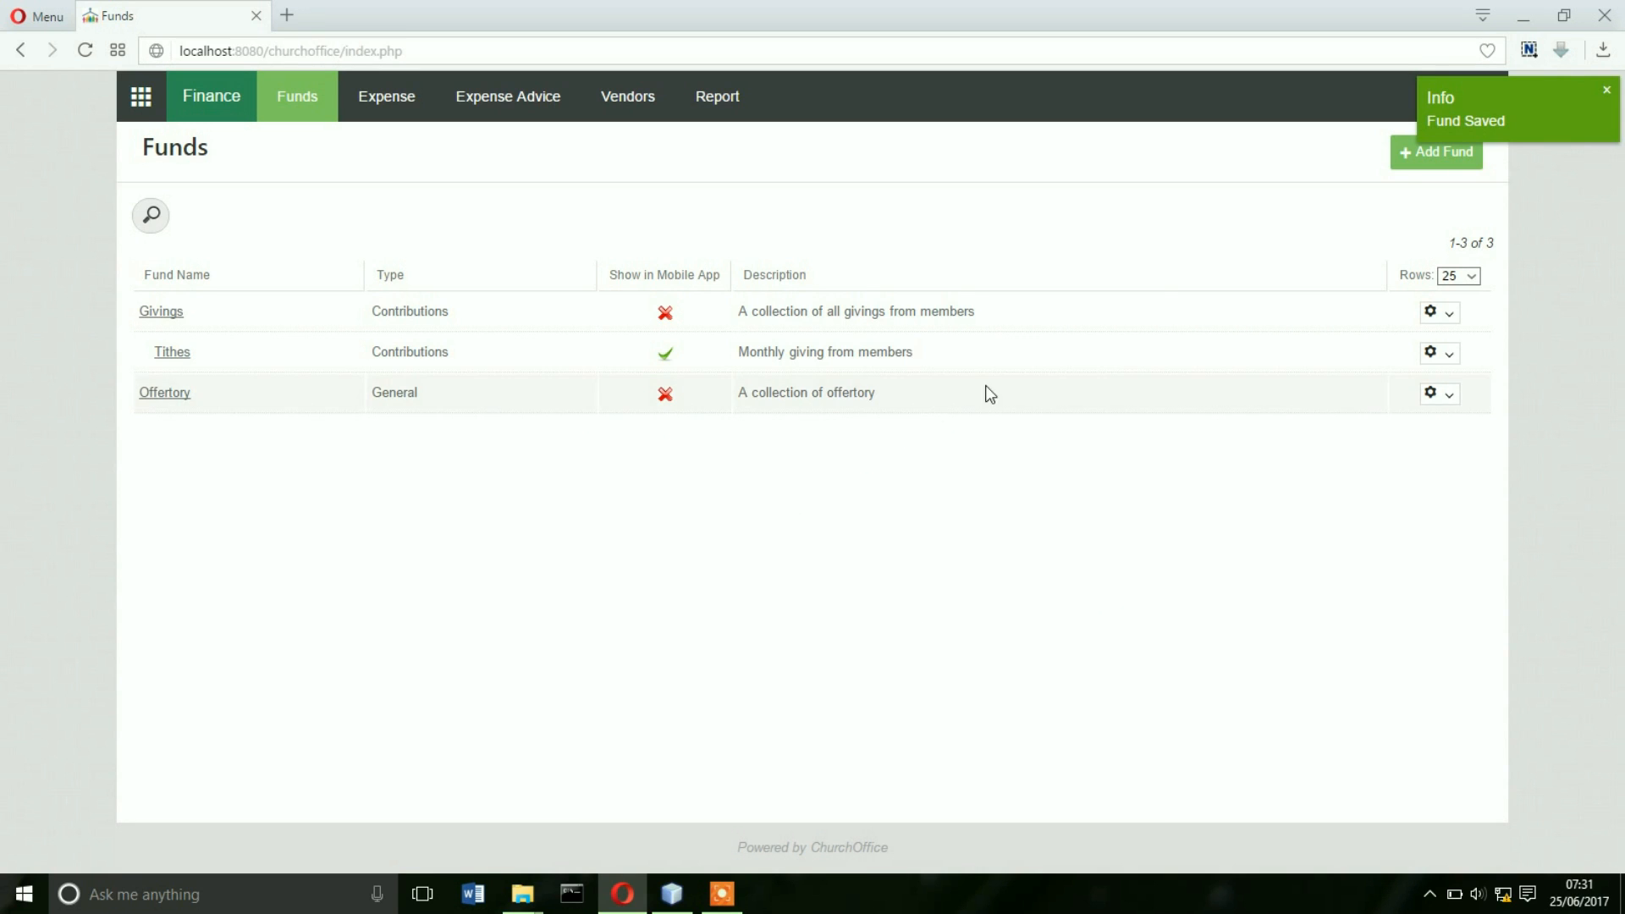
# - Add a 'Main Offering' fund under parent Offertory with fund type General
pyautogui.click(1430, 159)
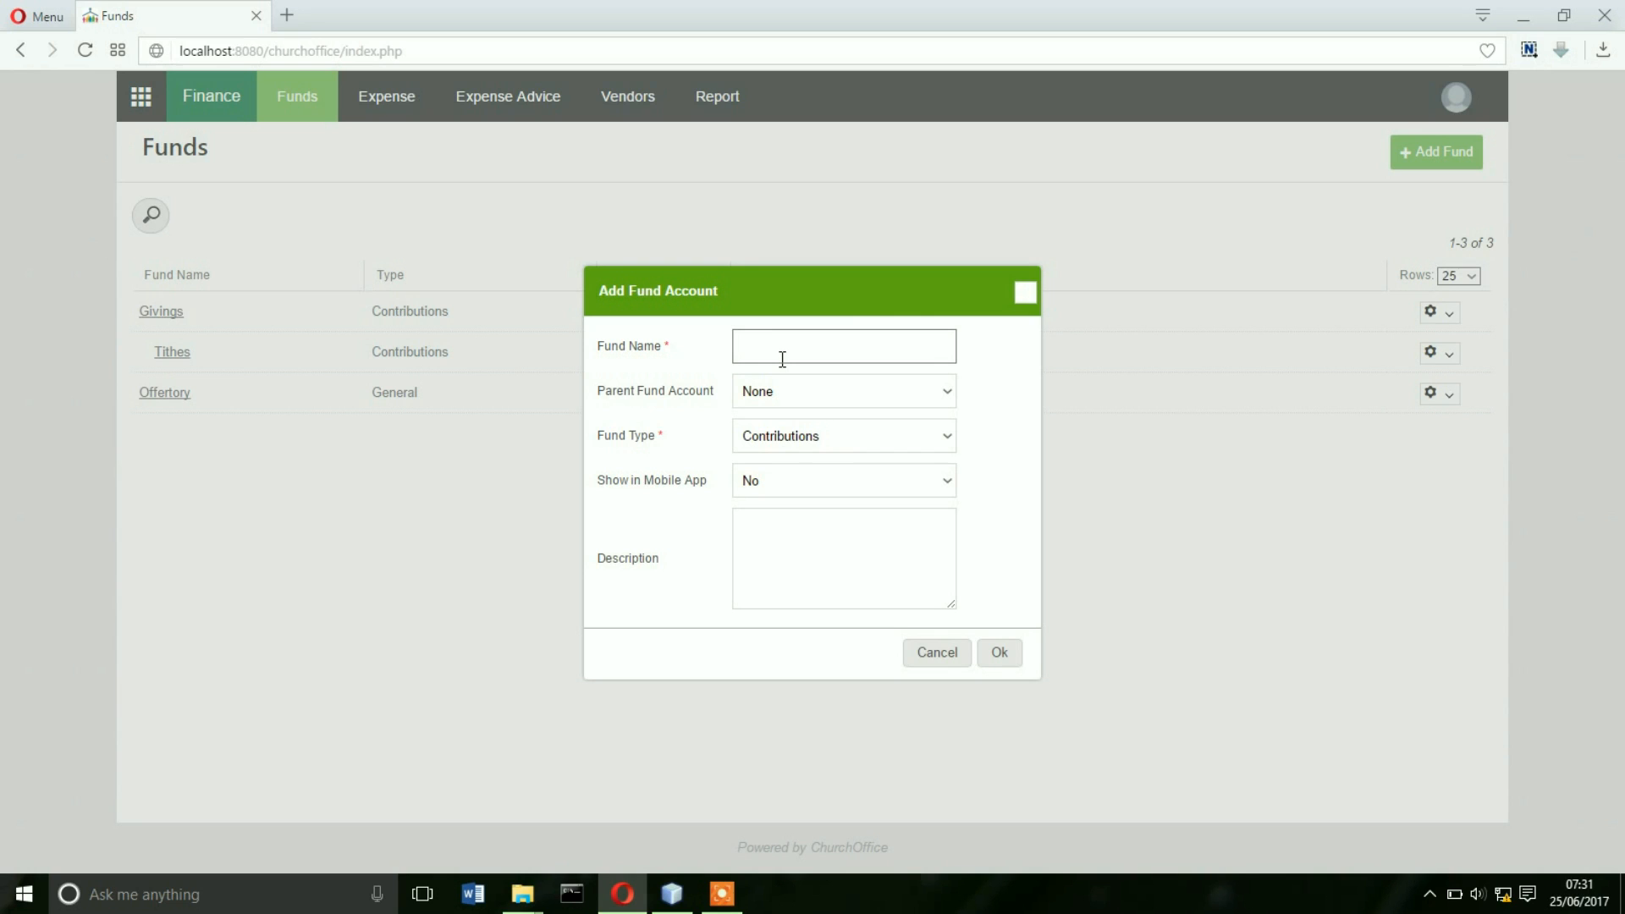
pyautogui.write('Main Offering')
pyautogui.click(825, 398)
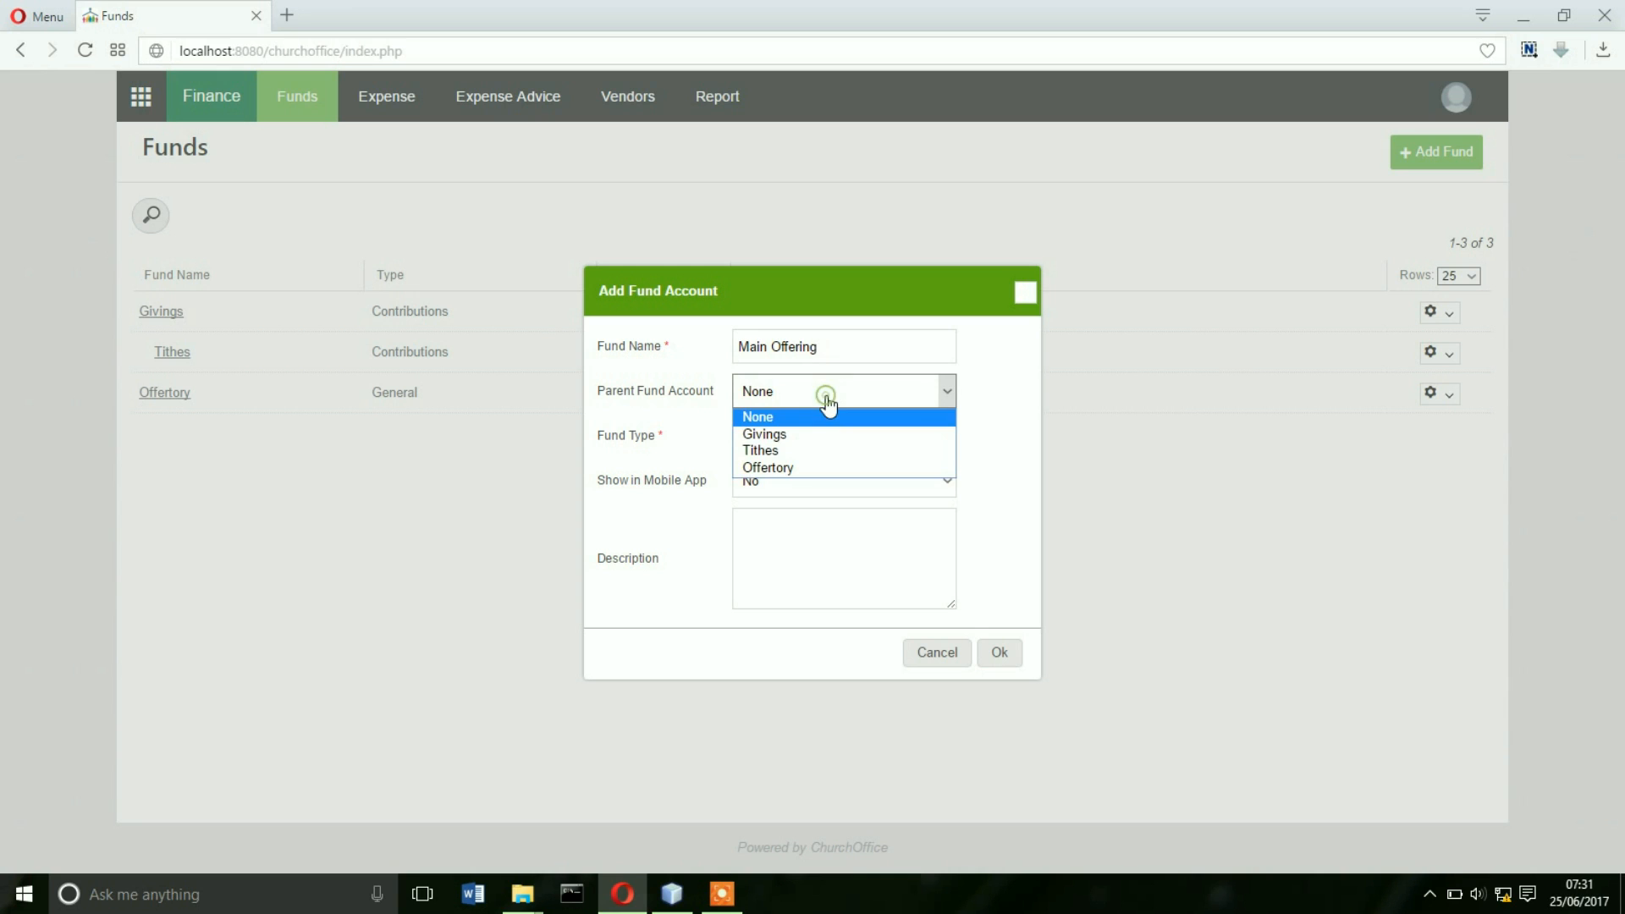
pyautogui.click(790, 467)
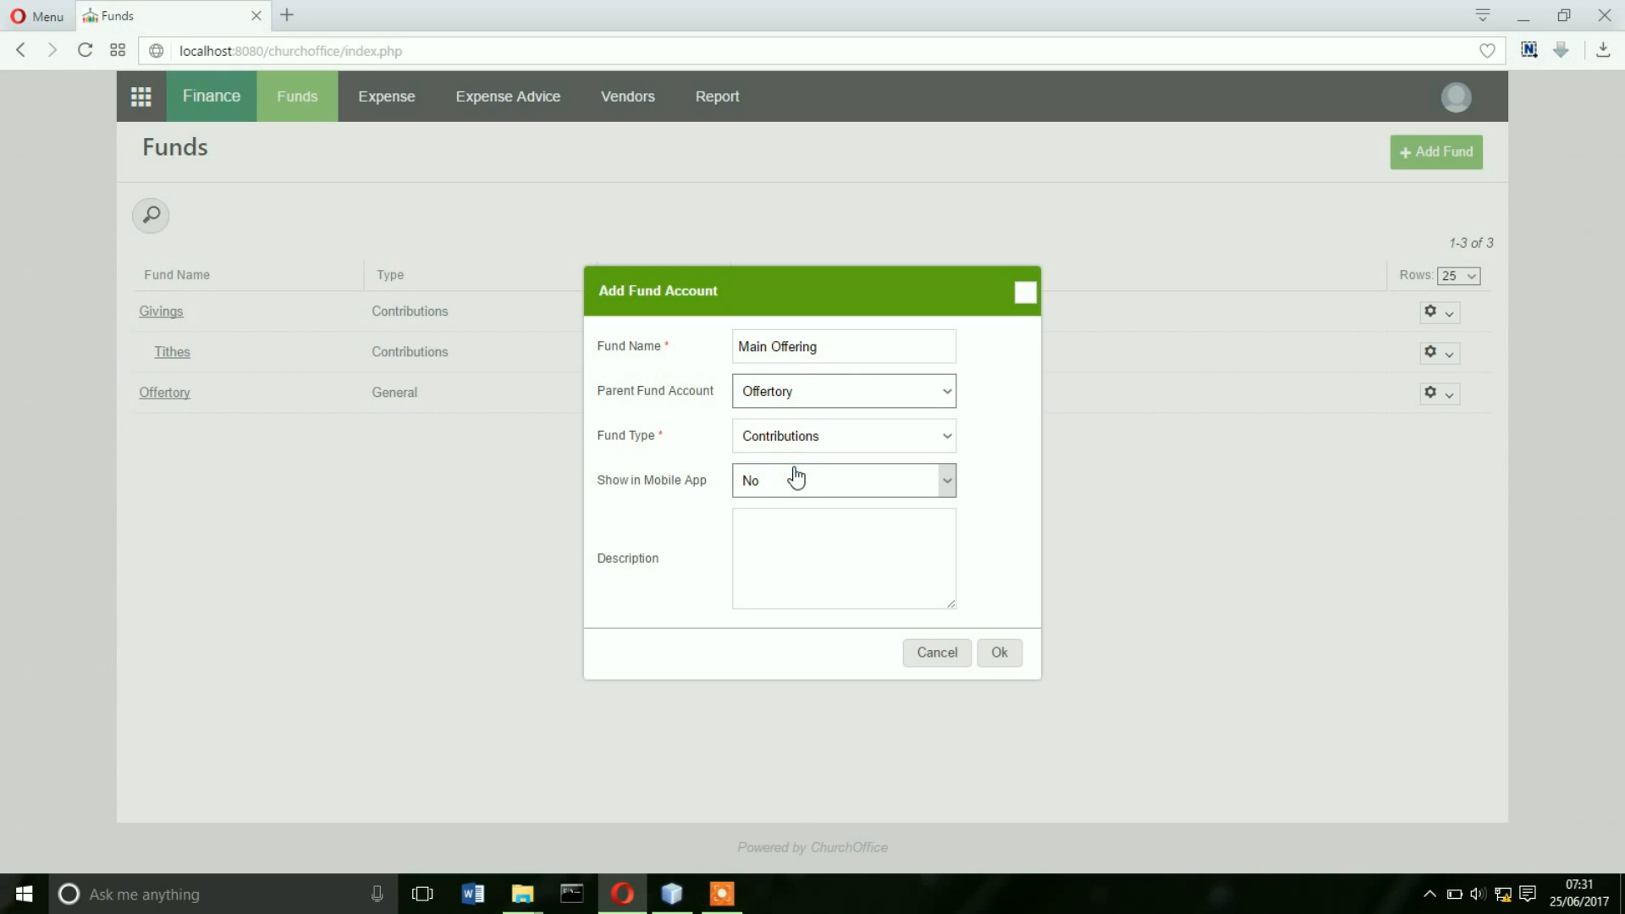
pyautogui.click(853, 444)
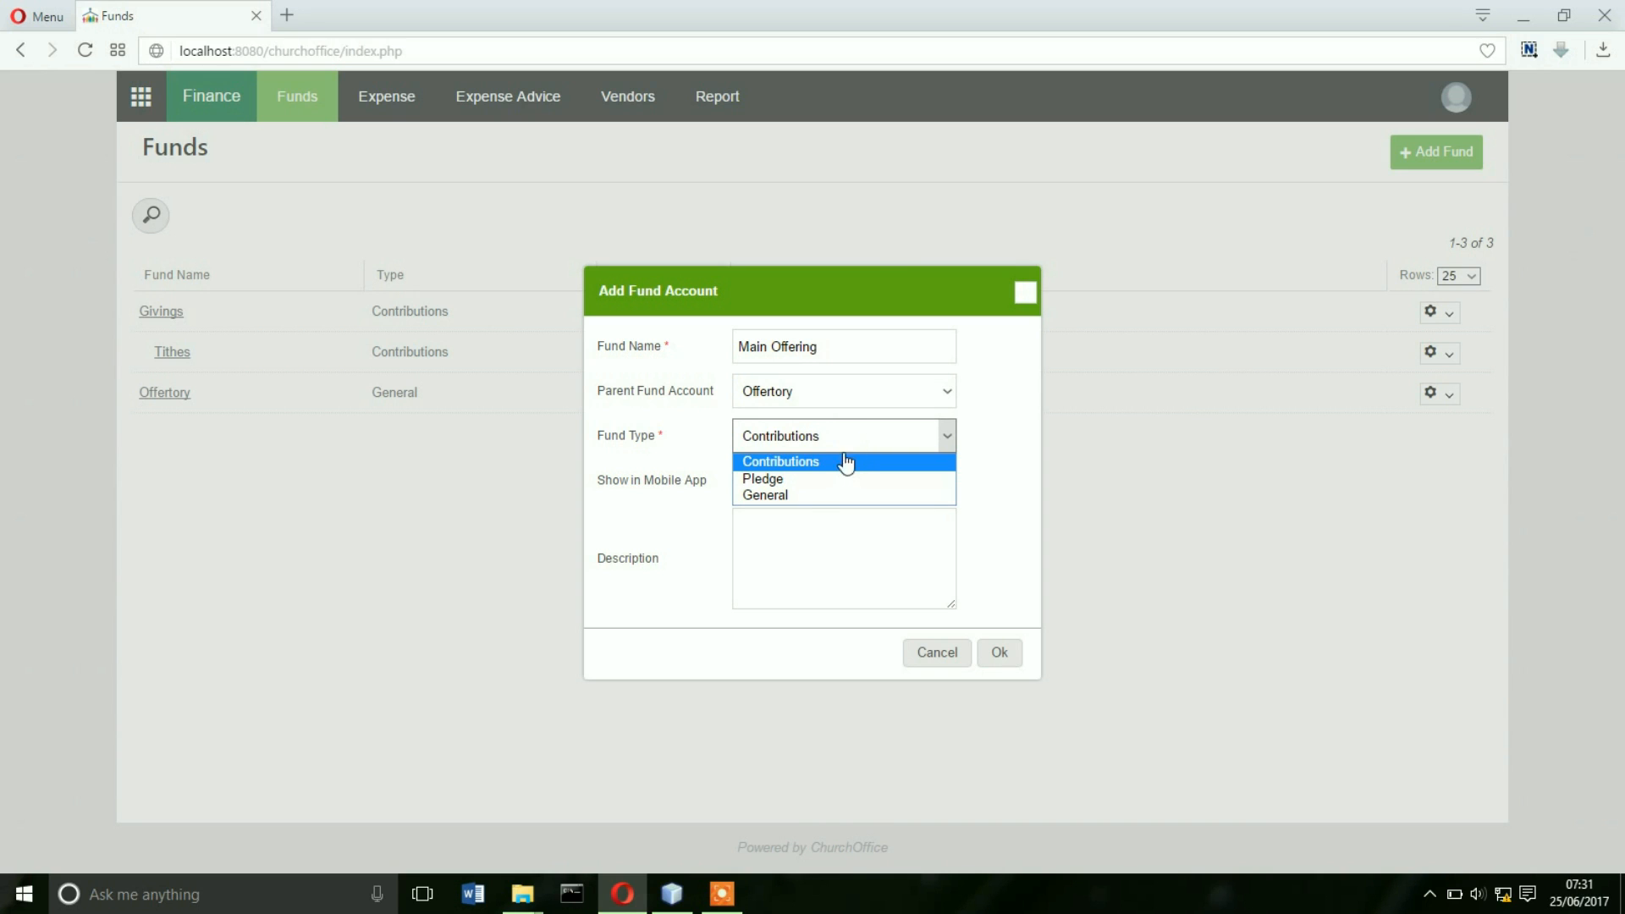
pyautogui.click(796, 495)
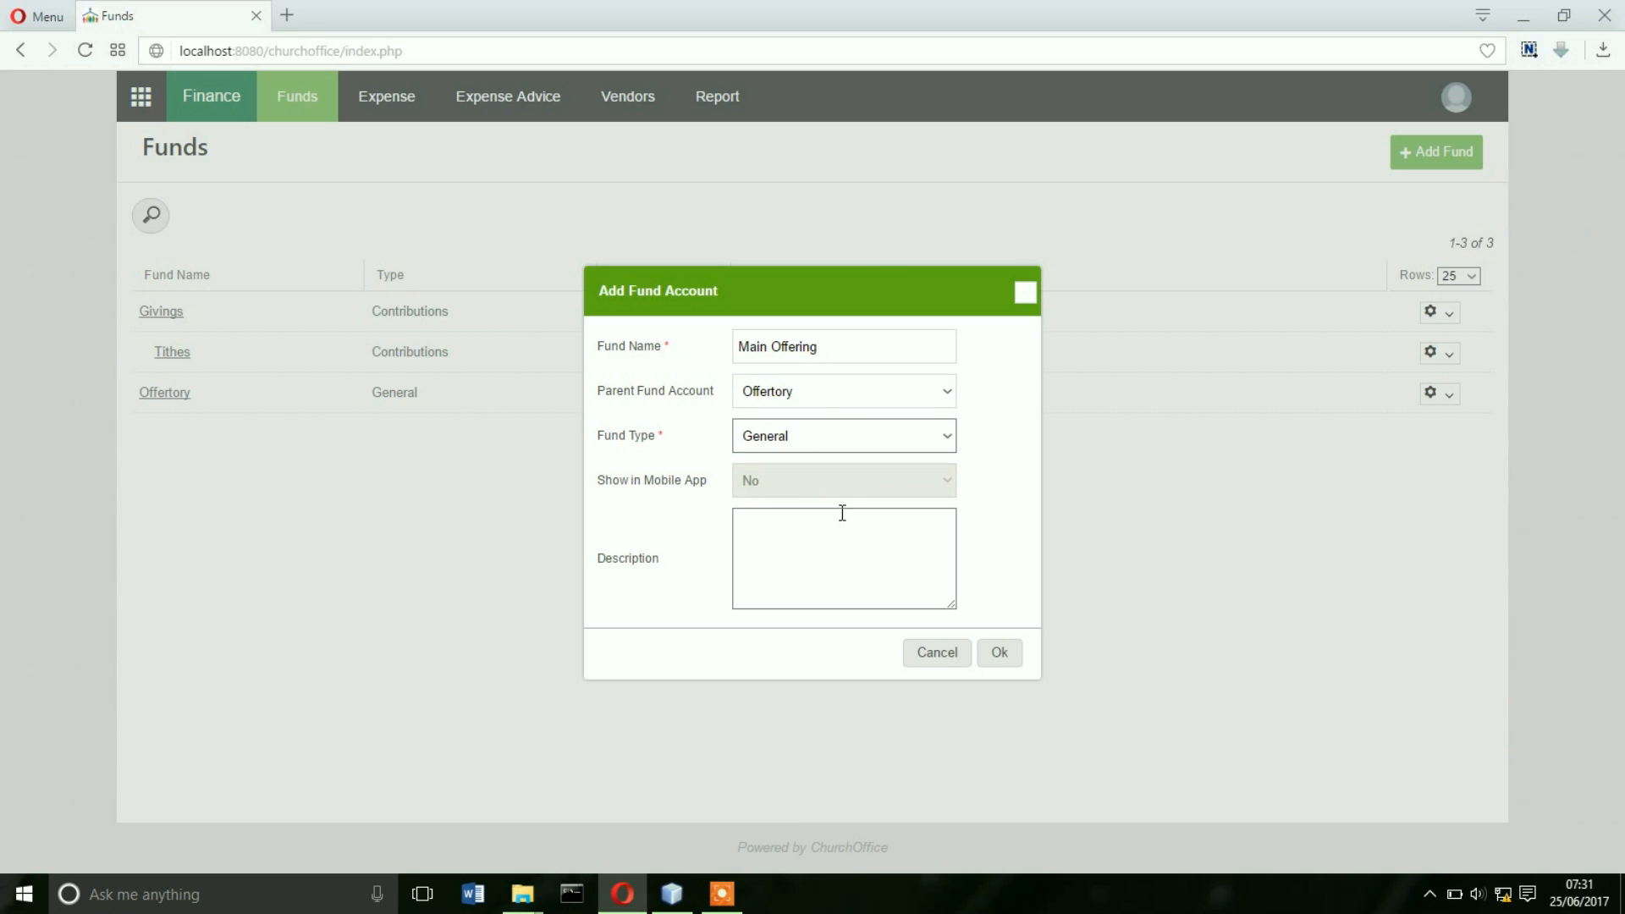
# - Enter description 'The main Sunday church service offertory', correcting 'sunday' via spellcheck, and save
pyautogui.click(820, 538)
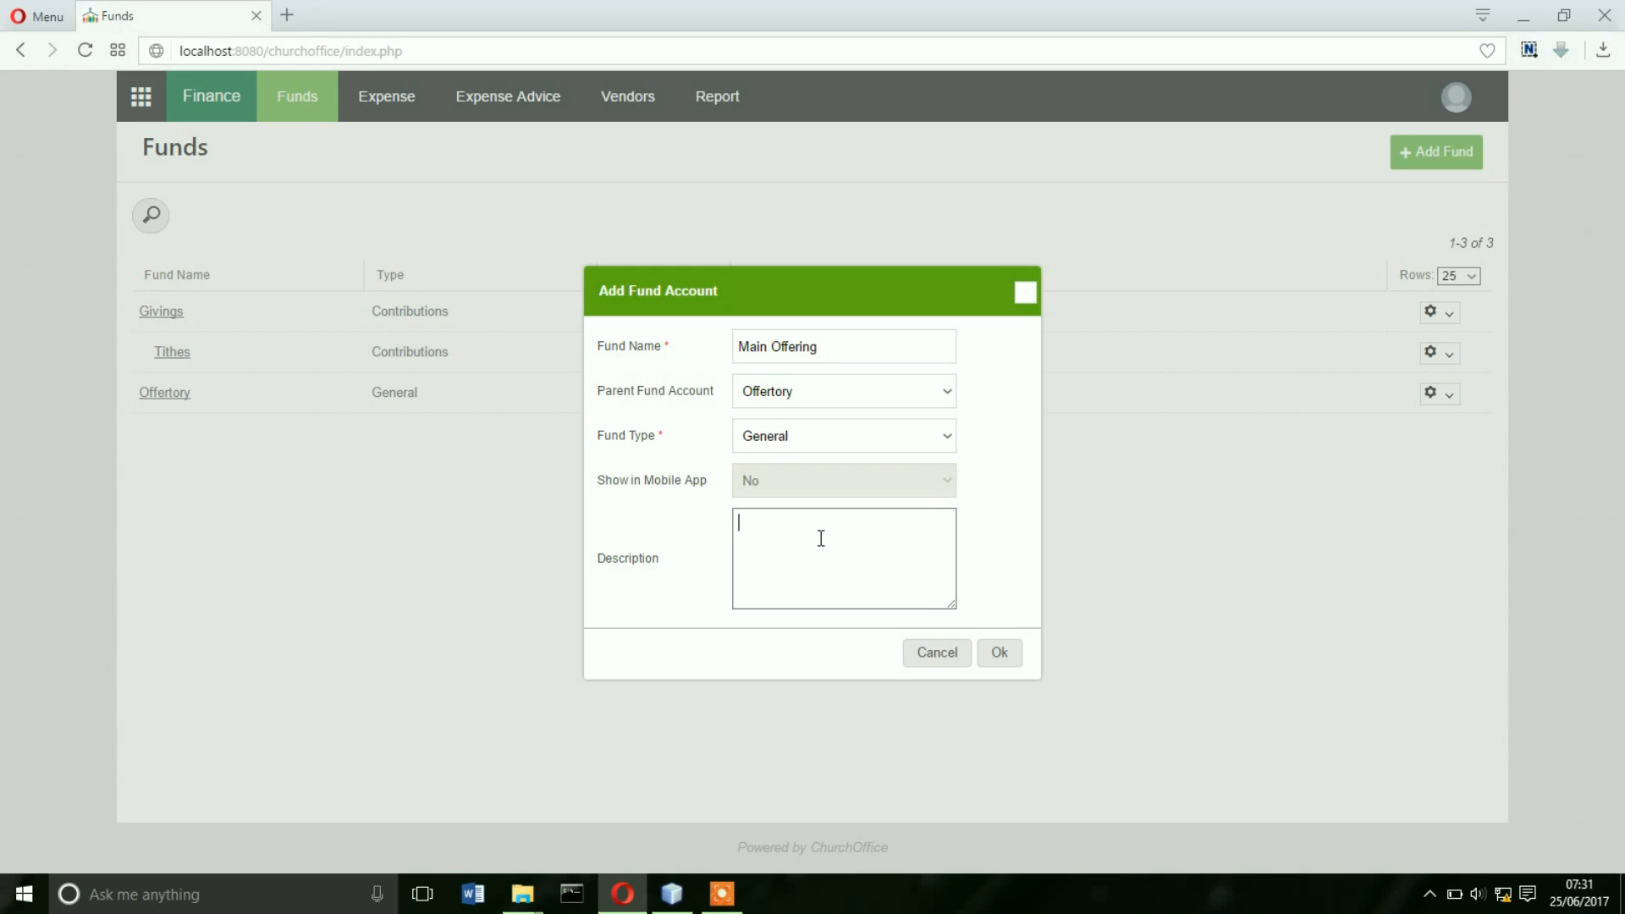
pyautogui.write('The main sunday church service offertory')
pyautogui.rightClick(816, 525)
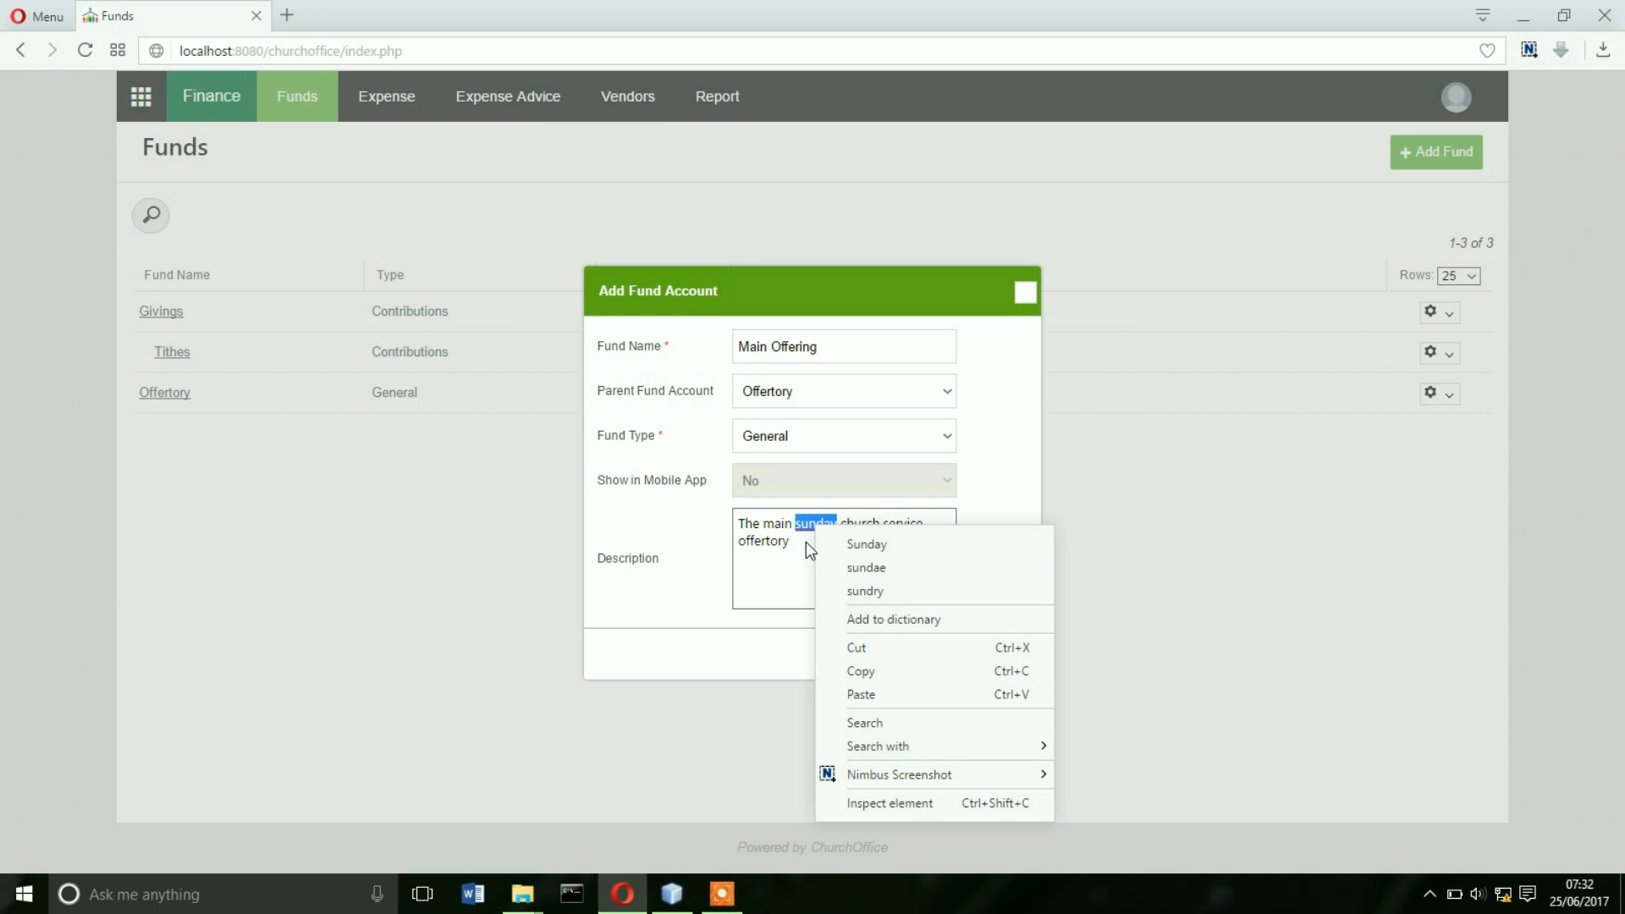
pyautogui.click(851, 546)
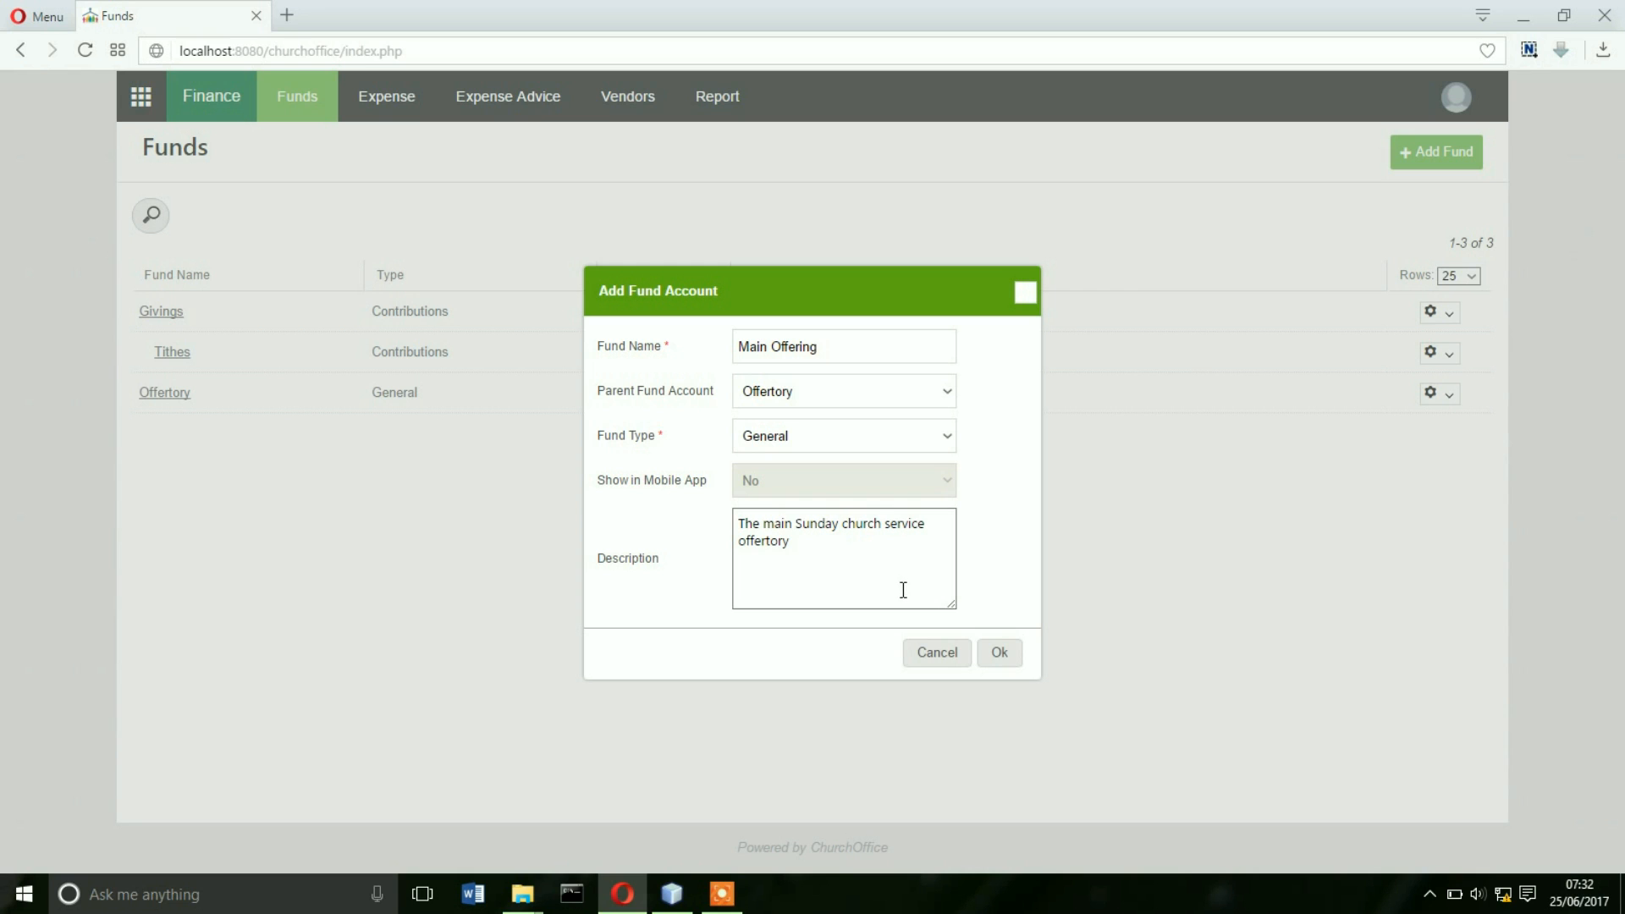
pyautogui.click(1001, 654)
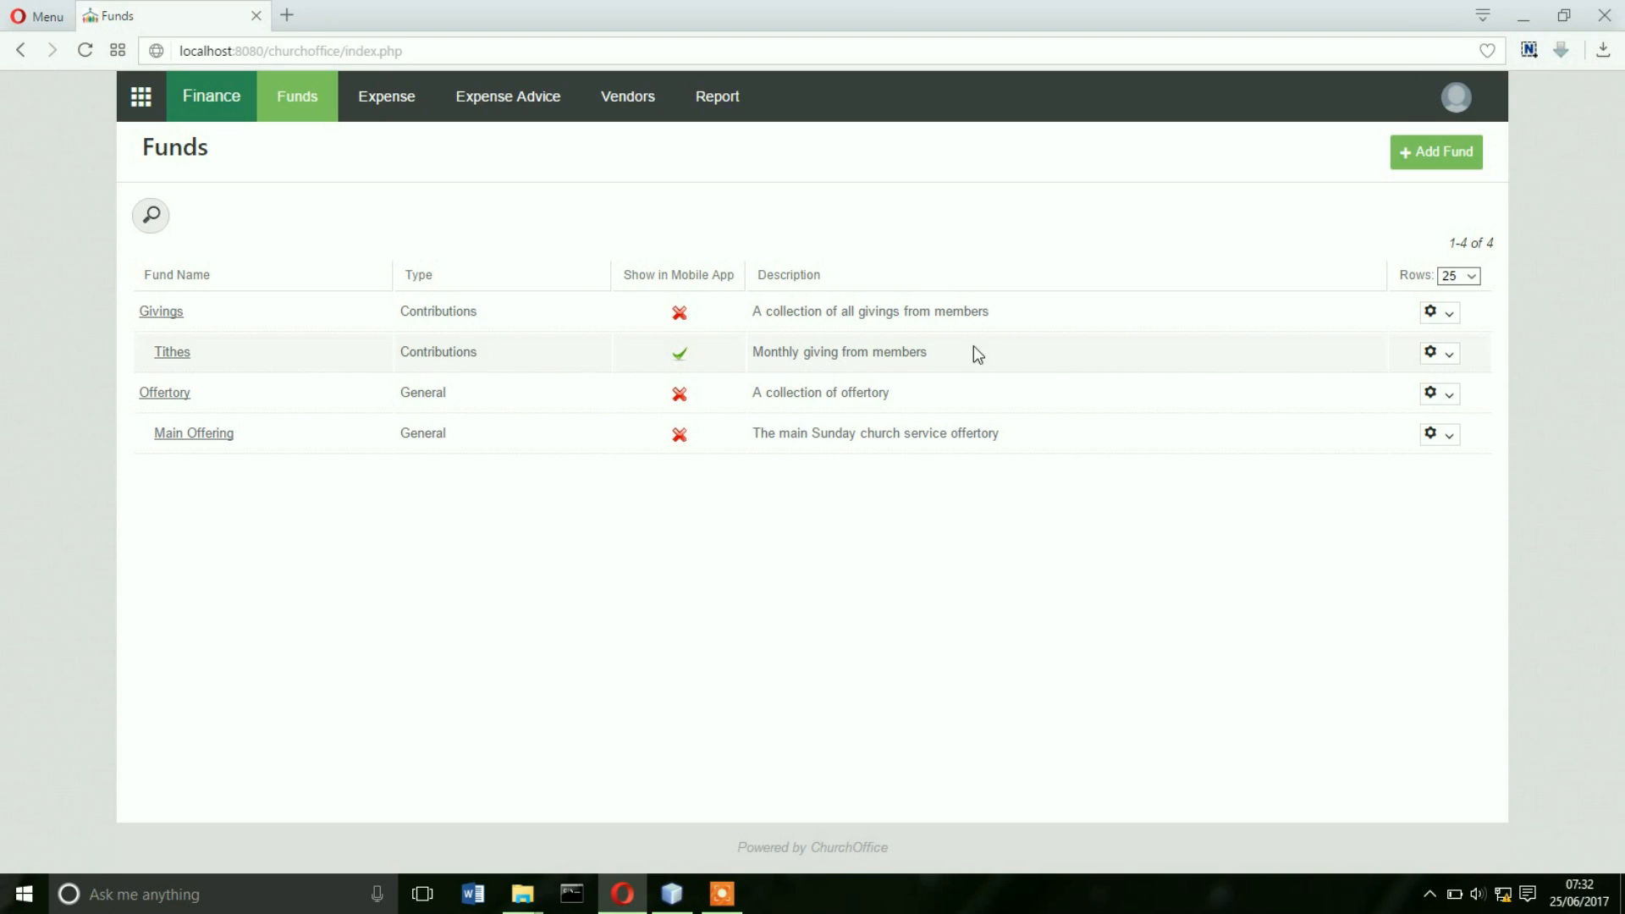
# - Add a fund named 'Pledges' with no parent and fund type Pledge
pyautogui.click(1416, 154)
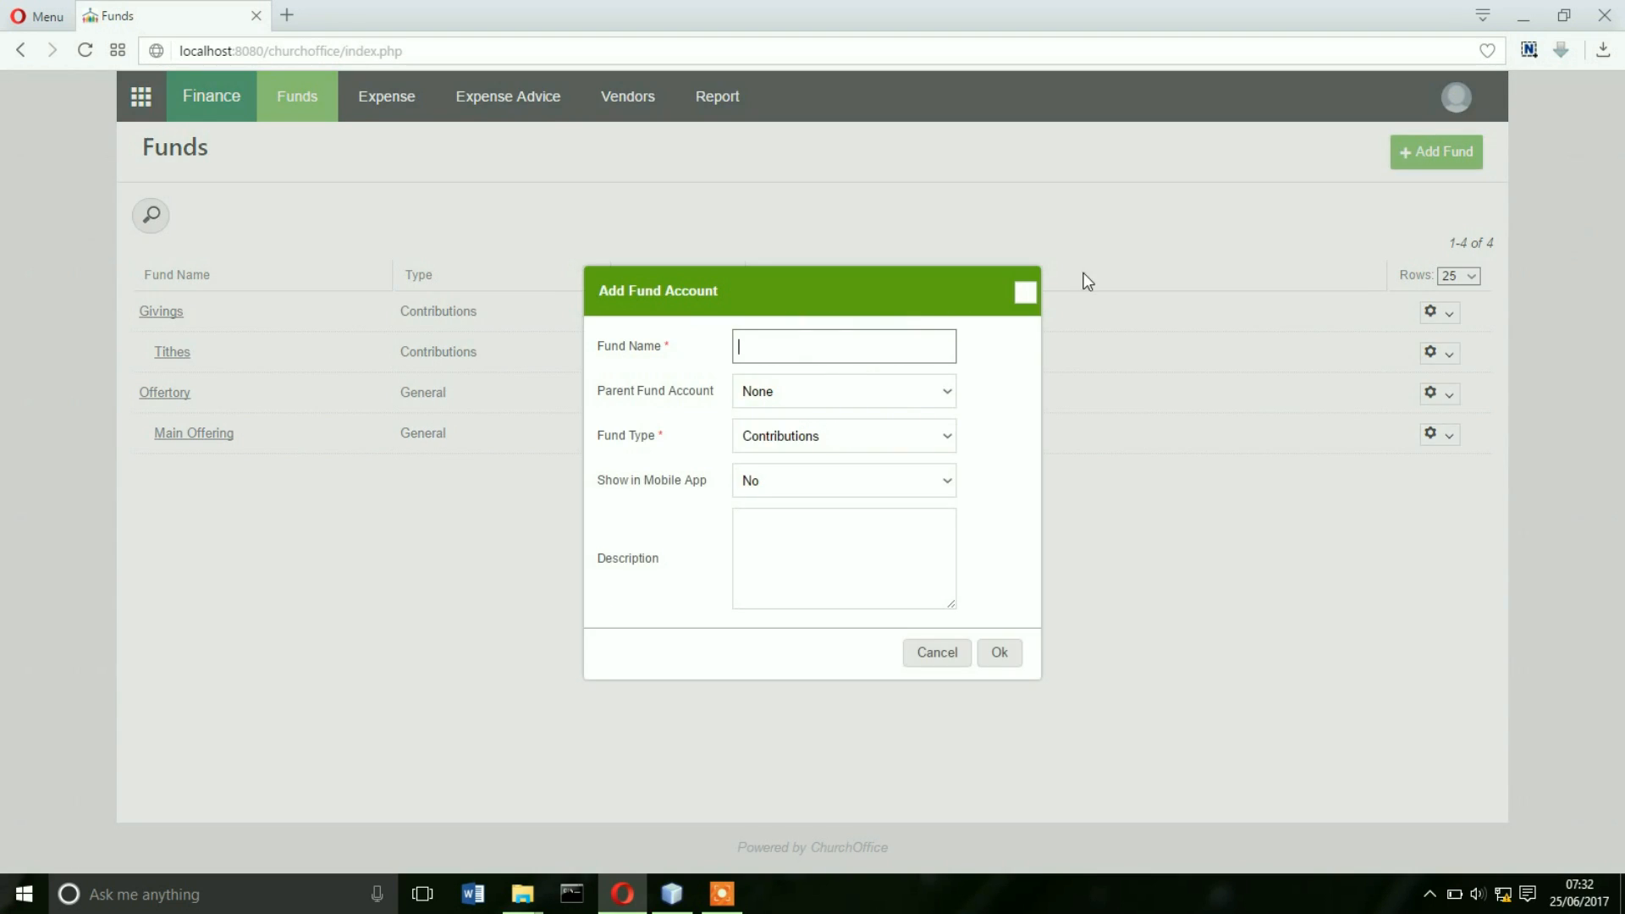
pyautogui.write('Pledf')
pyautogui.press('BackSpace')
pyautogui.press('BackSpace')
pyautogui.press('BackSpace')
pyautogui.press('BackSpace')
pyautogui.press('BackSpace')
pyautogui.write('Pl')
pyautogui.write('ges')
pyautogui.click(762, 403)
pyautogui.click(759, 408)
pyautogui.click(828, 437)
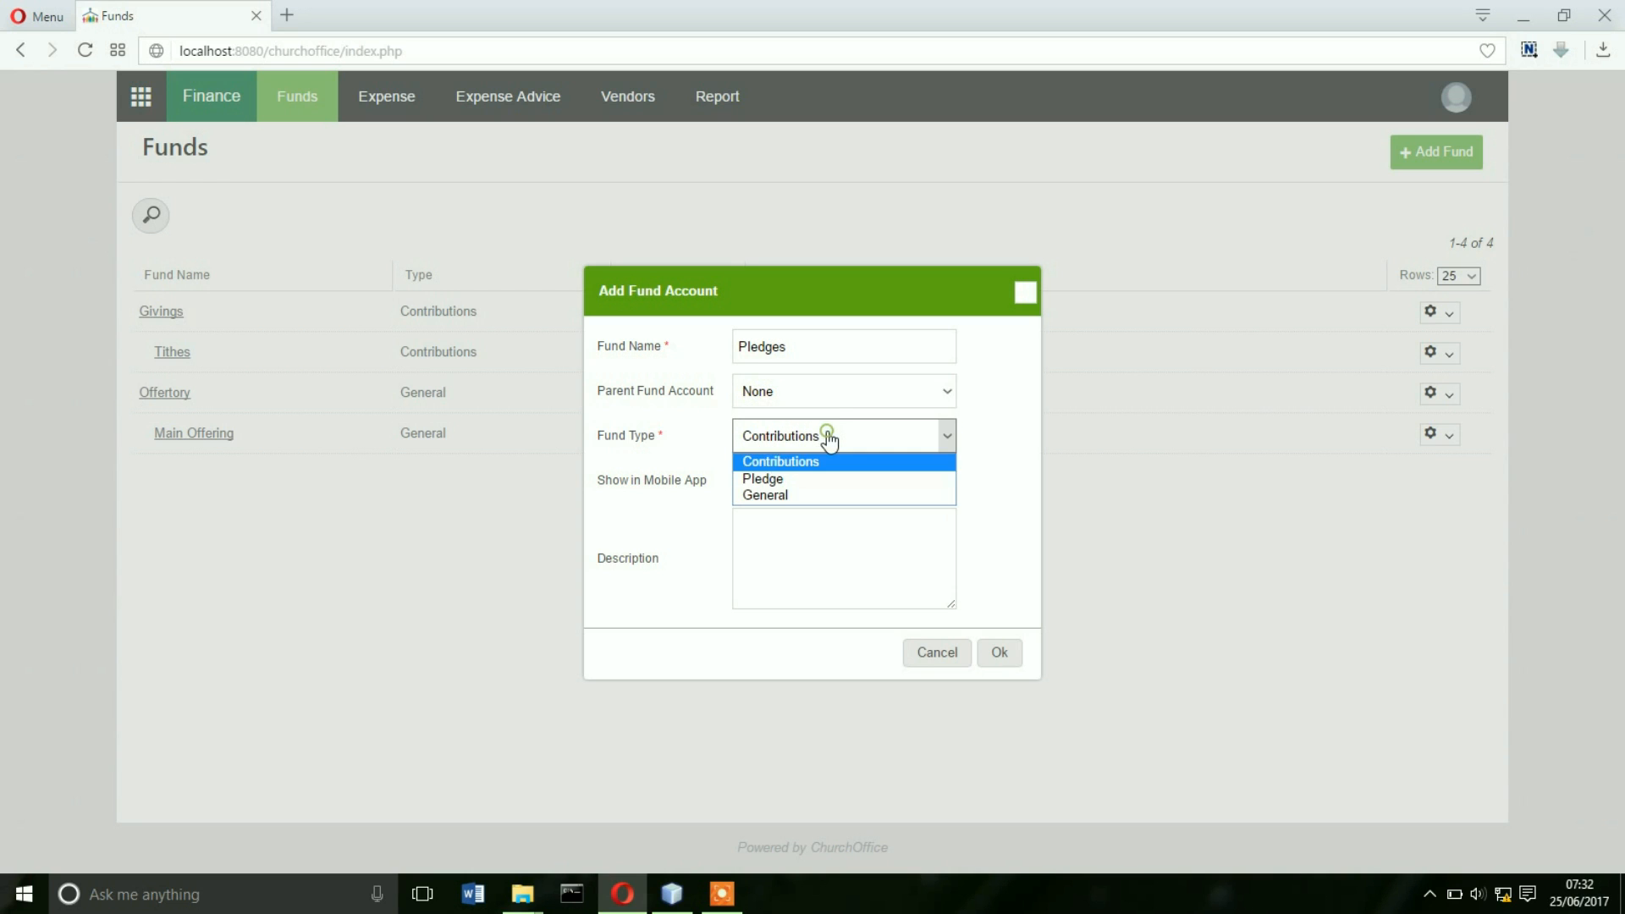
pyautogui.click(782, 476)
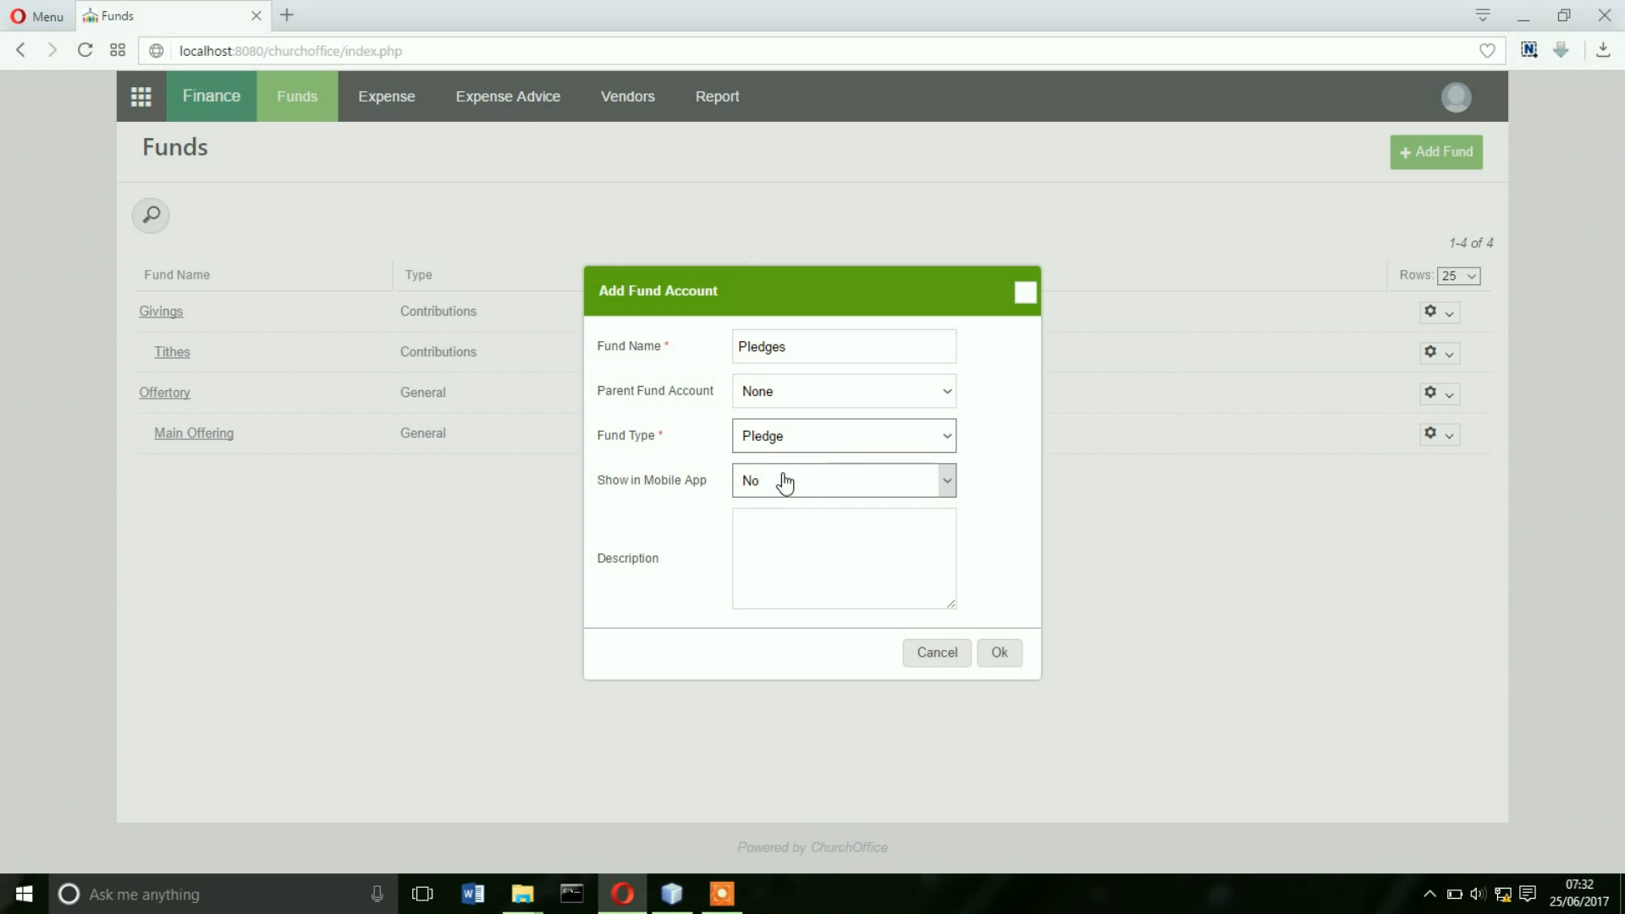
# - Show Pledges in the mobile app, describe it as 'A collection of pledges', and save
pyautogui.click(784, 481)
pyautogui.click(784, 507)
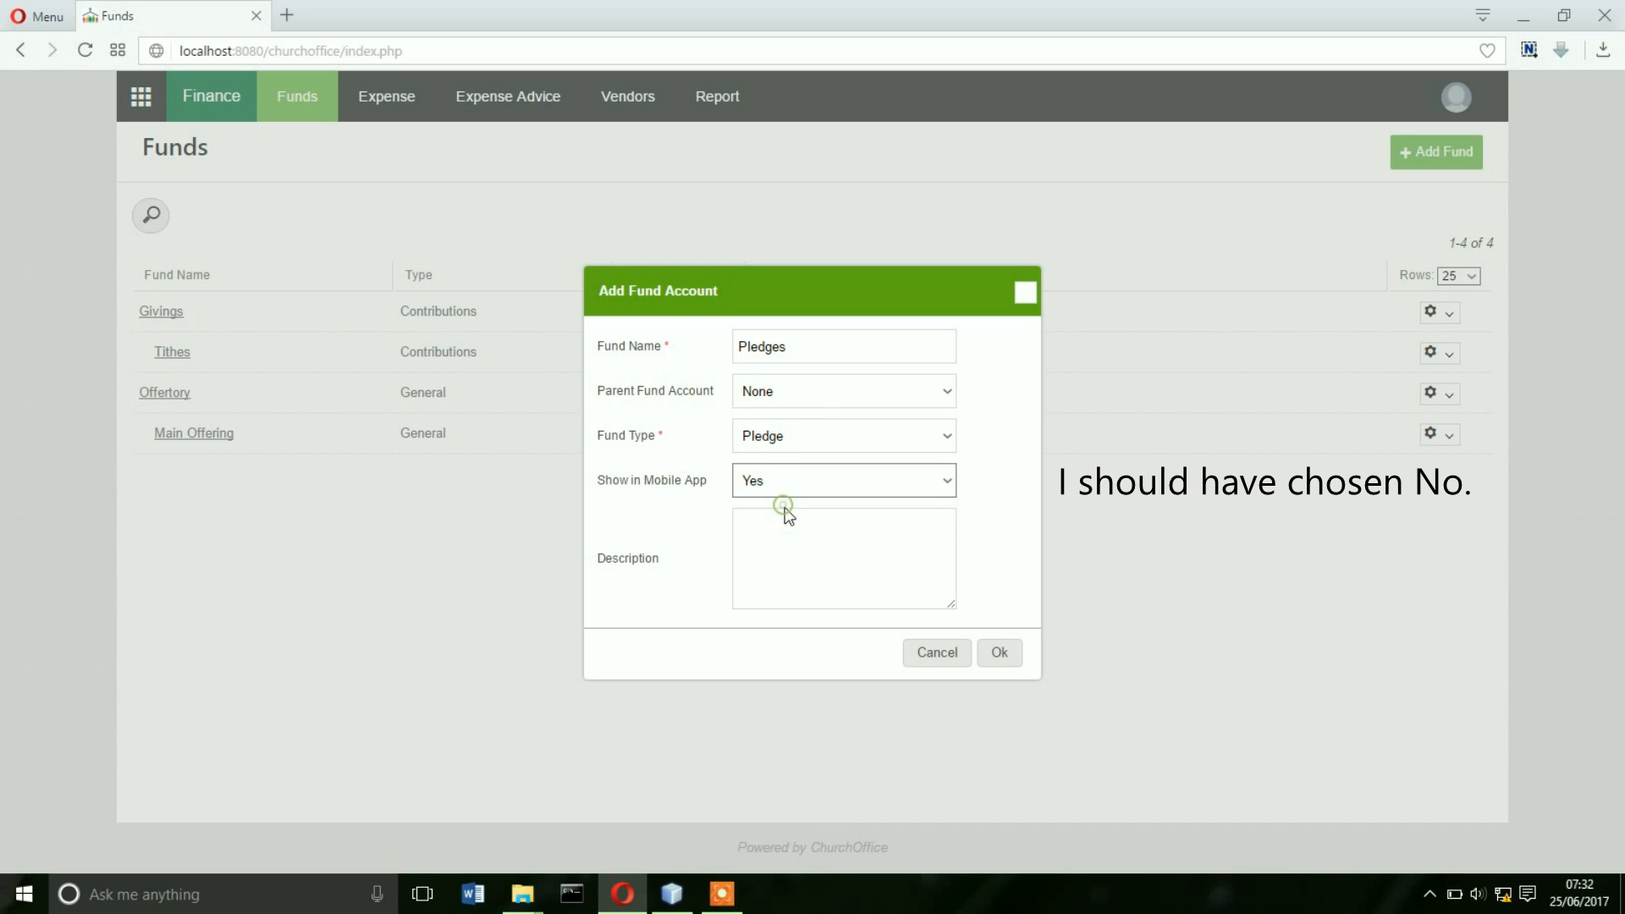
pyautogui.click(805, 559)
pyautogui.write('A collection of pledges')
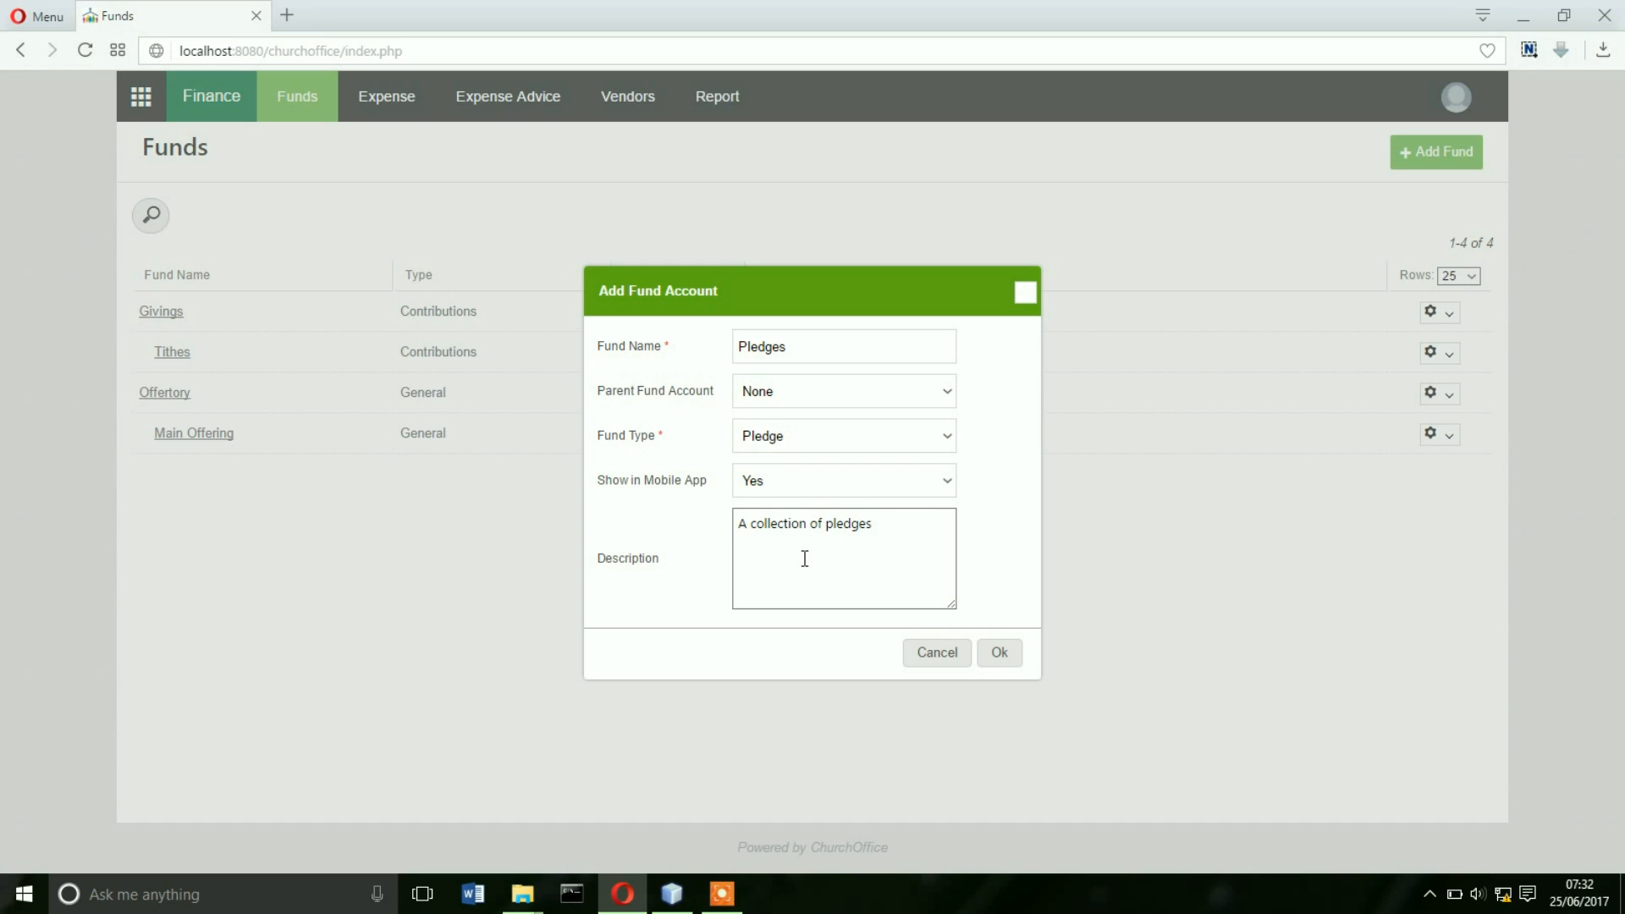
pyautogui.click(998, 663)
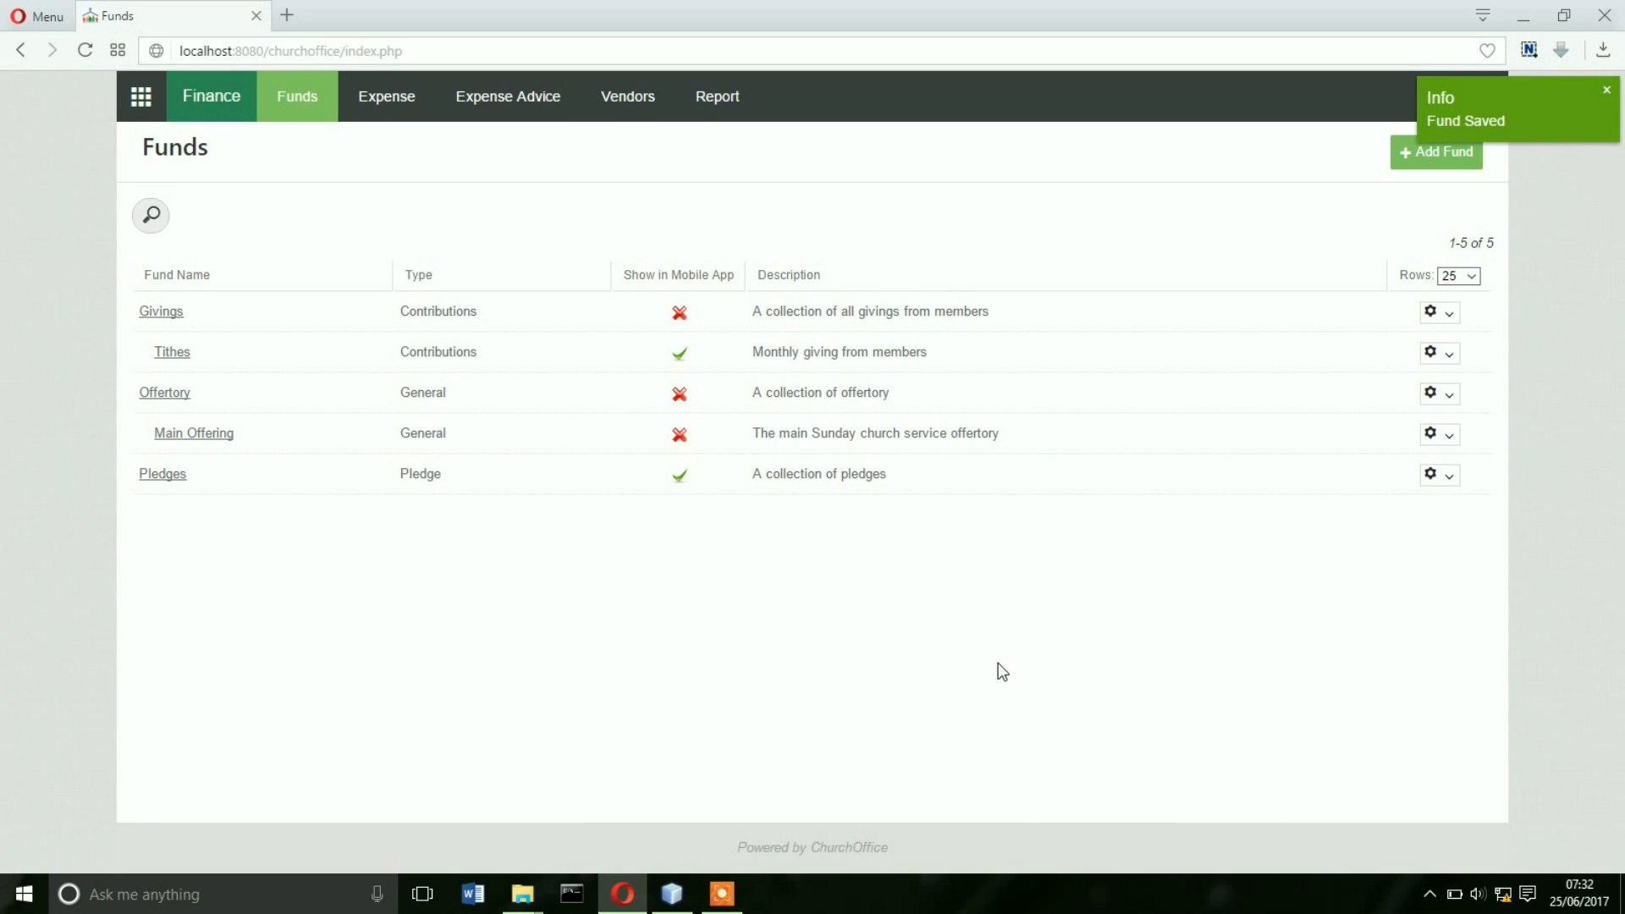
# - Add a 'Building Fund' under parent Pledges with fund type Pledge
pyautogui.click(1426, 155)
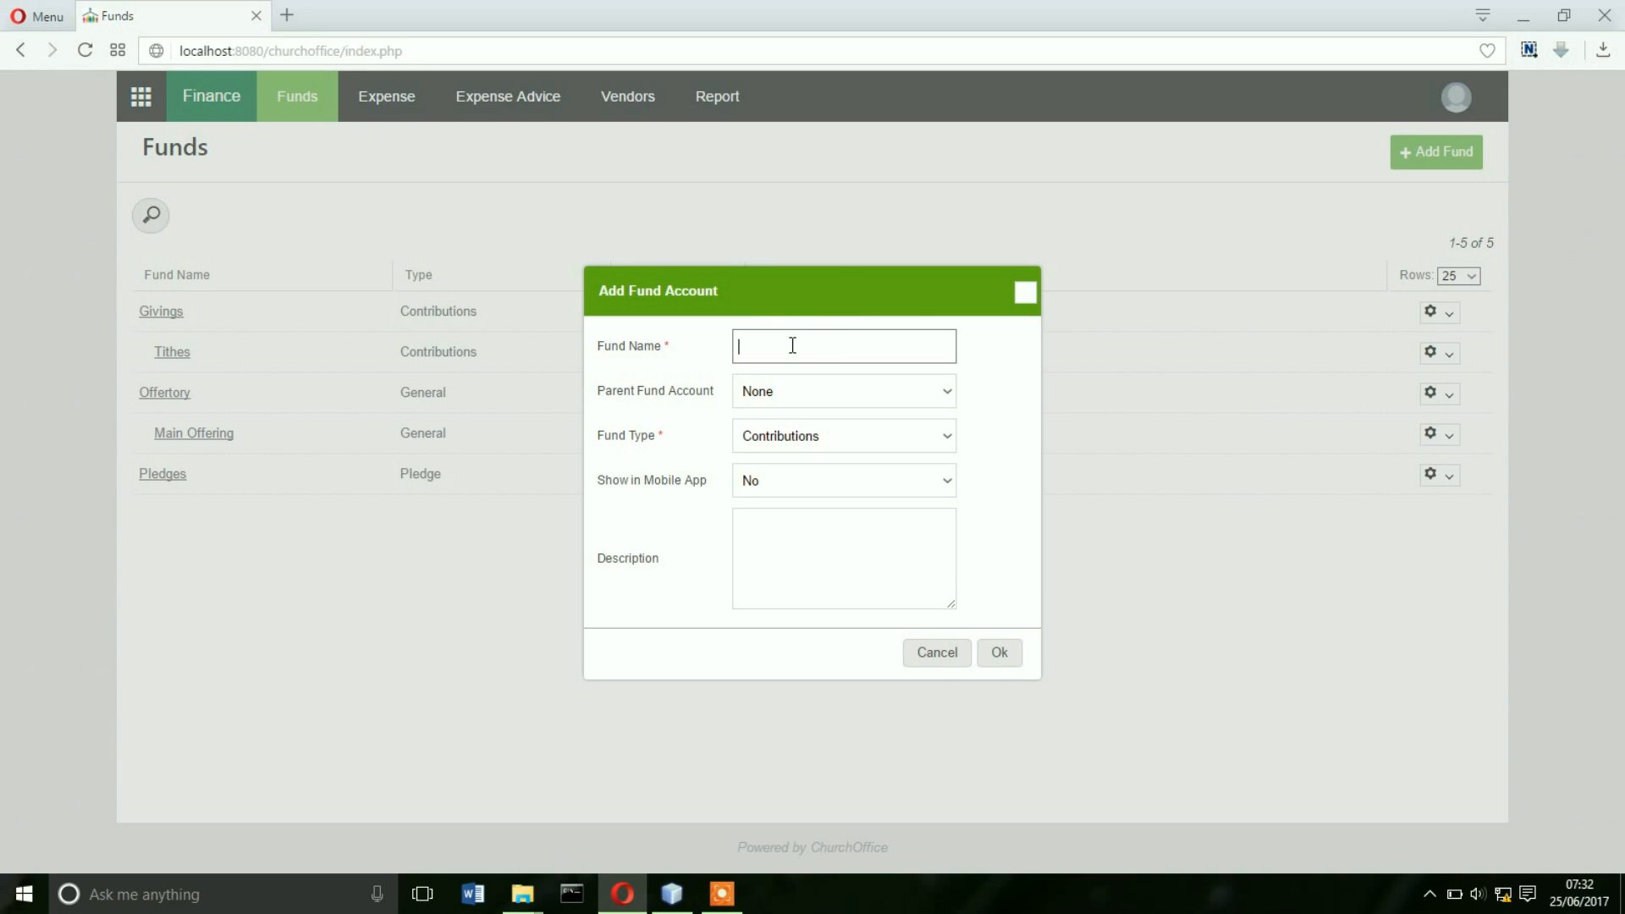
pyautogui.write('Building Fund')
pyautogui.click(830, 392)
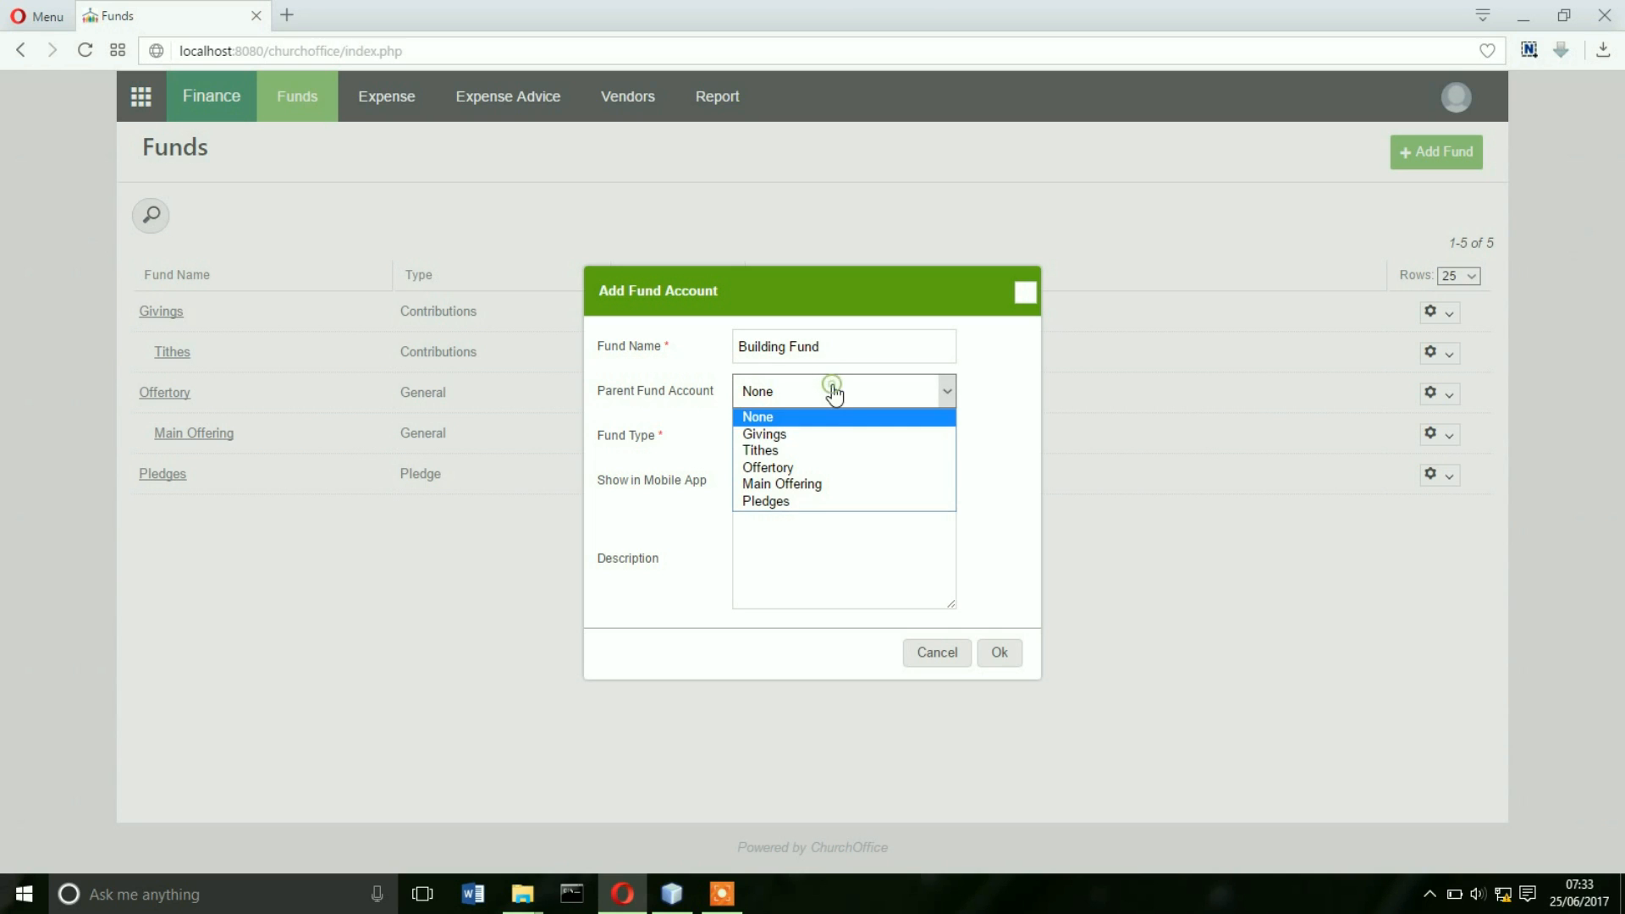
pyautogui.click(776, 504)
pyautogui.click(842, 436)
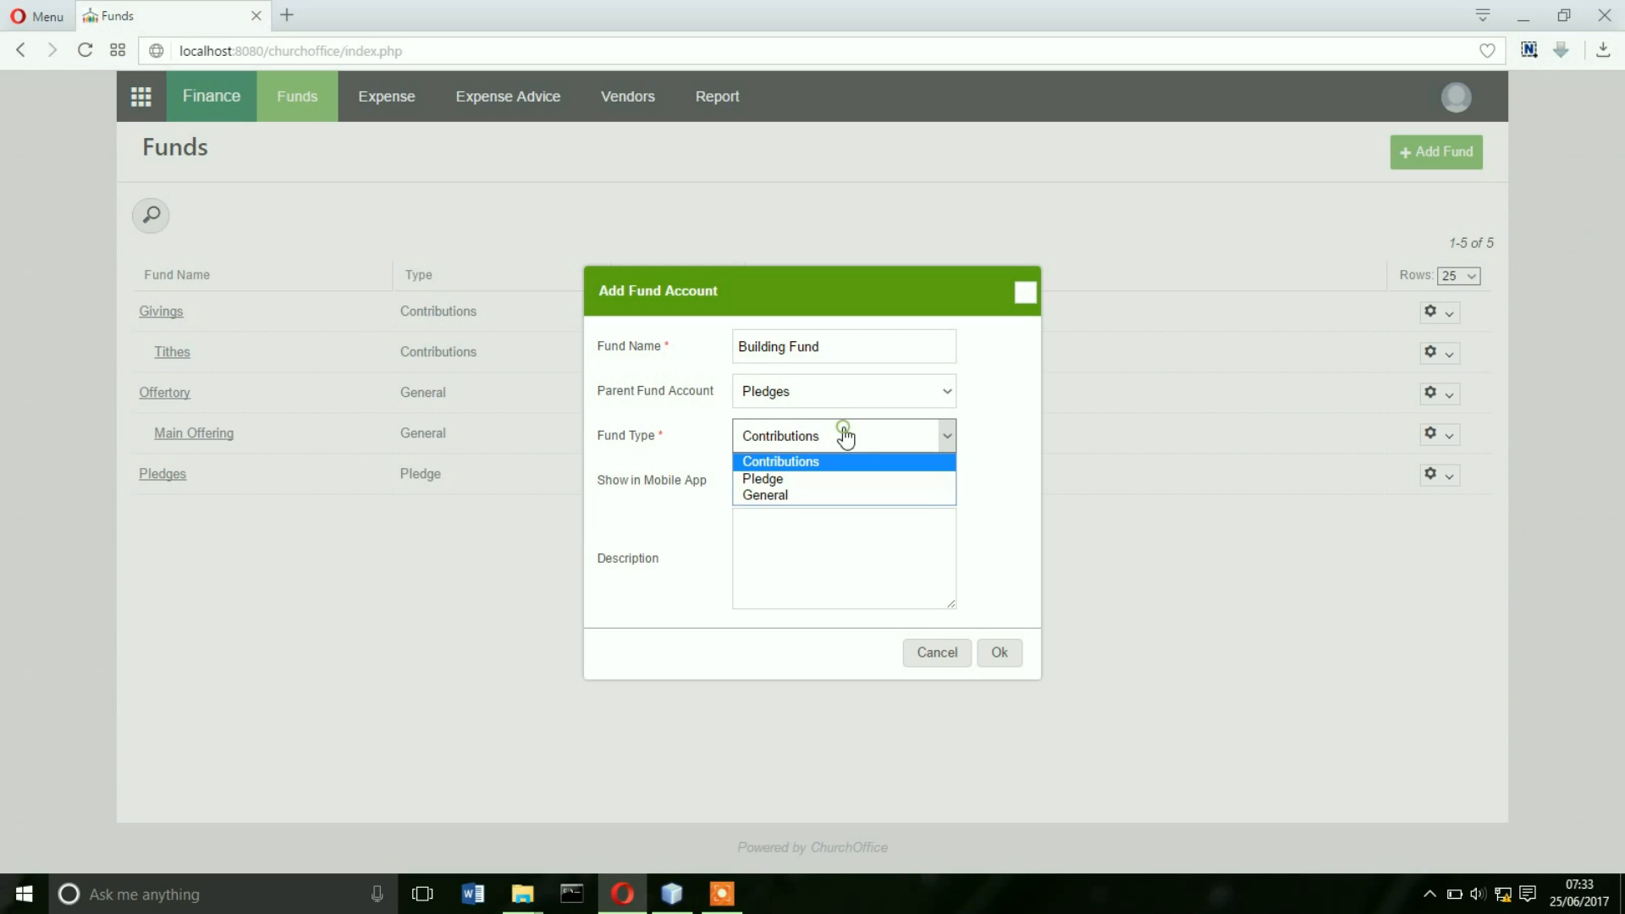
pyautogui.click(806, 481)
# - Show it in the mobile app, describe it as 'Funds pledged towards the building of the church', and save
pyautogui.click(830, 486)
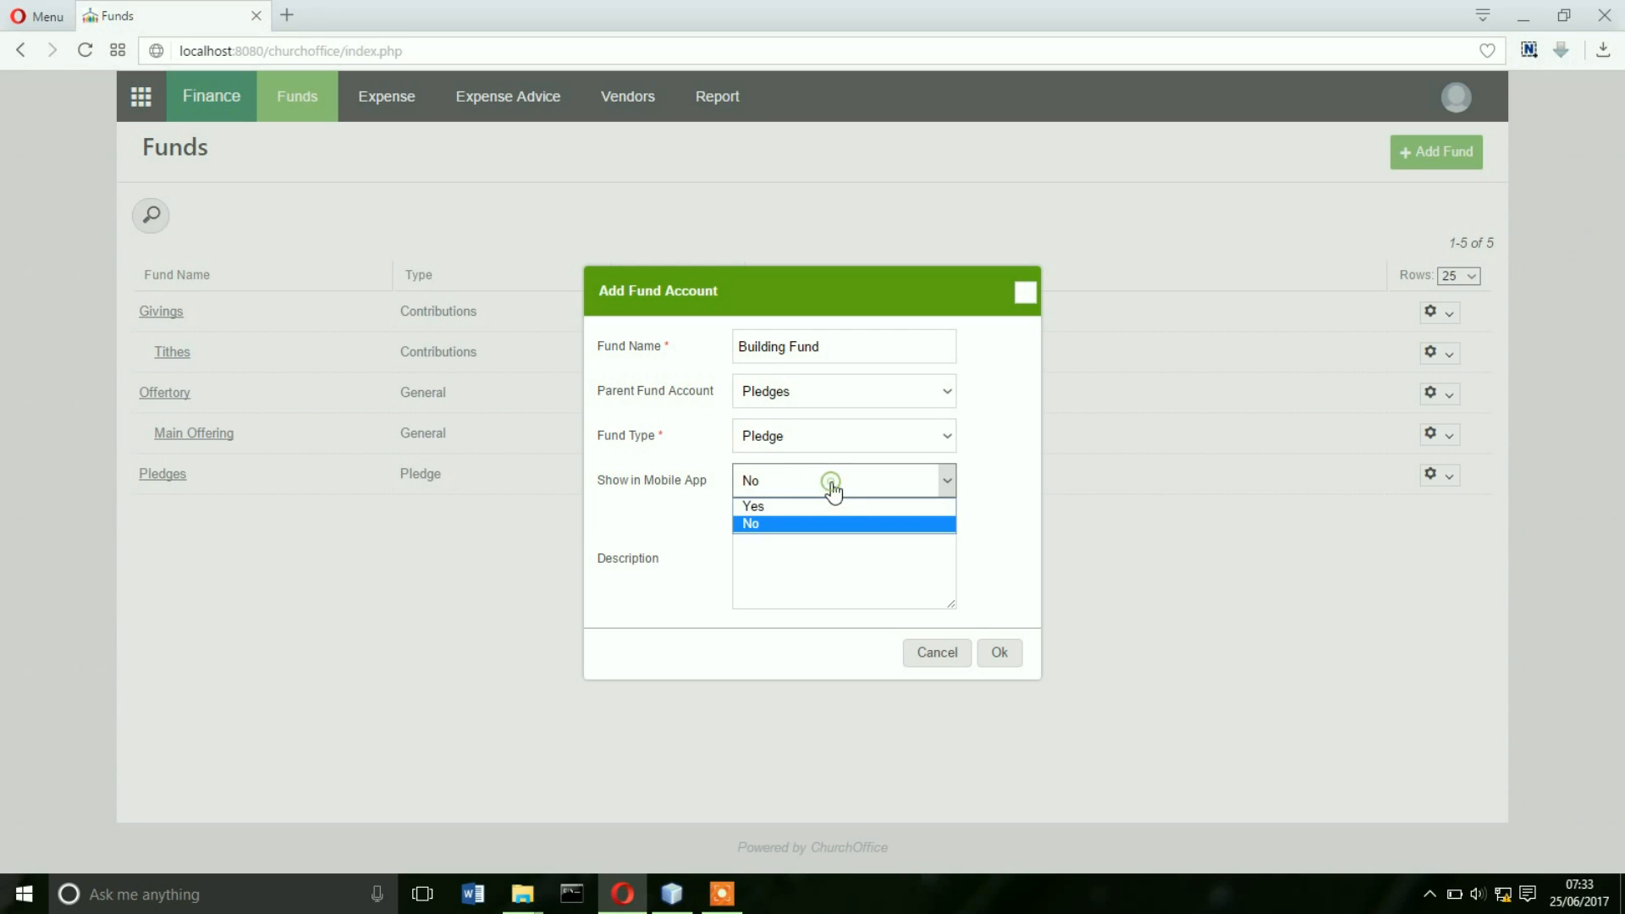
pyautogui.click(804, 508)
pyautogui.click(799, 544)
pyautogui.write('Funds p')
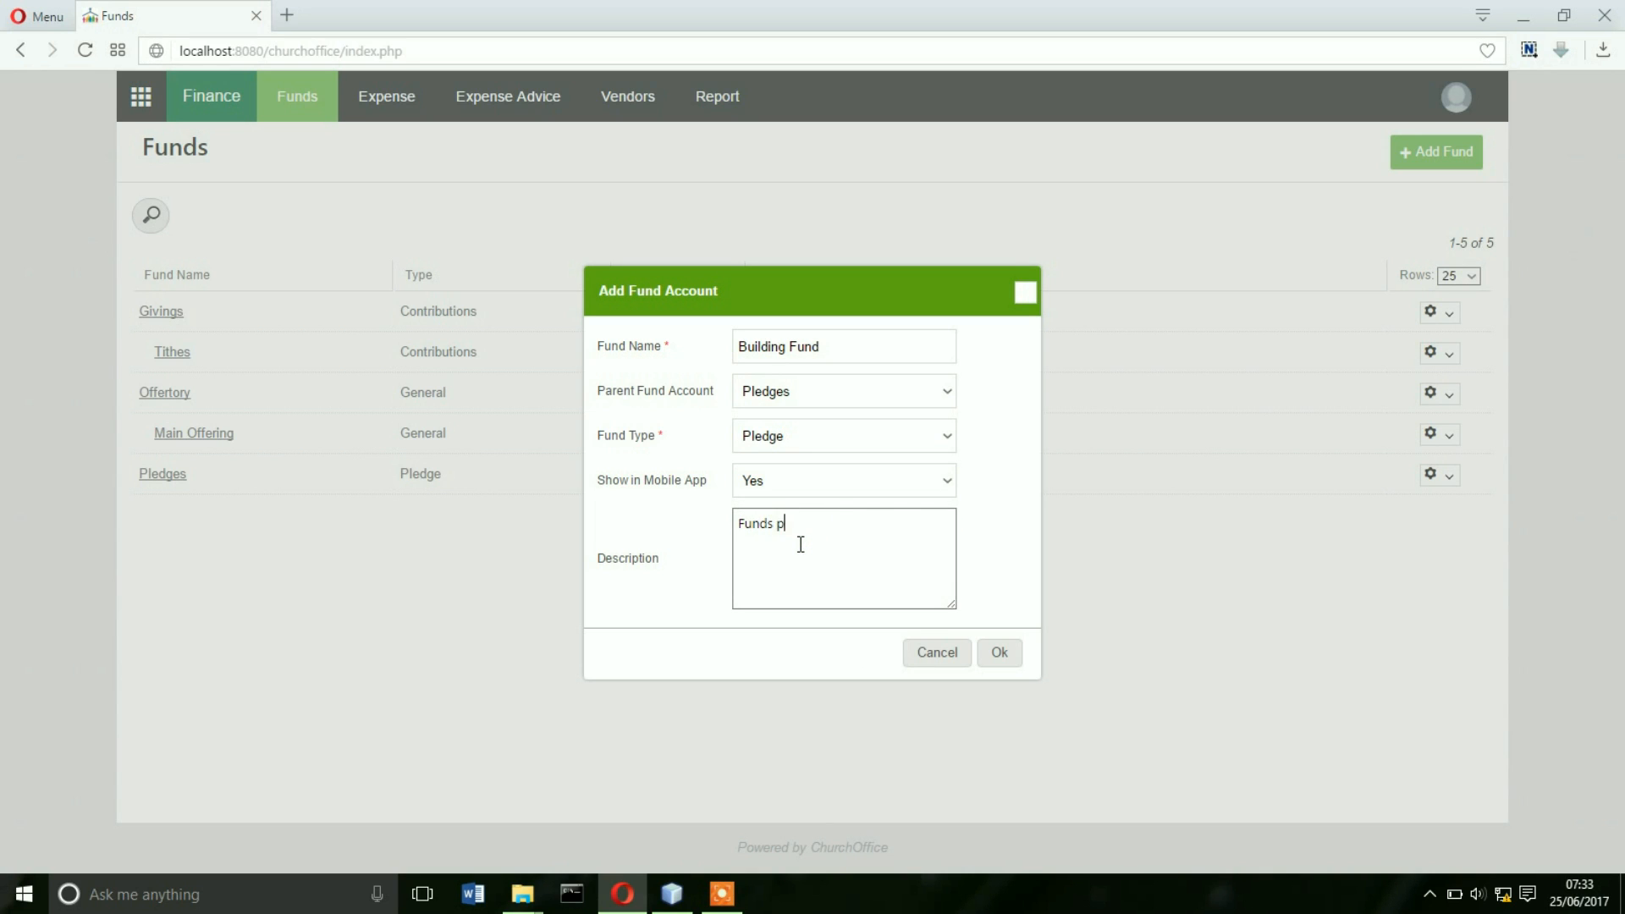
pyautogui.write('ledged towards the building of the church')
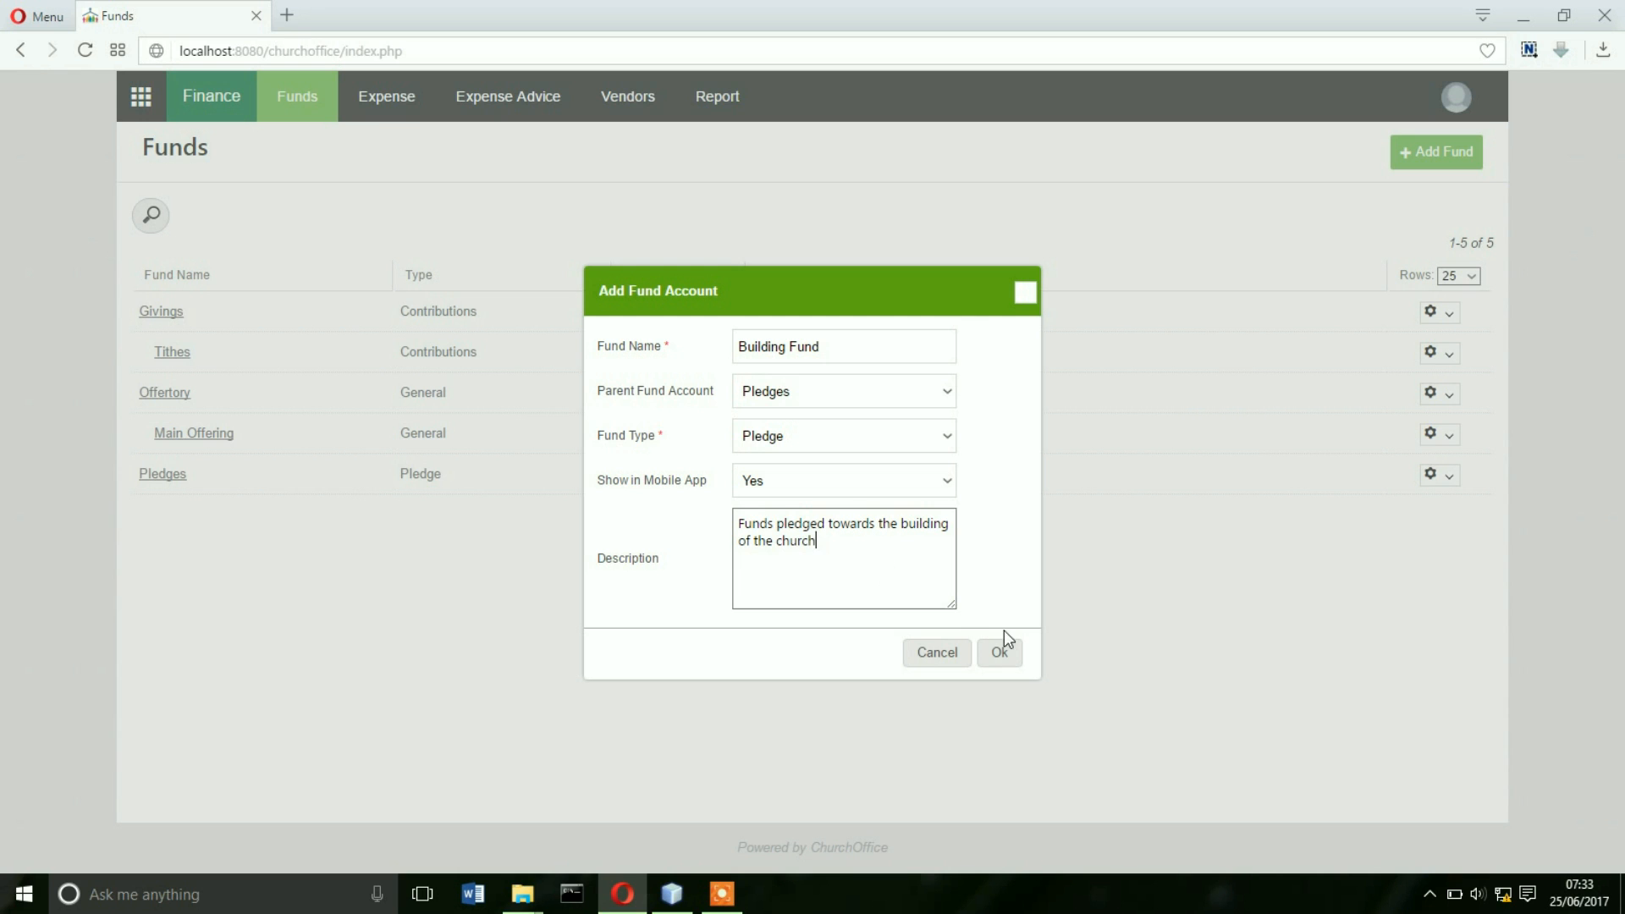
pyautogui.click(1005, 654)
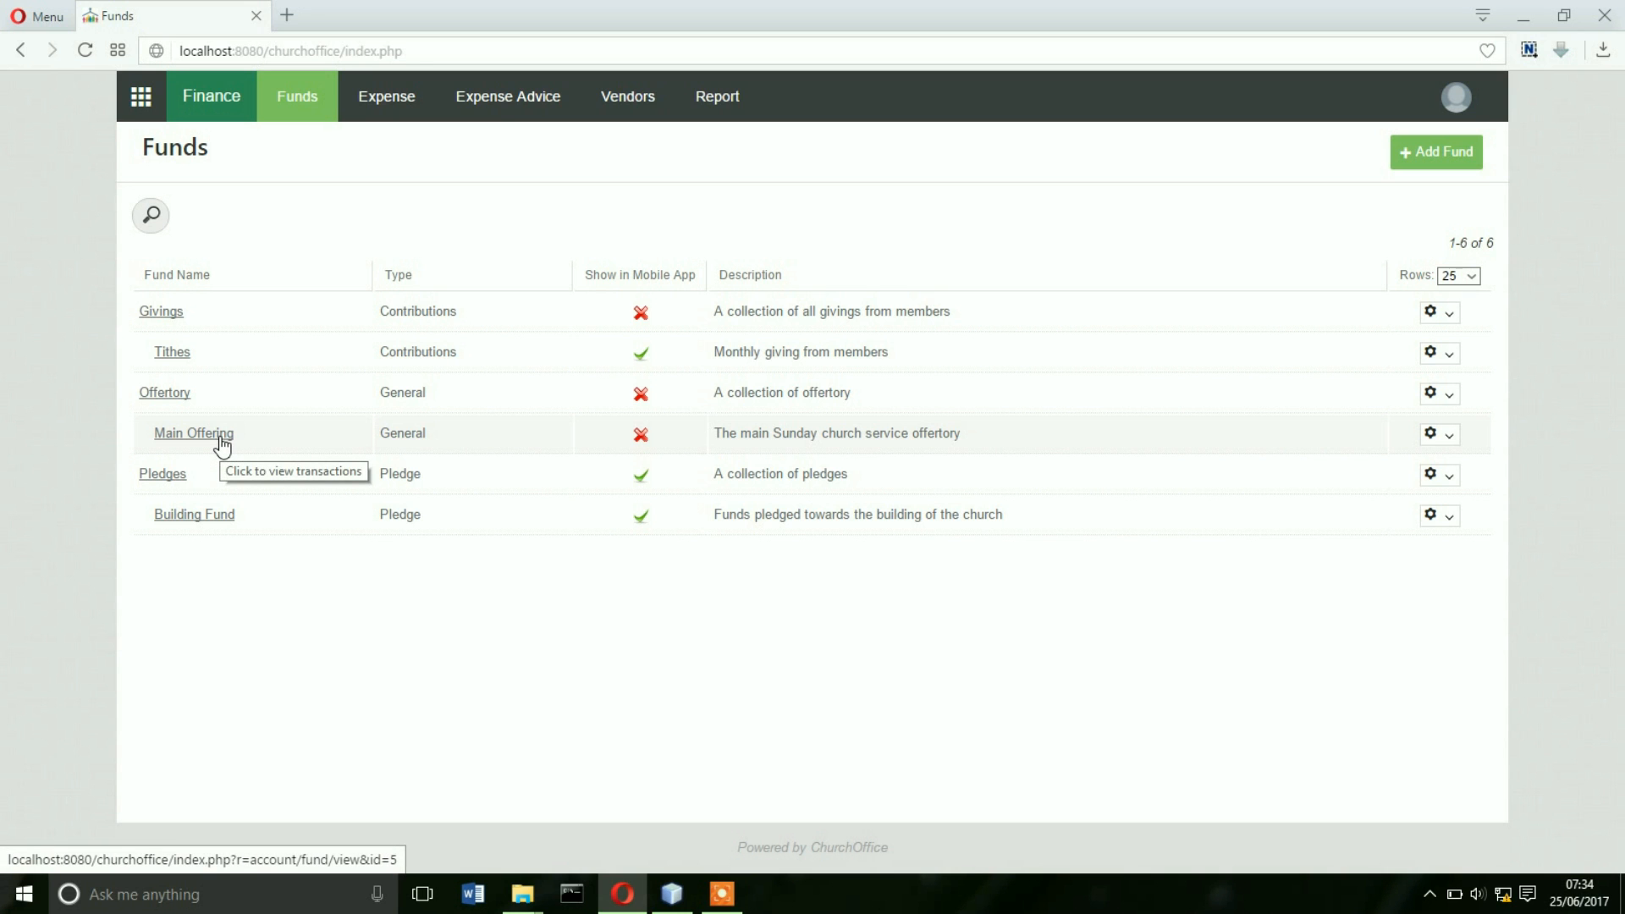
pyautogui.click(222, 442)
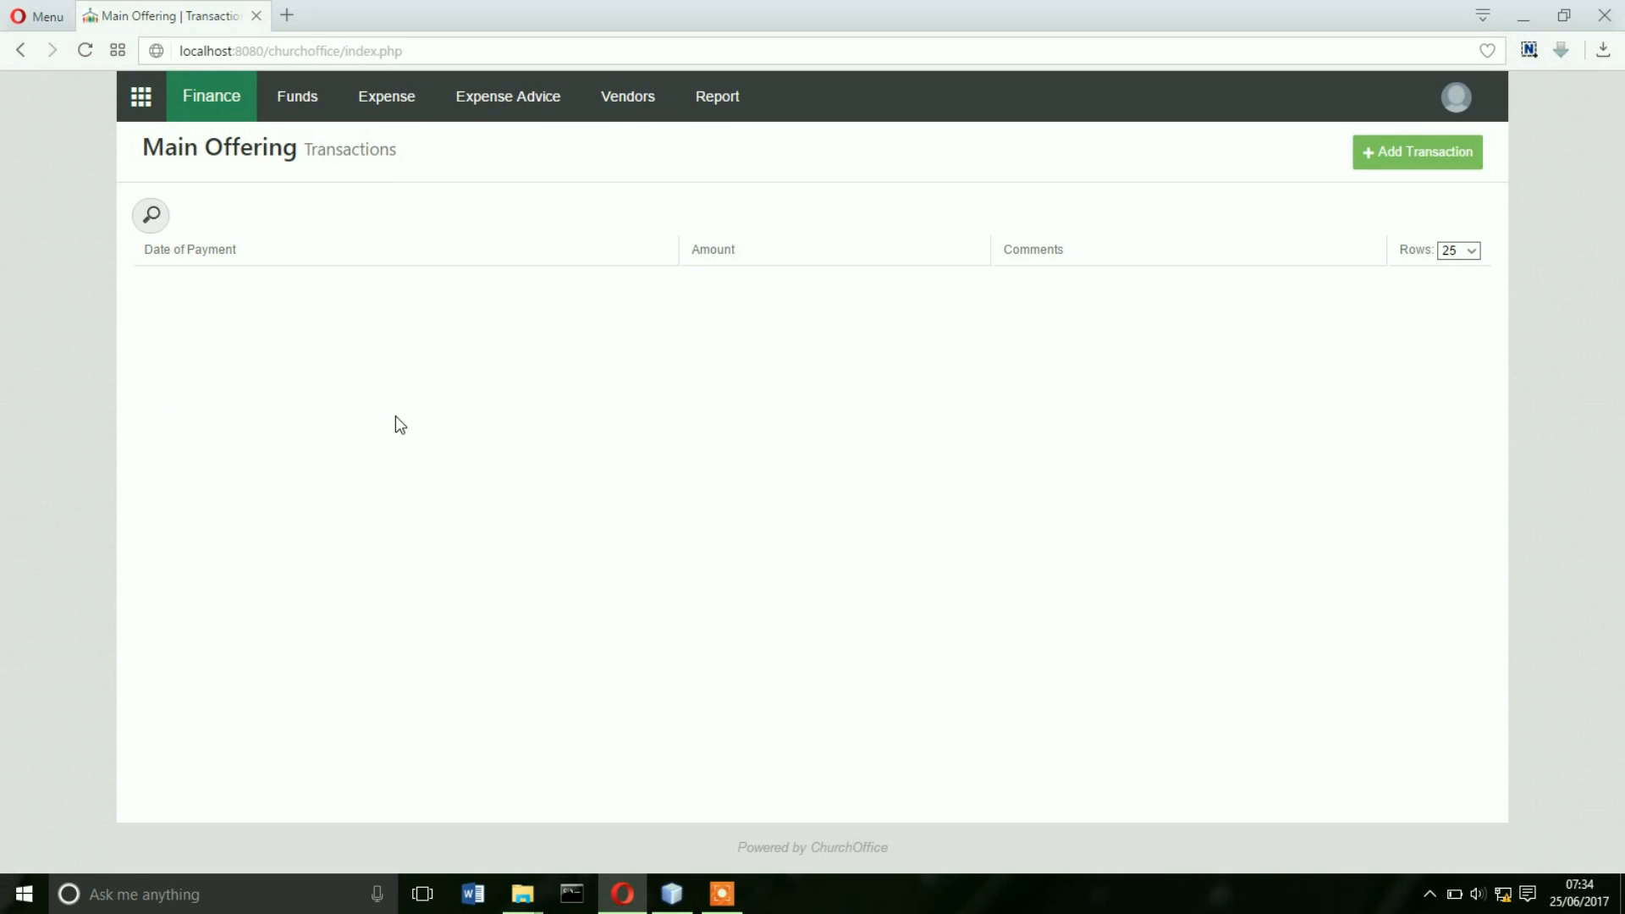
# - Save a 20000 Main Offering transaction dated 25 Jun 2017, leaving it undeleted after viewing its actions
pyautogui.click(1409, 150)
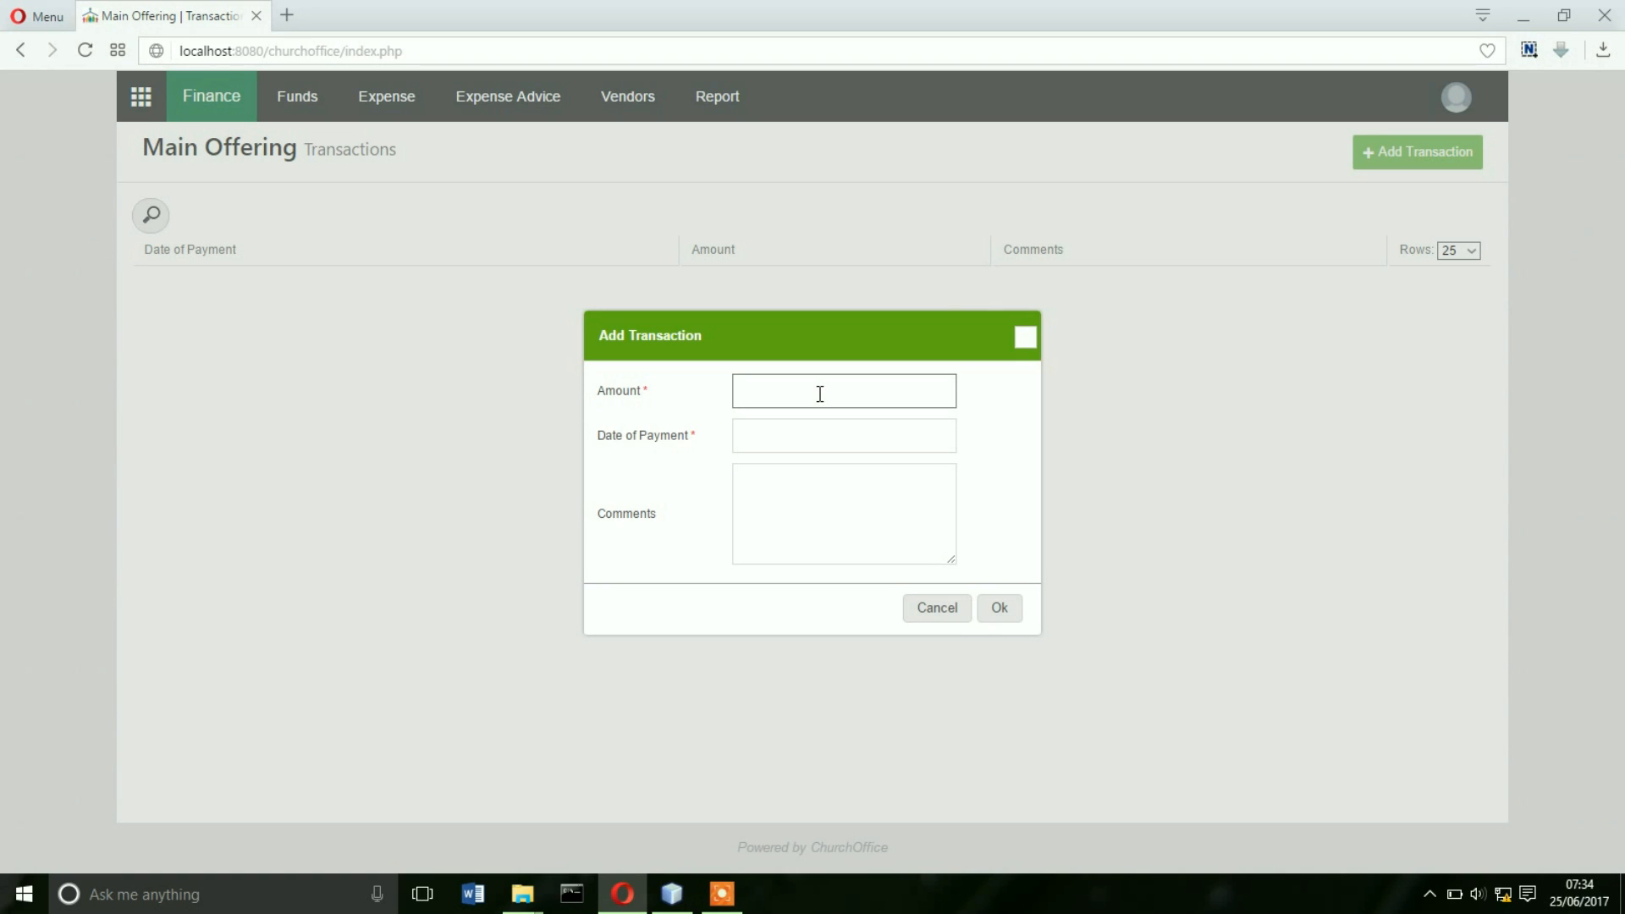
pyautogui.write('20000')
pyautogui.click(809, 424)
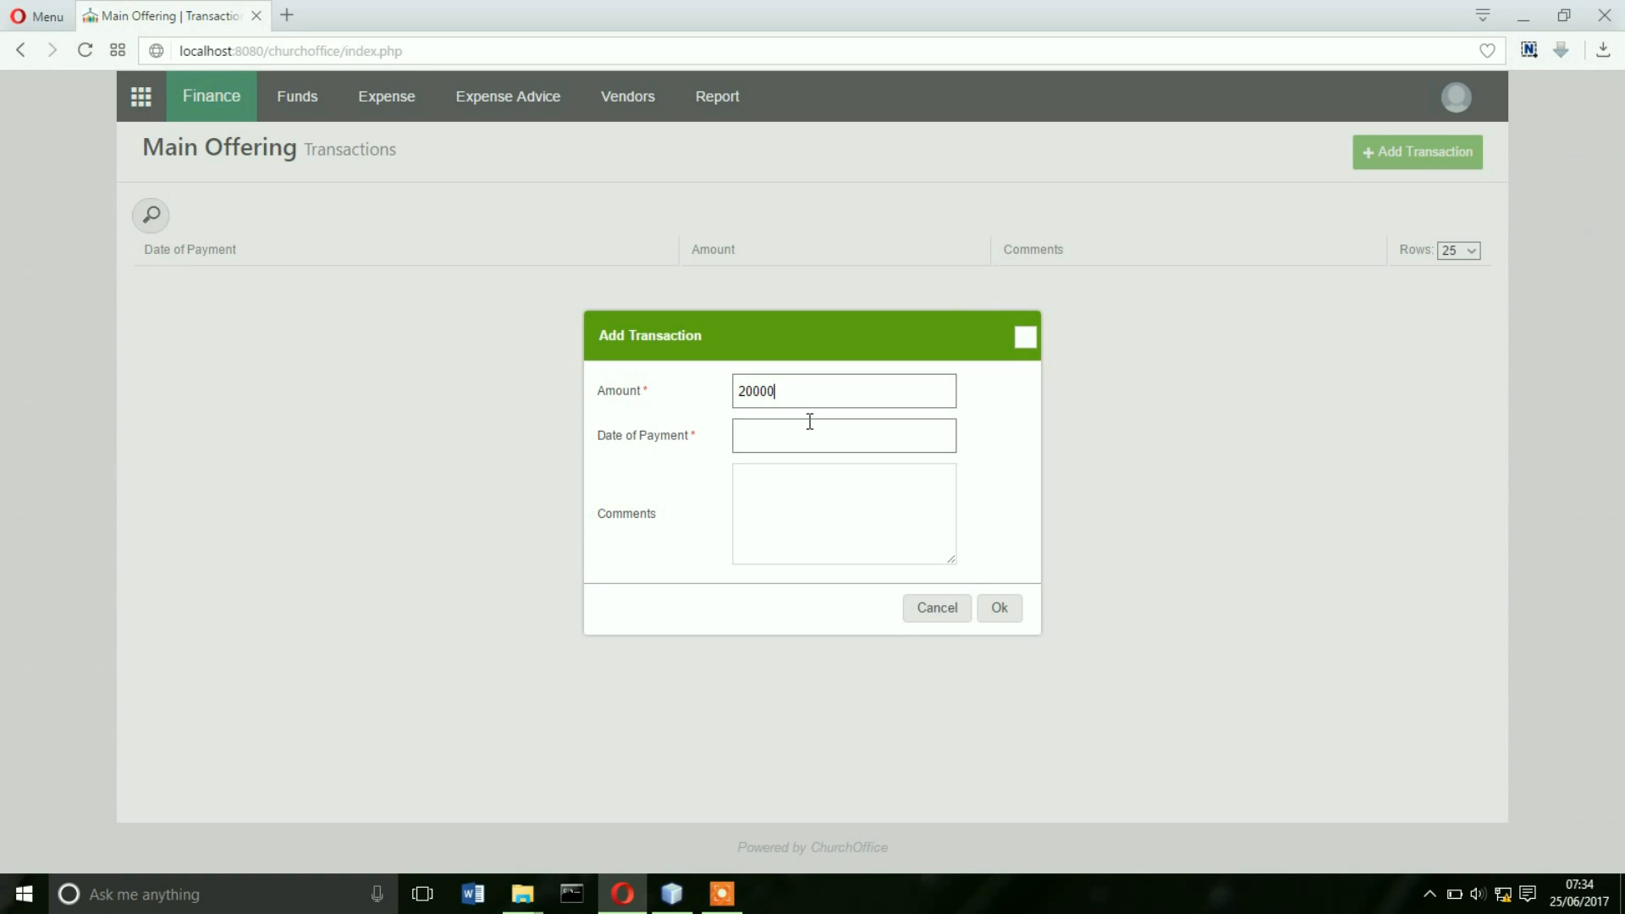
pyautogui.click(798, 437)
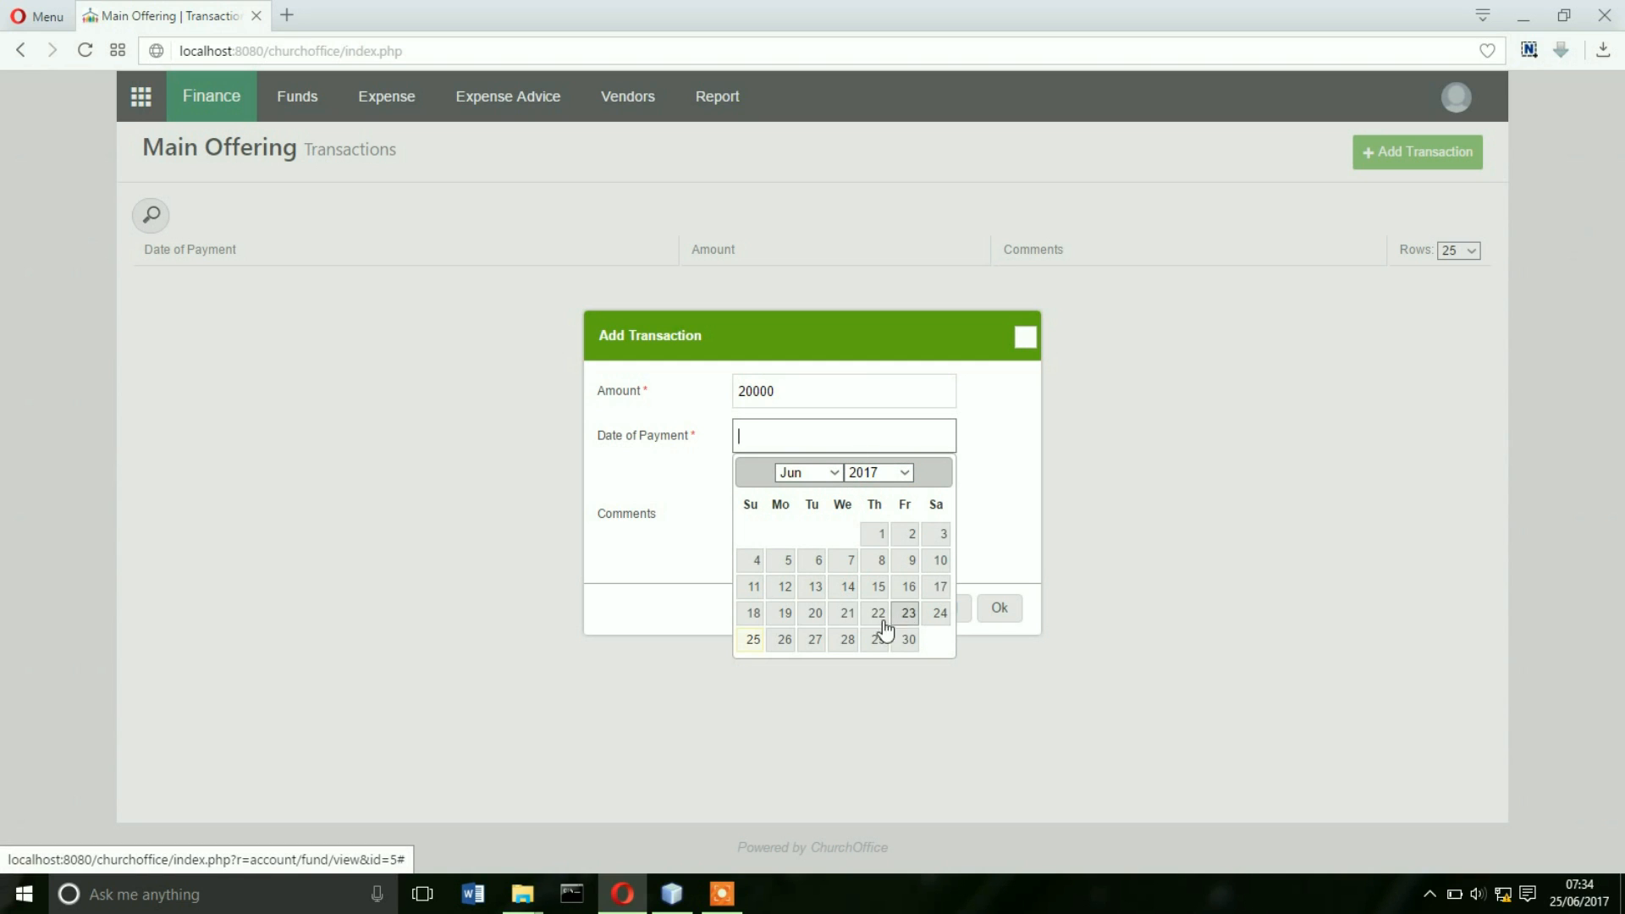
pyautogui.click(754, 644)
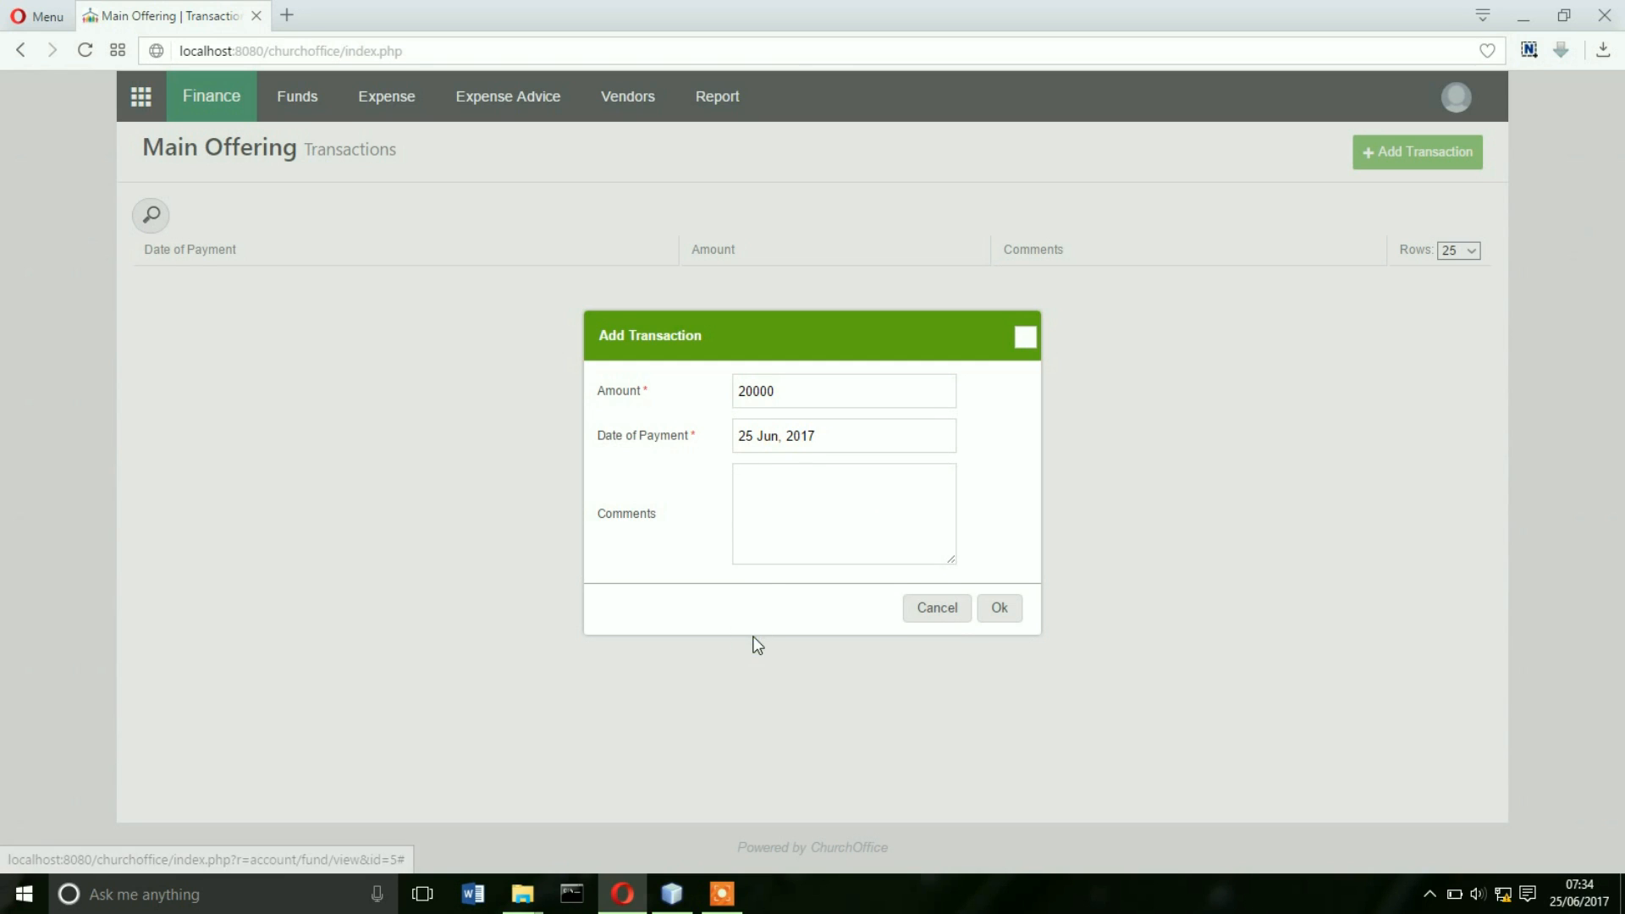
pyautogui.click(803, 512)
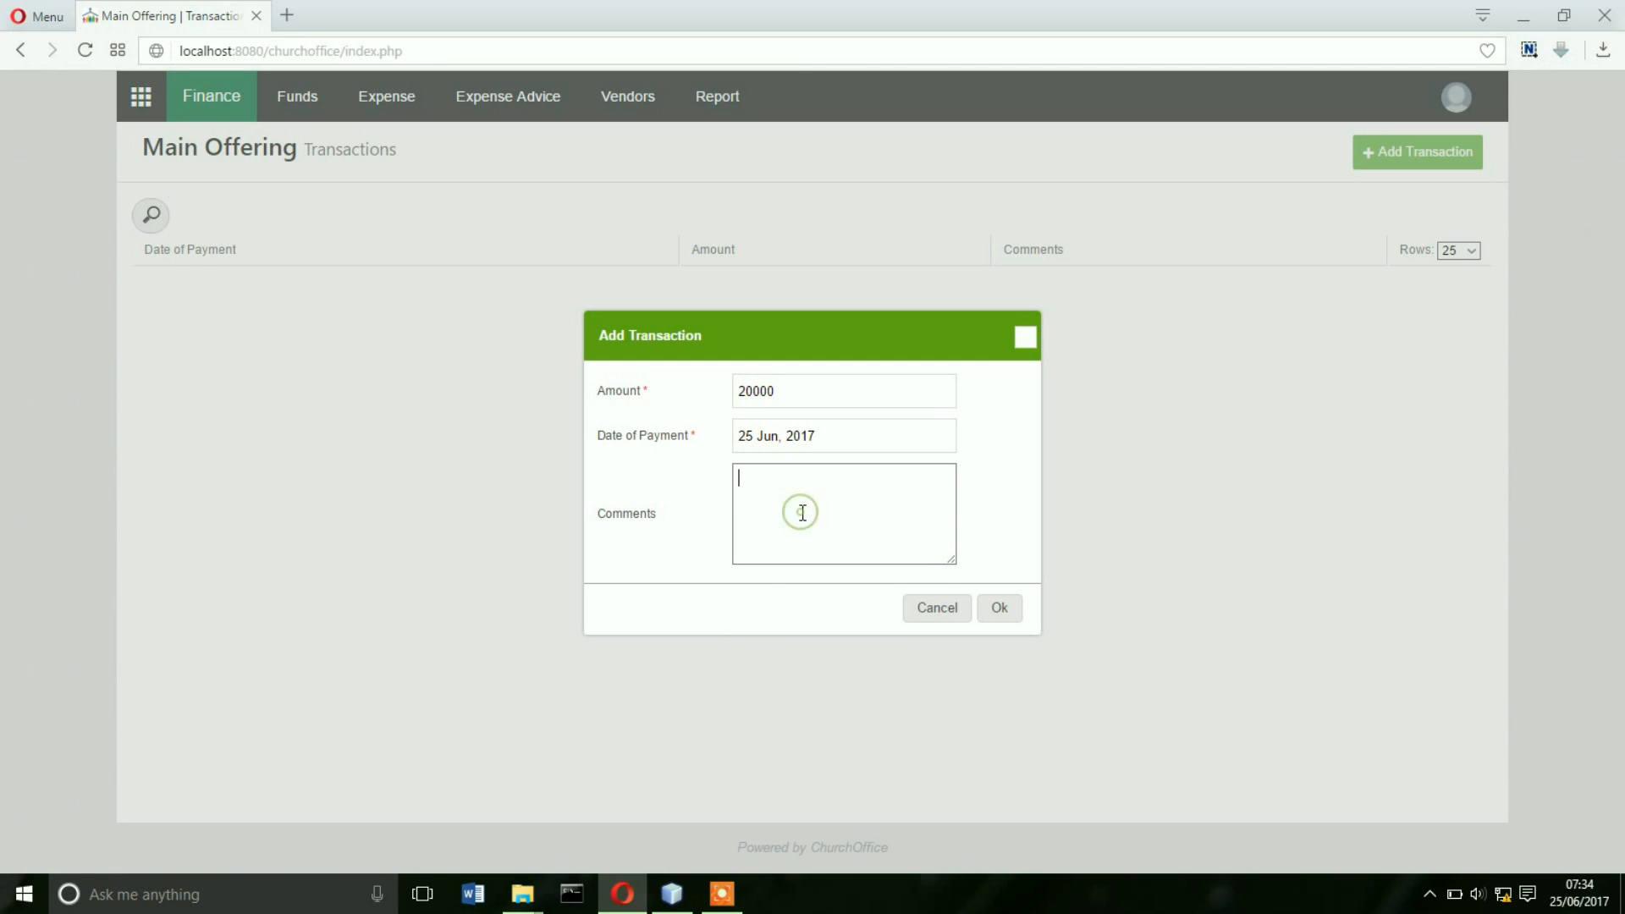
pyautogui.click(1006, 607)
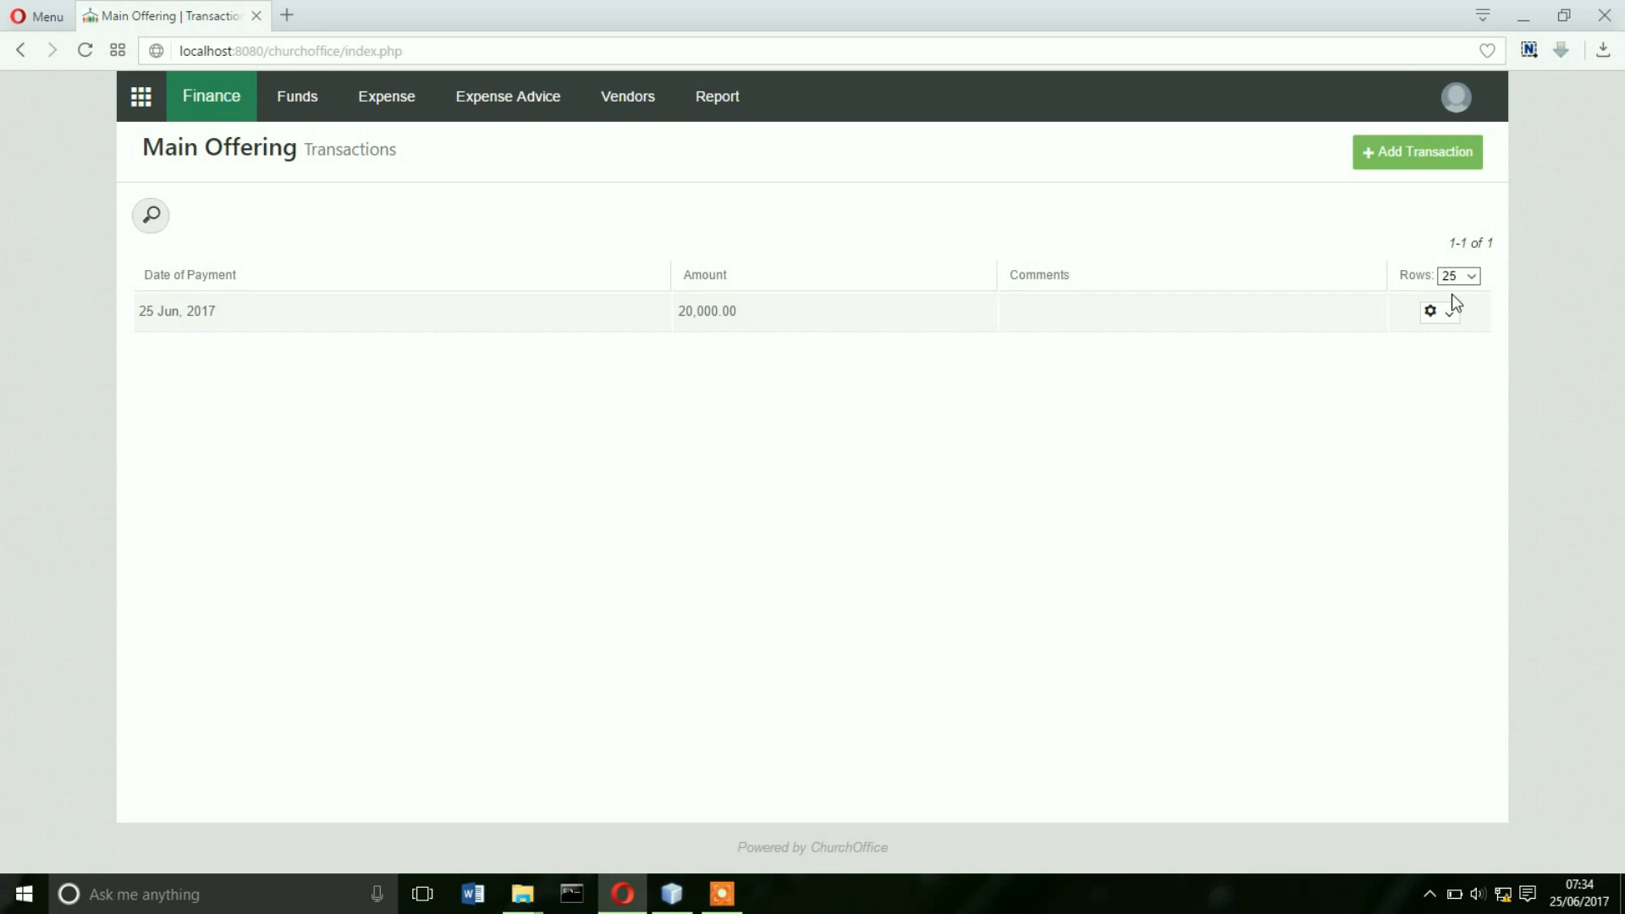
pyautogui.click(1446, 315)
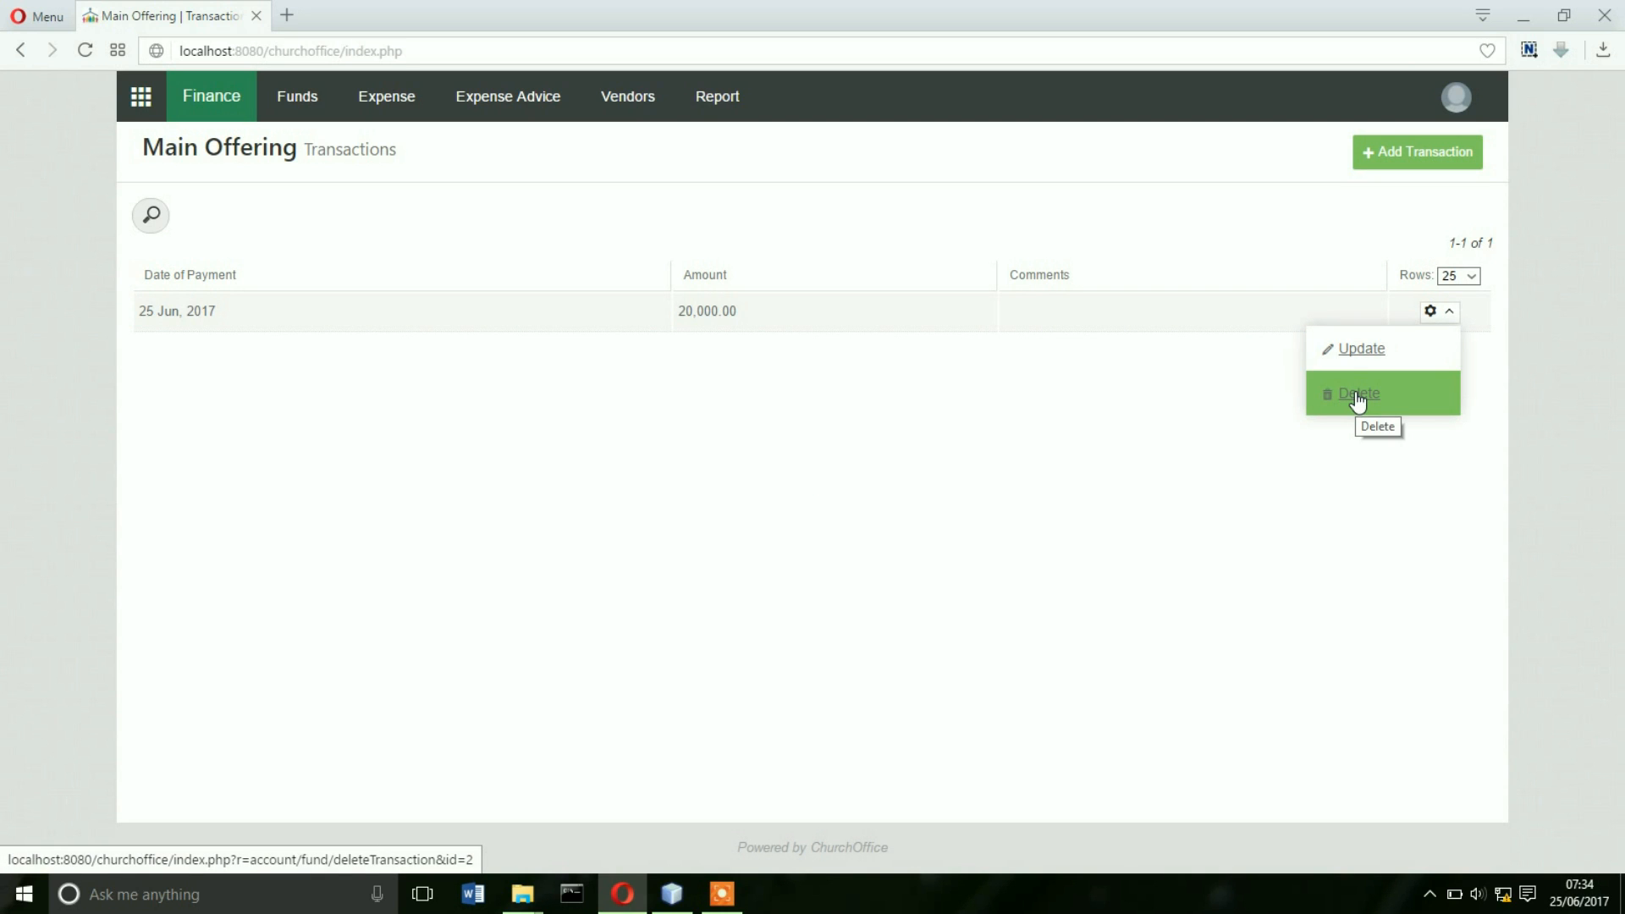
pyautogui.click(1174, 359)
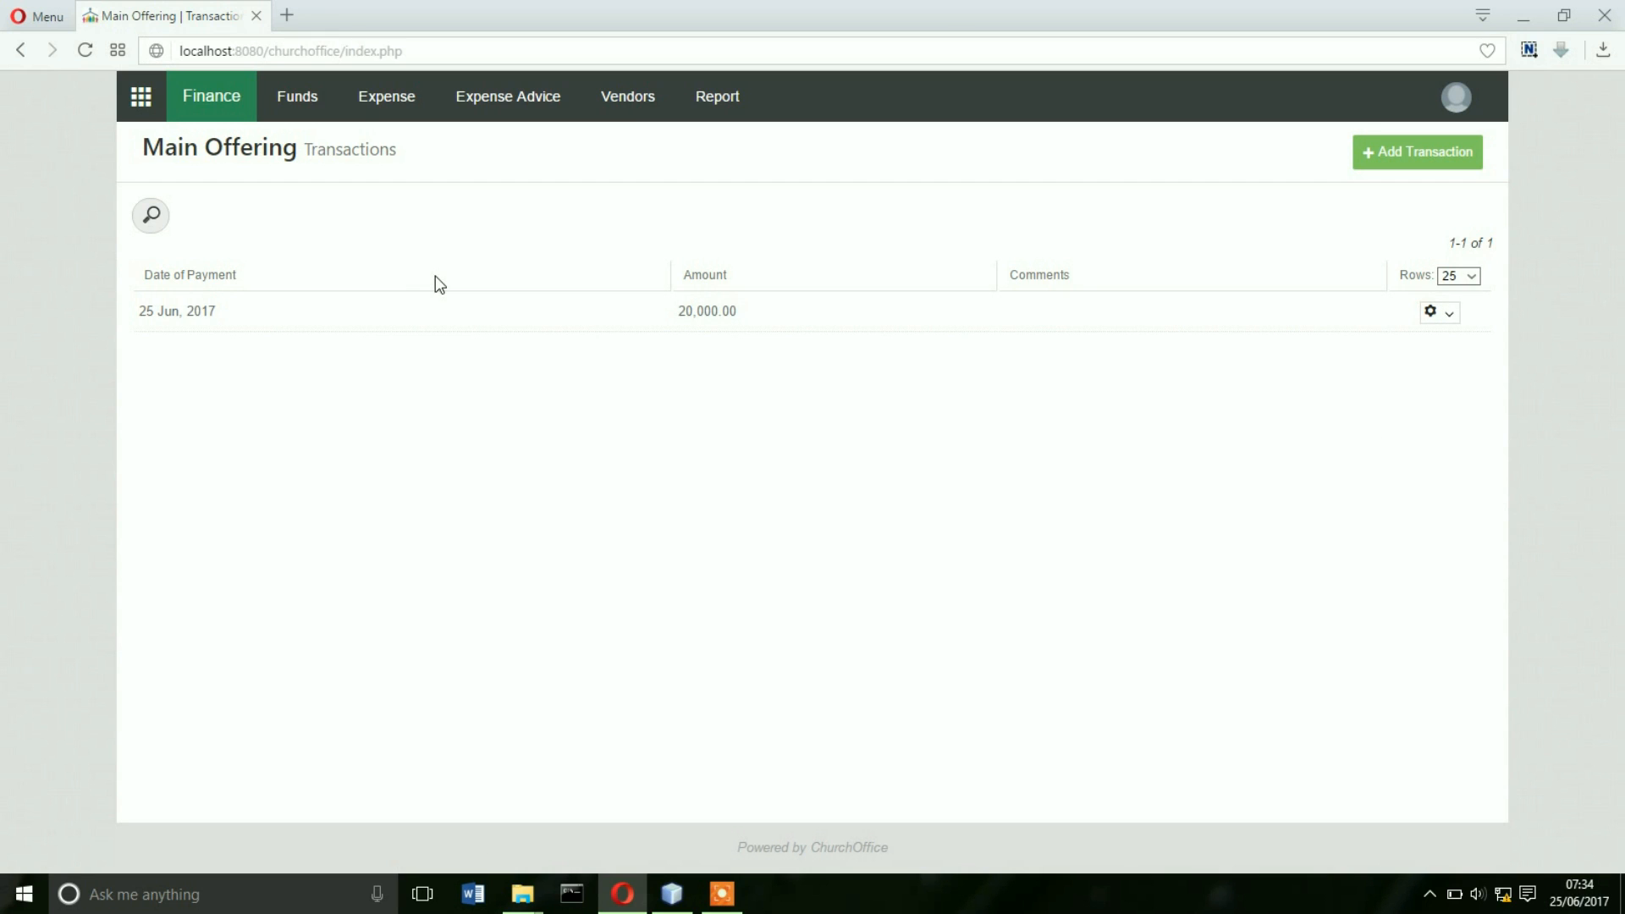
# - Return to the Funds list and open the Tithes fund's Batch Contributions page
pyautogui.click(308, 84)
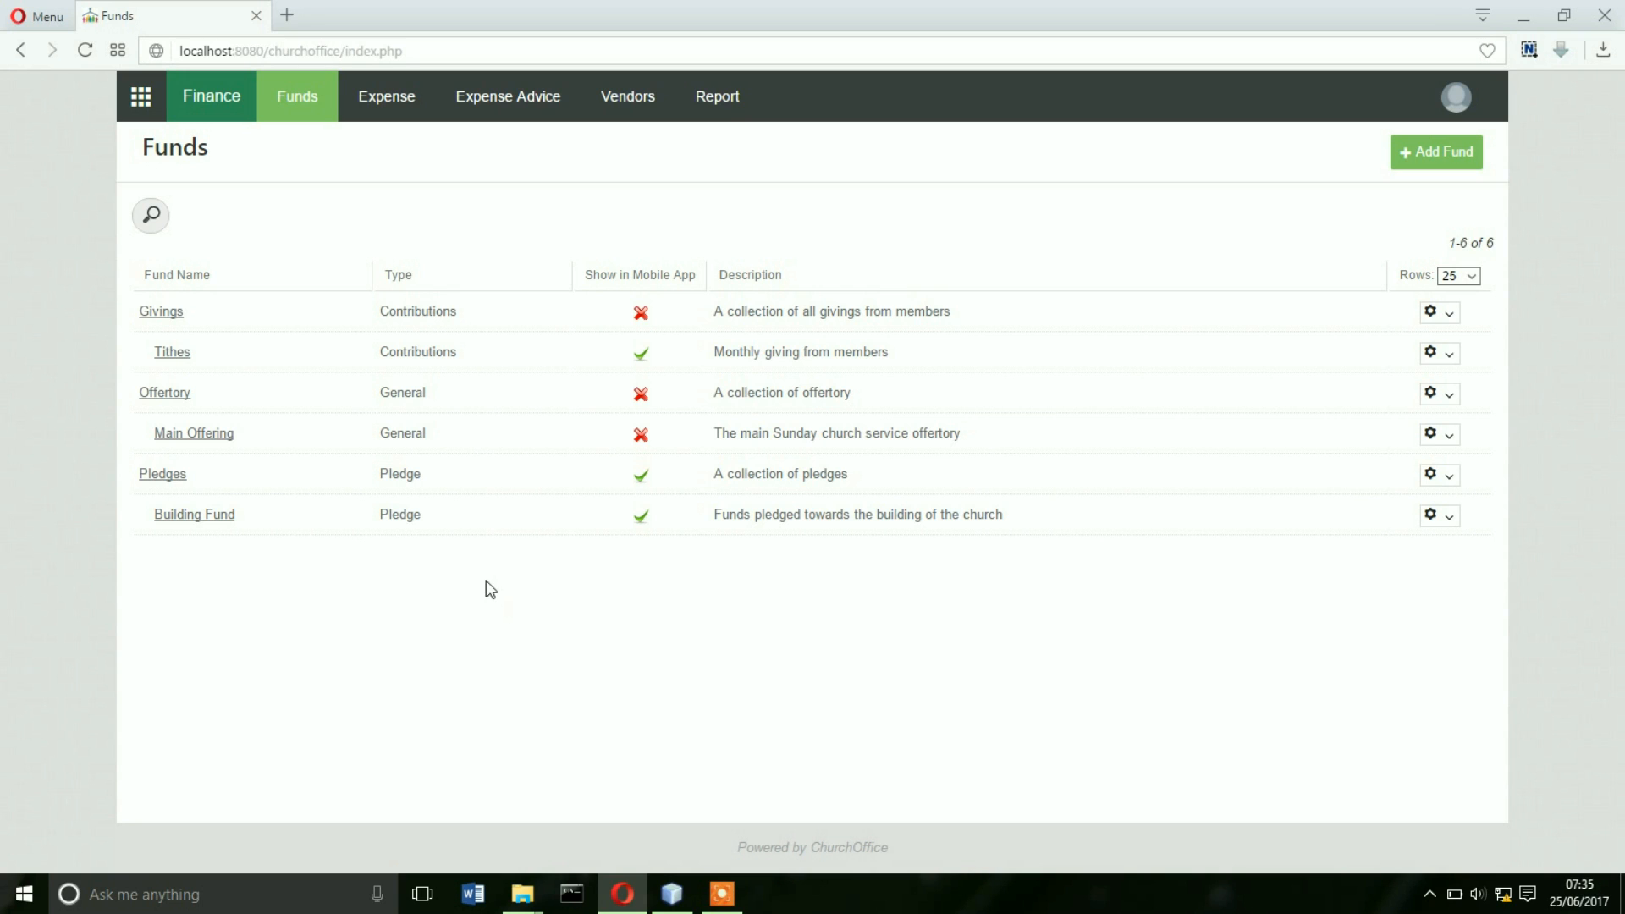
pyautogui.click(186, 354)
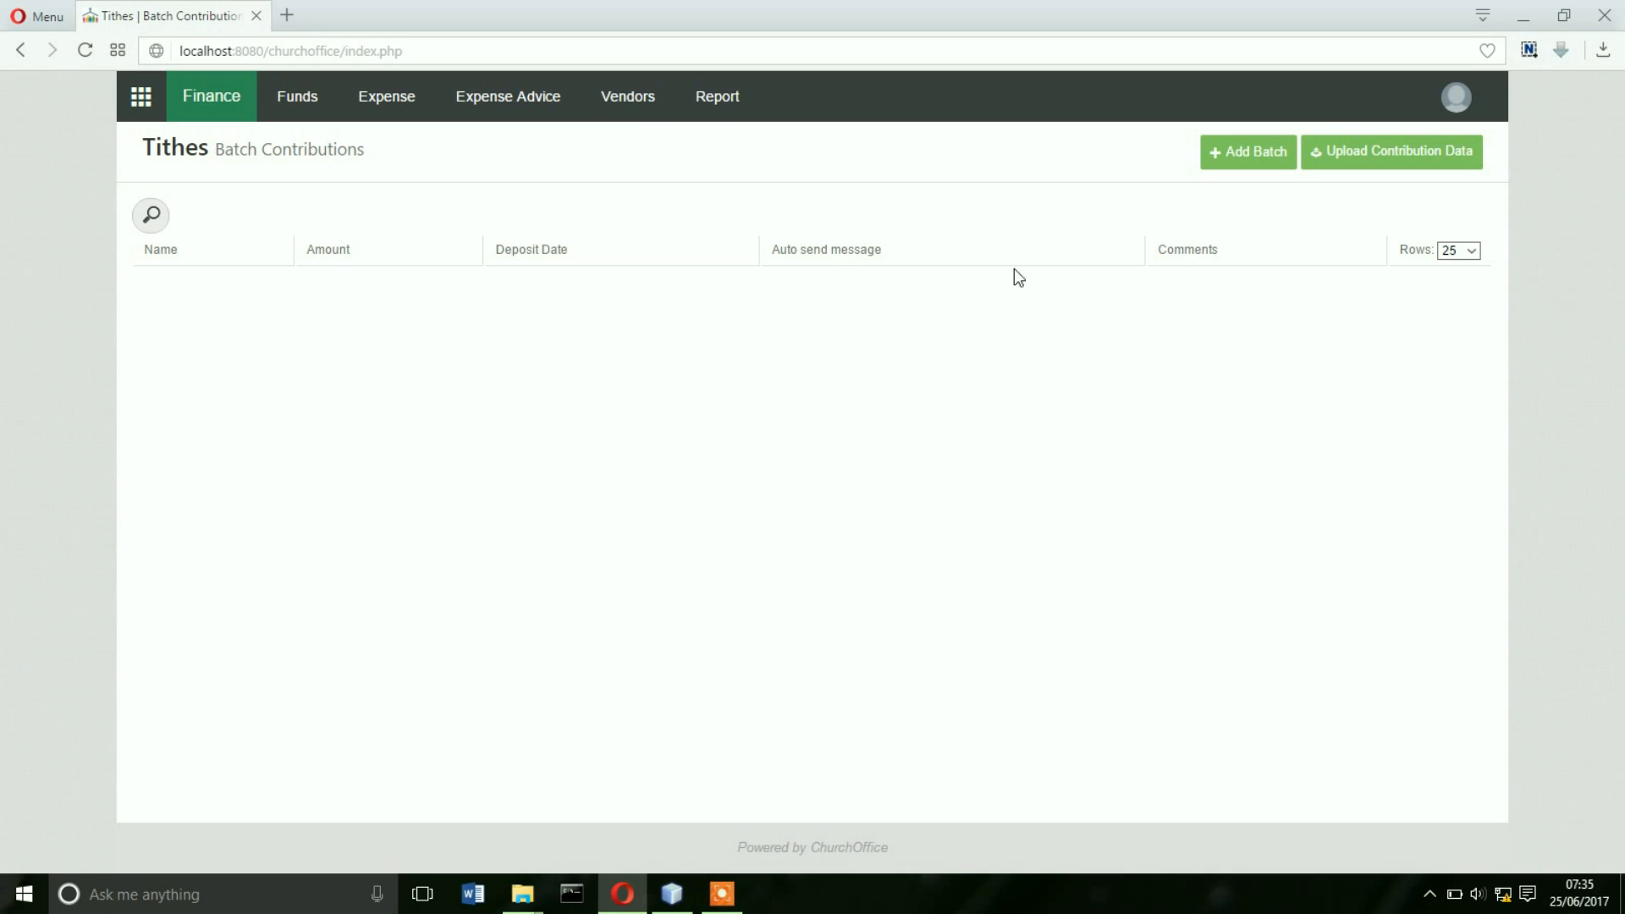
# - Create the Sun/25/Jun/2017 Tithes batch with its prefilled settings and start a contribution in it
pyautogui.click(1246, 152)
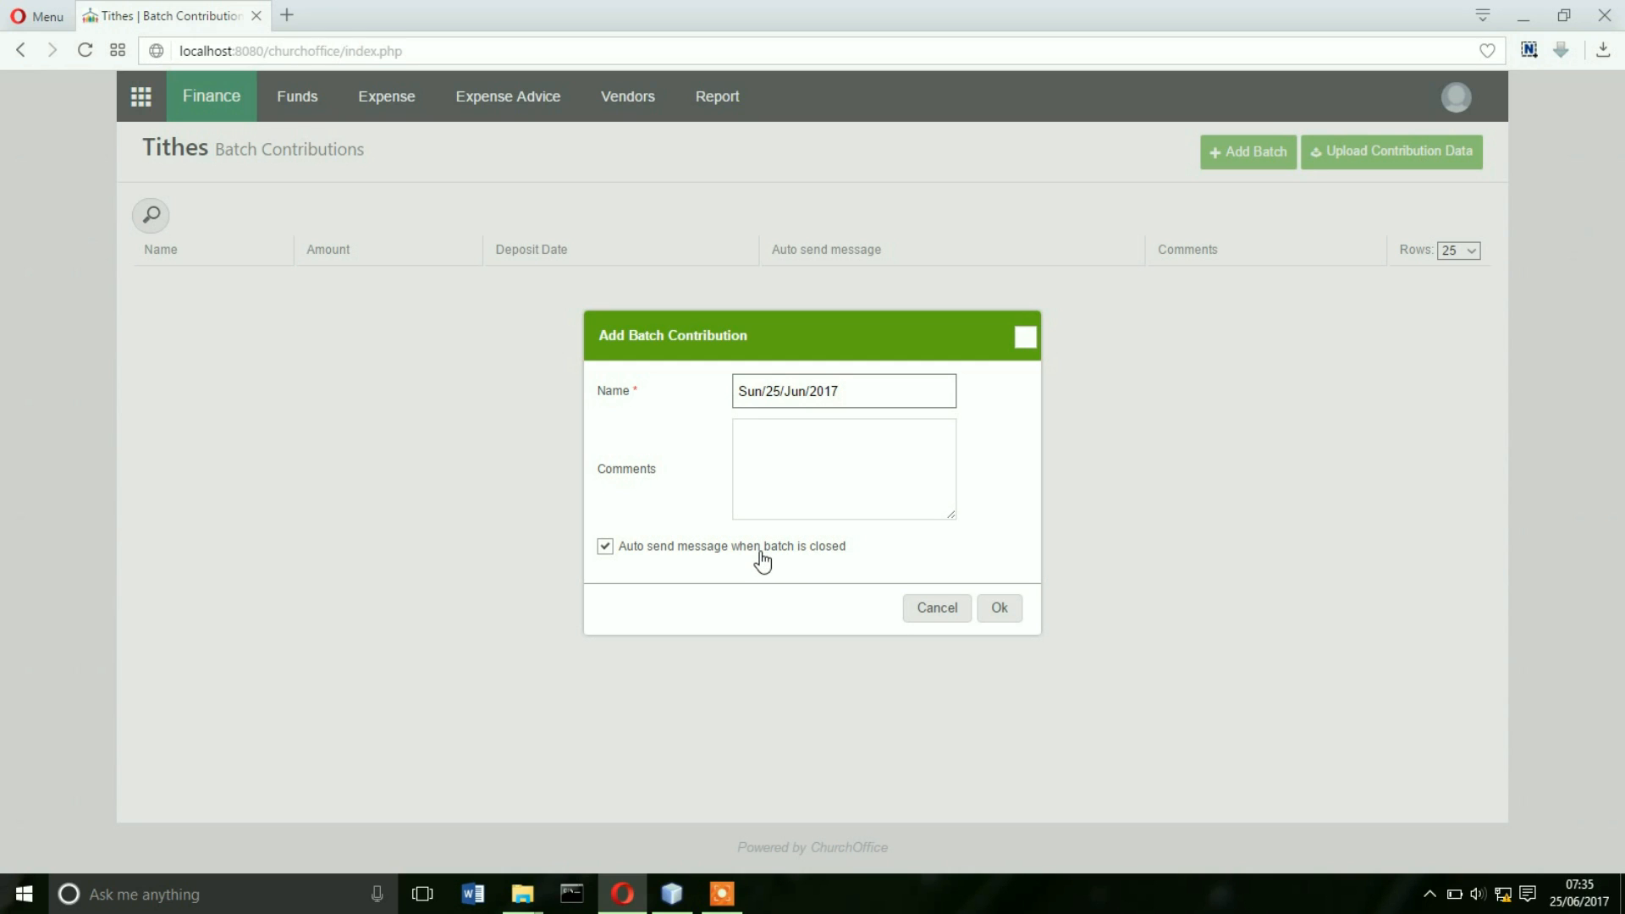
pyautogui.click(1007, 611)
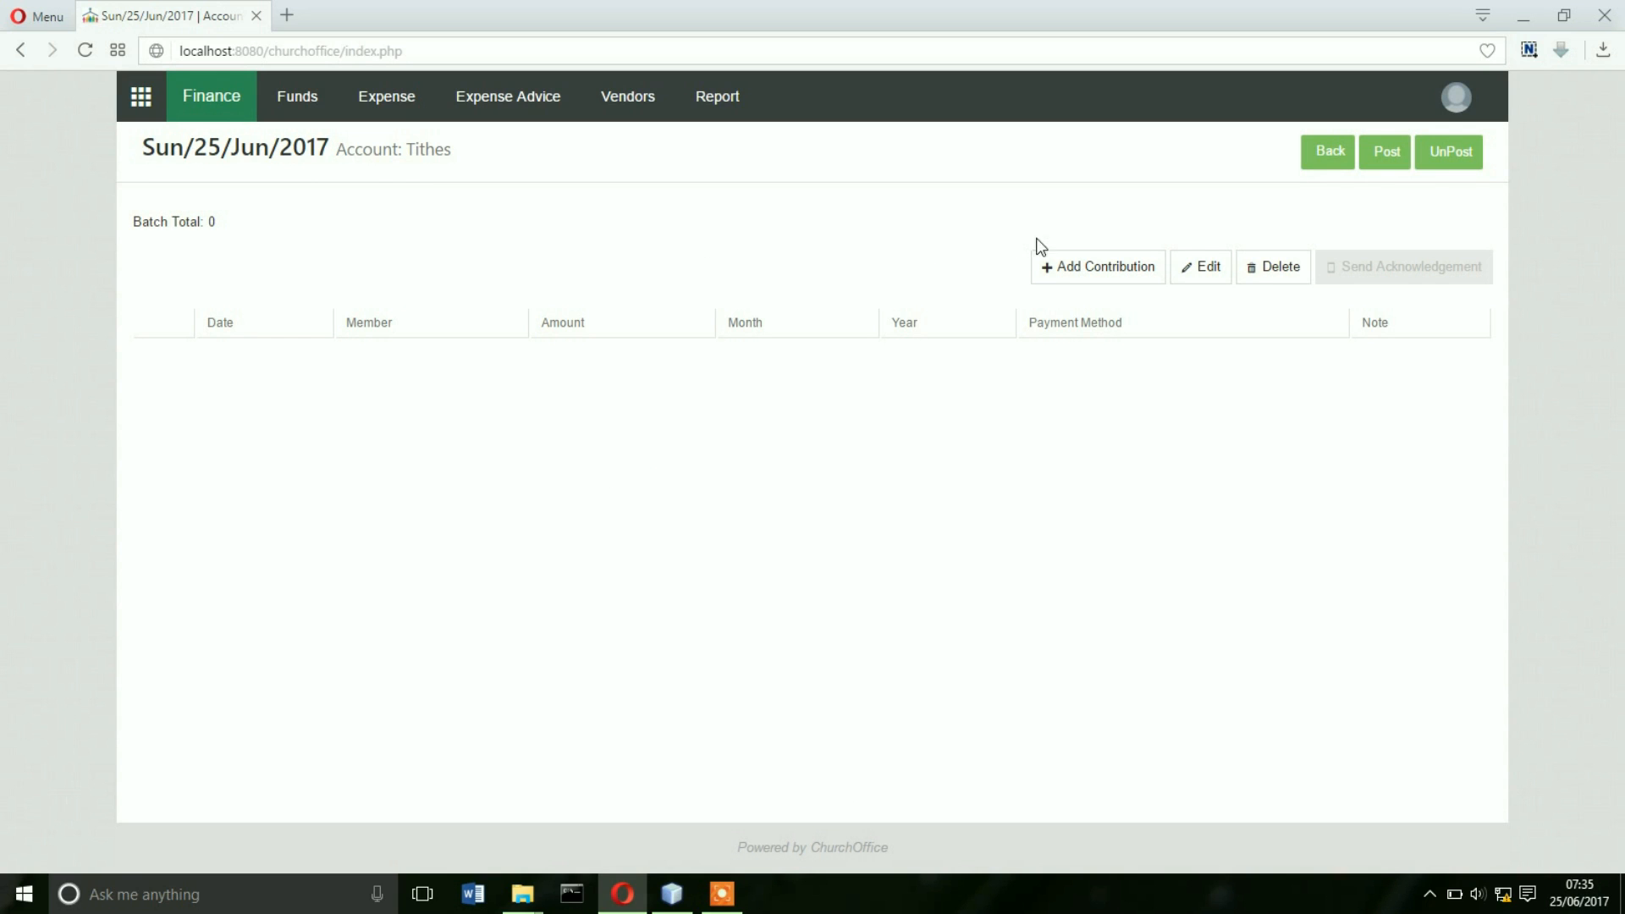
pyautogui.click(1081, 269)
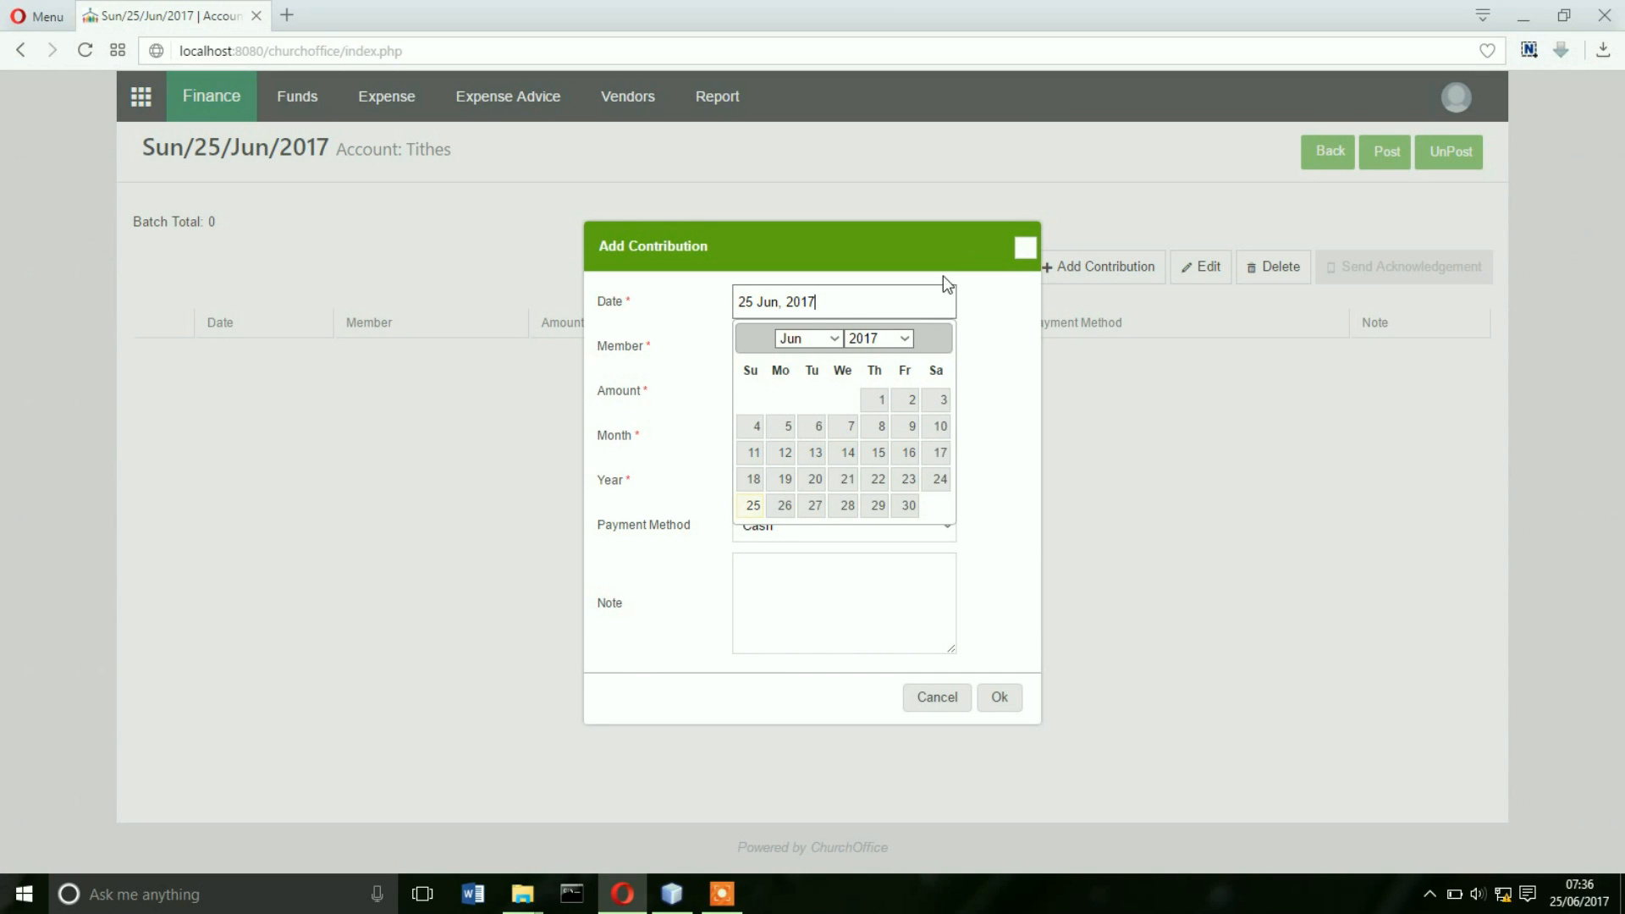
# - Save a 200 cash tithe for June 2017, dated 25 Jun 2017, from the member picked via autocomplete
pyautogui.click(750, 506)
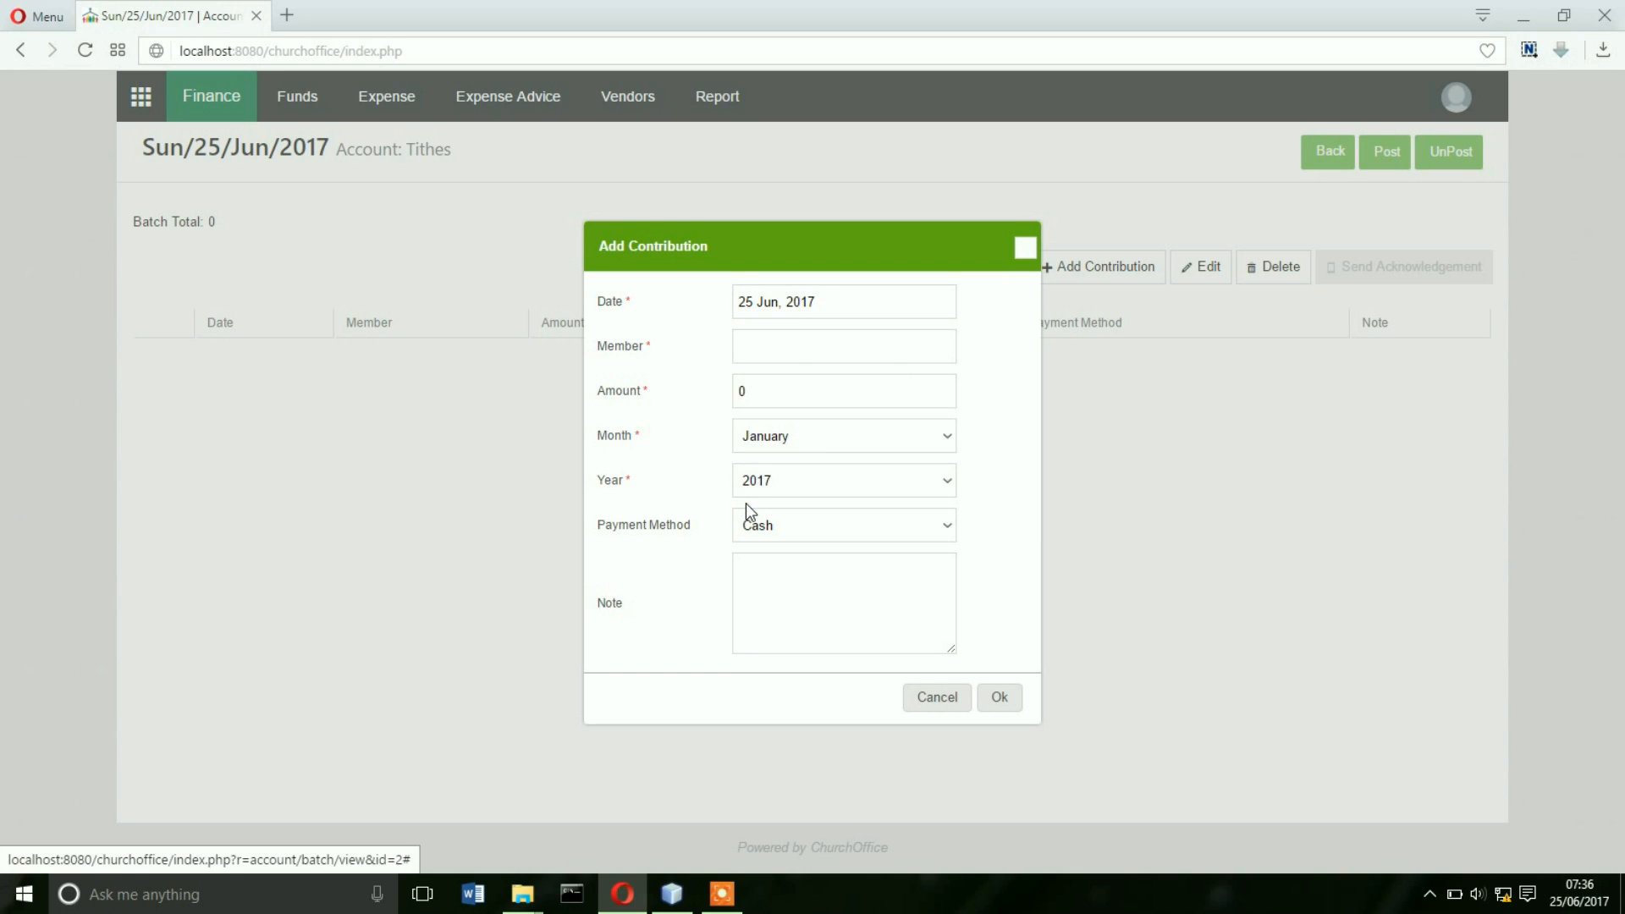
pyautogui.click(736, 347)
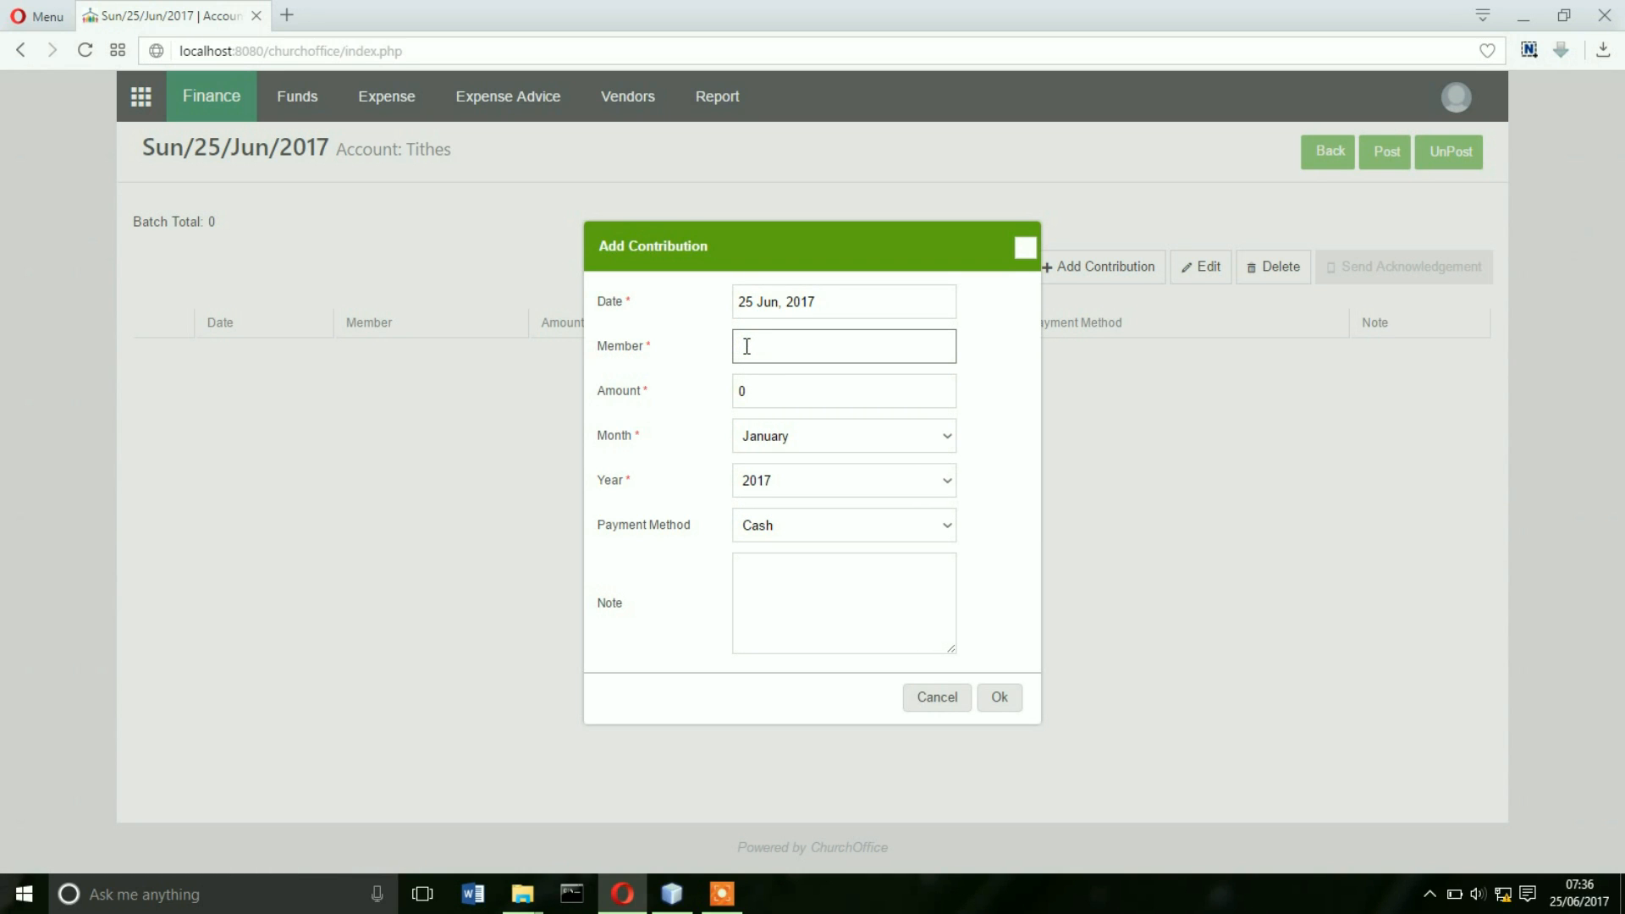
pyautogui.write('kwesi')
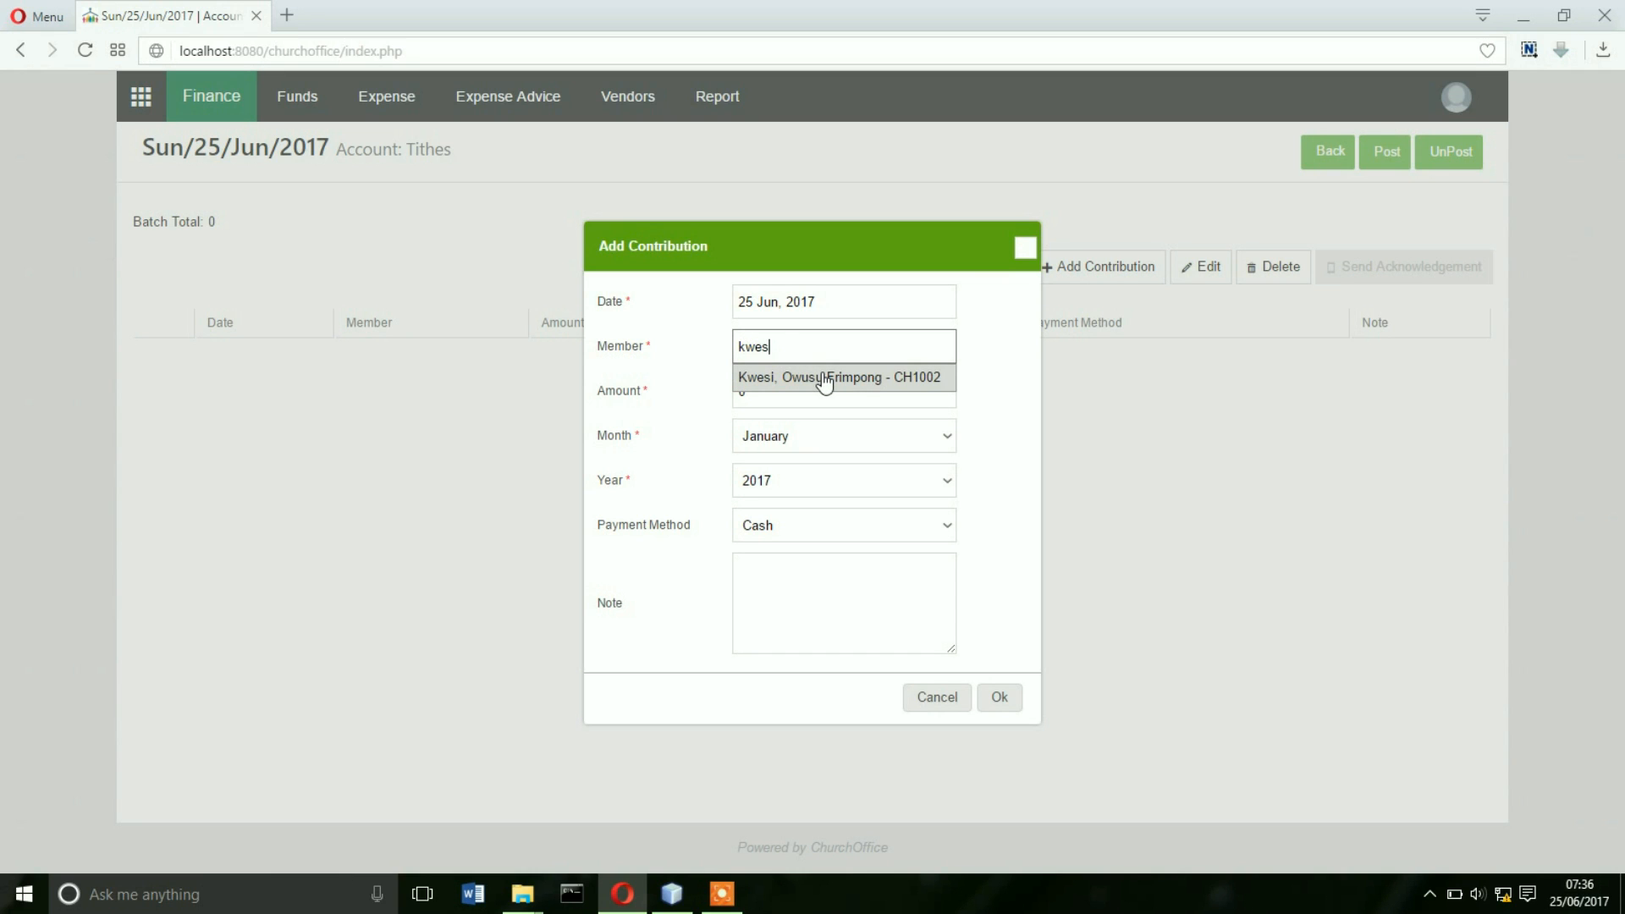
pyautogui.click(821, 377)
pyautogui.click(785, 390)
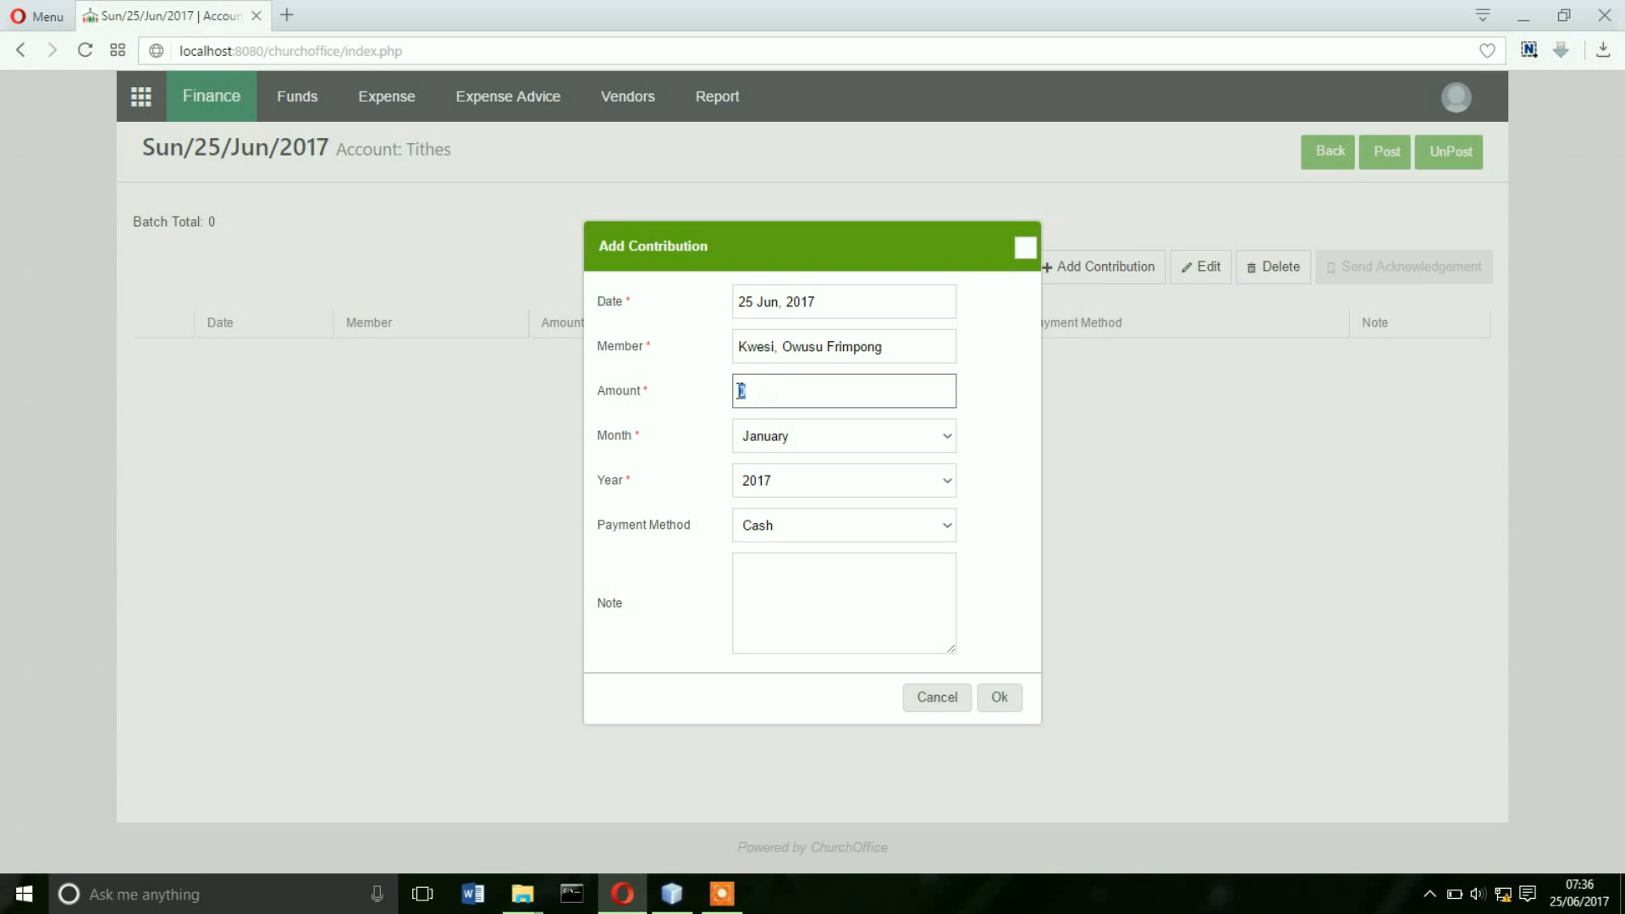
pyautogui.write('200')
pyautogui.click(796, 436)
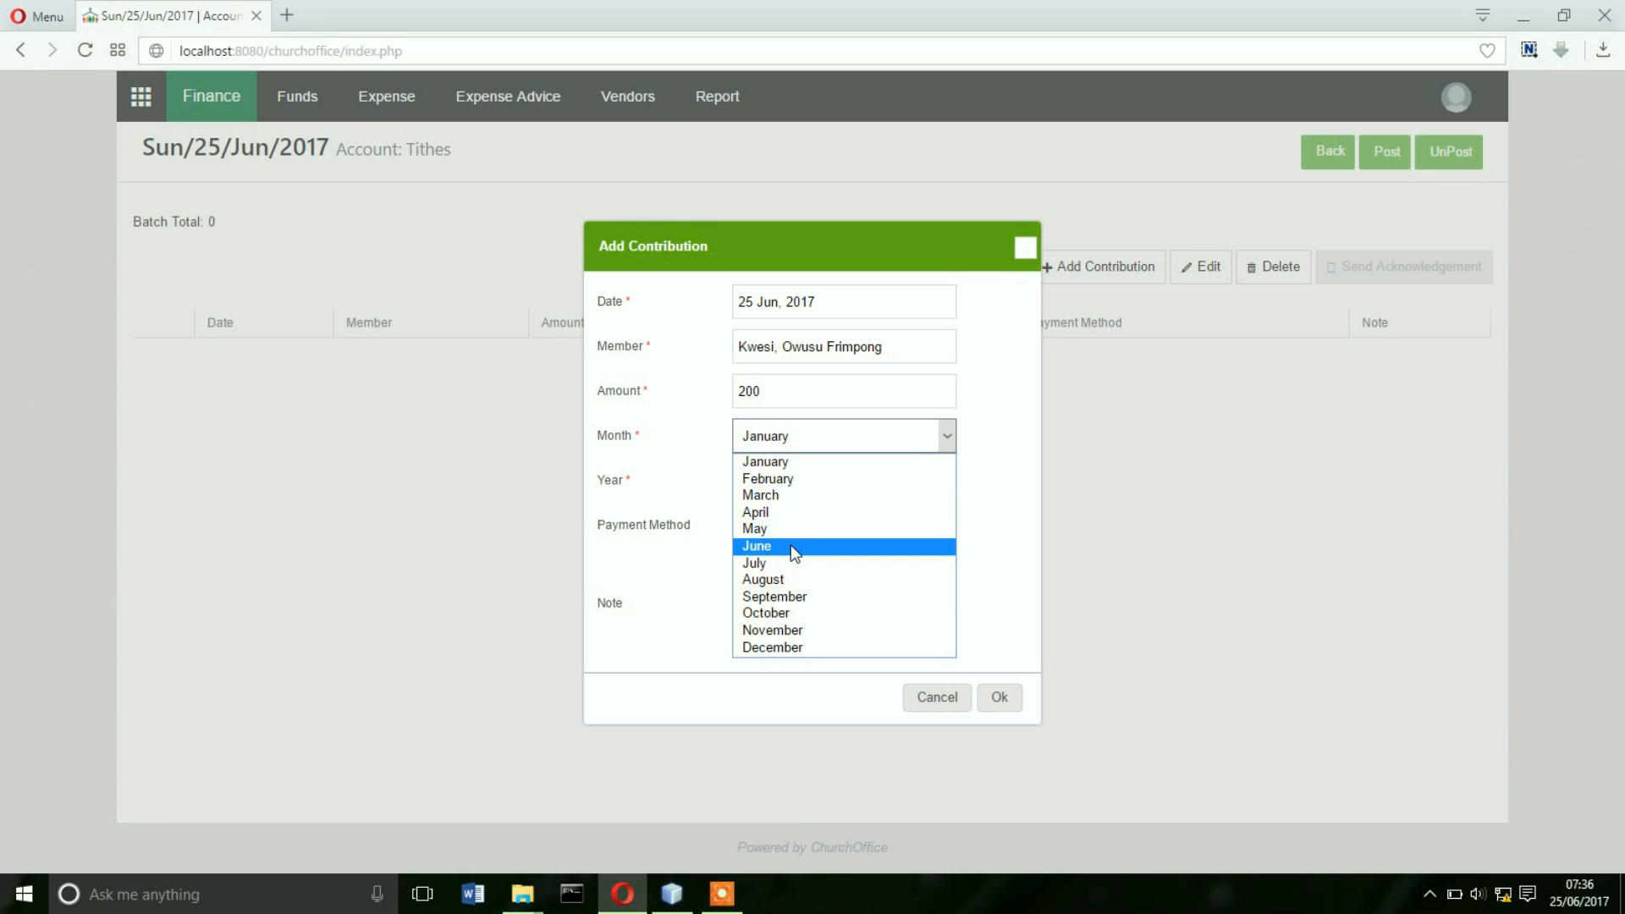
pyautogui.click(791, 545)
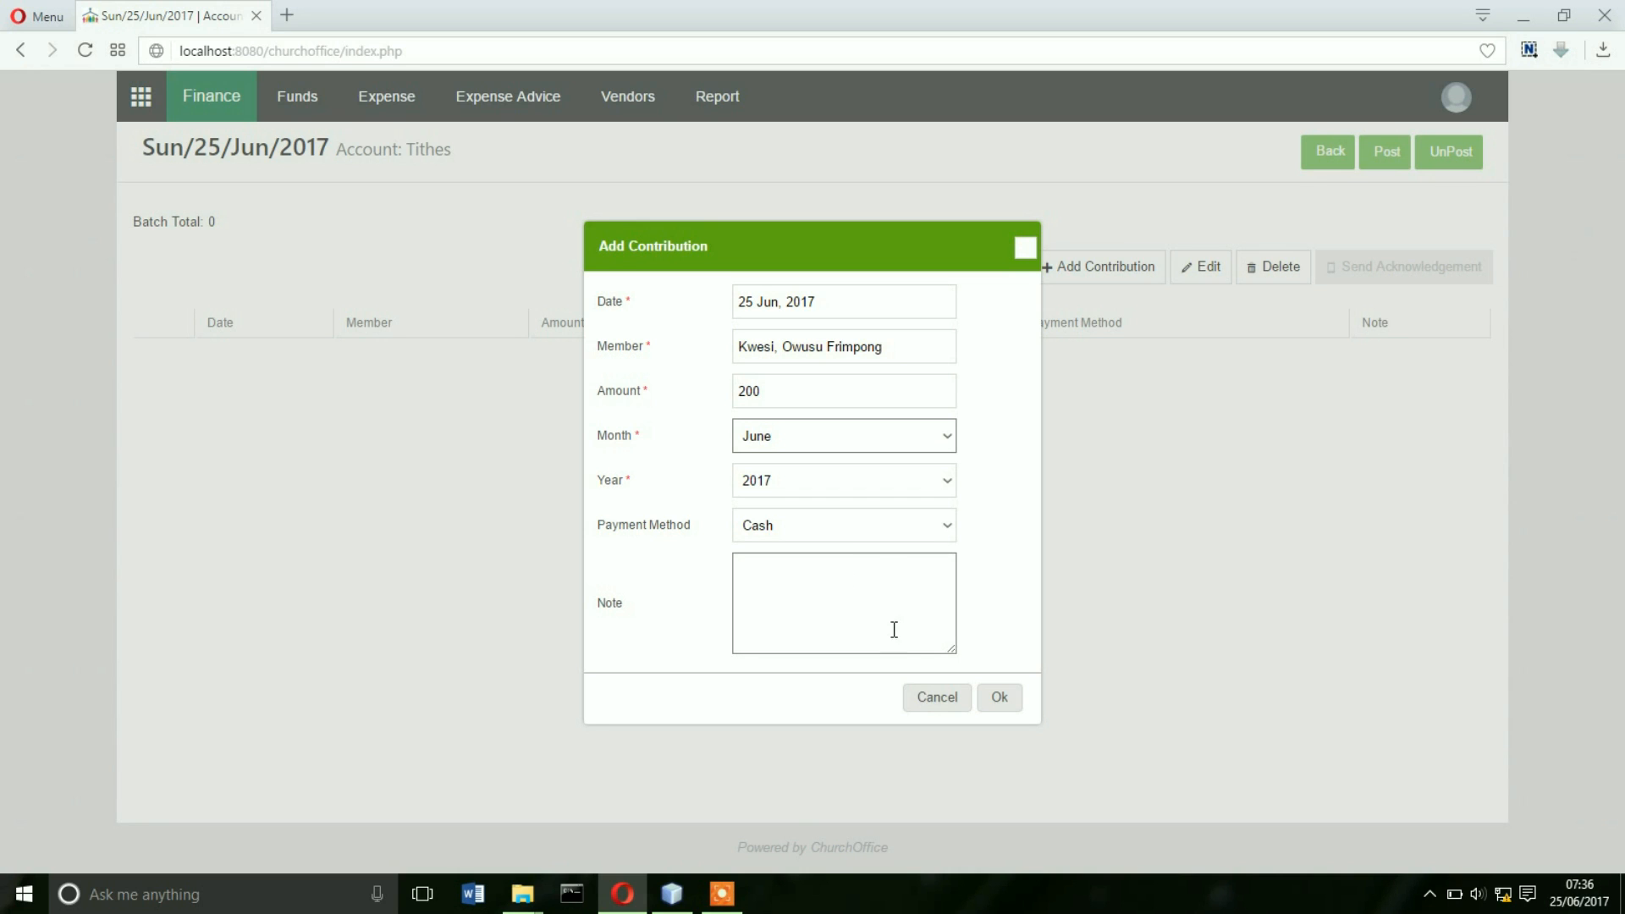
pyautogui.click(1008, 708)
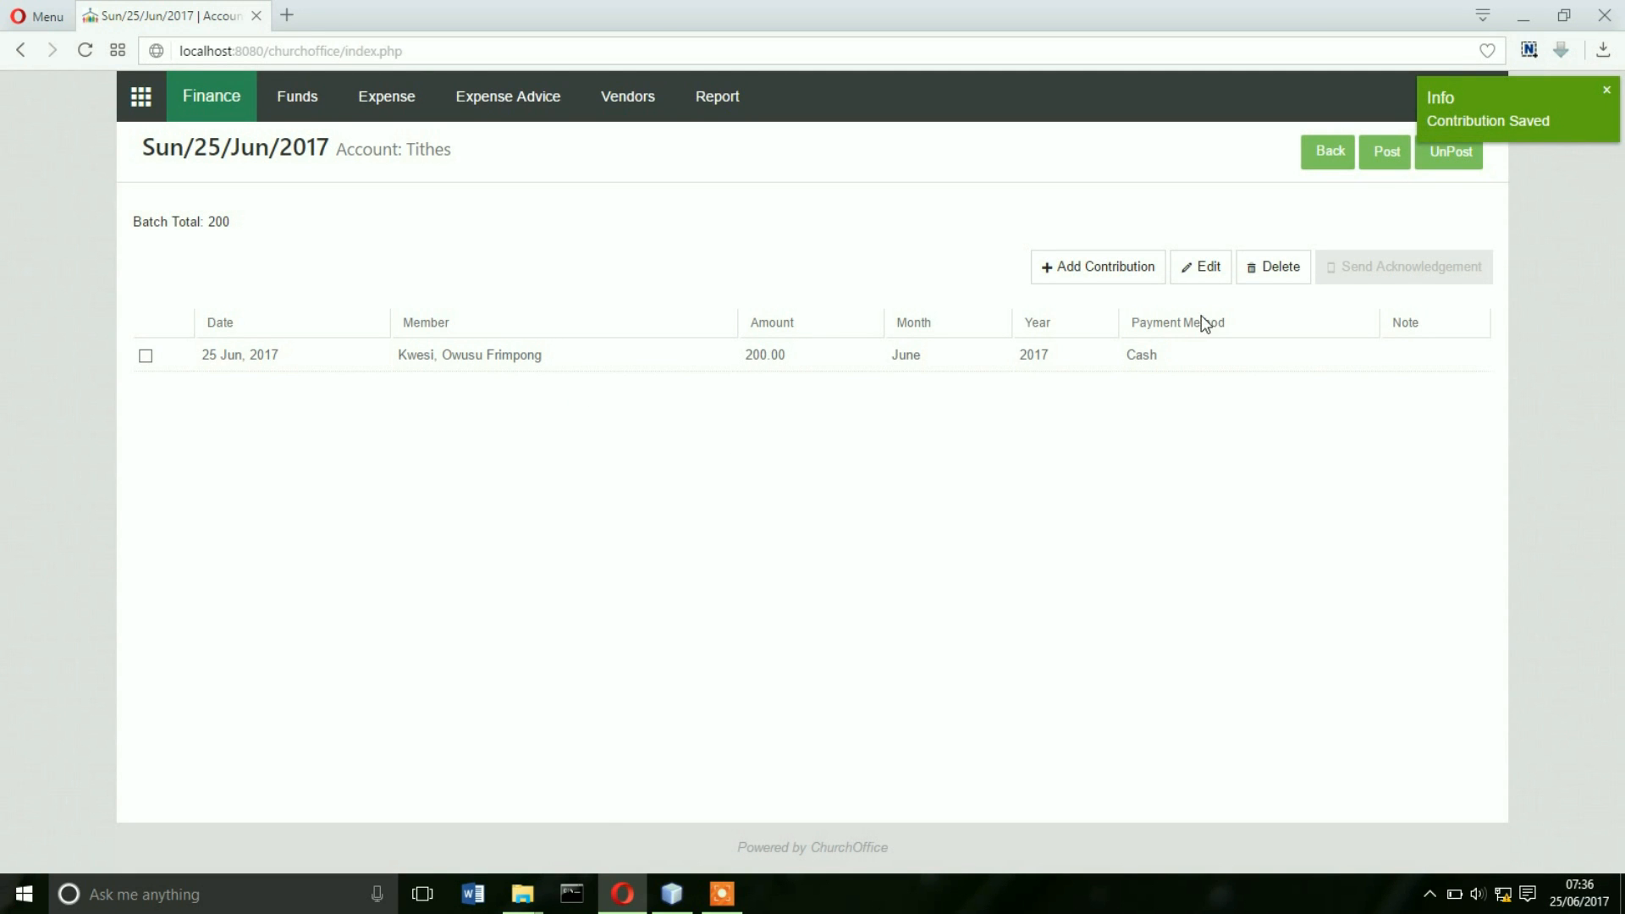
pyautogui.click(1100, 267)
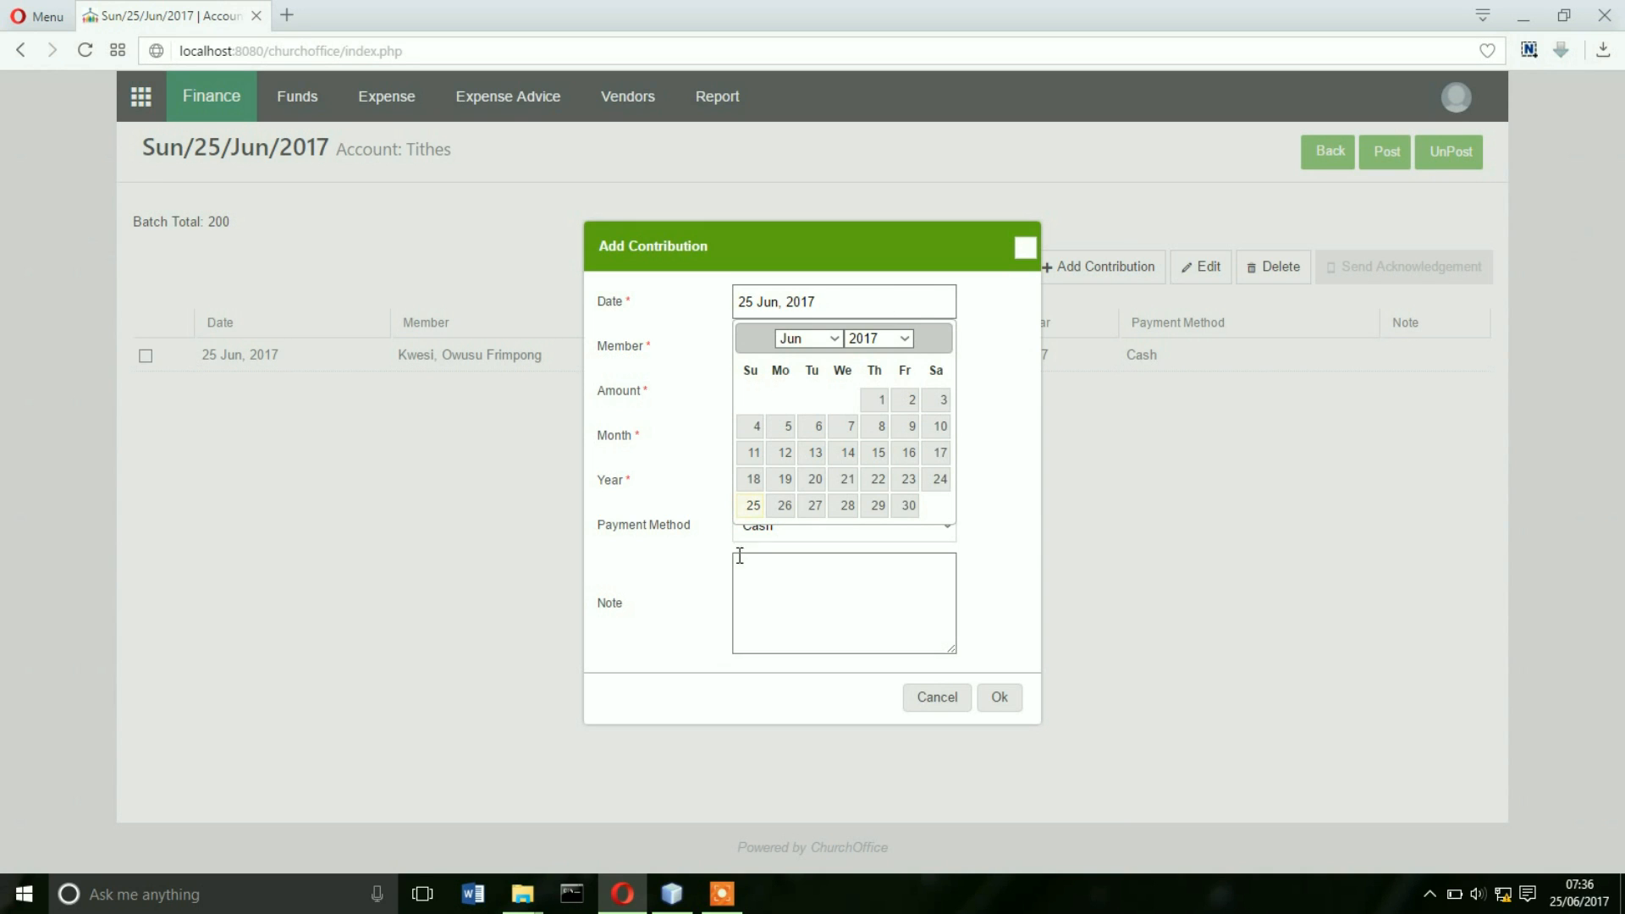
# - Enter a 25 Jun, 2017 tithe of 150 for June from the selected member
pyautogui.click(756, 510)
pyautogui.click(759, 353)
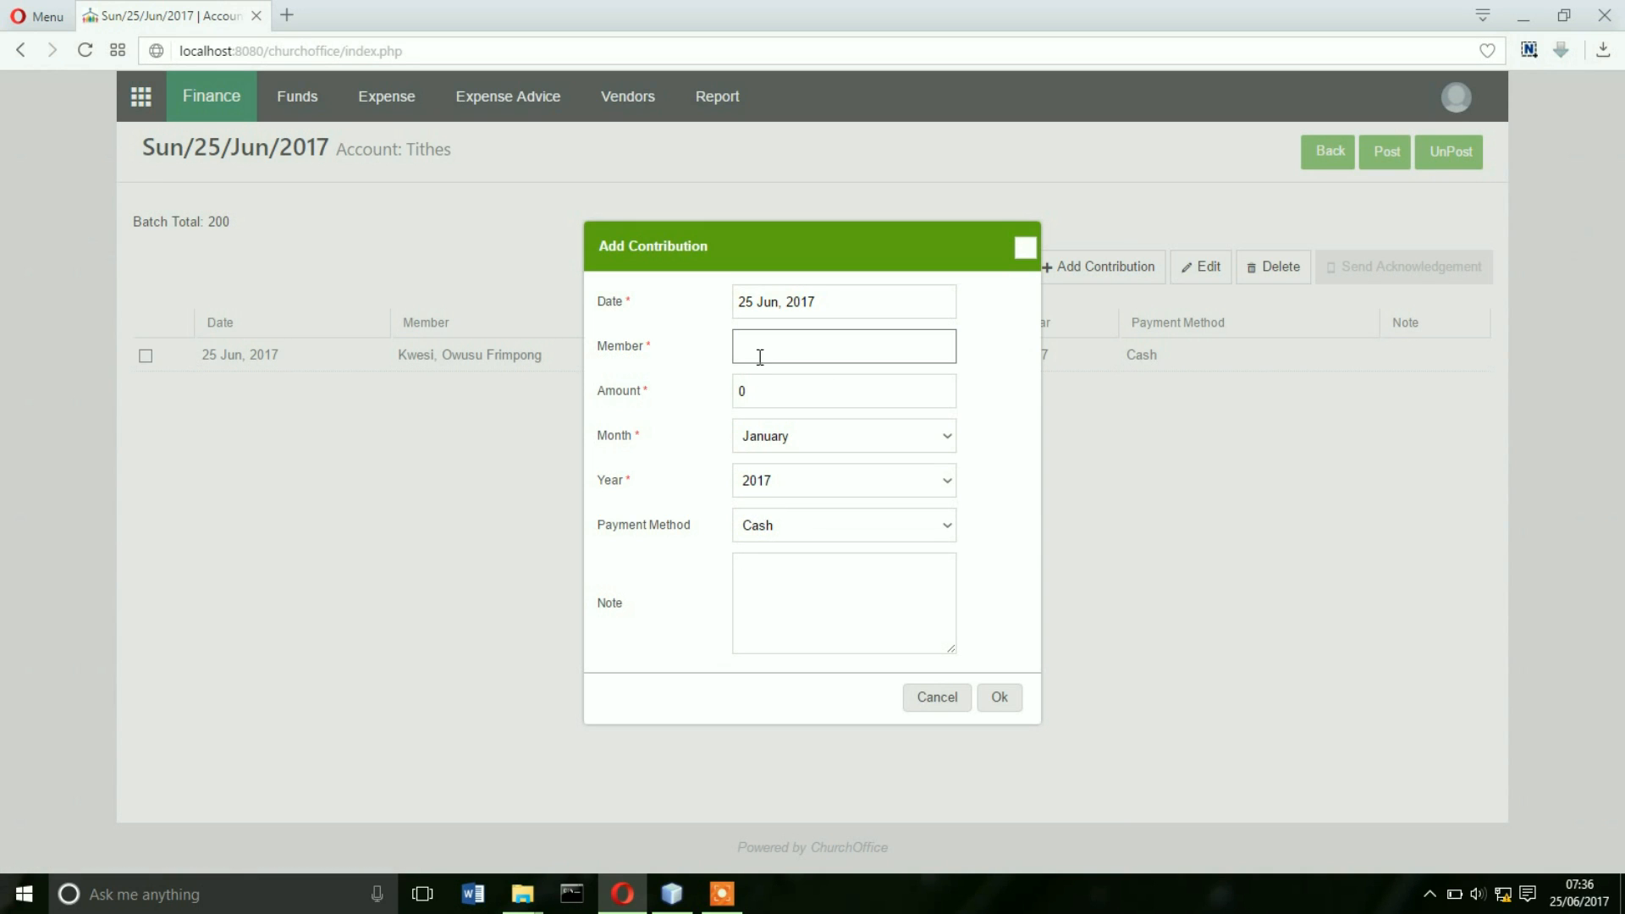
pyautogui.write('bro')
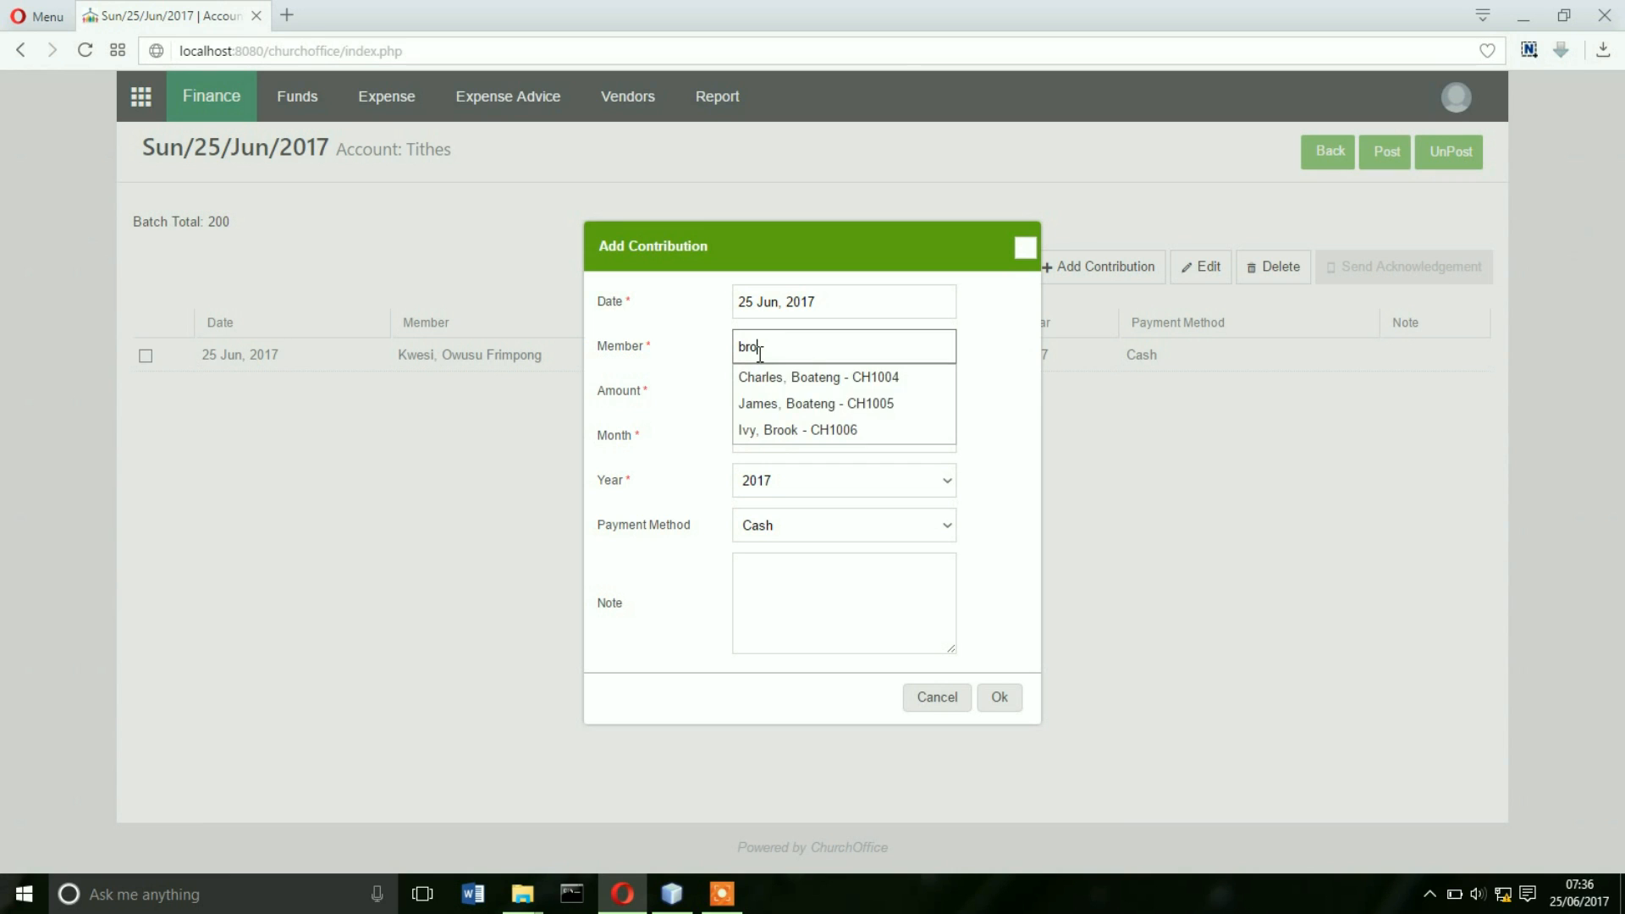
pyautogui.click(771, 379)
pyautogui.click(784, 391)
pyautogui.write('150')
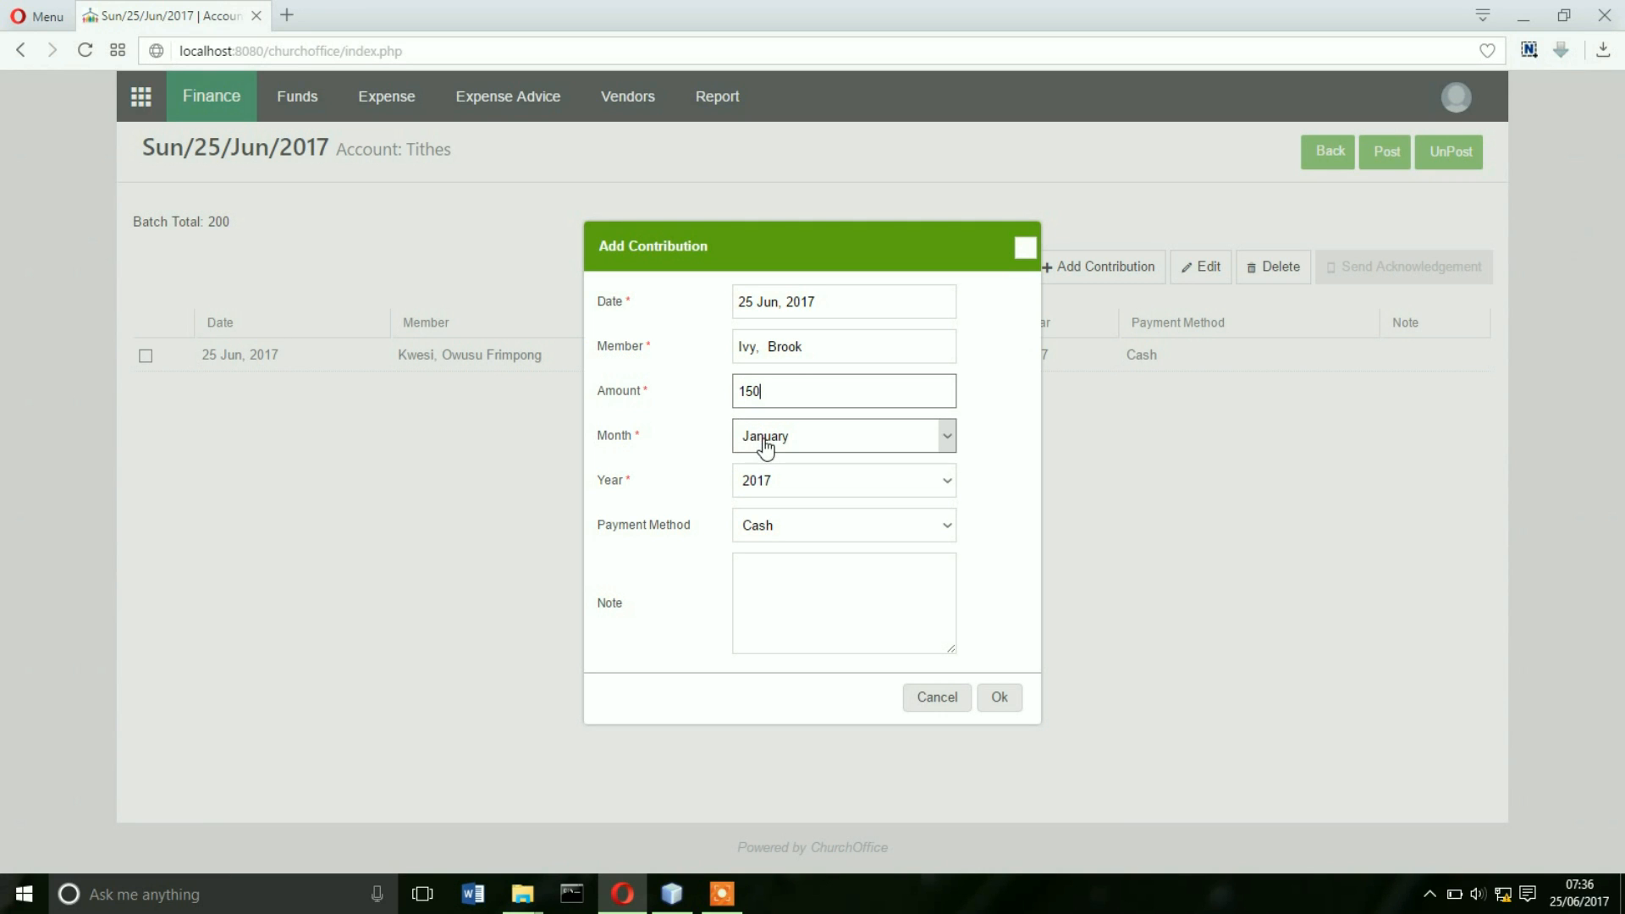
pyautogui.click(766, 446)
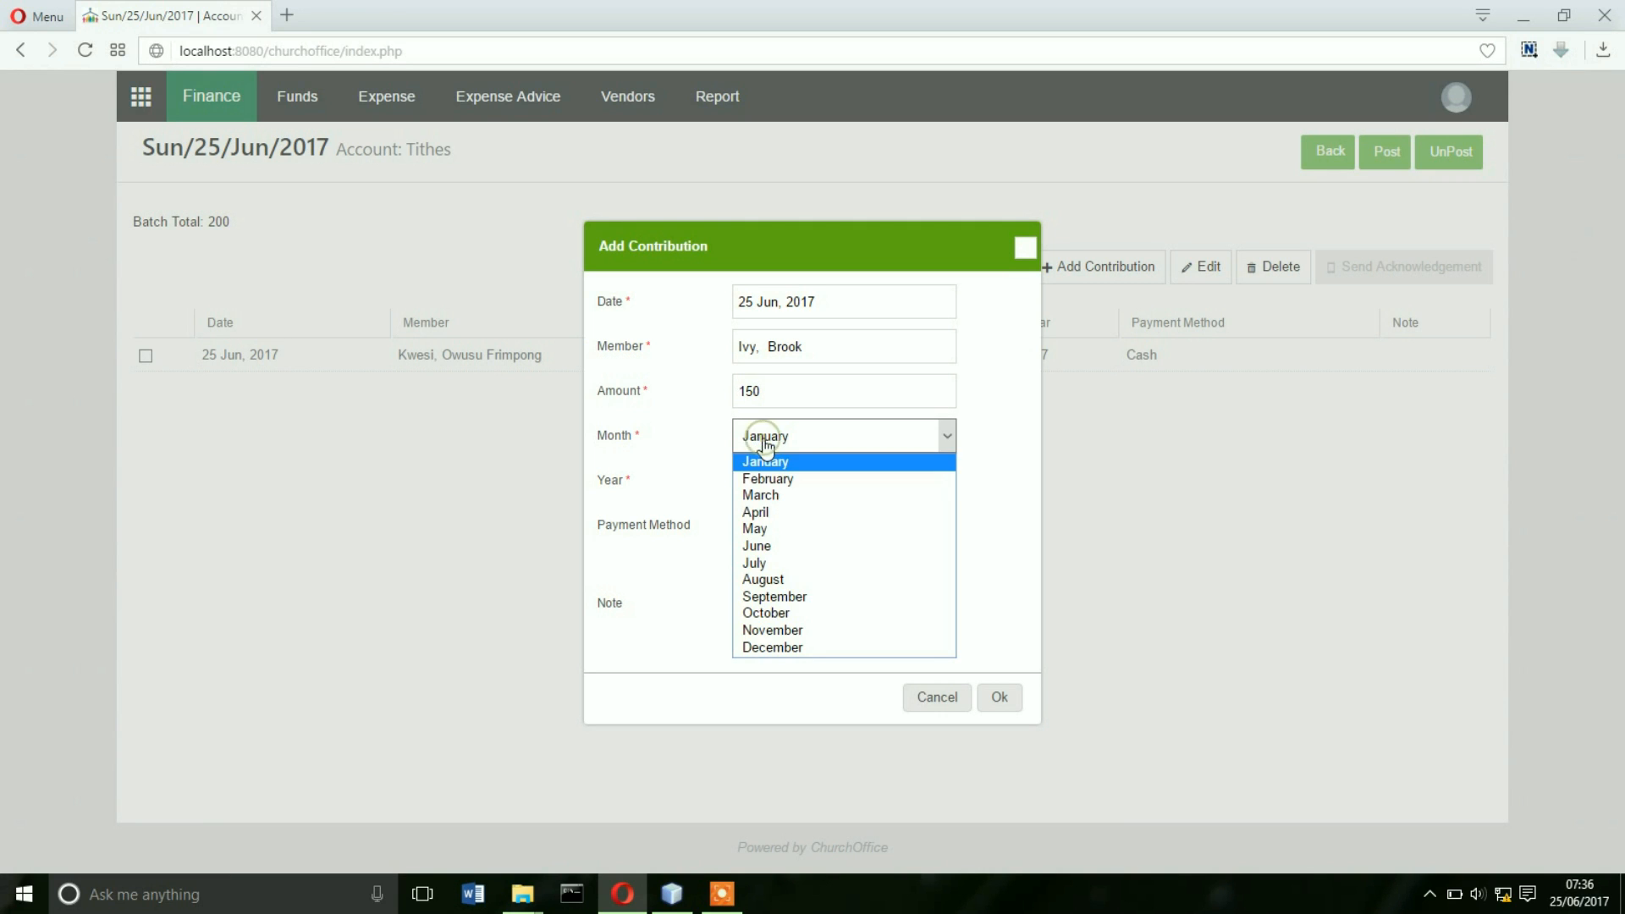
pyautogui.click(788, 545)
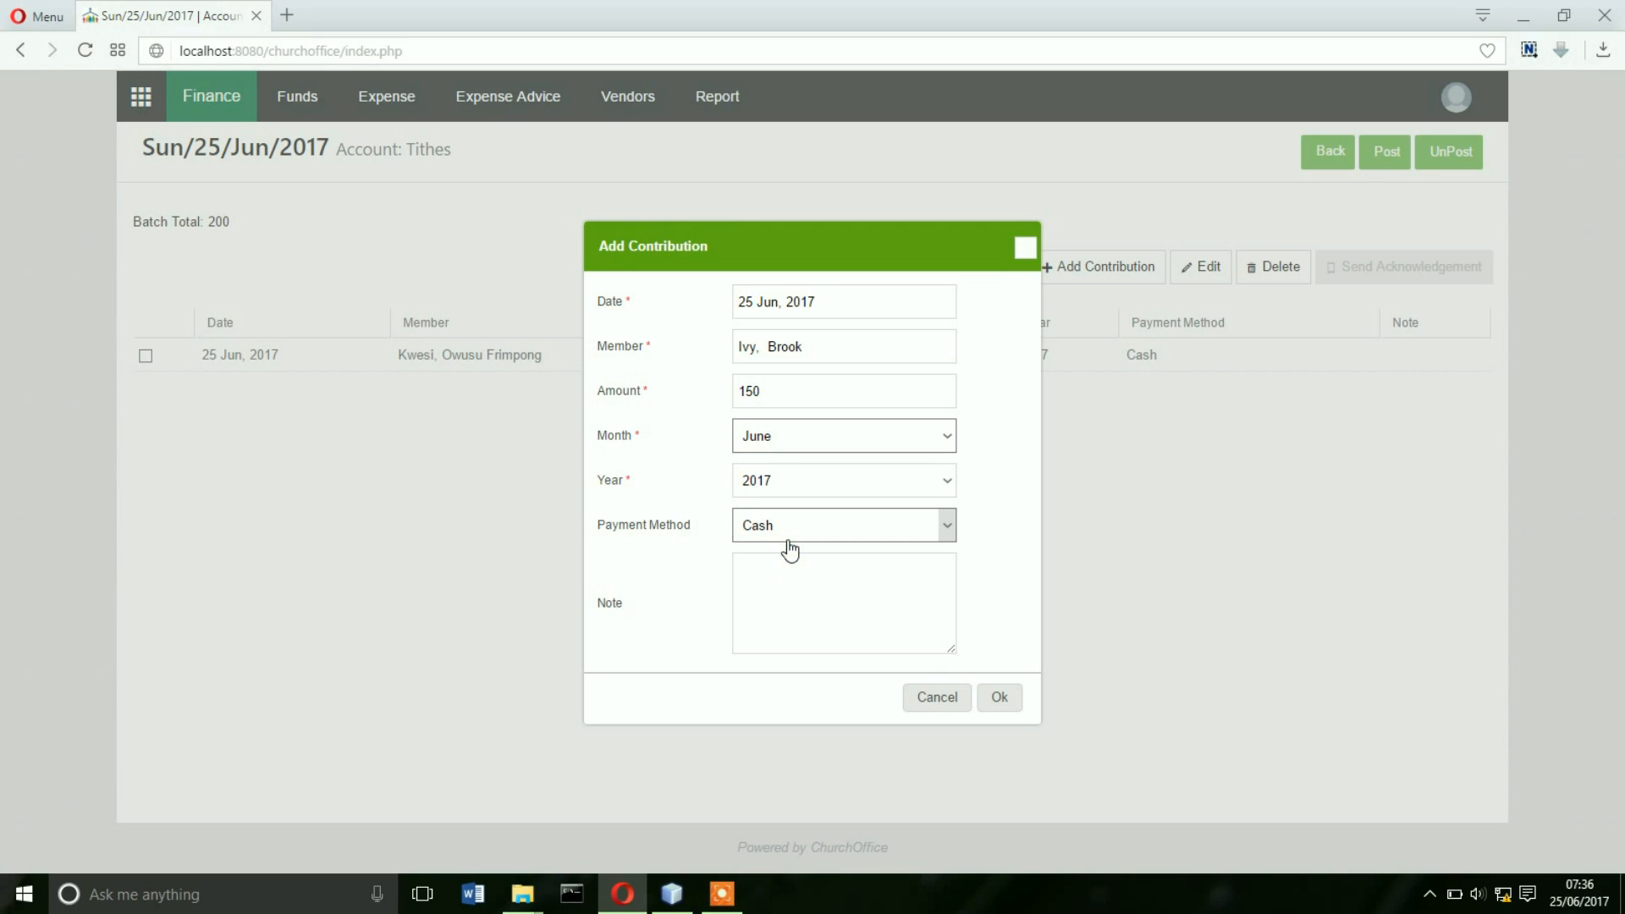
# - Record the payment as Cheque number 59645 from Barclays bank and save the contribution
pyautogui.click(841, 527)
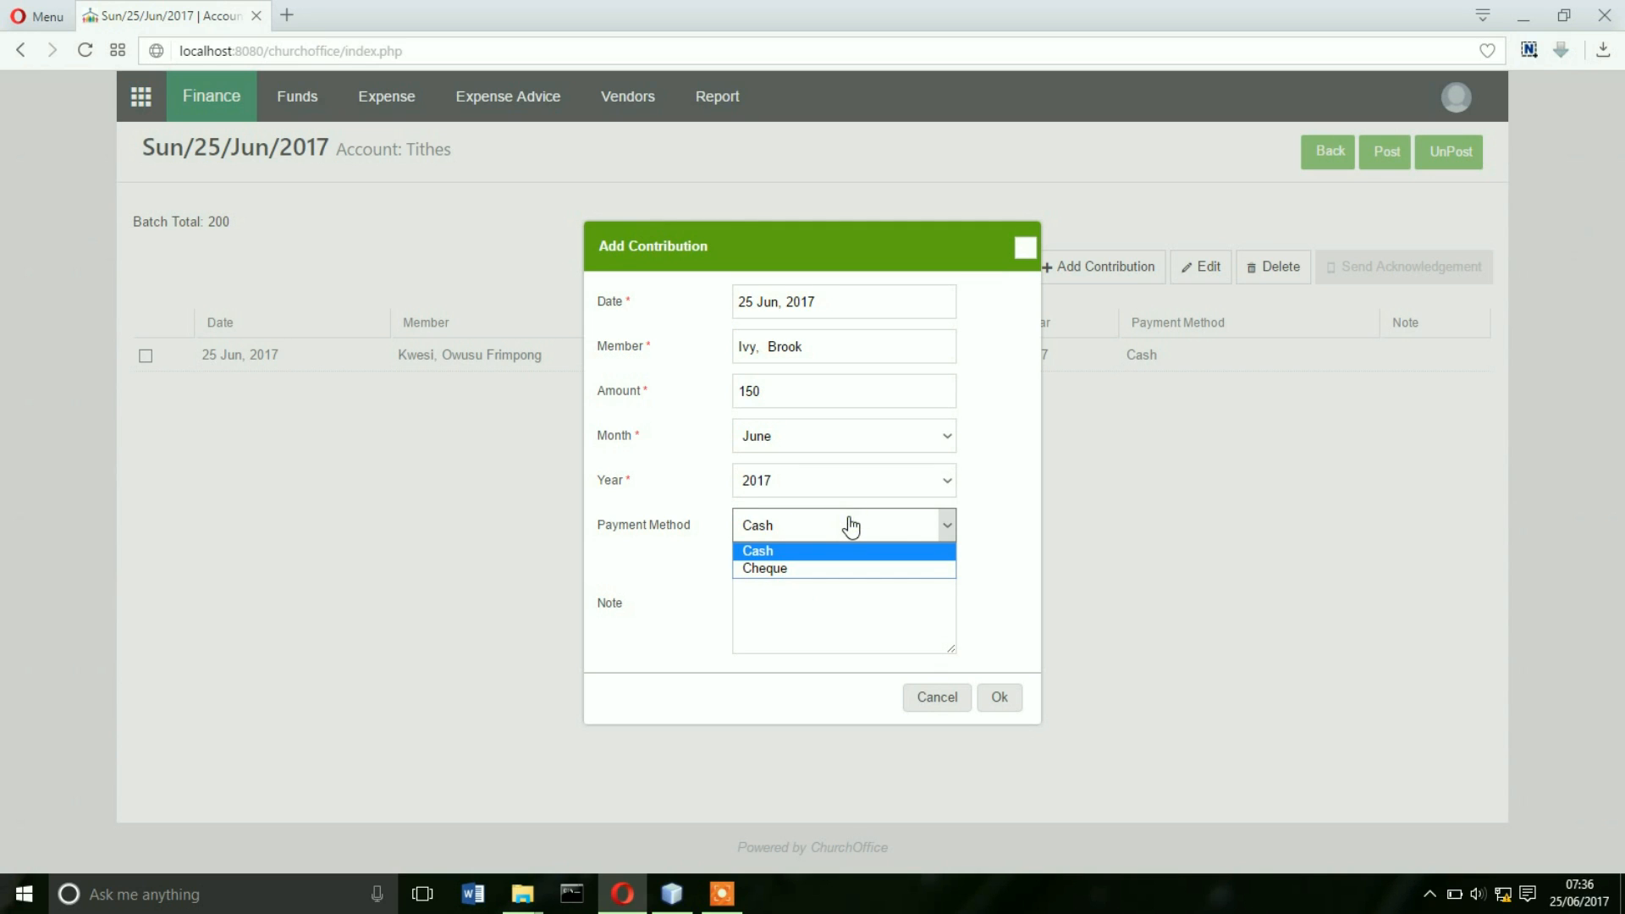
pyautogui.click(786, 564)
pyautogui.click(794, 573)
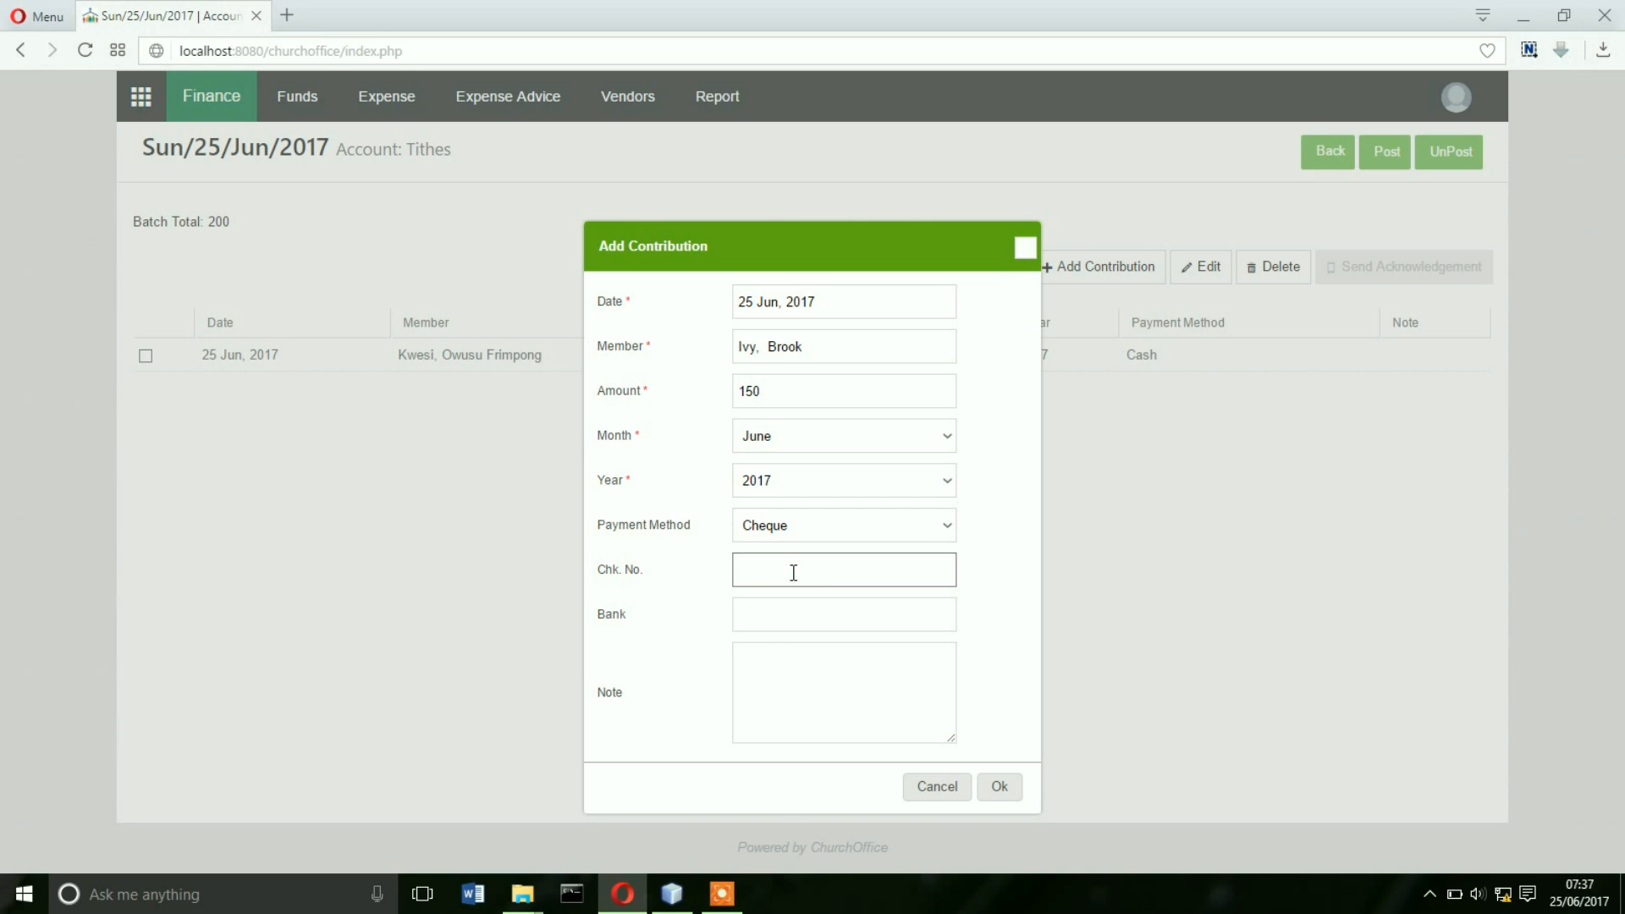
pyautogui.write('59645')
pyautogui.click(802, 608)
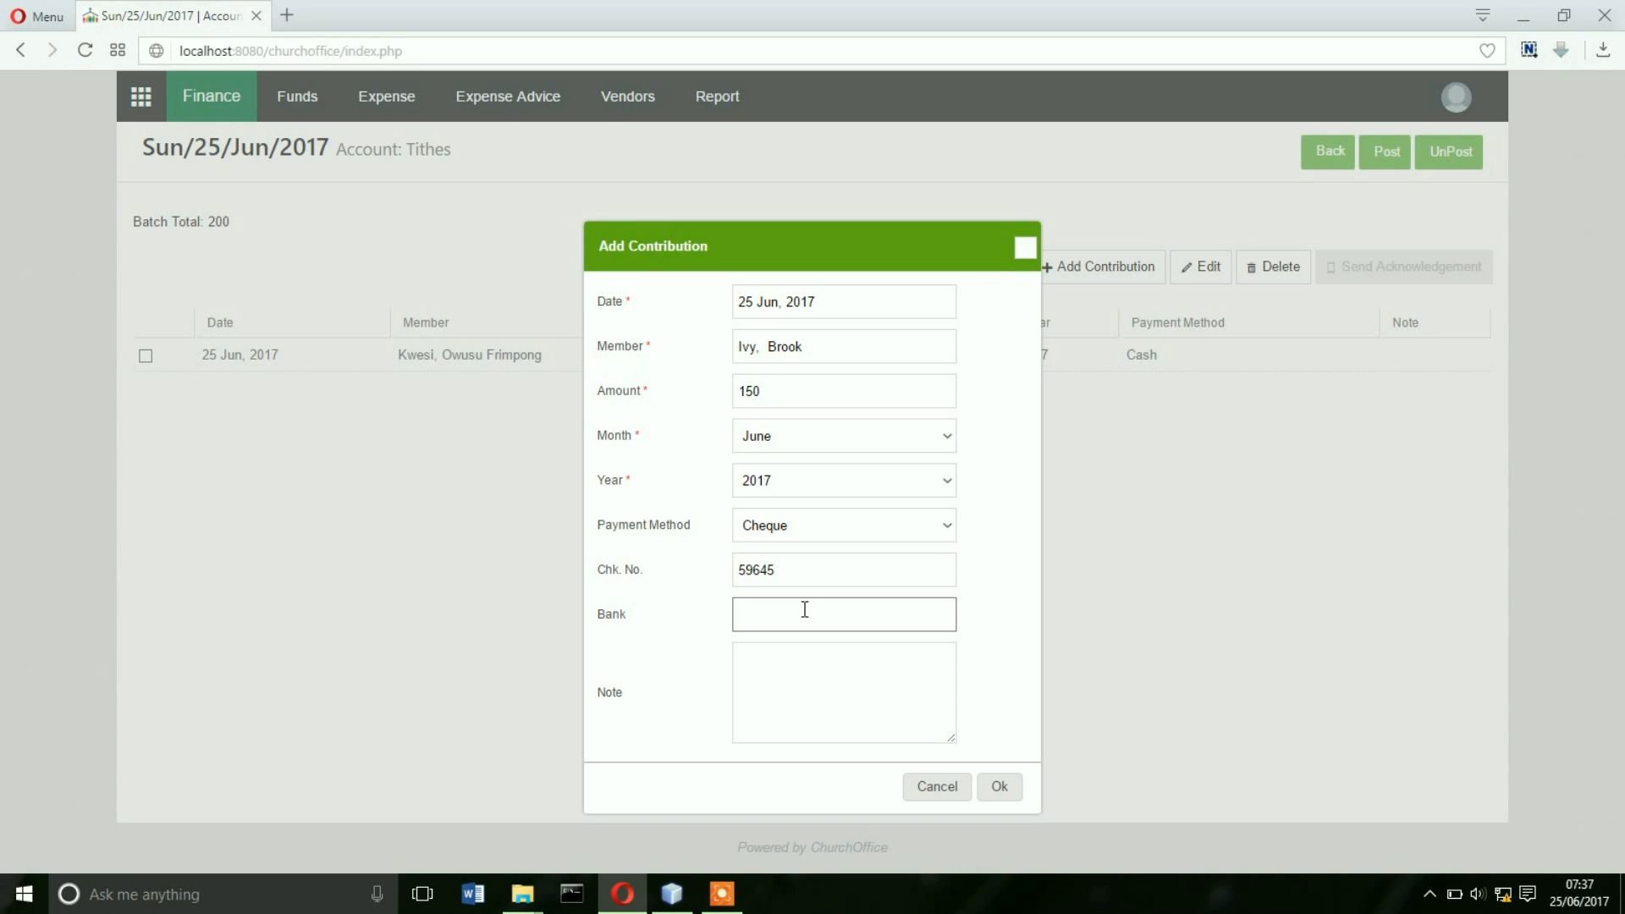
pyautogui.write('Barclays')
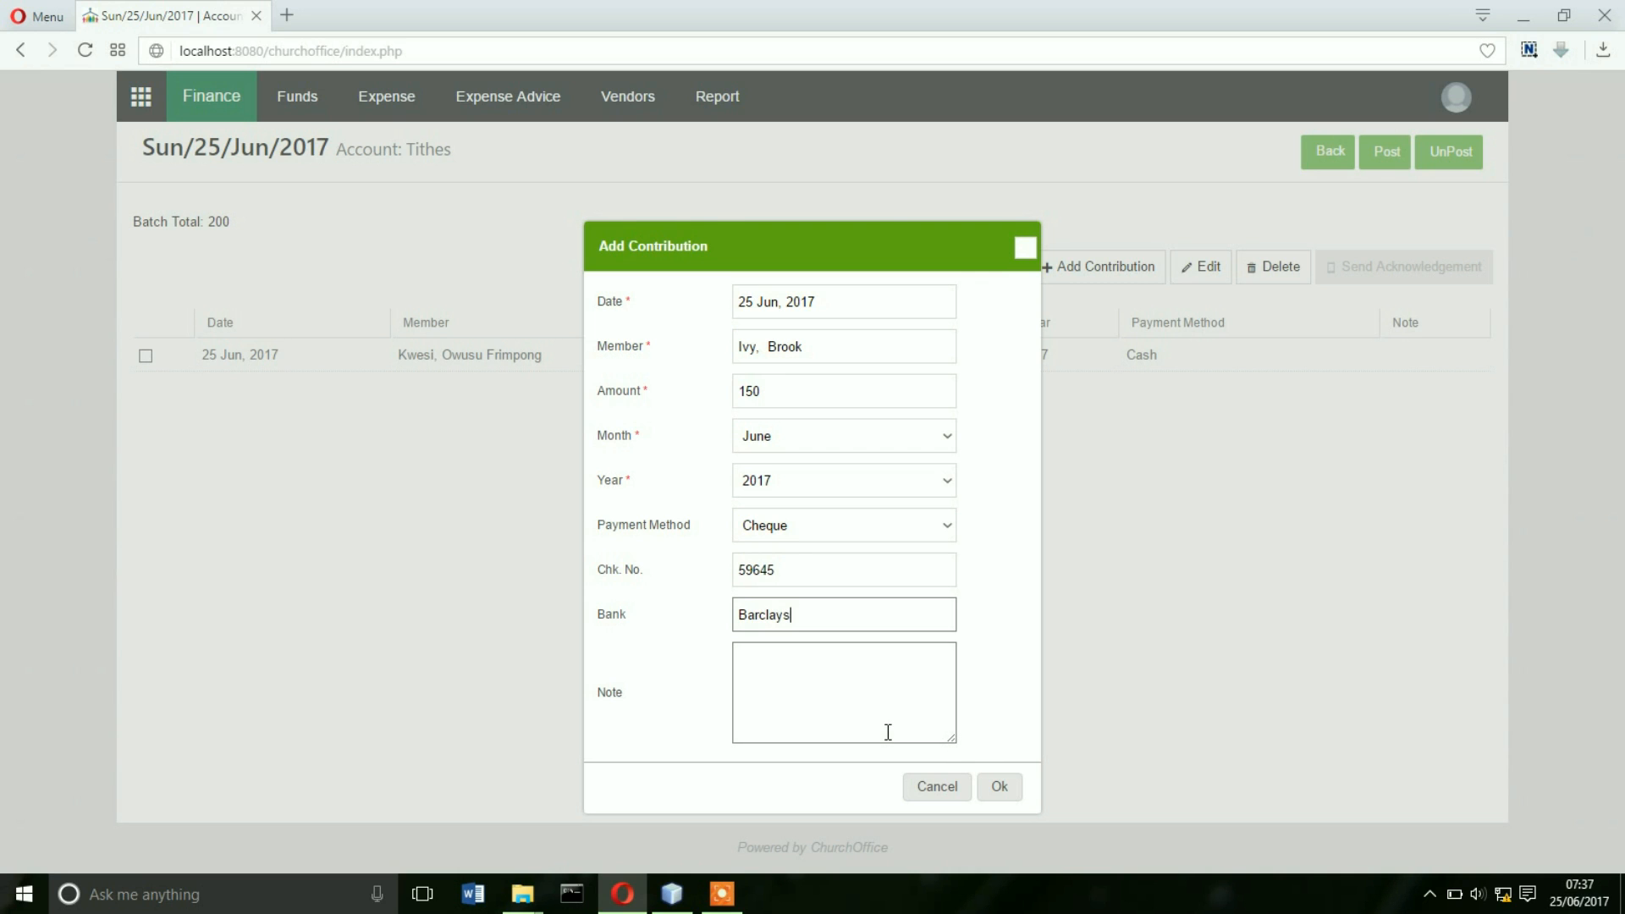
pyautogui.click(999, 789)
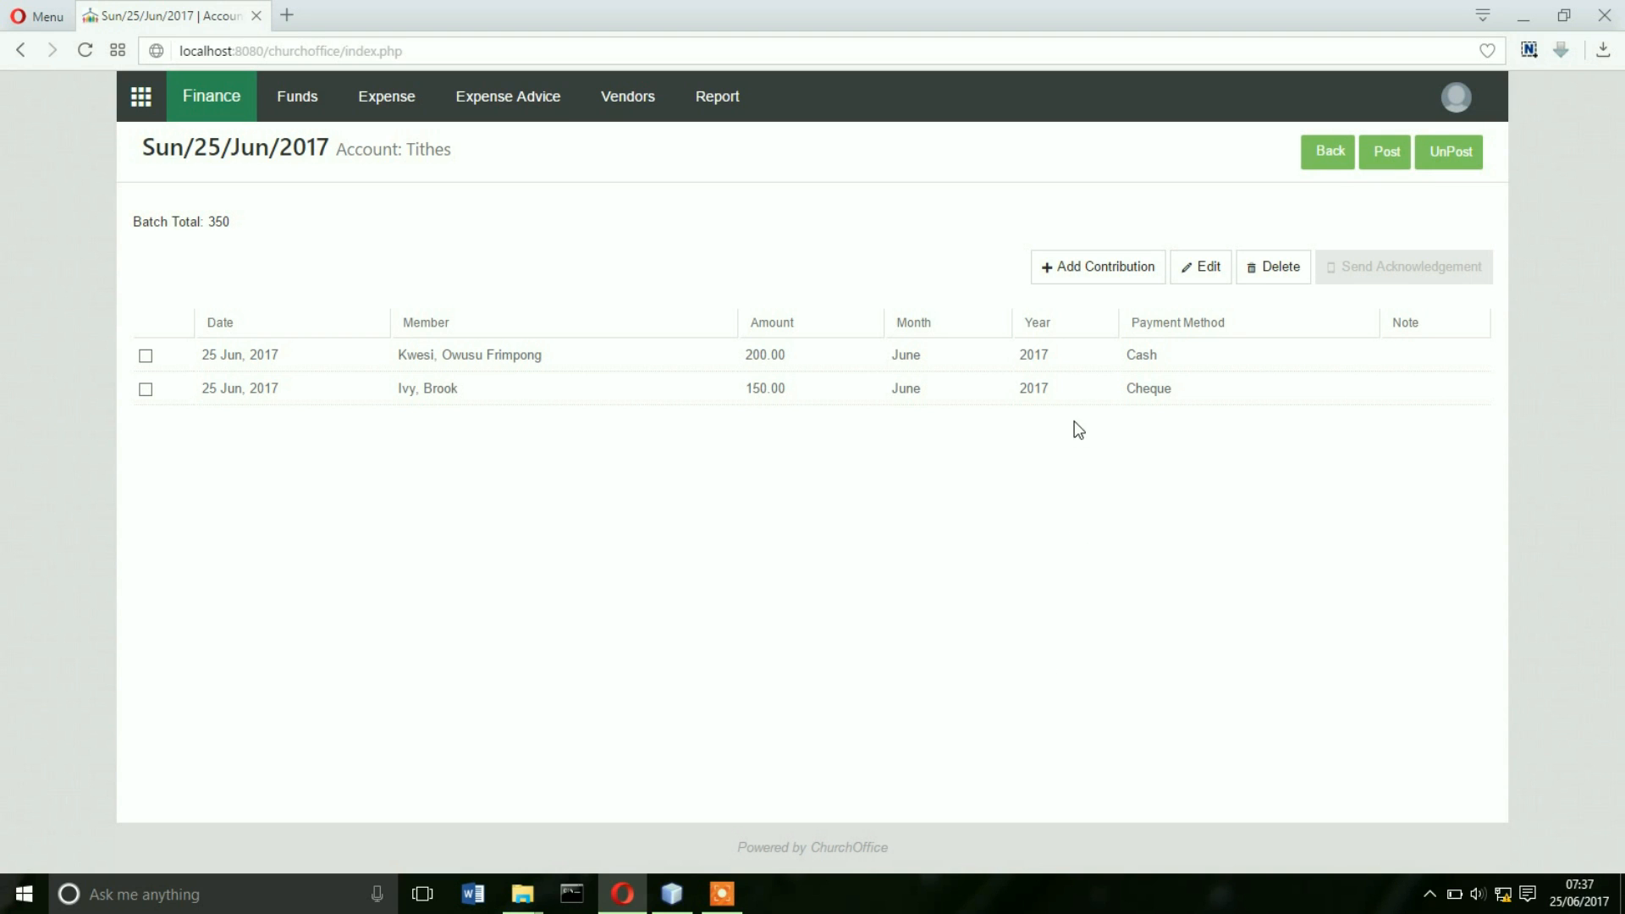
pyautogui.click(1089, 267)
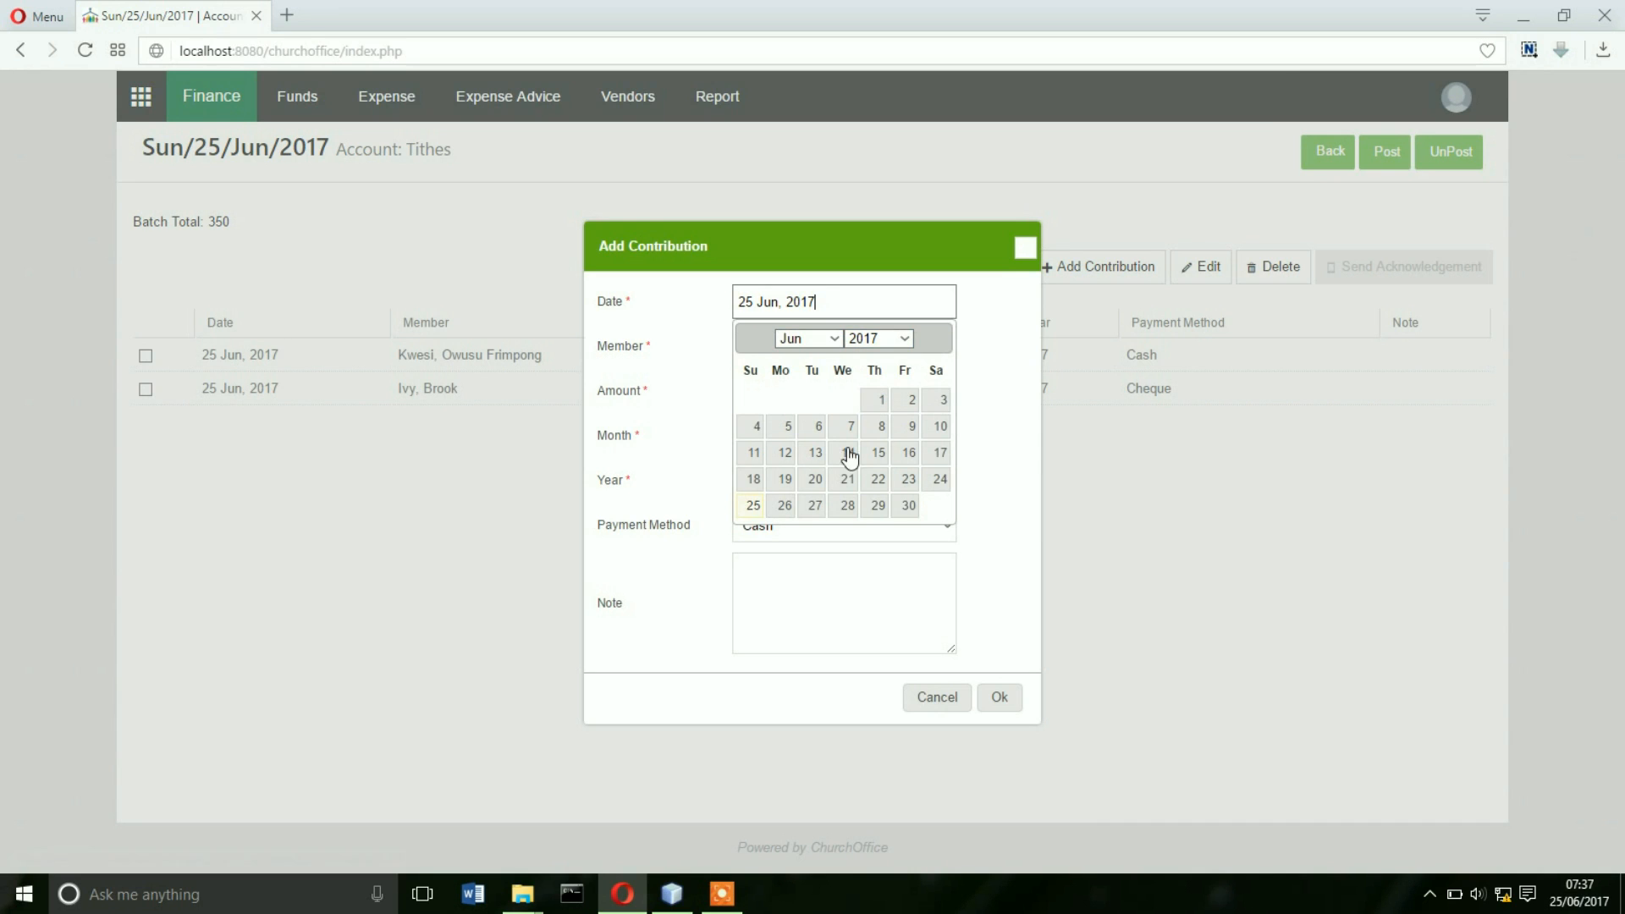
# - Save a 25 Jun, 2017 tithe of 100 for May from the selected member
pyautogui.click(752, 506)
pyautogui.click(759, 345)
pyautogui.write('b')
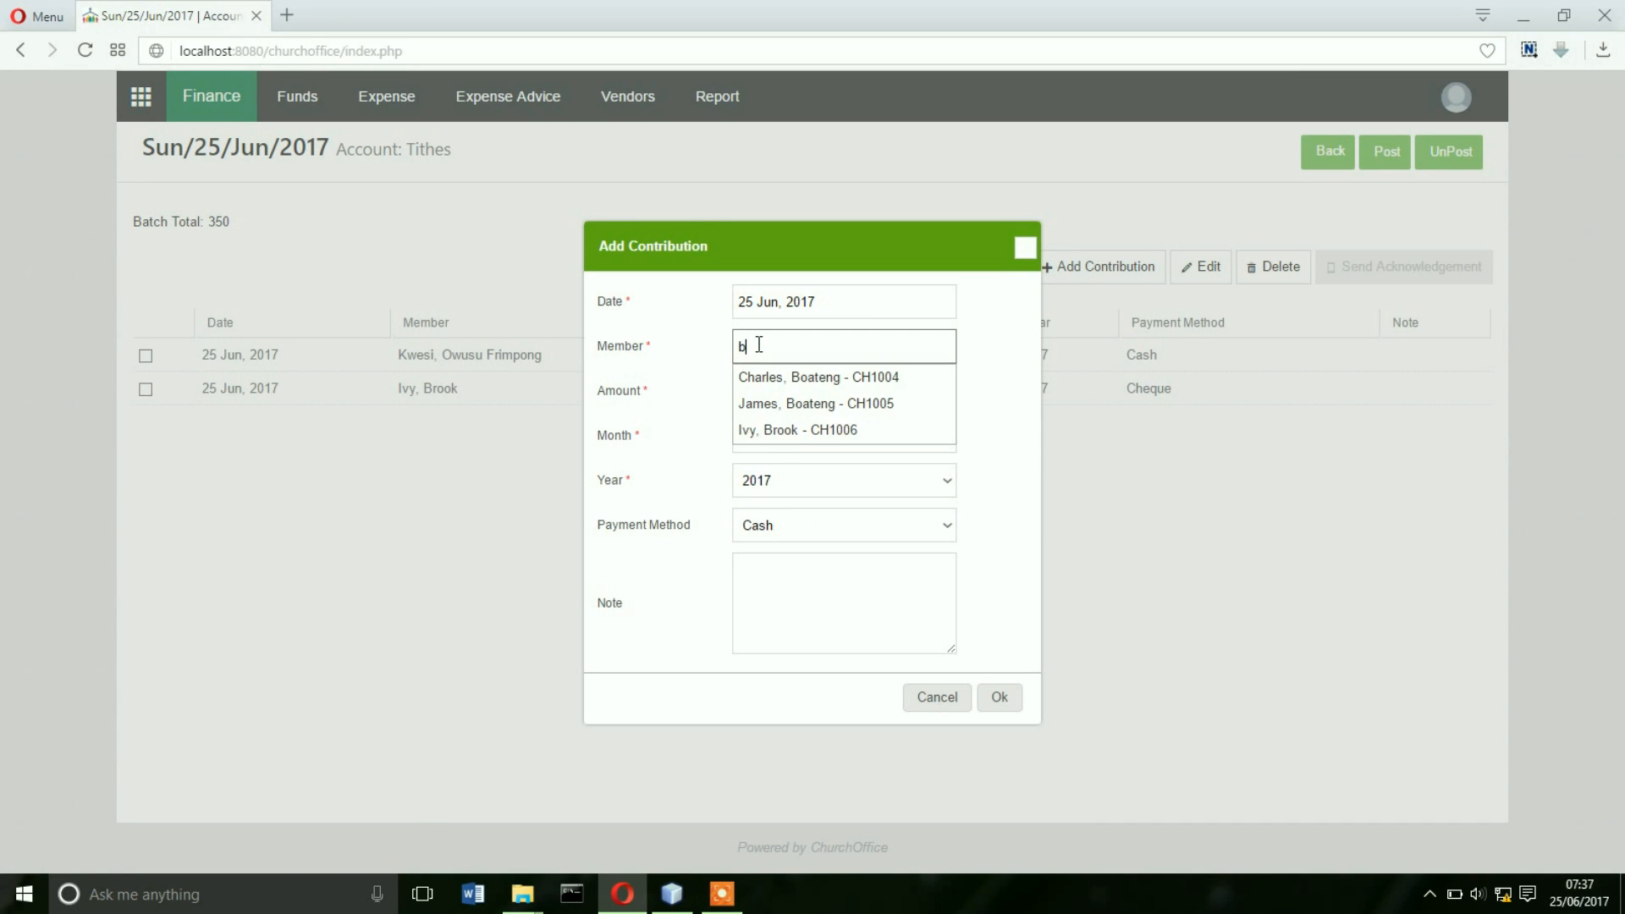
pyautogui.click(797, 377)
pyautogui.click(802, 398)
pyautogui.write('100')
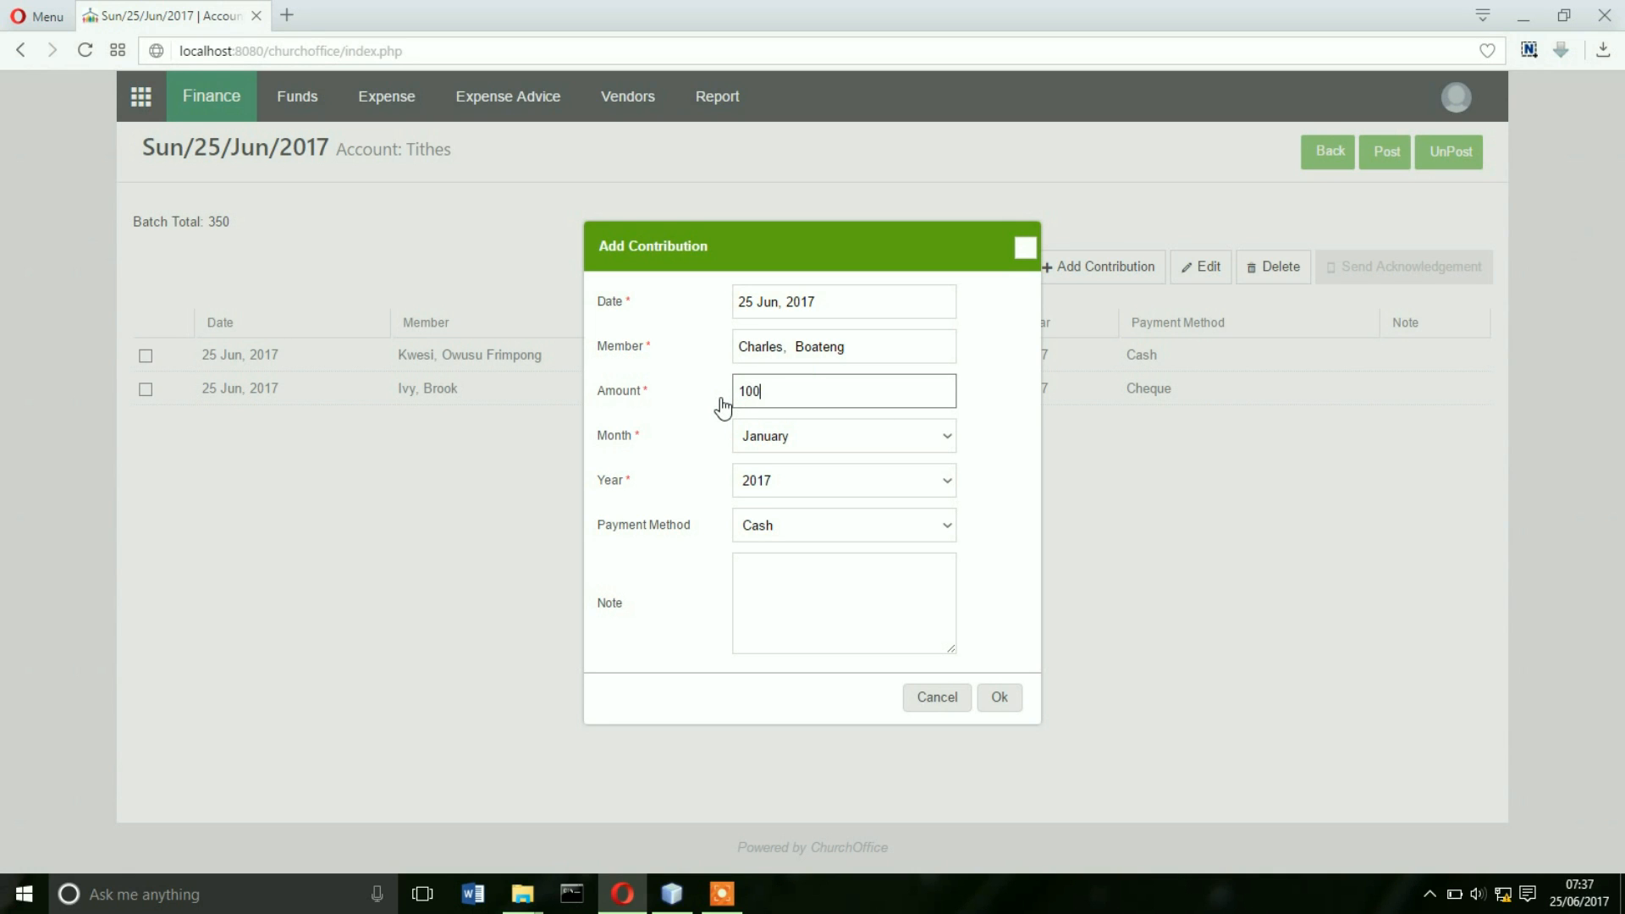
pyautogui.click(772, 442)
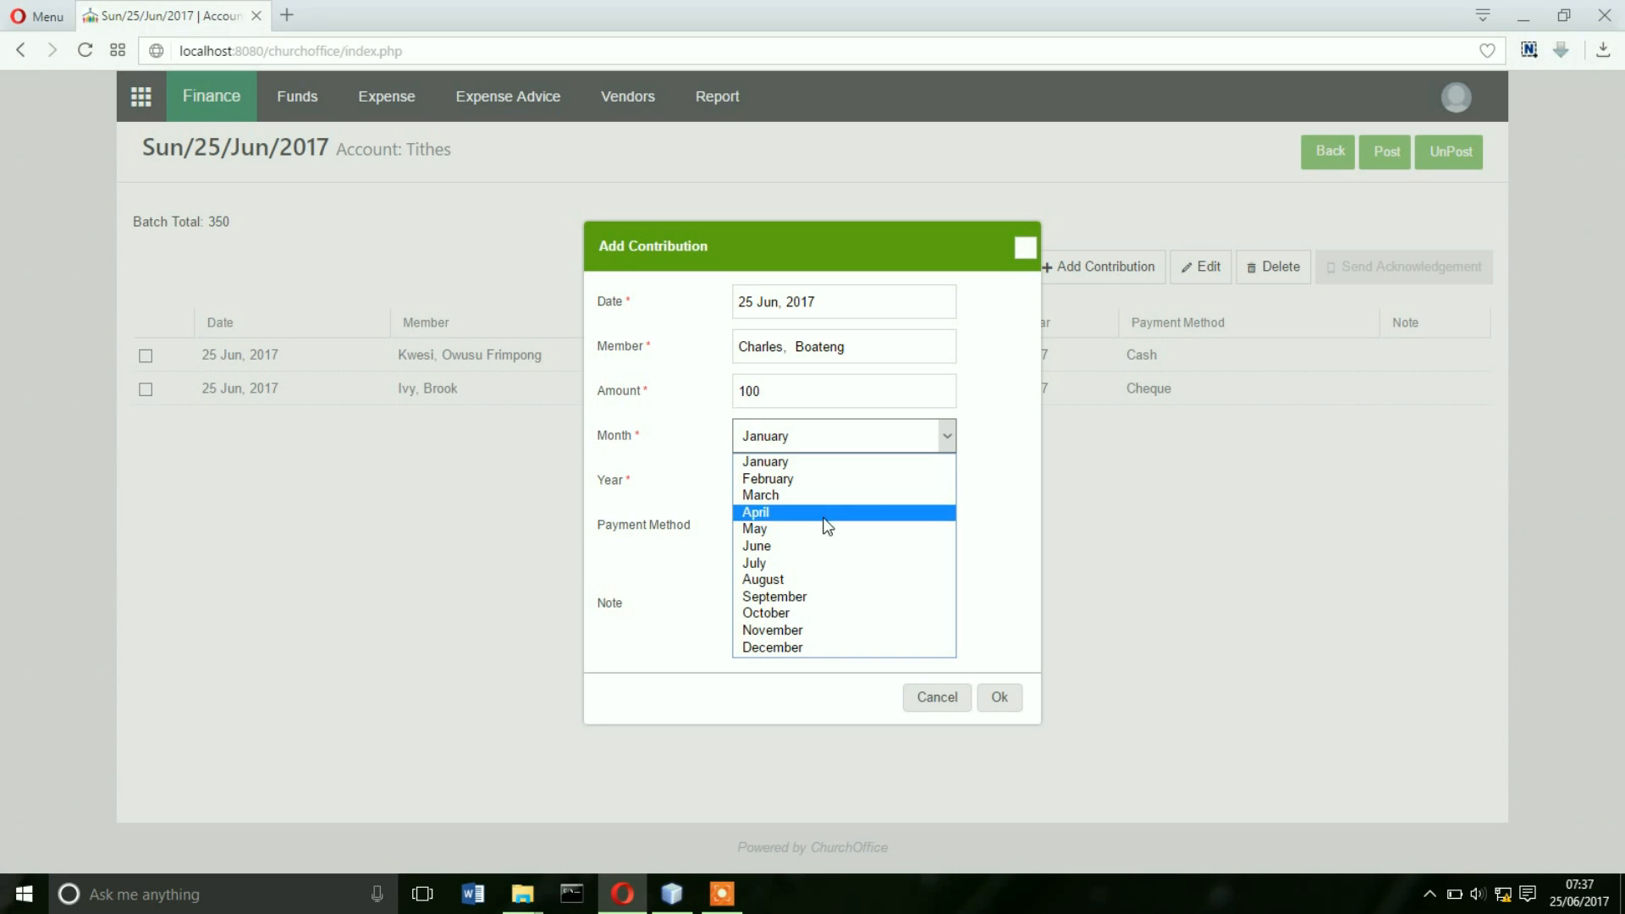
pyautogui.click(758, 531)
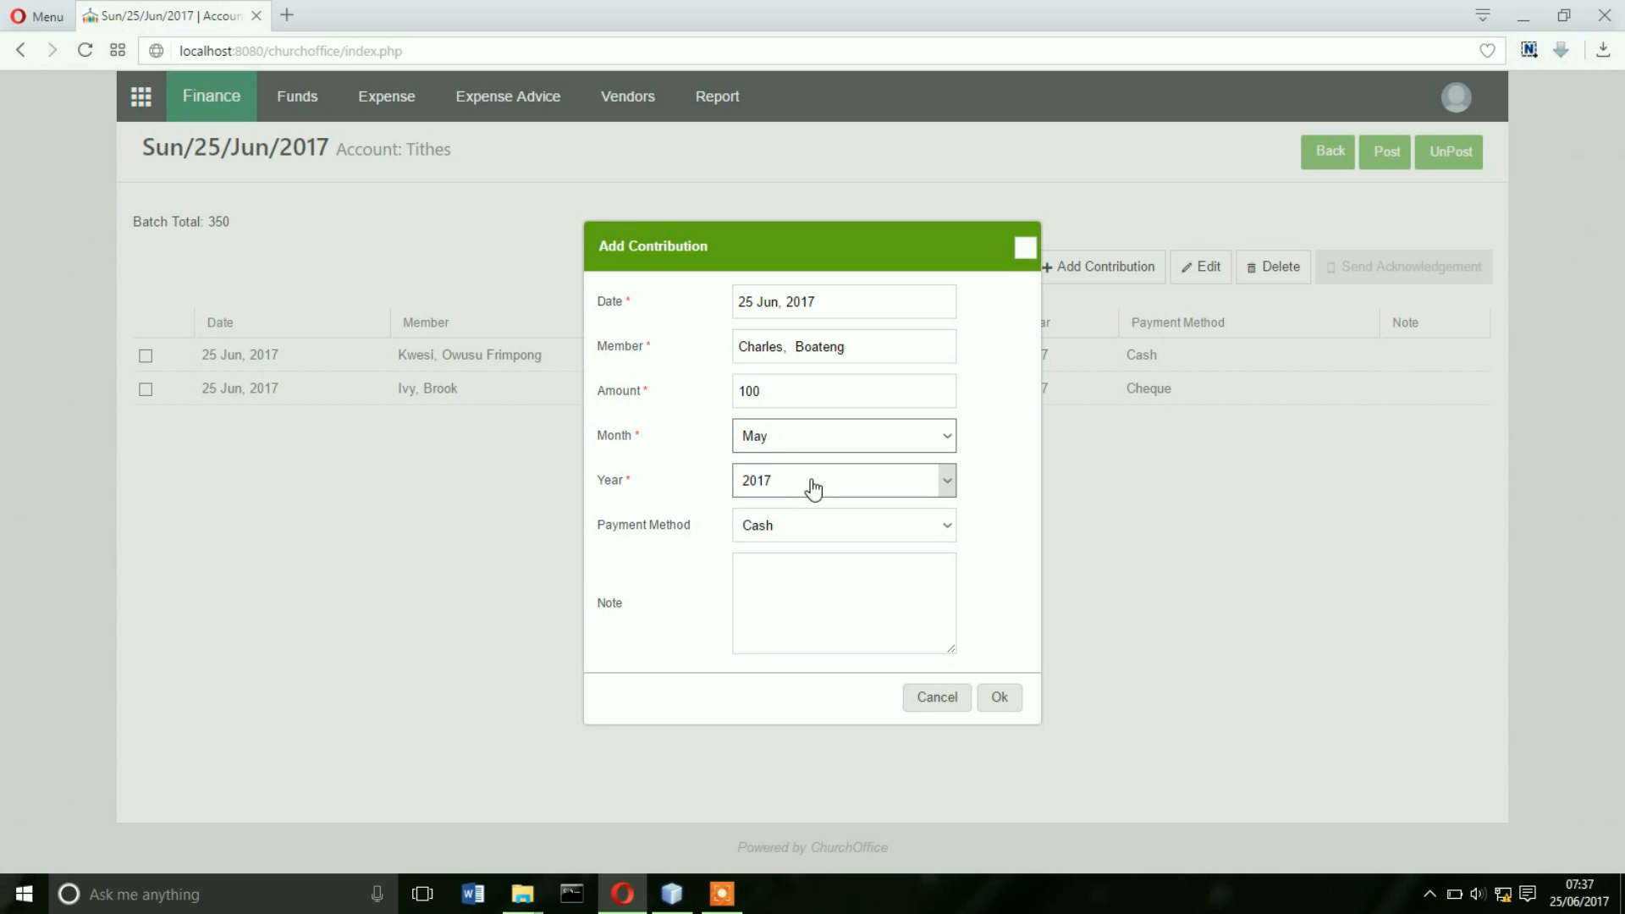
pyautogui.click(999, 698)
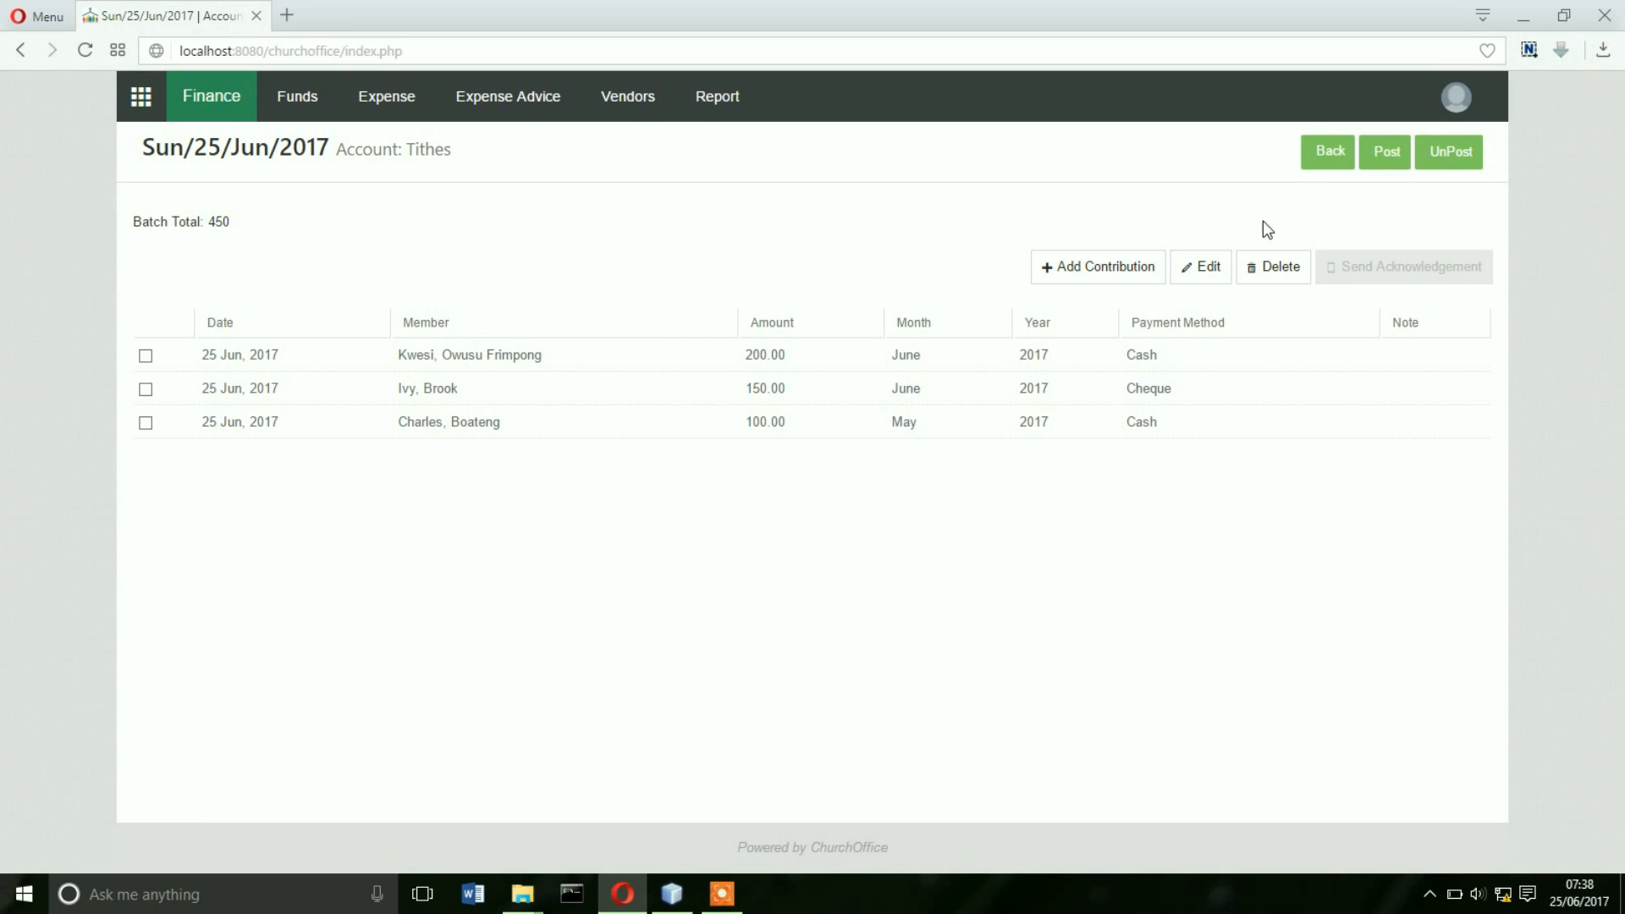
pyautogui.click(1385, 152)
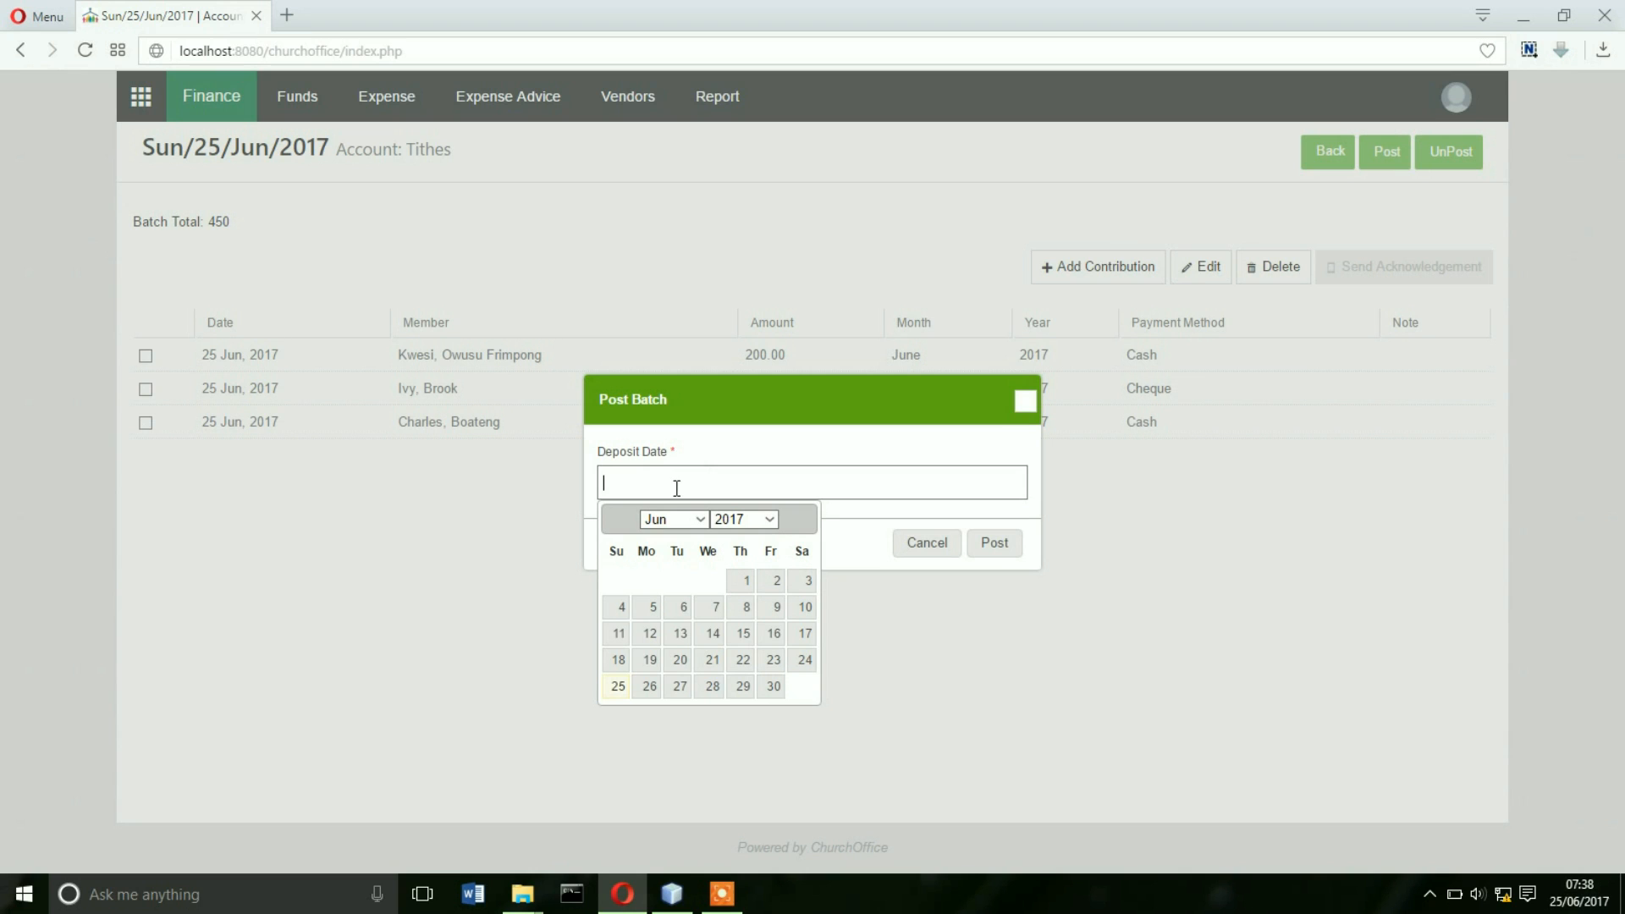
pyautogui.click(617, 688)
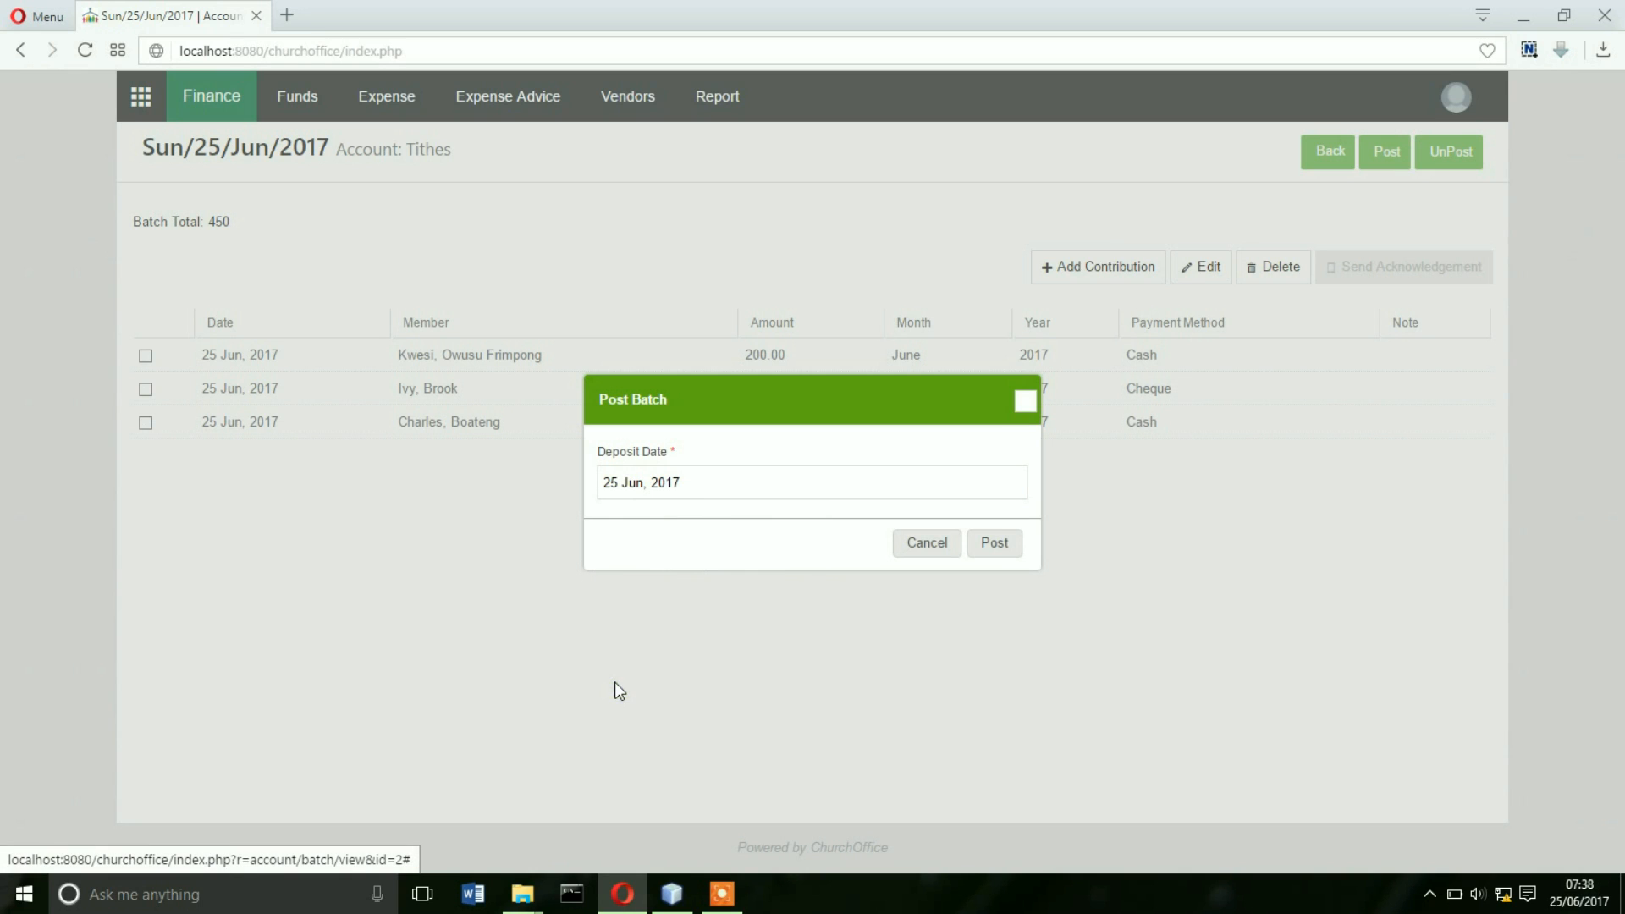
pyautogui.click(998, 547)
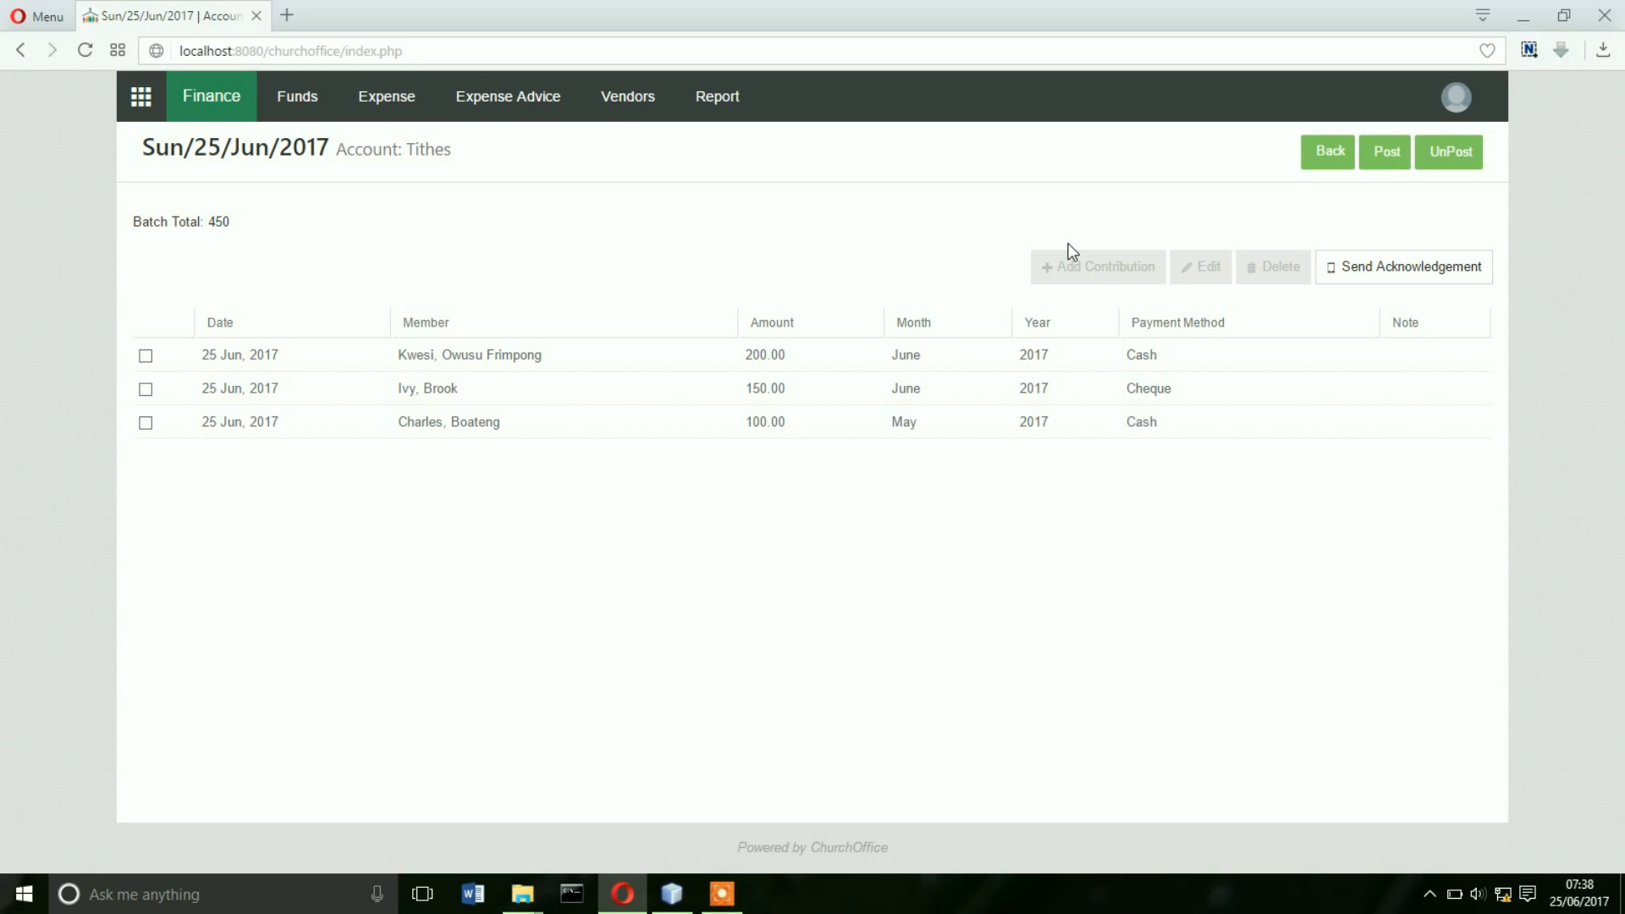
pyautogui.click(1449, 157)
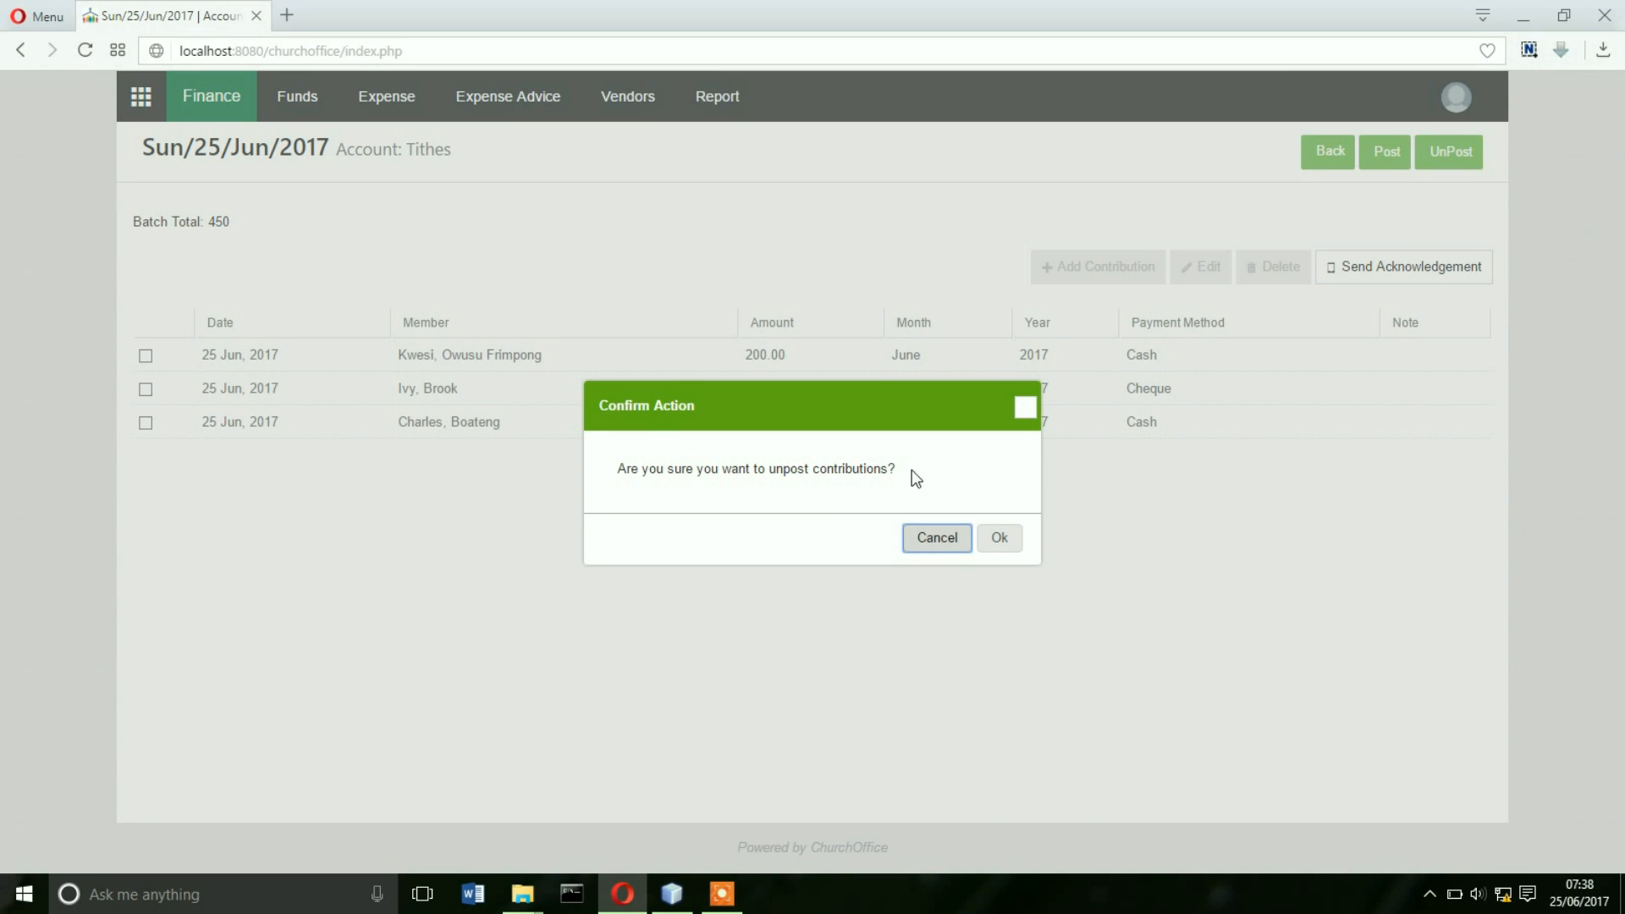
pyautogui.click(1004, 542)
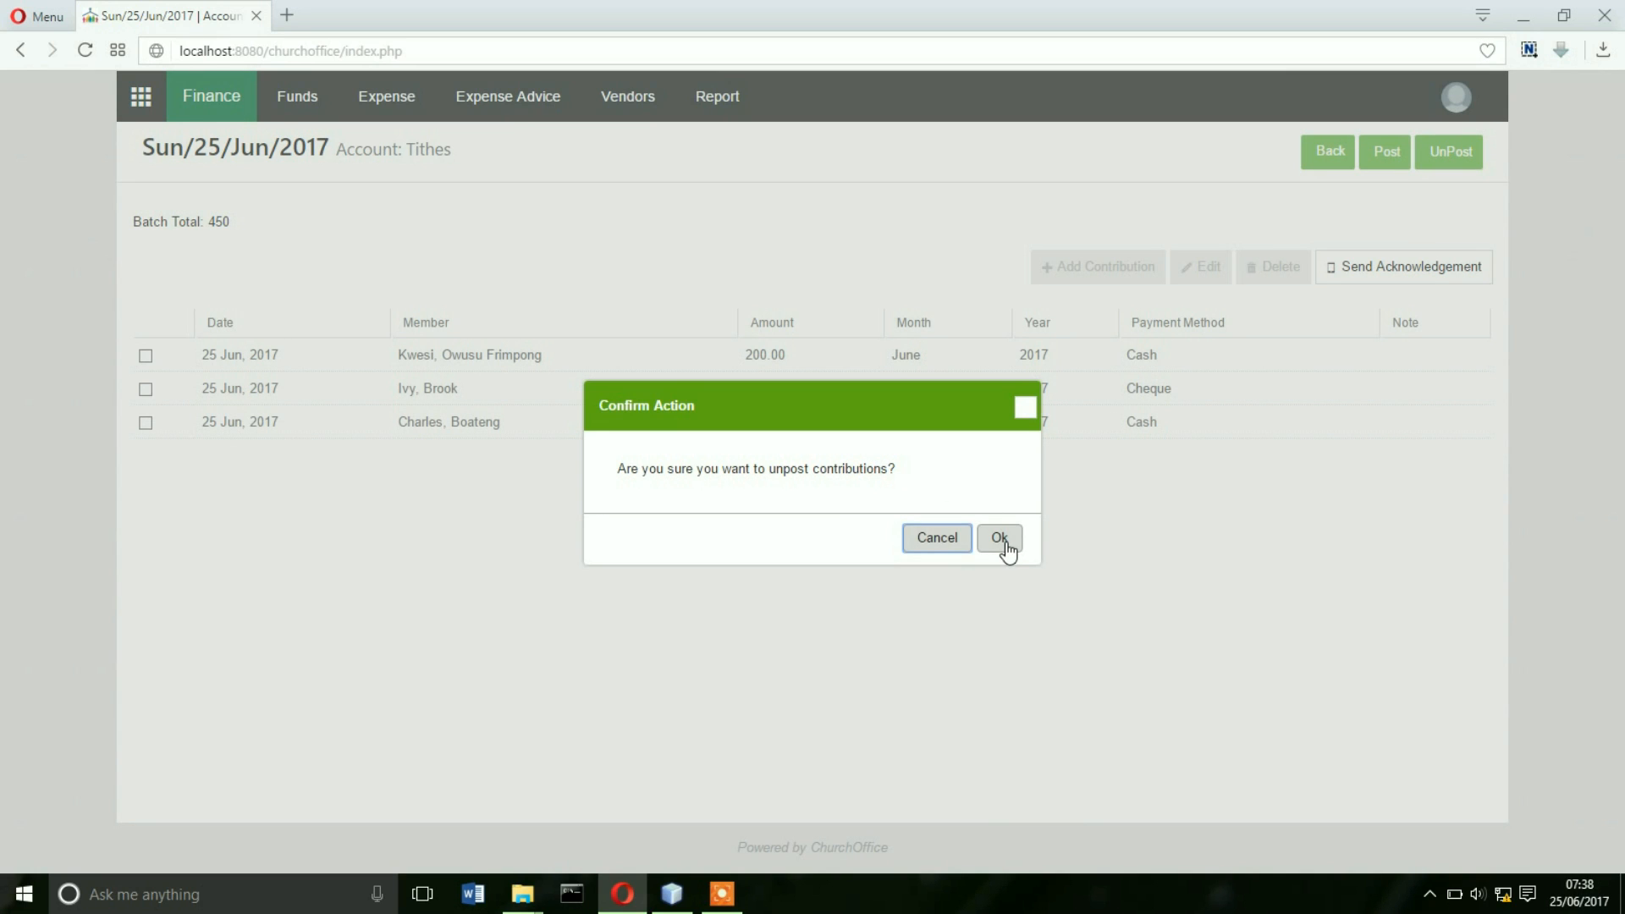
pyautogui.click(1004, 540)
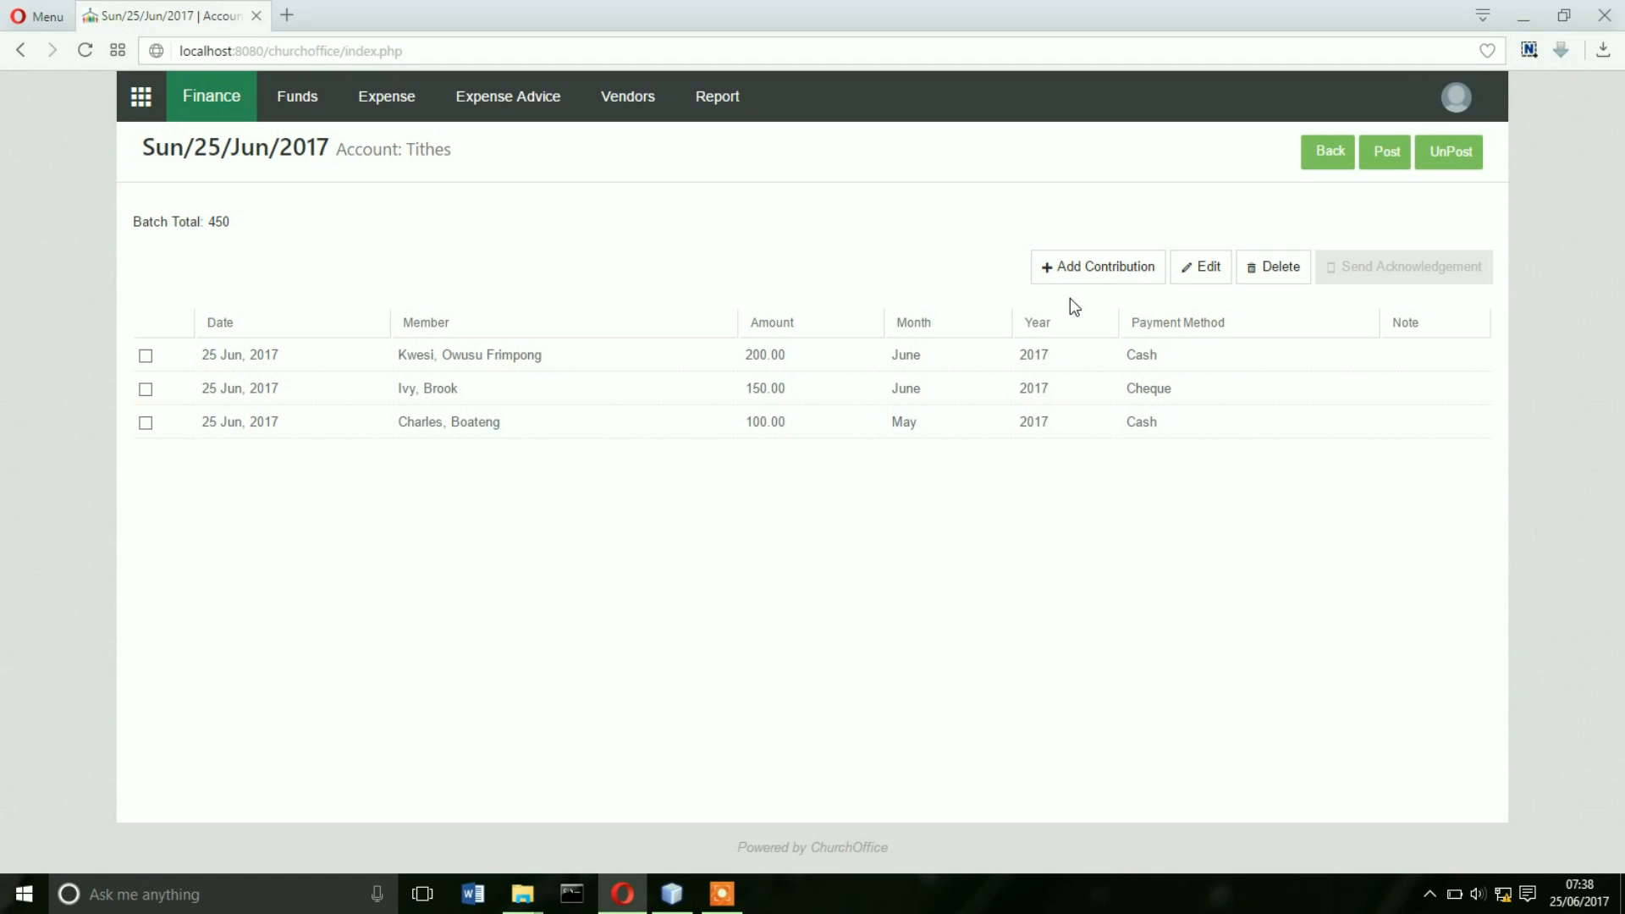
pyautogui.click(1388, 156)
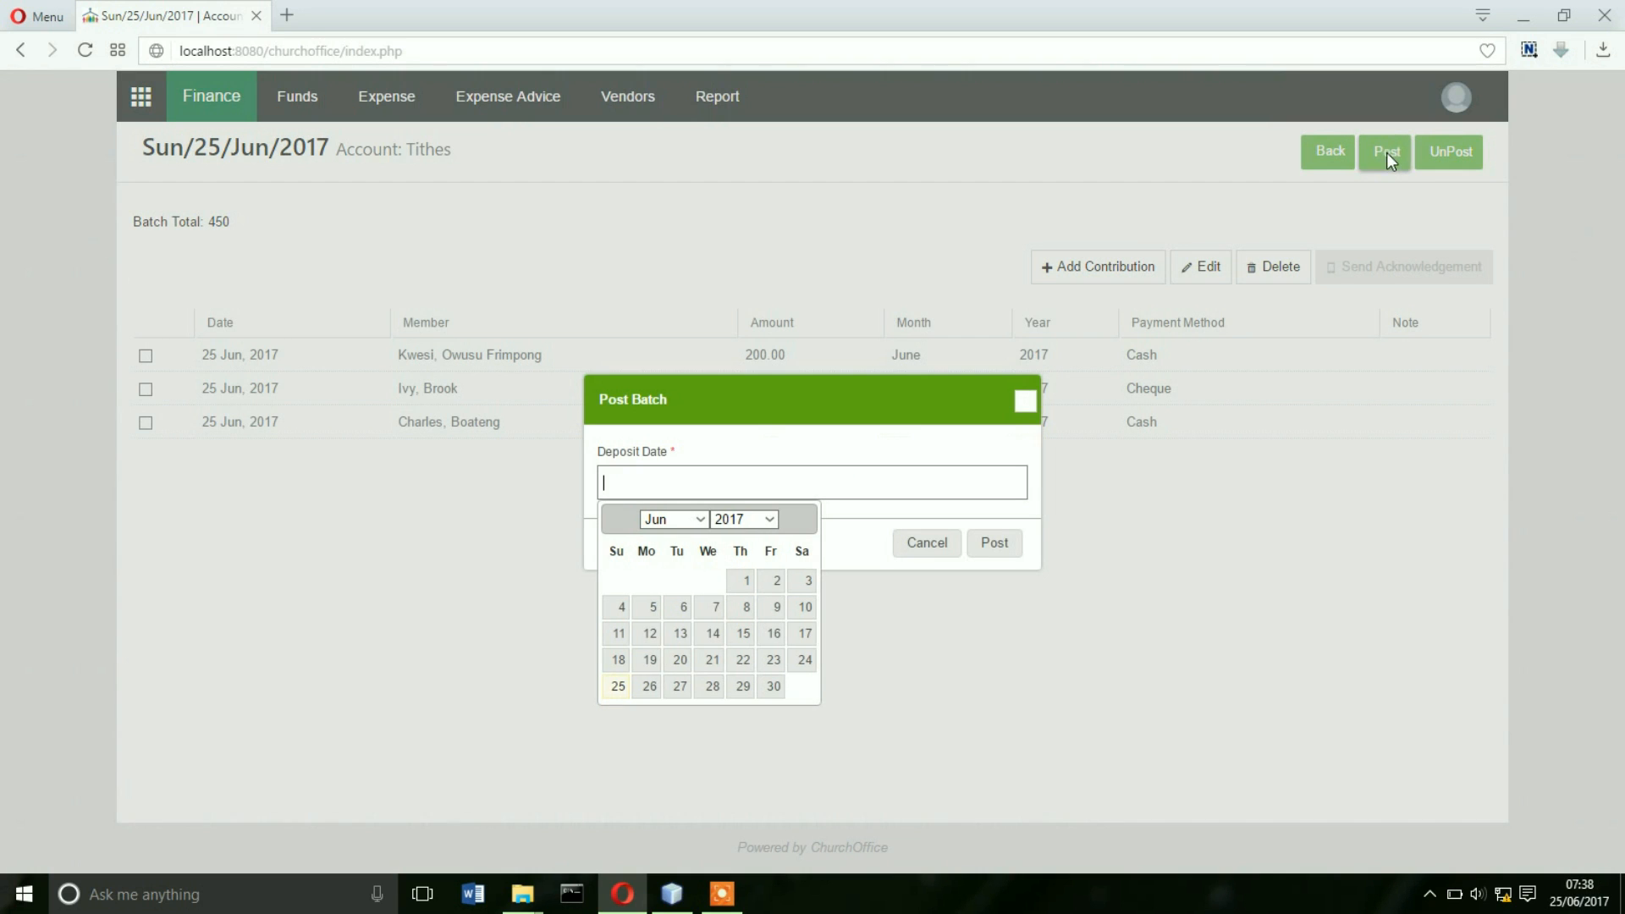
# - Post the 450.00 Tithes batch with deposit date 25 Jun, 2017 and return to the batch list
pyautogui.click(617, 687)
pyautogui.click(1002, 544)
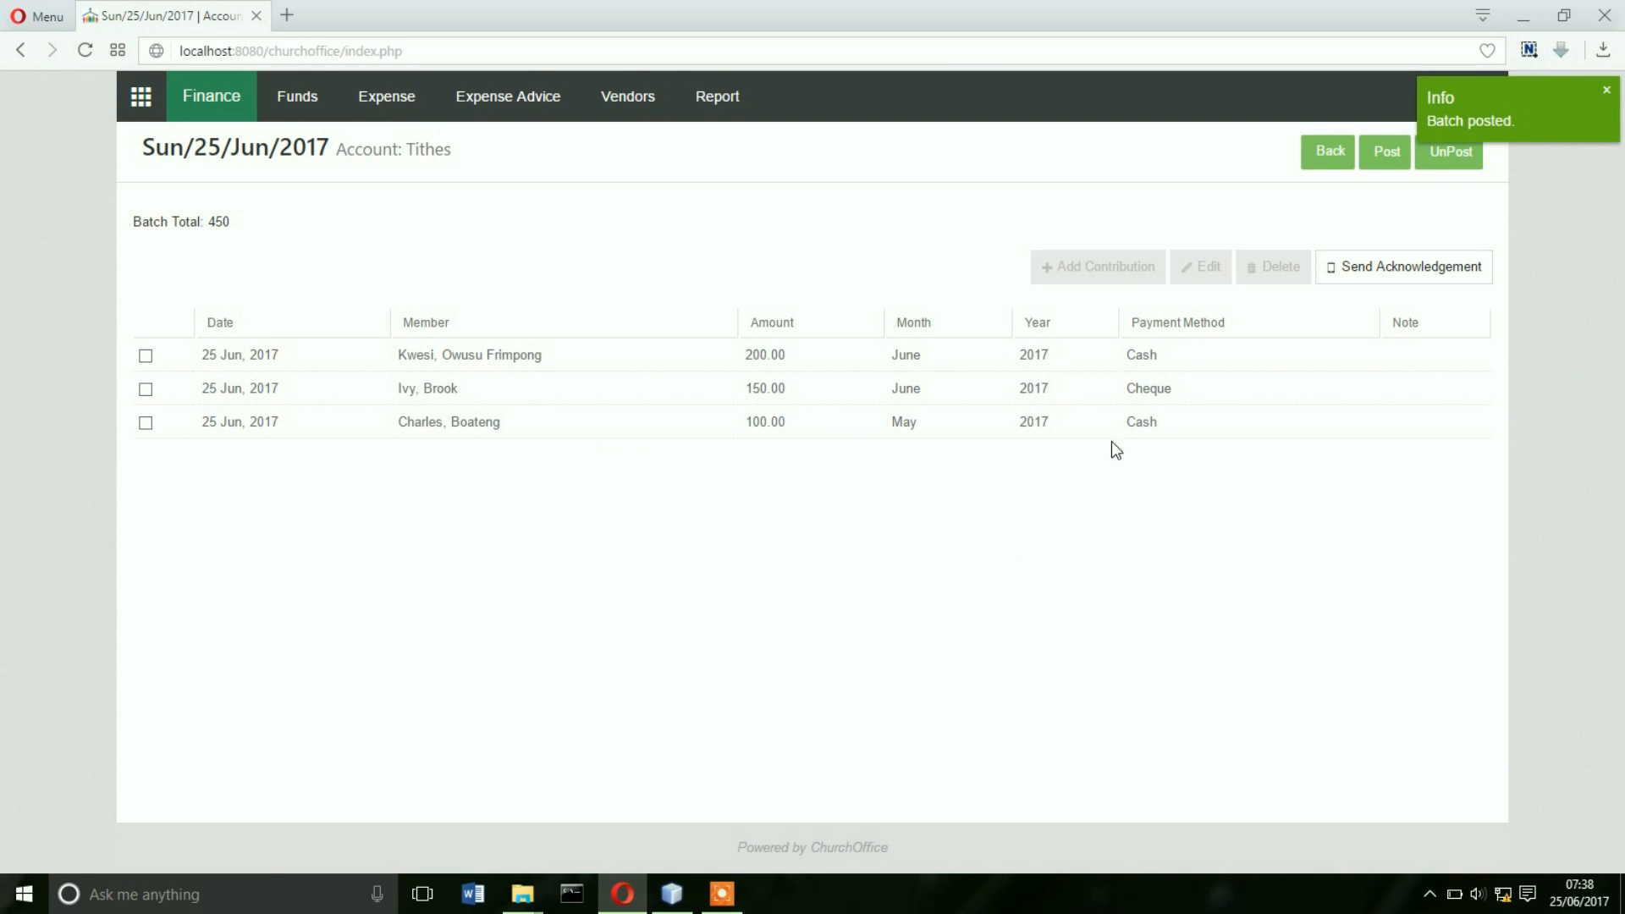
pyautogui.click(1314, 150)
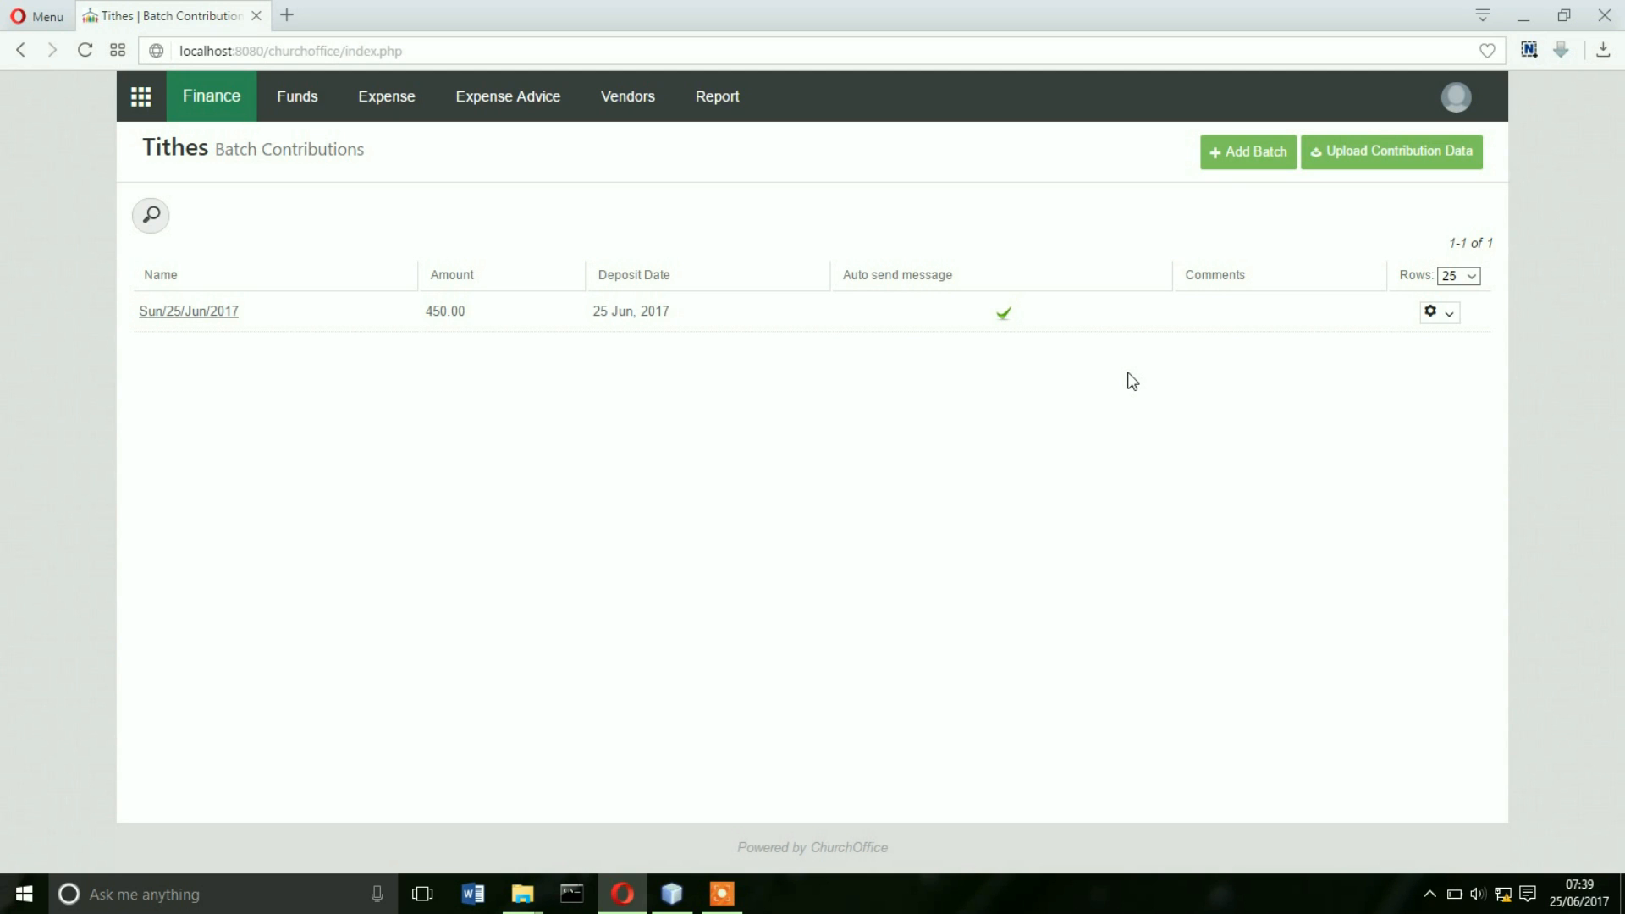
pyautogui.click(1235, 144)
# - Create a new Tithes batch, changing its name from Sun/25/Jun/2017 to Sat/24/Jun/2017
pyautogui.click(1235, 145)
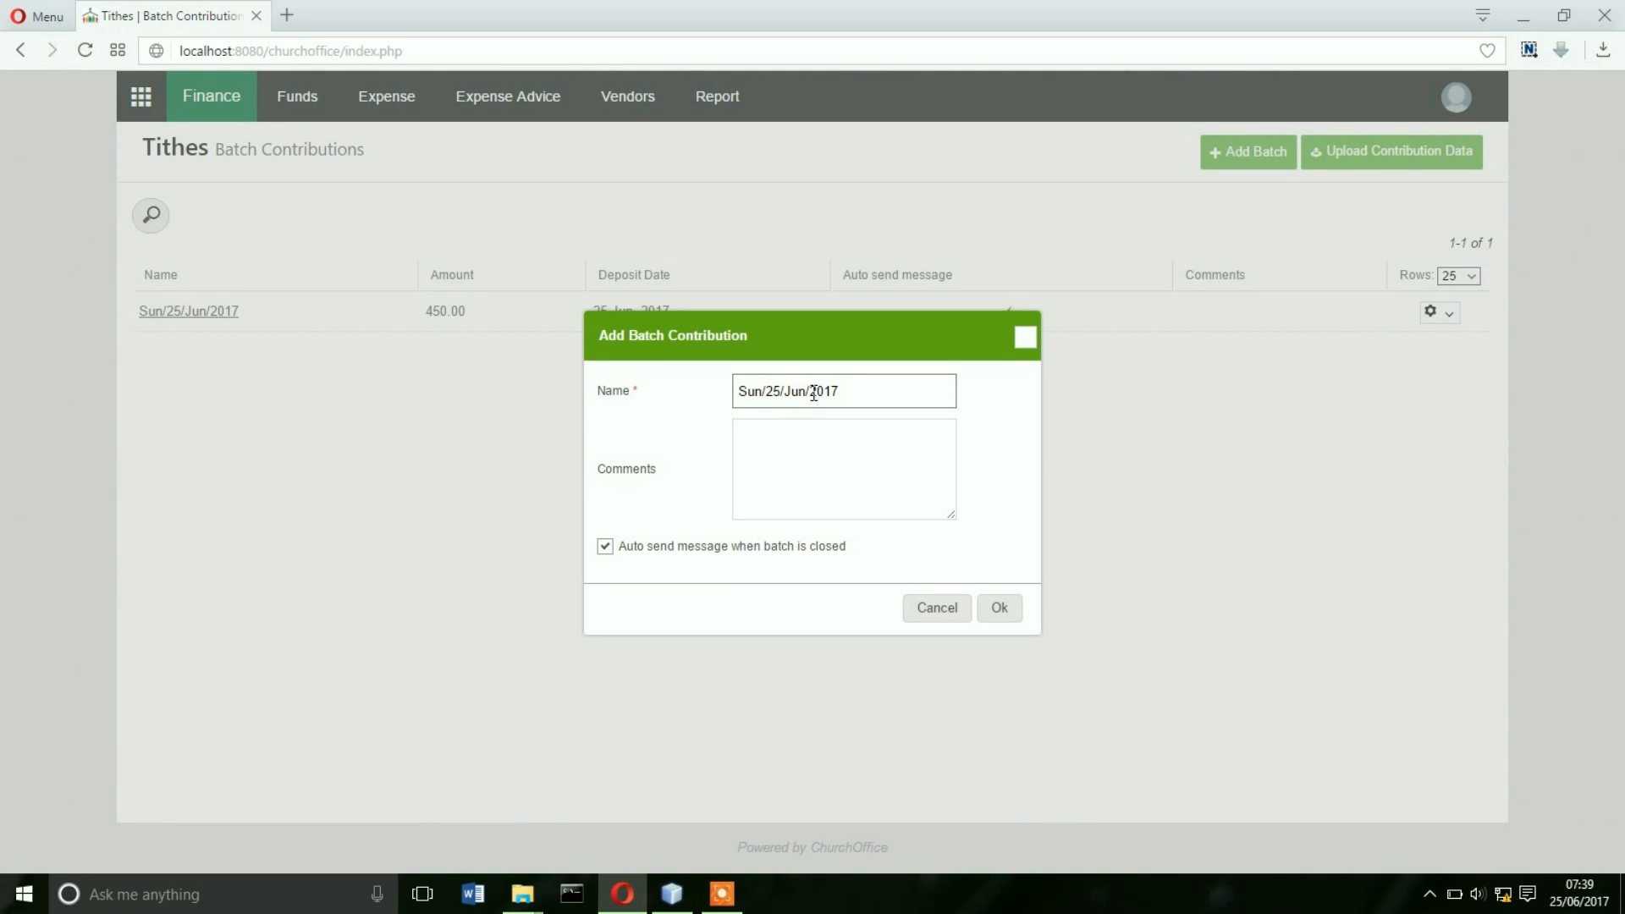
pyautogui.moveTo(763, 392); pyautogui.dragTo(737, 392)
pyautogui.write('Sat')
pyautogui.click(777, 393)
pyautogui.press('BackSpace')
pyautogui.write('4')
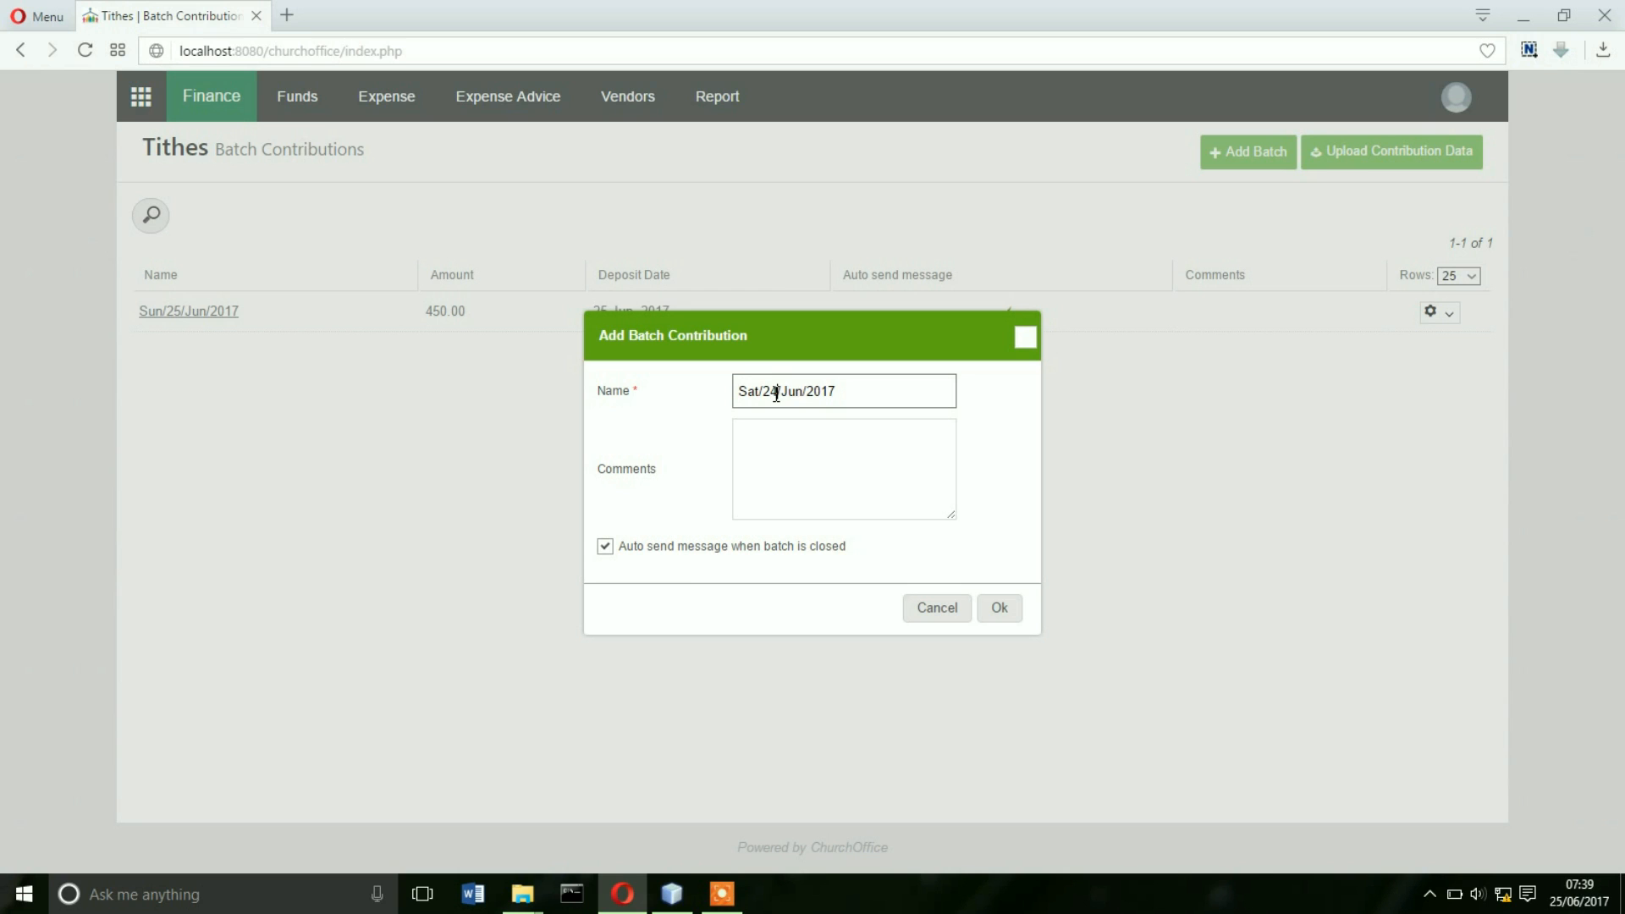
pyautogui.click(887, 448)
pyautogui.click(1000, 608)
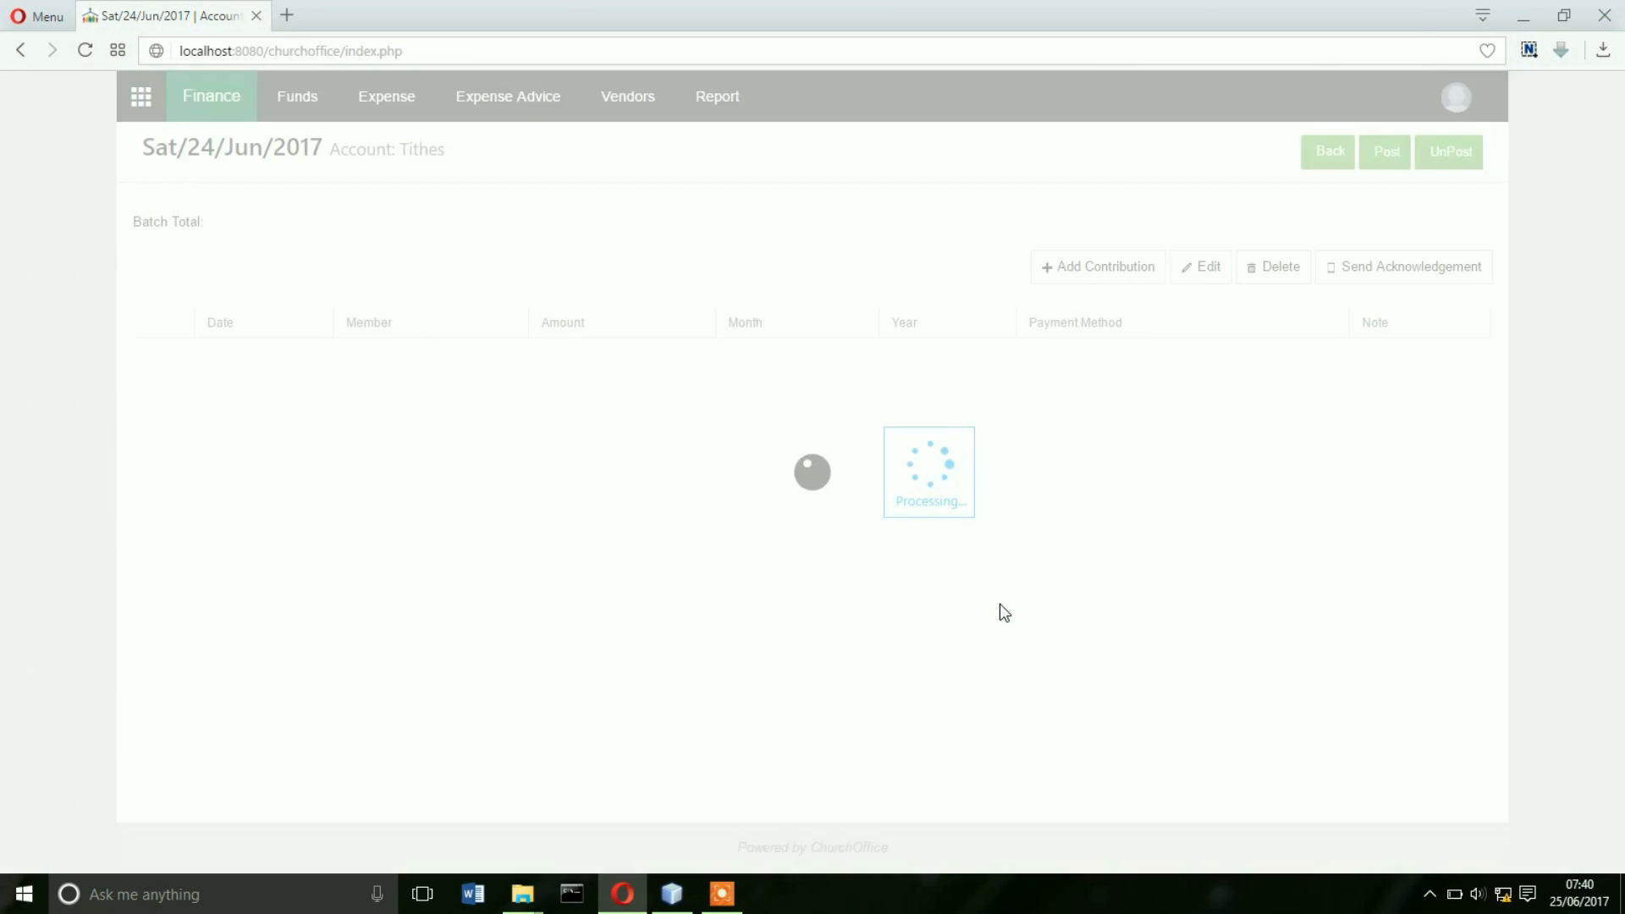
# - Go to Upload Contribution Data and download the sample churchoffice_contribution_sample.xlsx
pyautogui.click(1325, 151)
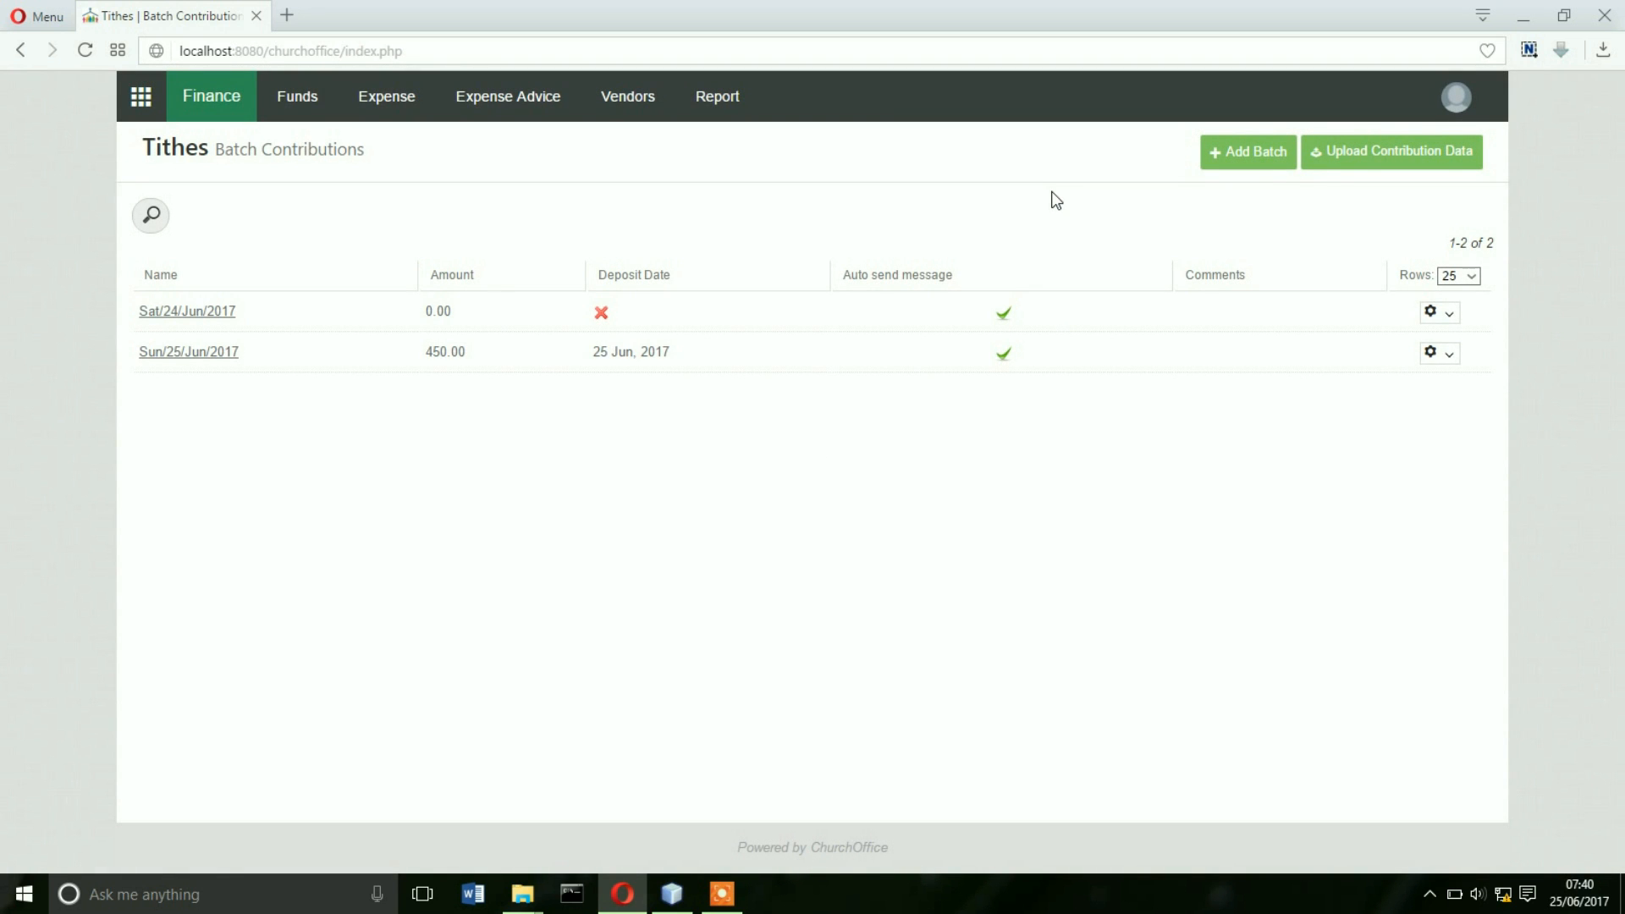
pyautogui.click(1343, 154)
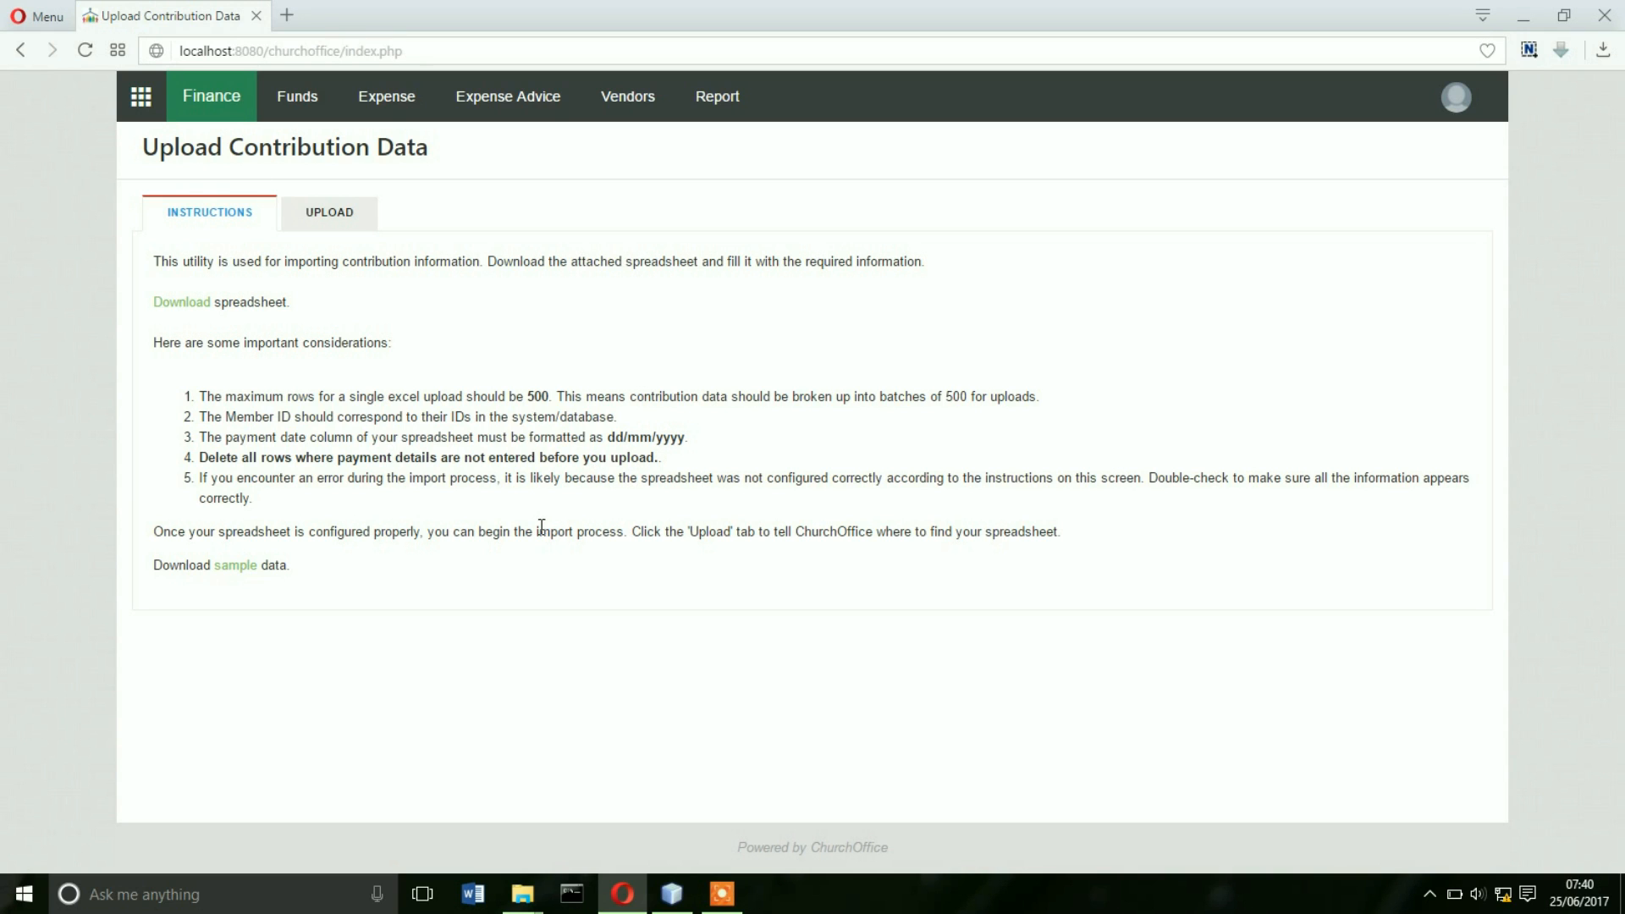
pyautogui.click(229, 572)
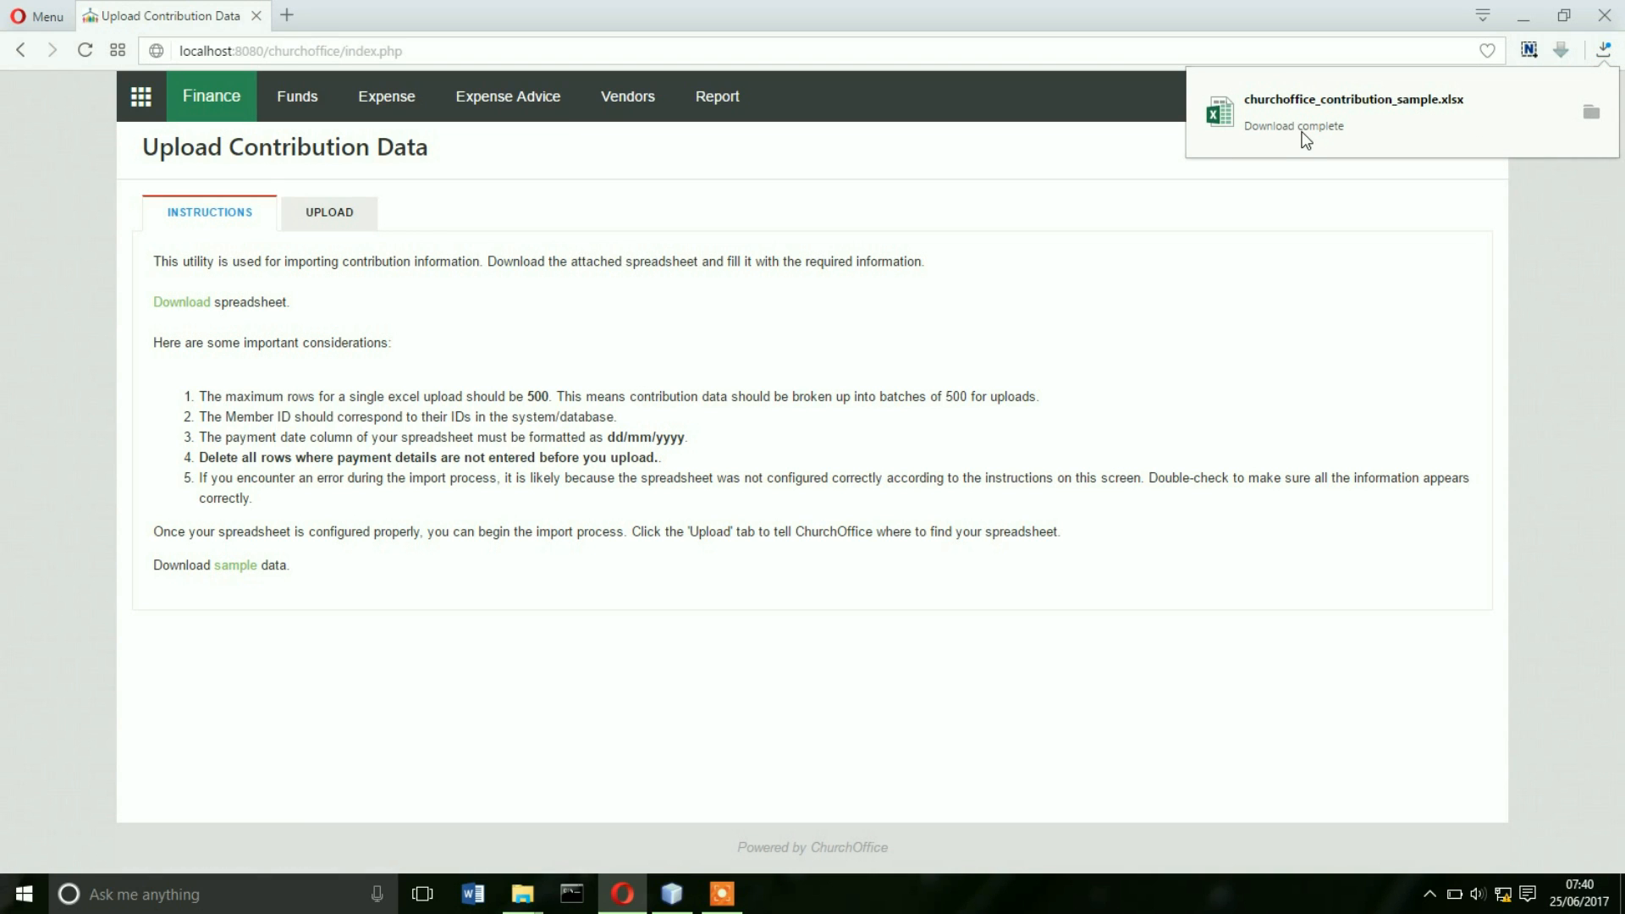
# - Dismiss the download notice and open churchoffice_contribution_sample.xlsx in Excel
pyautogui.click(1302, 132)
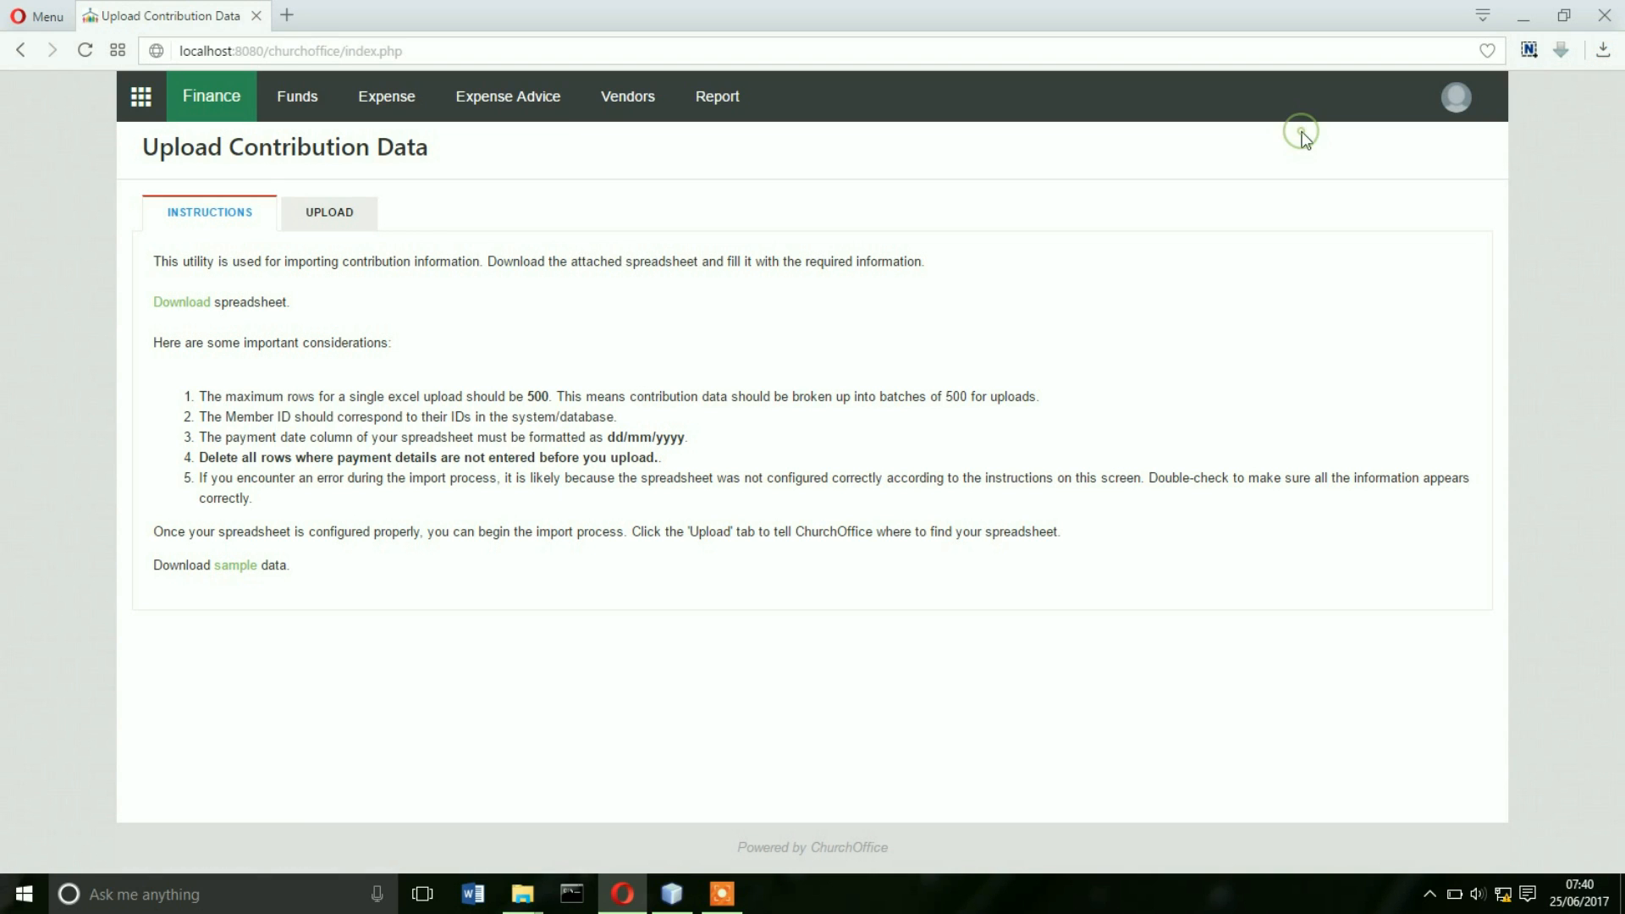
pyautogui.click(1215, 205)
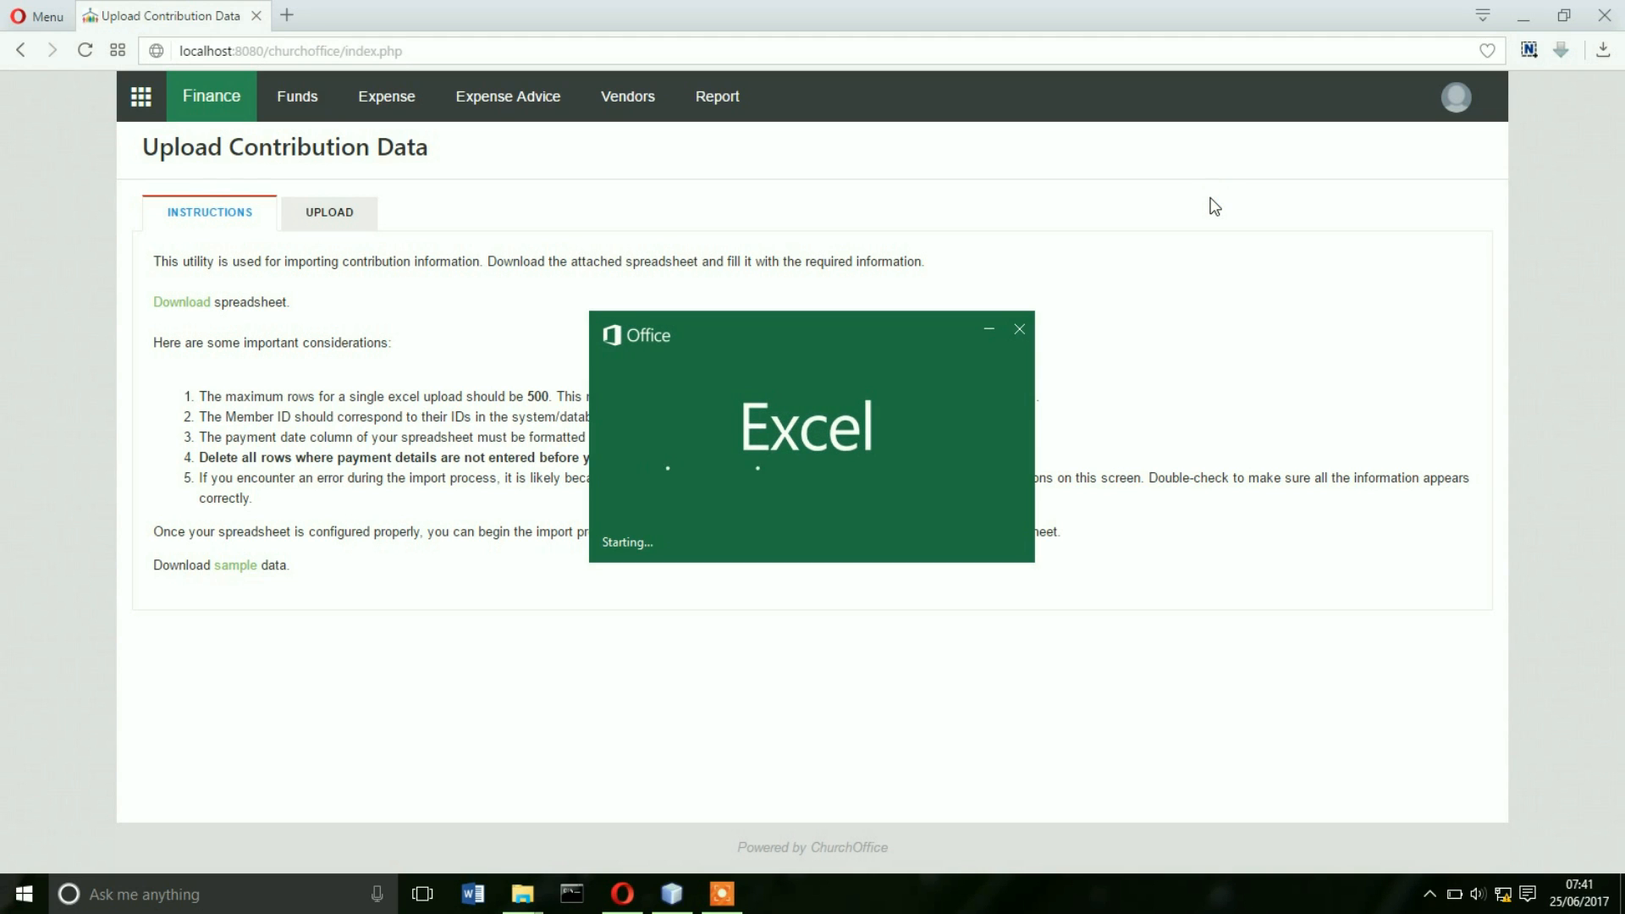
# - Bring the sample spreadsheet to the front in Excel and maximize its window
pyautogui.click(1212, 202)
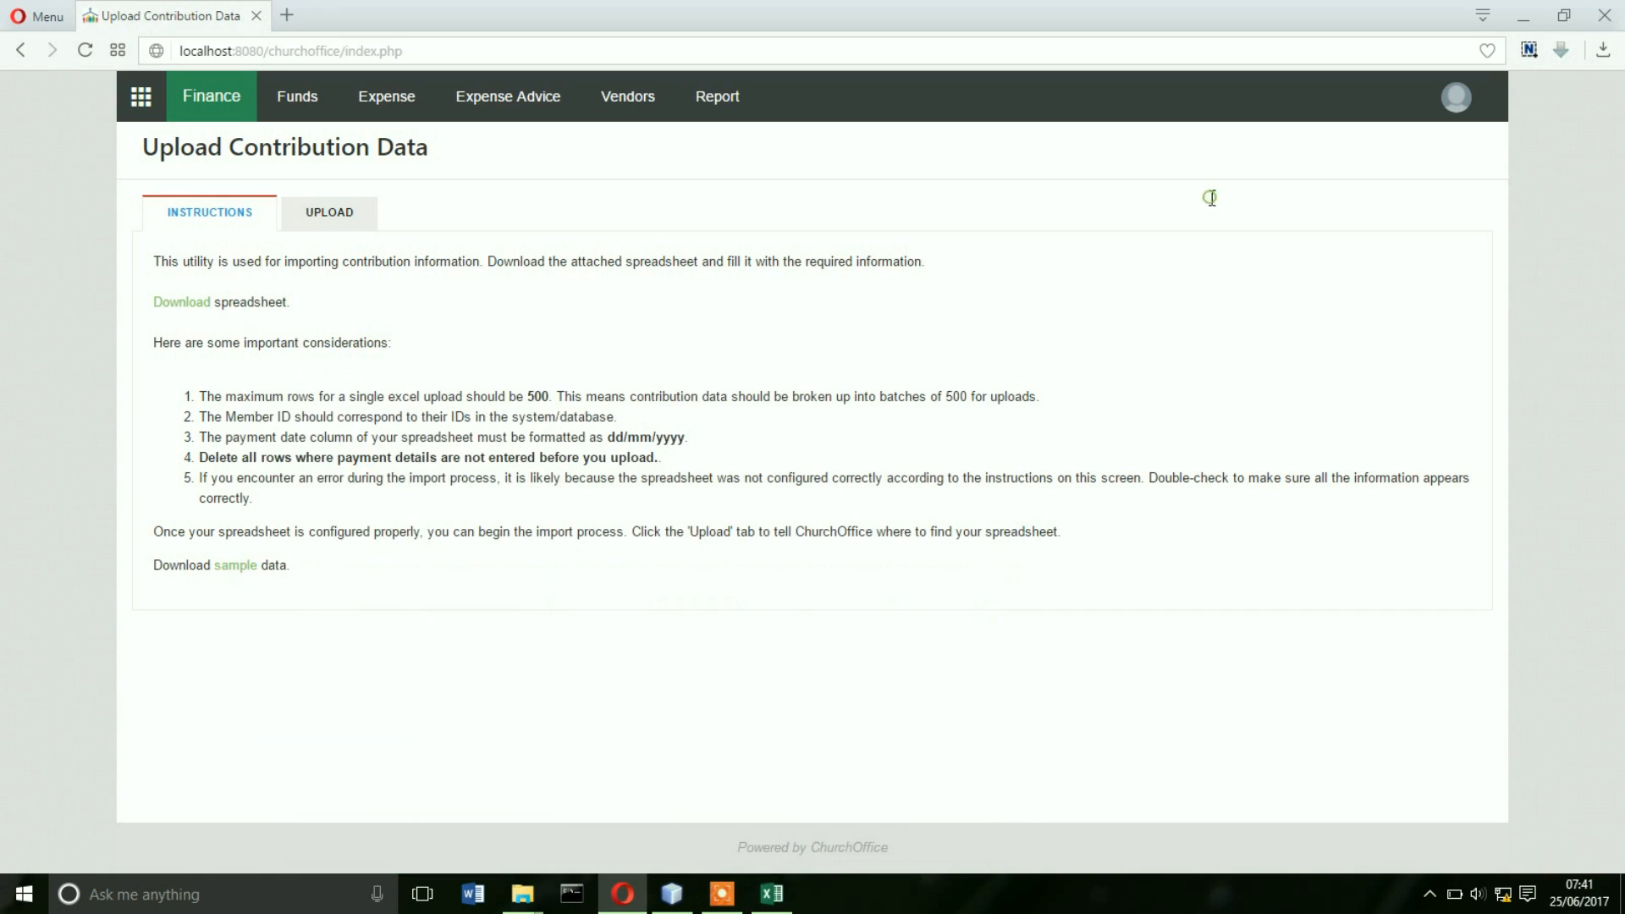
pyautogui.click(771, 894)
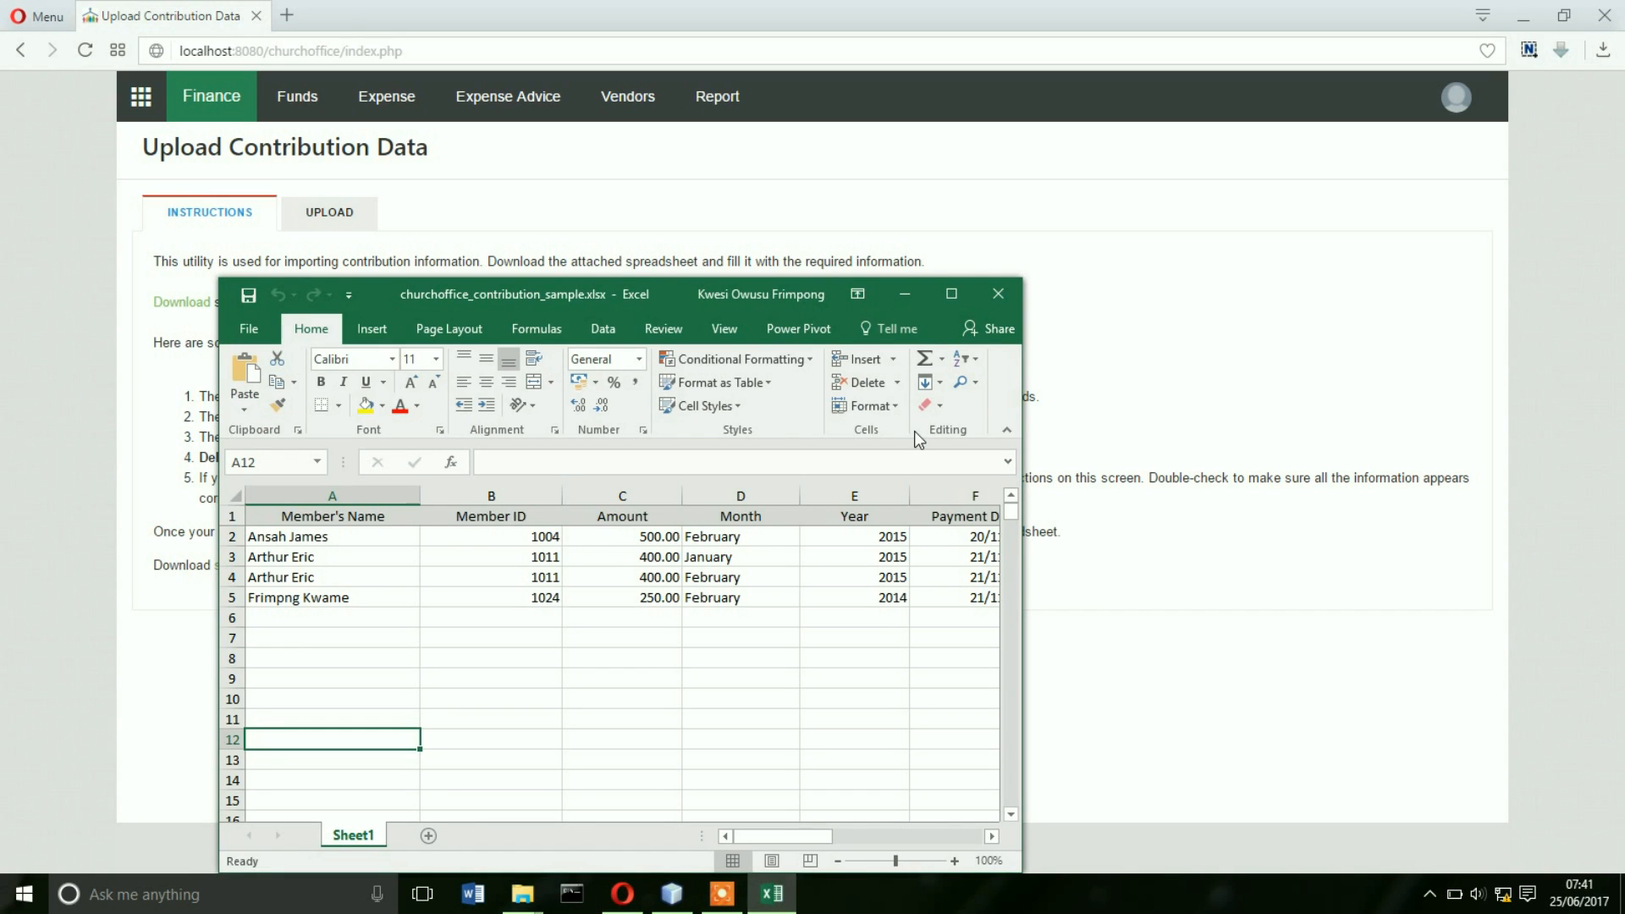
pyautogui.click(951, 296)
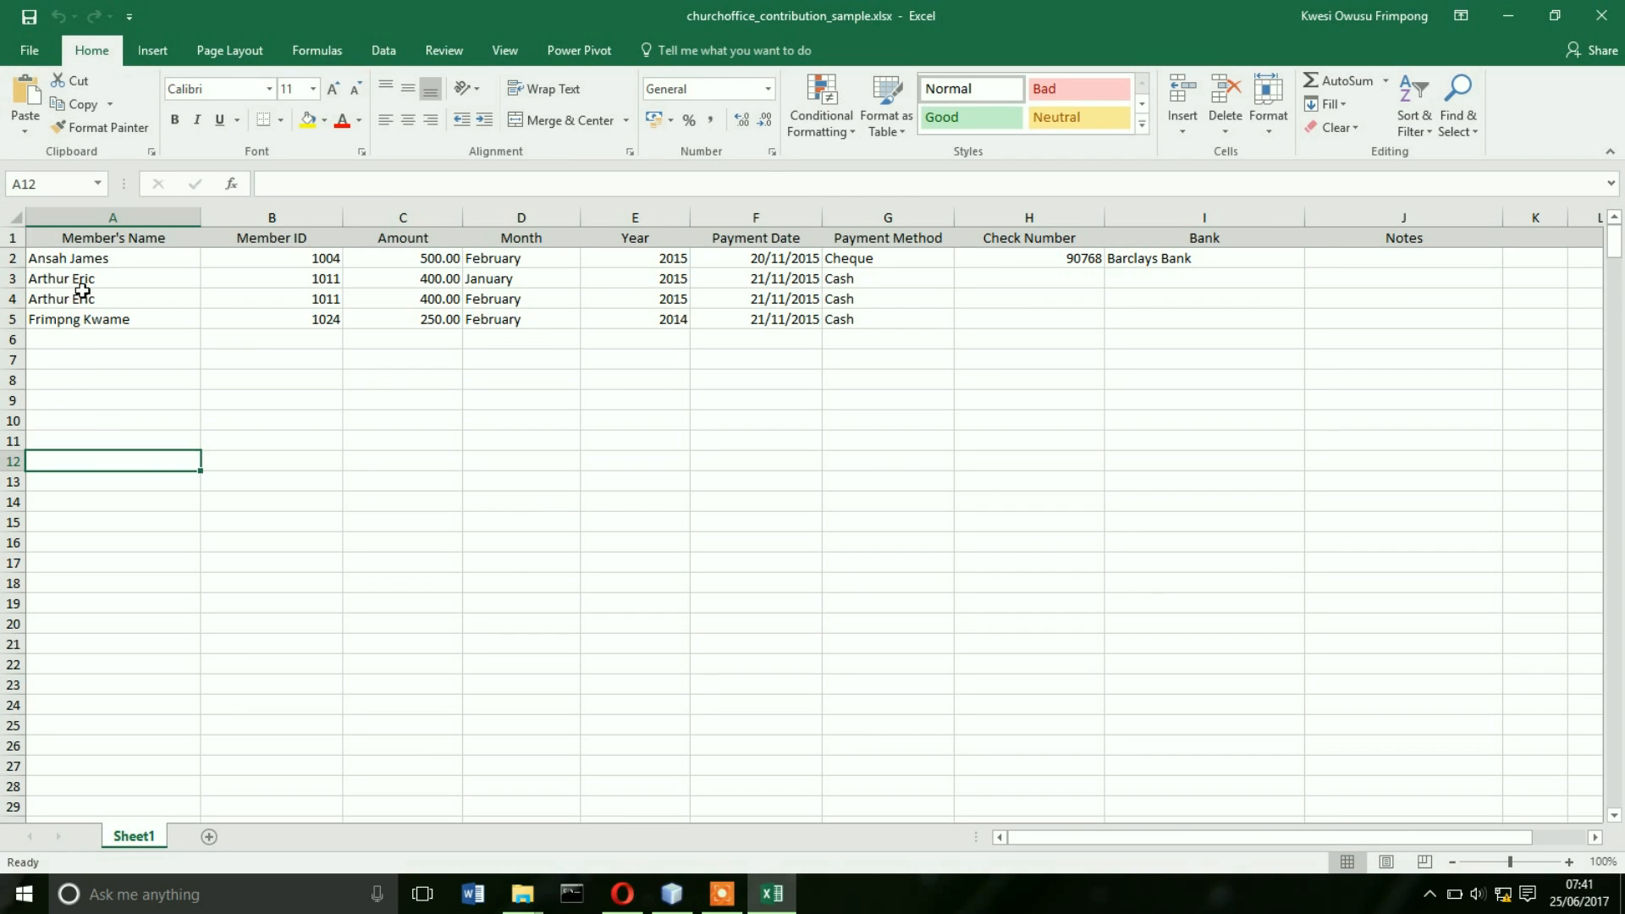
# - Review the sample row's name, Member ID, Amount, Month, Year and Payment Date in A2–F2
pyautogui.click(103, 263)
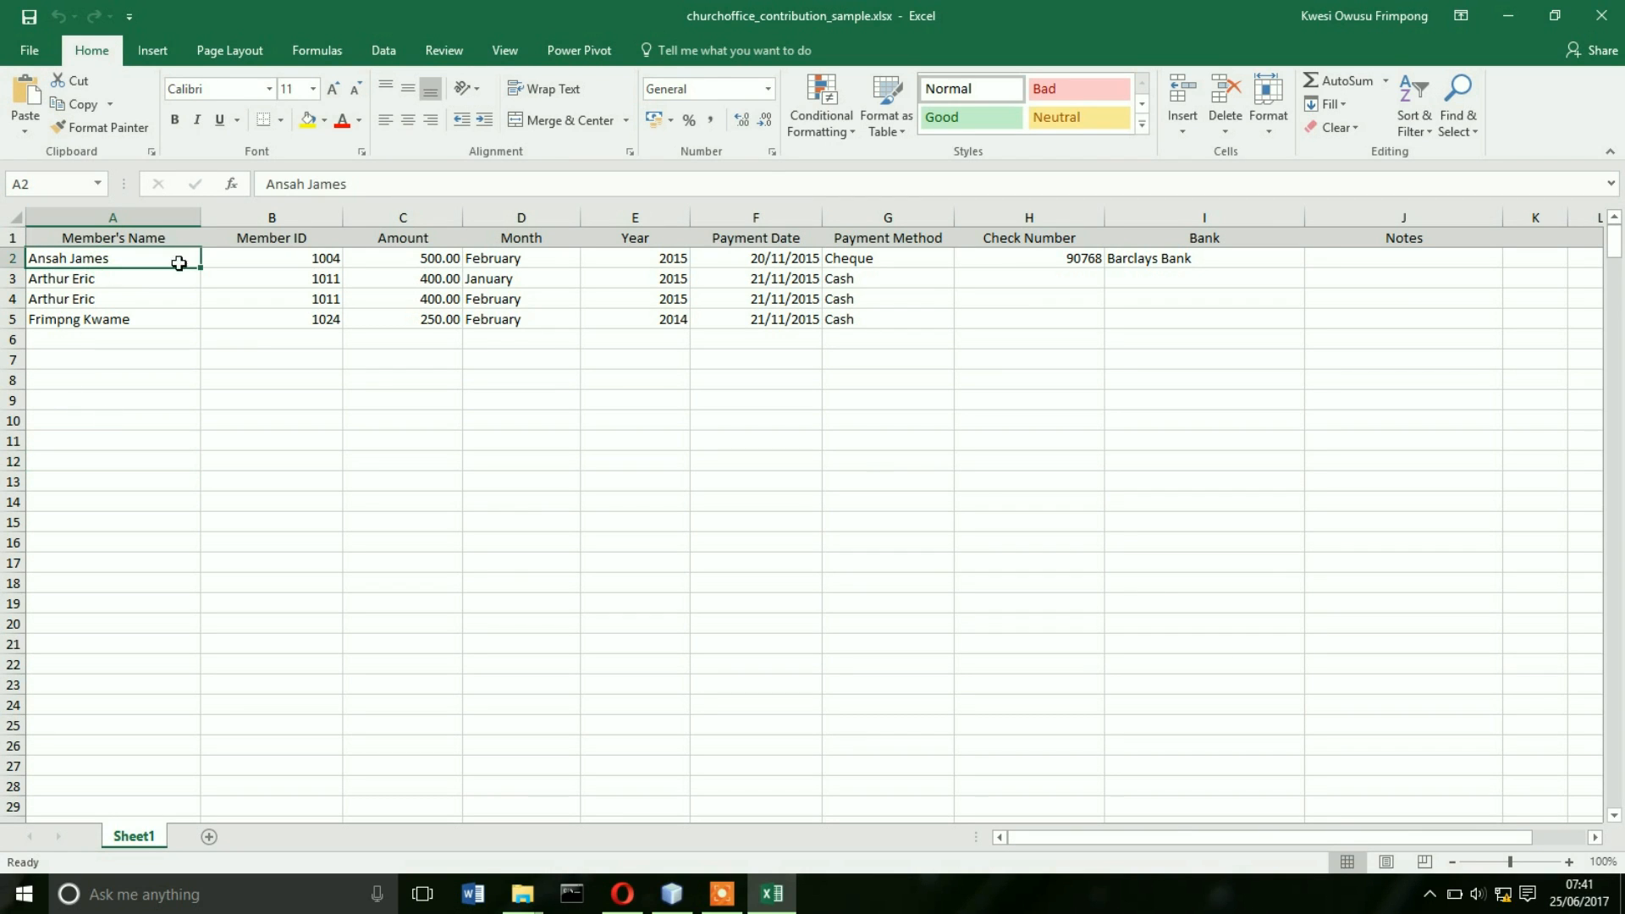
pyautogui.click(273, 260)
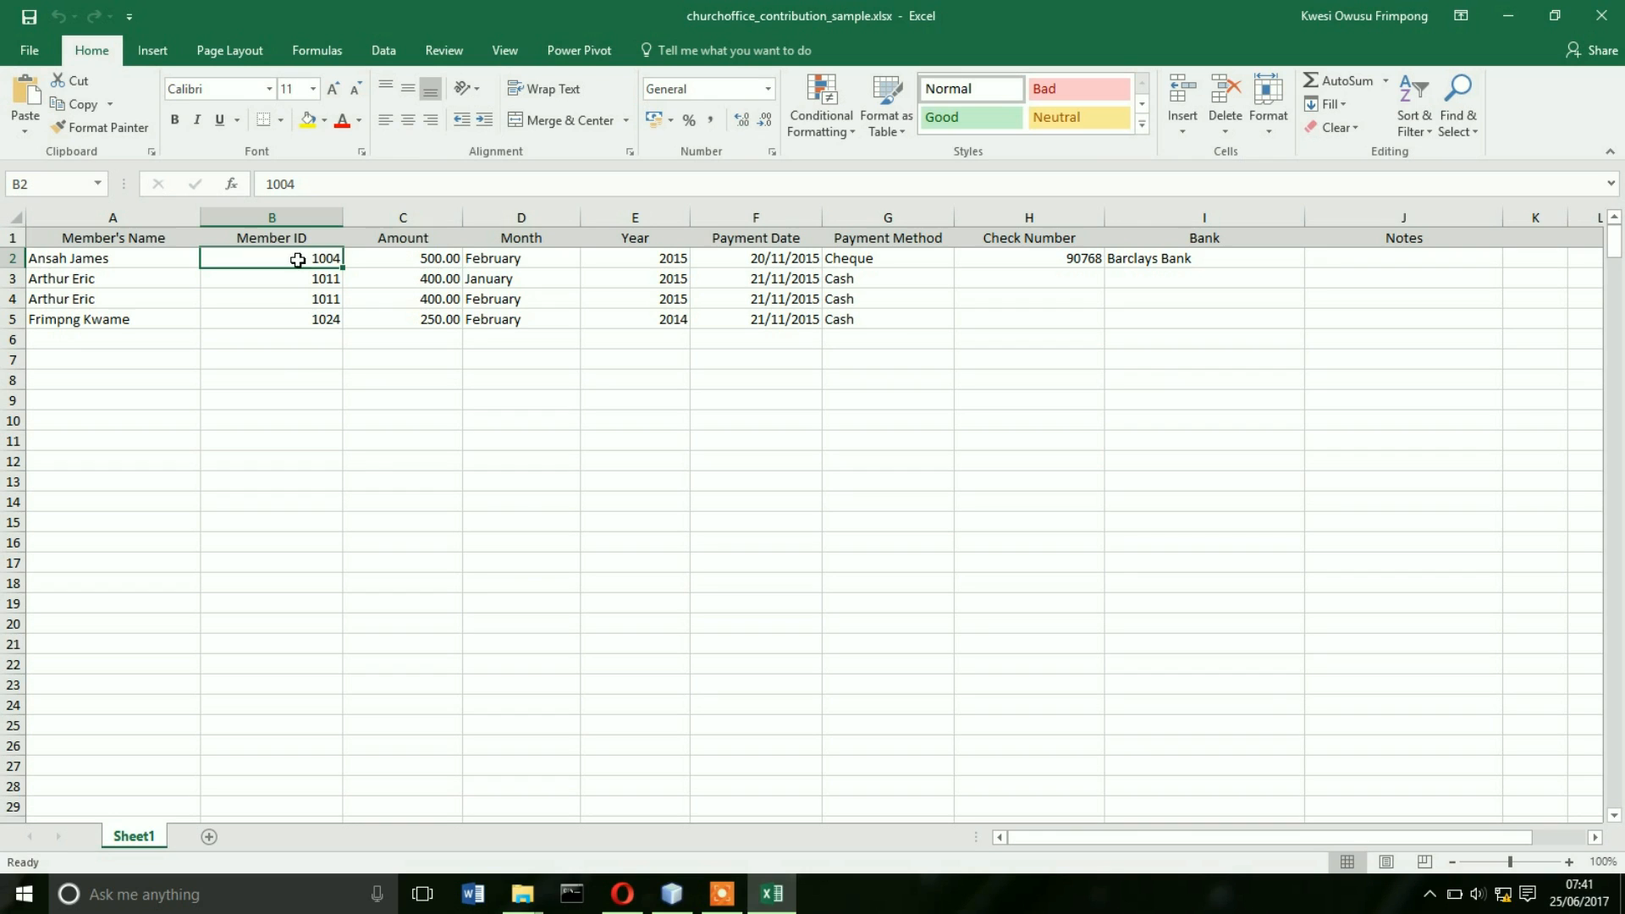
pyautogui.click(413, 256)
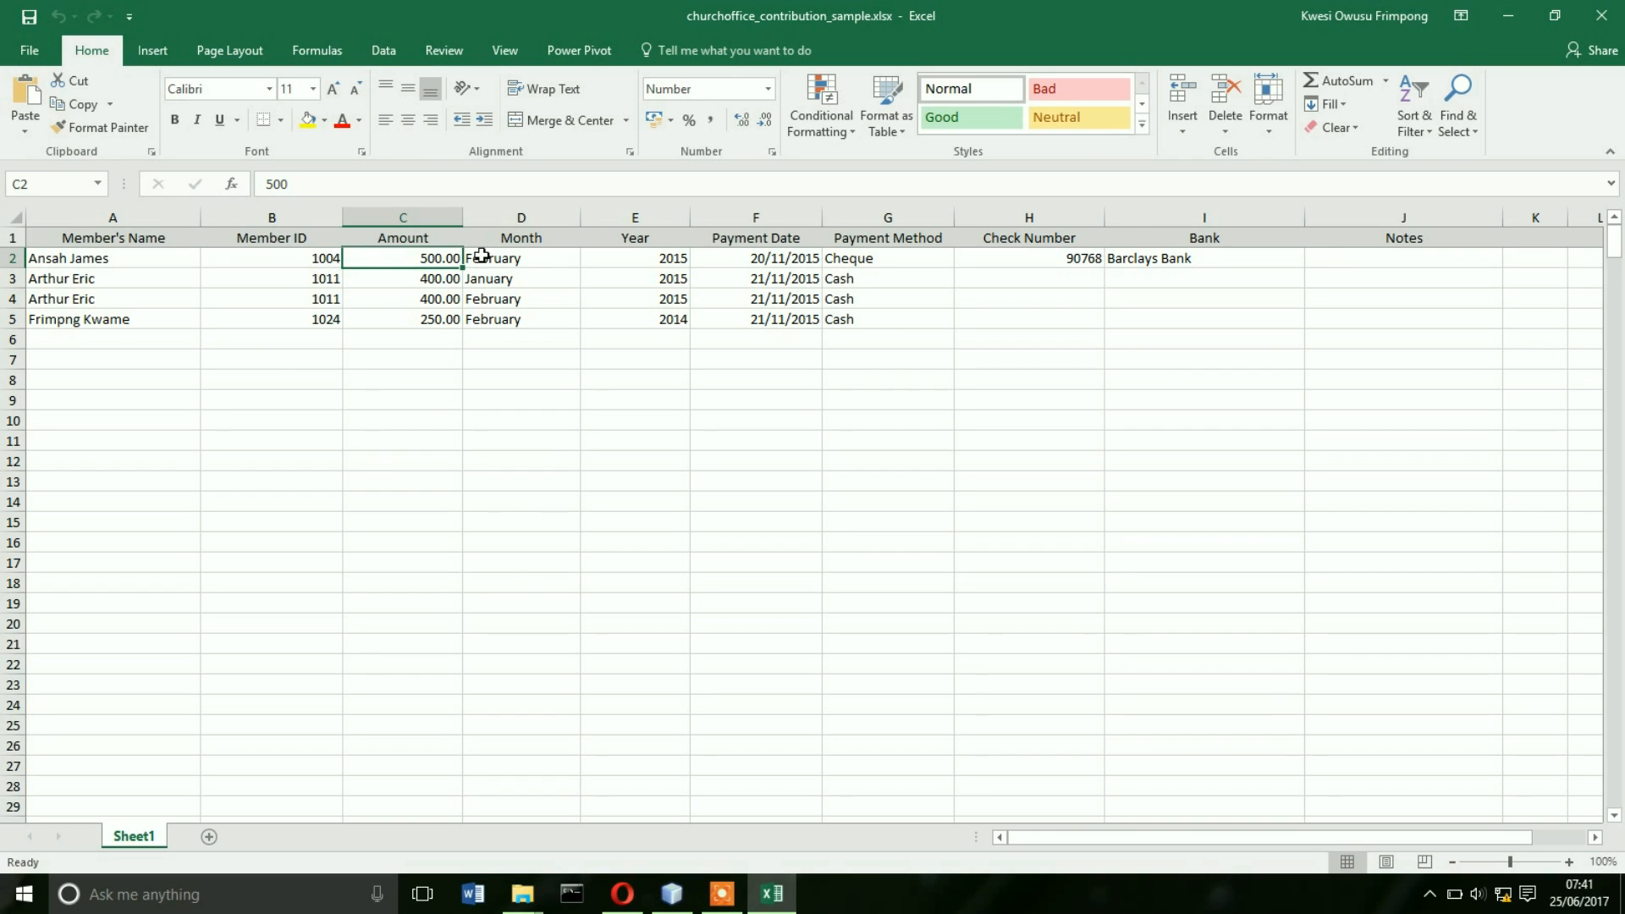
pyautogui.click(519, 255)
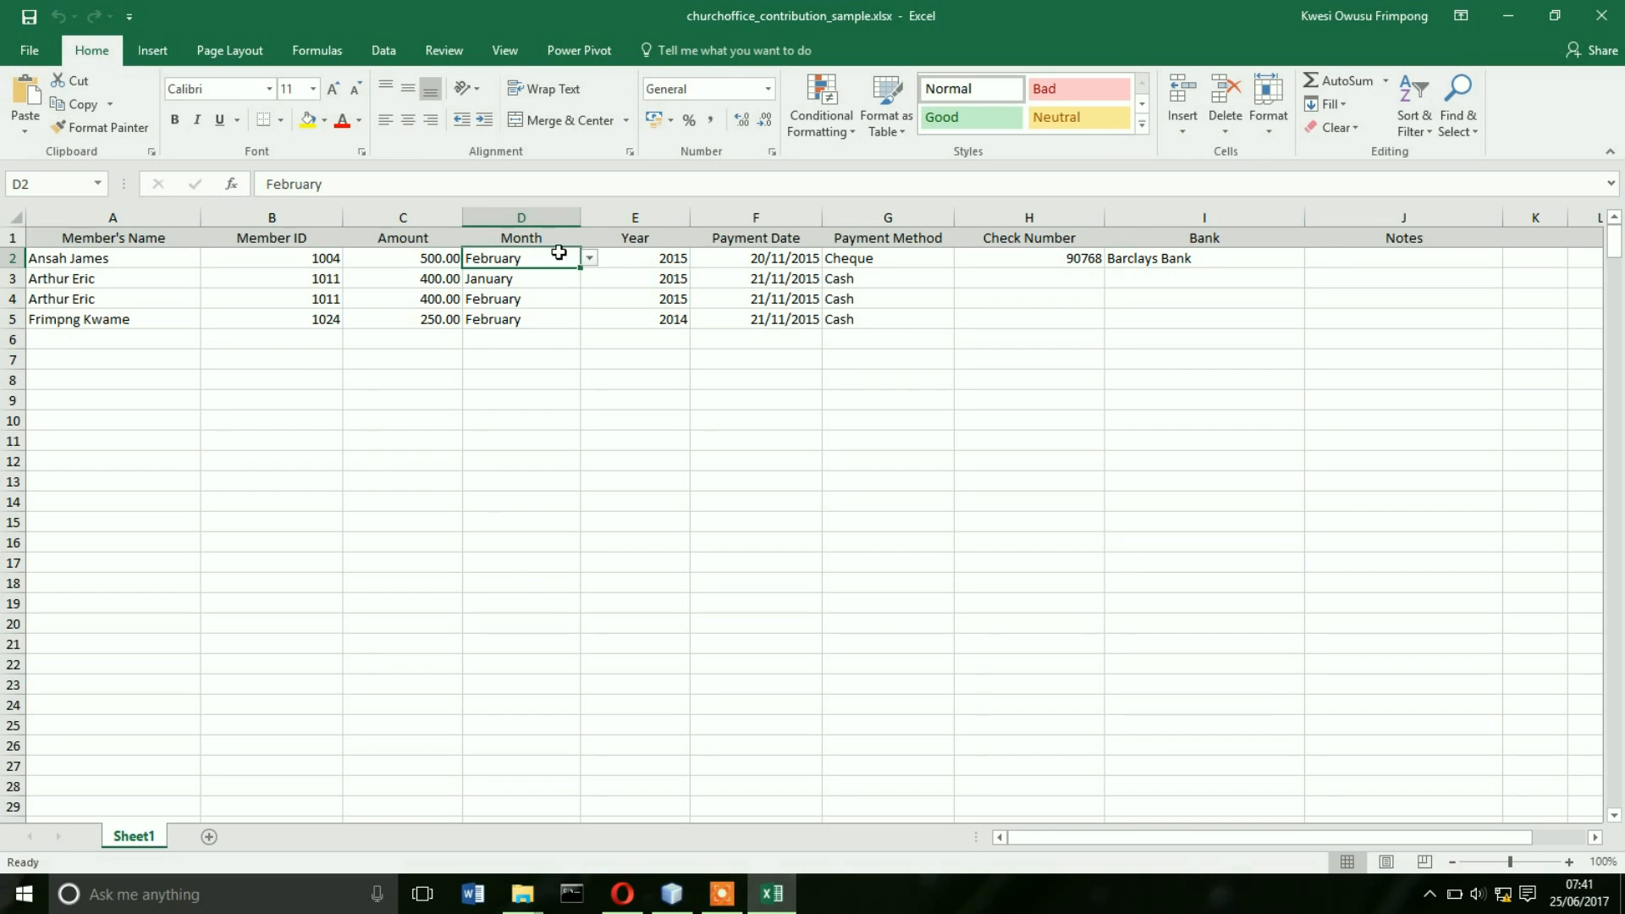
pyautogui.click(670, 254)
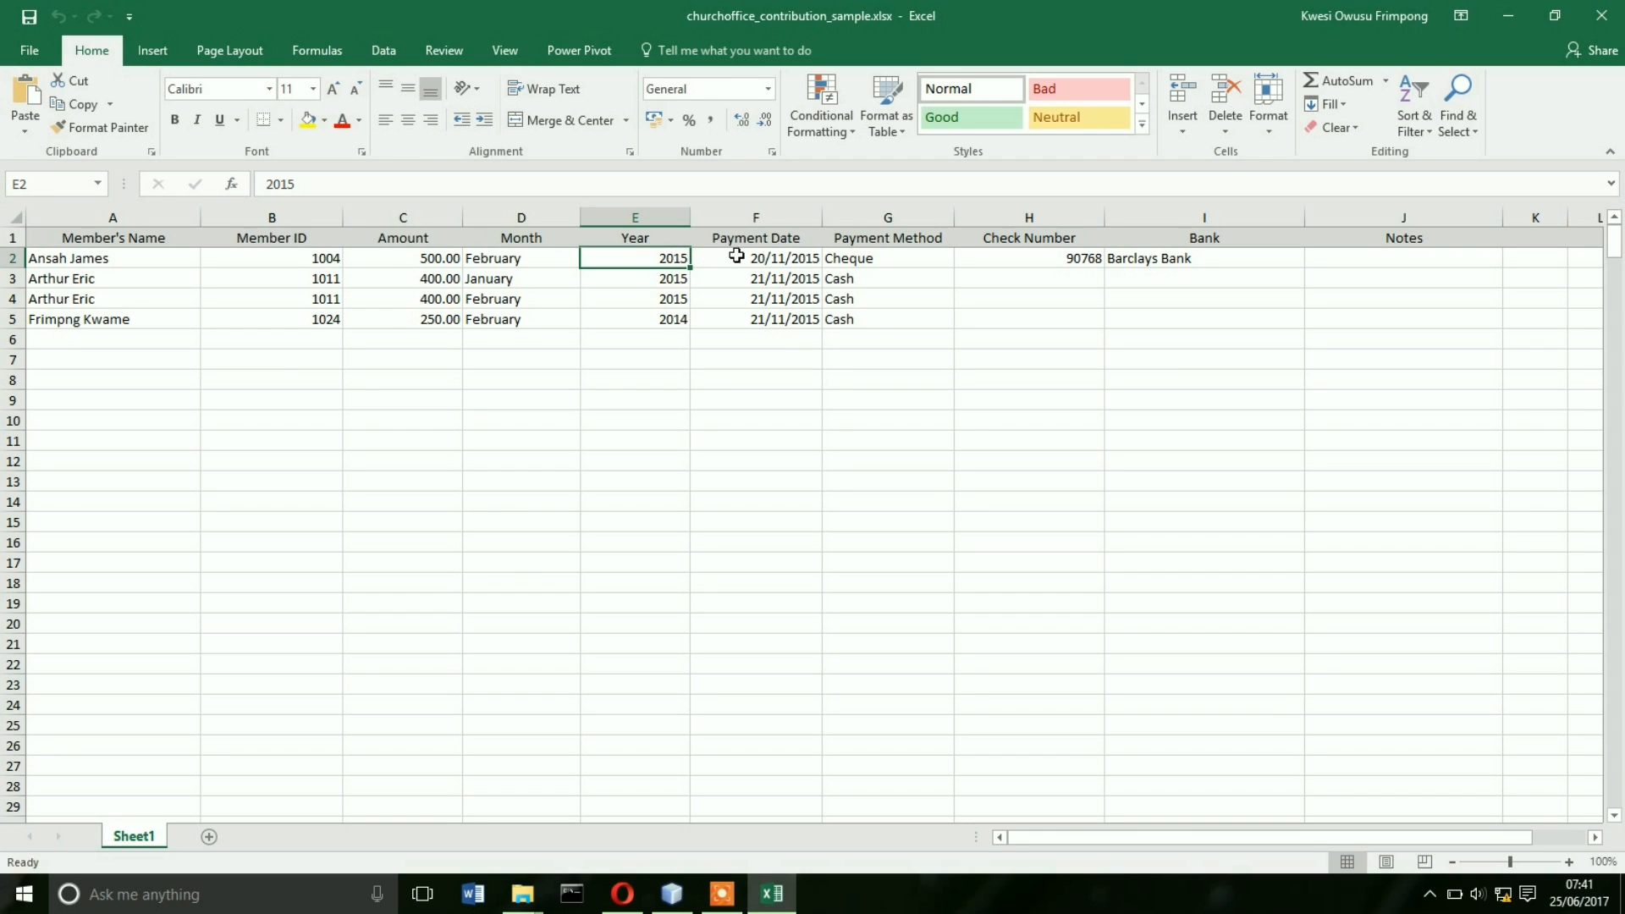
pyautogui.click(767, 259)
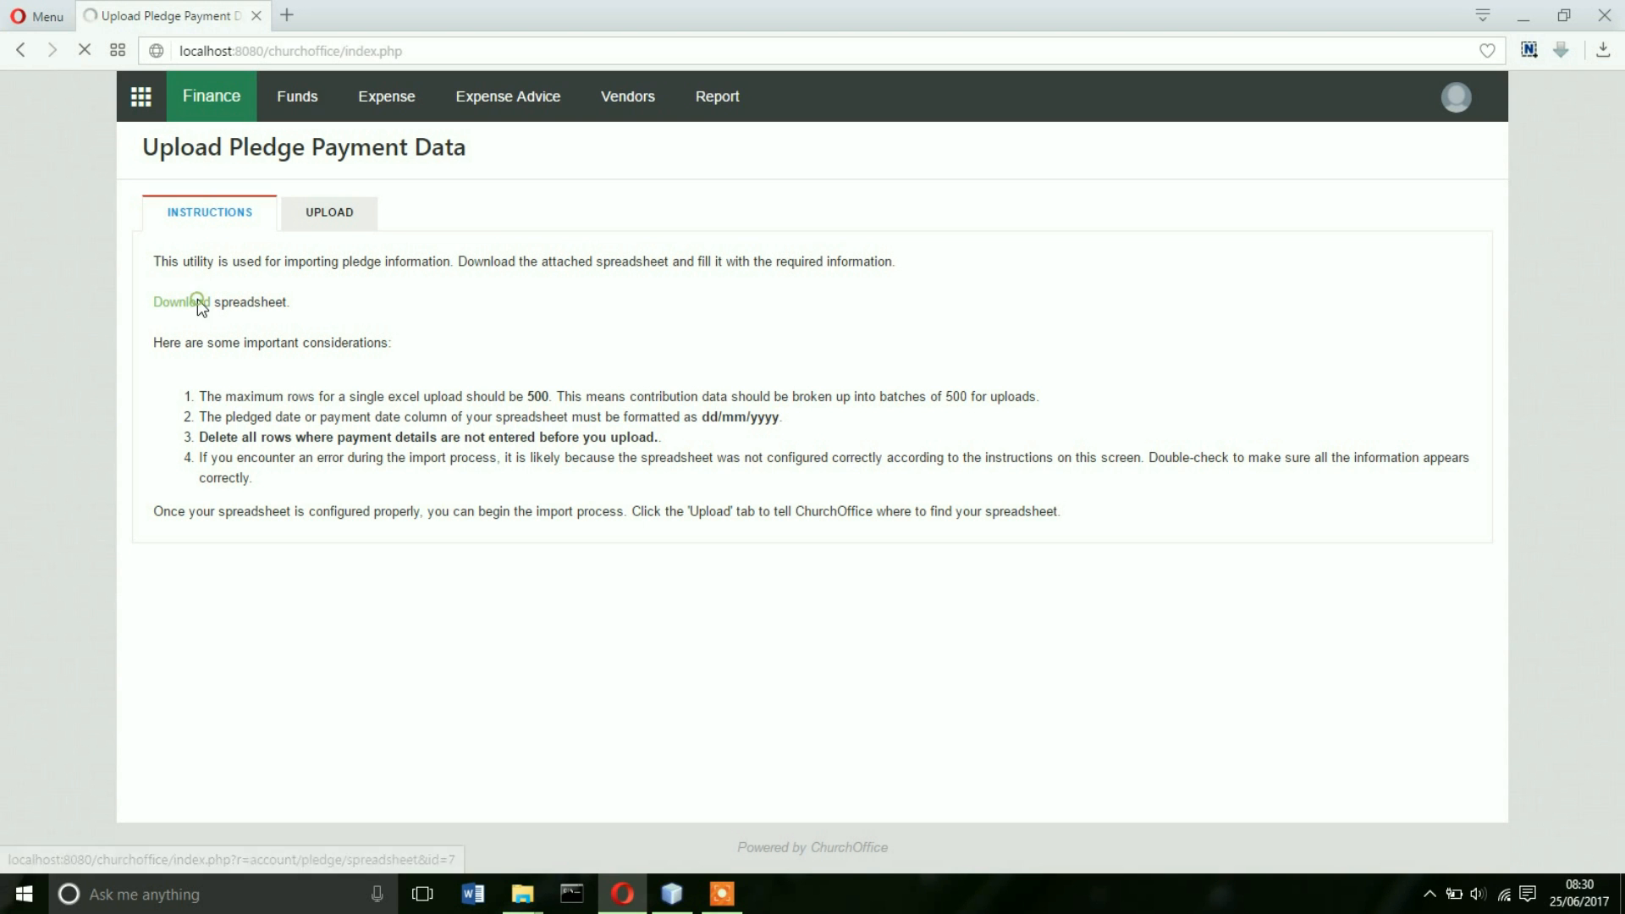
pyautogui.click(196, 301)
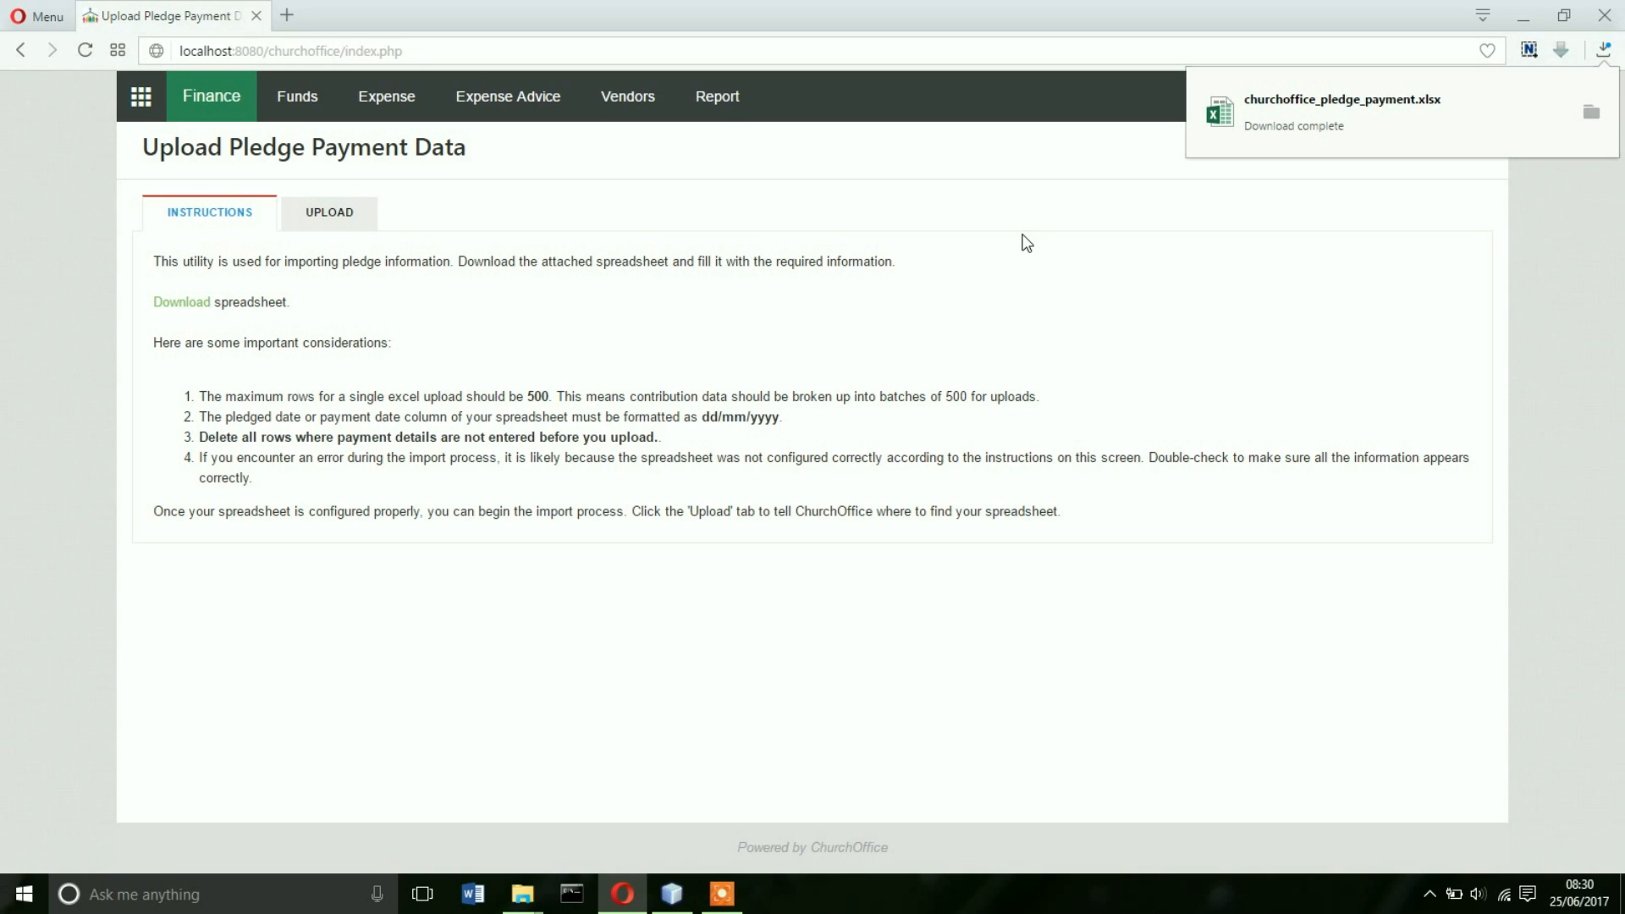
# - Dismiss the download-complete notice for the pledge payment spreadsheet
pyautogui.click(1304, 125)
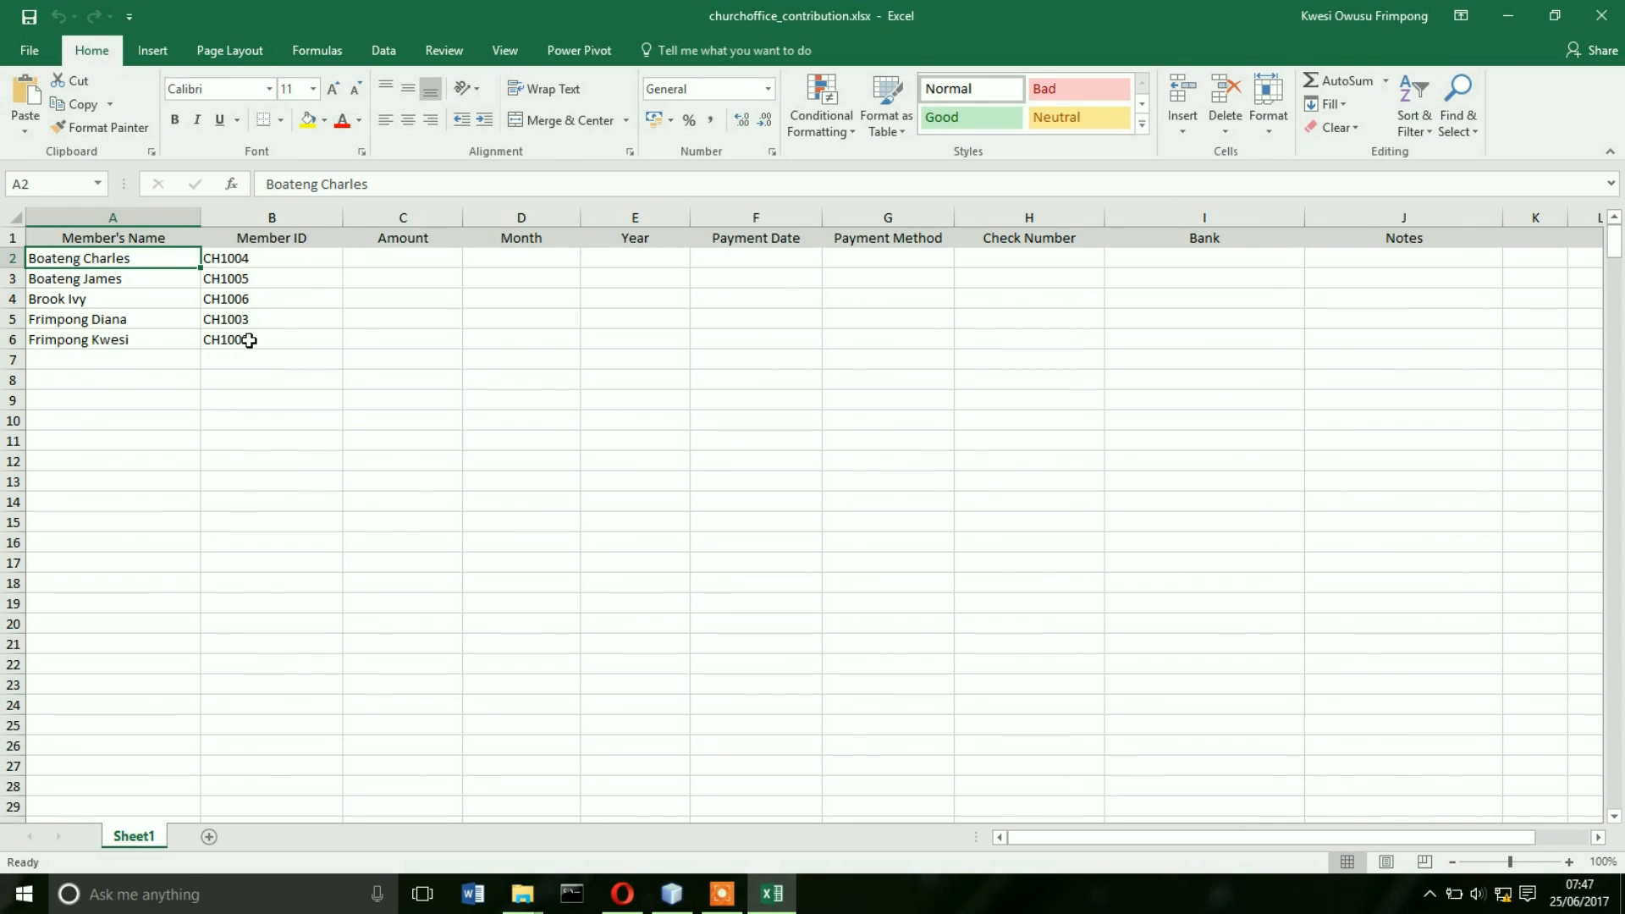
# - Enter amount 200, month June and year 2017 in the first member's row
pyautogui.click(392, 258)
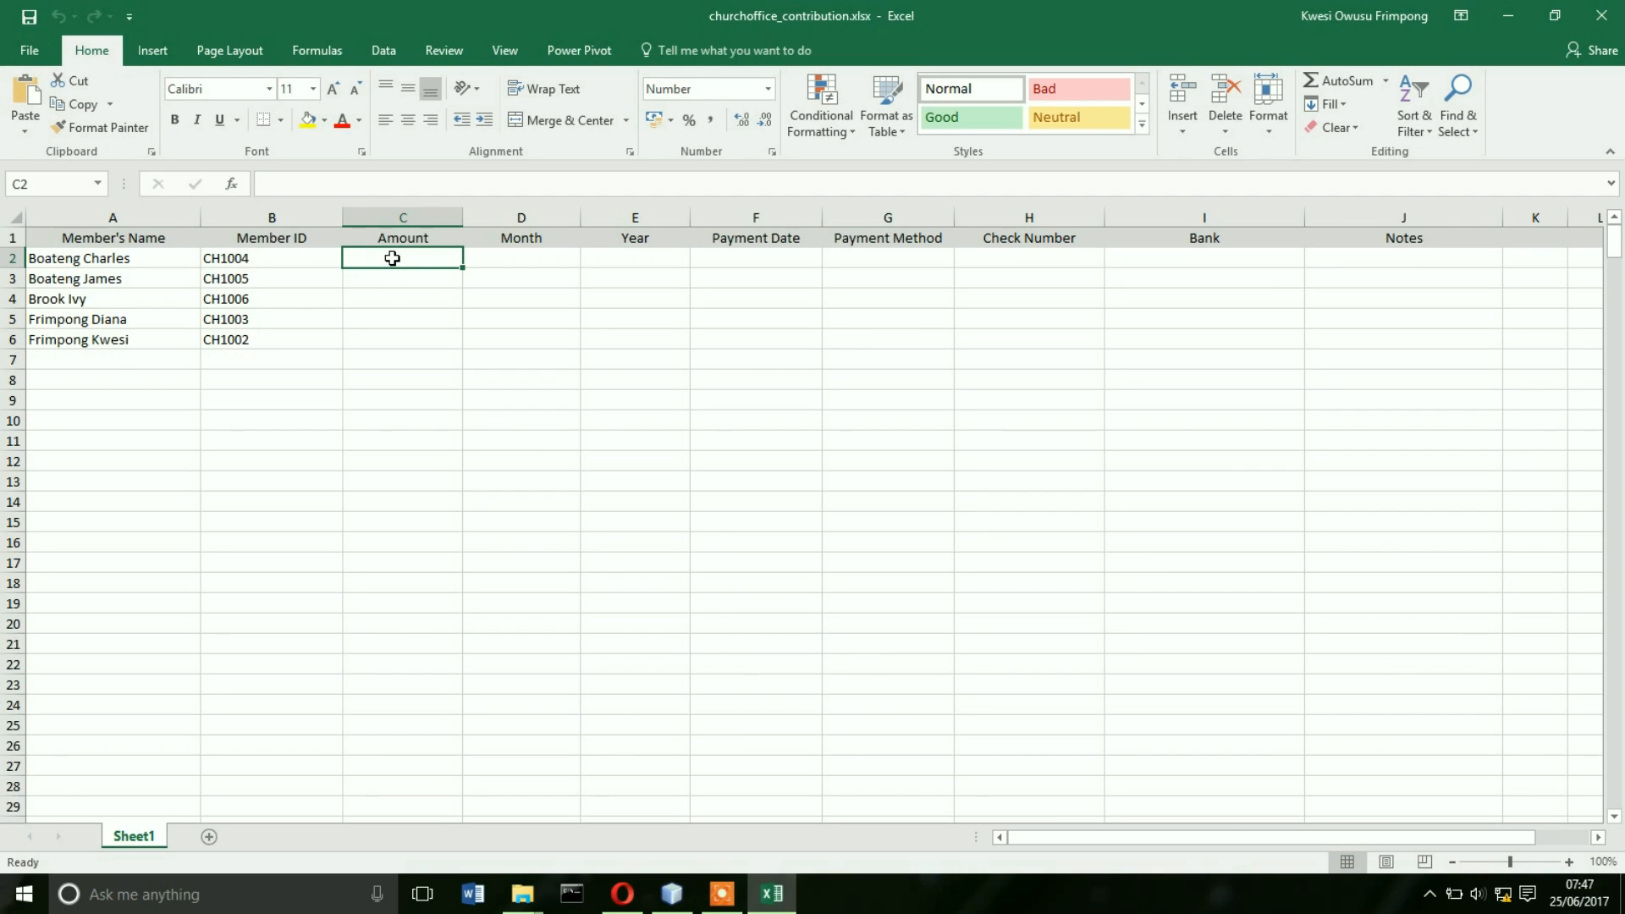
pyautogui.write('200')
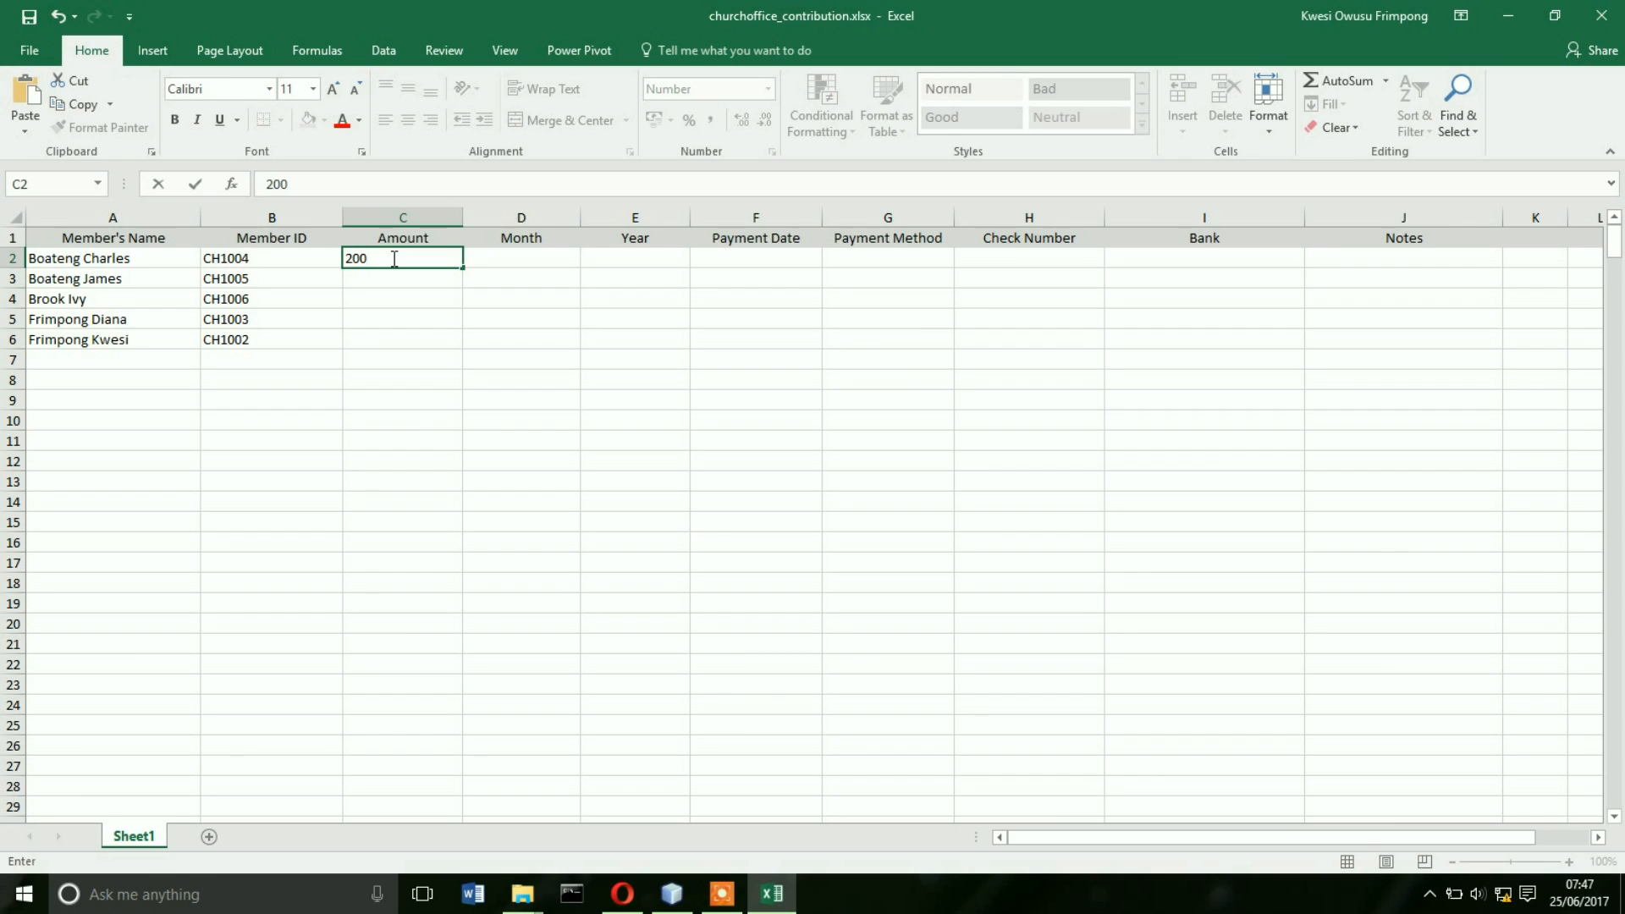
pyautogui.press('Tab')
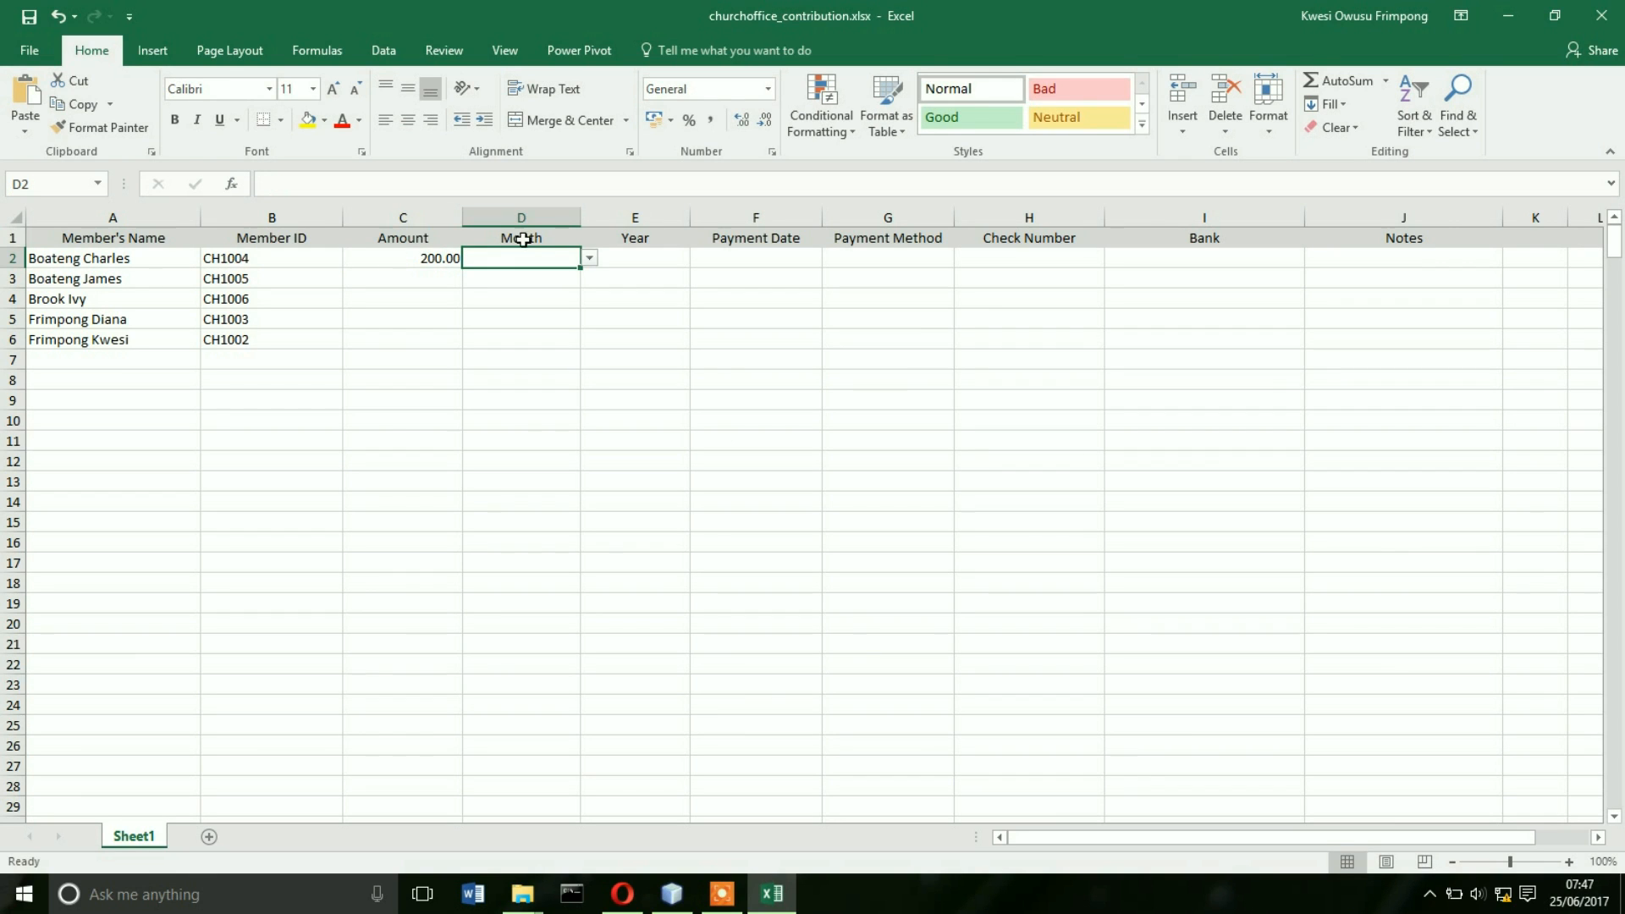
pyautogui.click(586, 261)
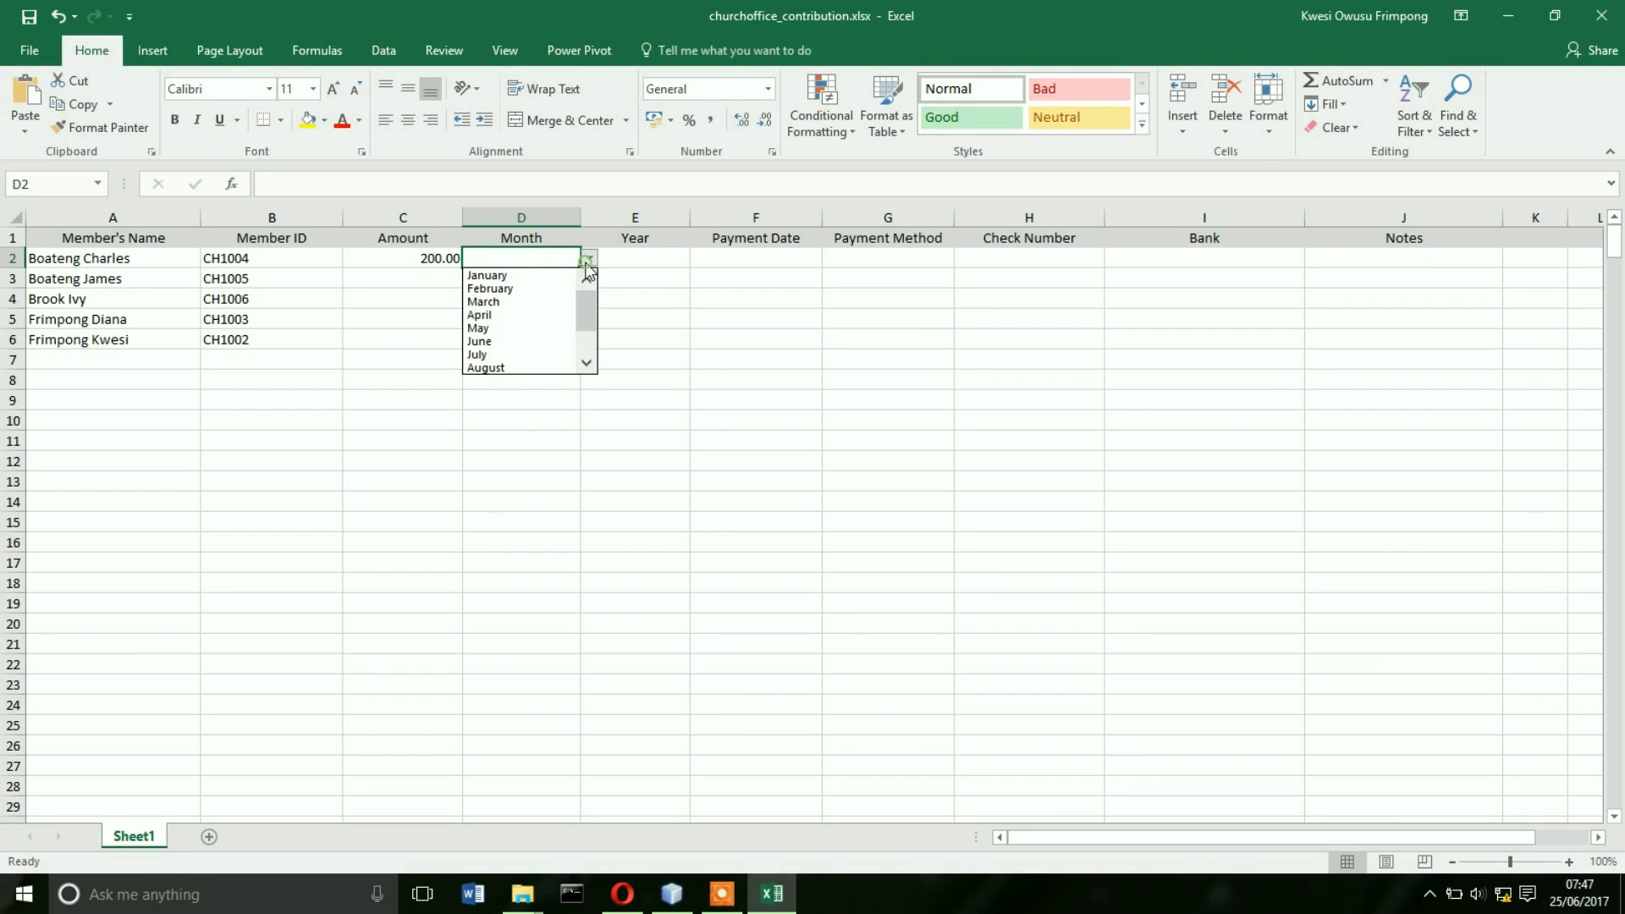
pyautogui.click(505, 342)
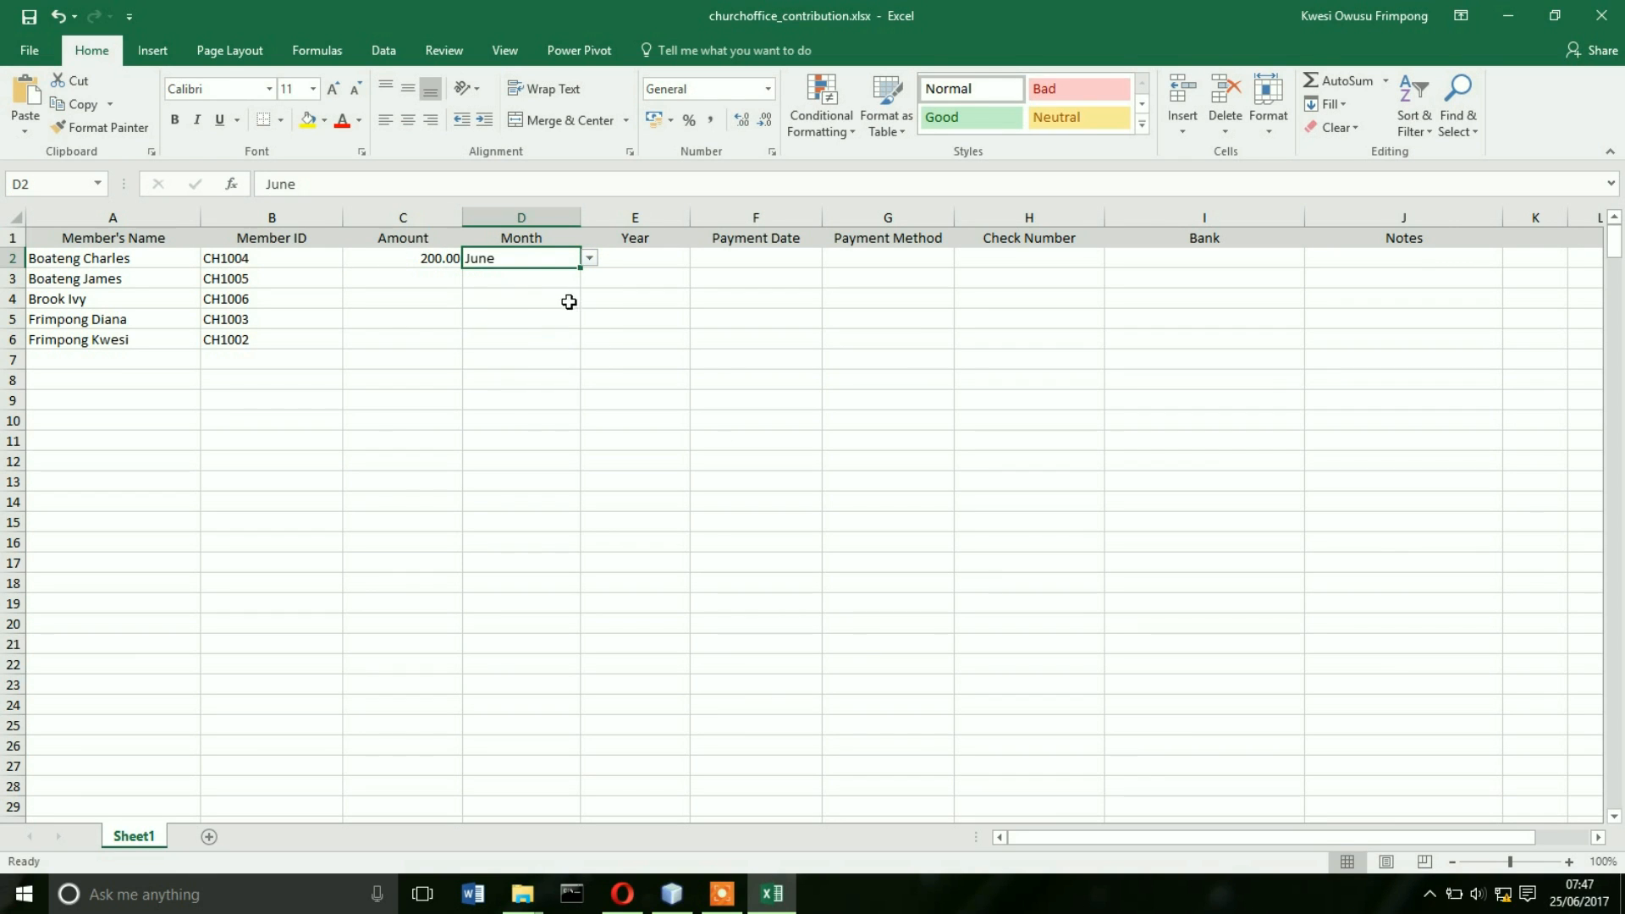
pyautogui.click(635, 259)
pyautogui.write('1')
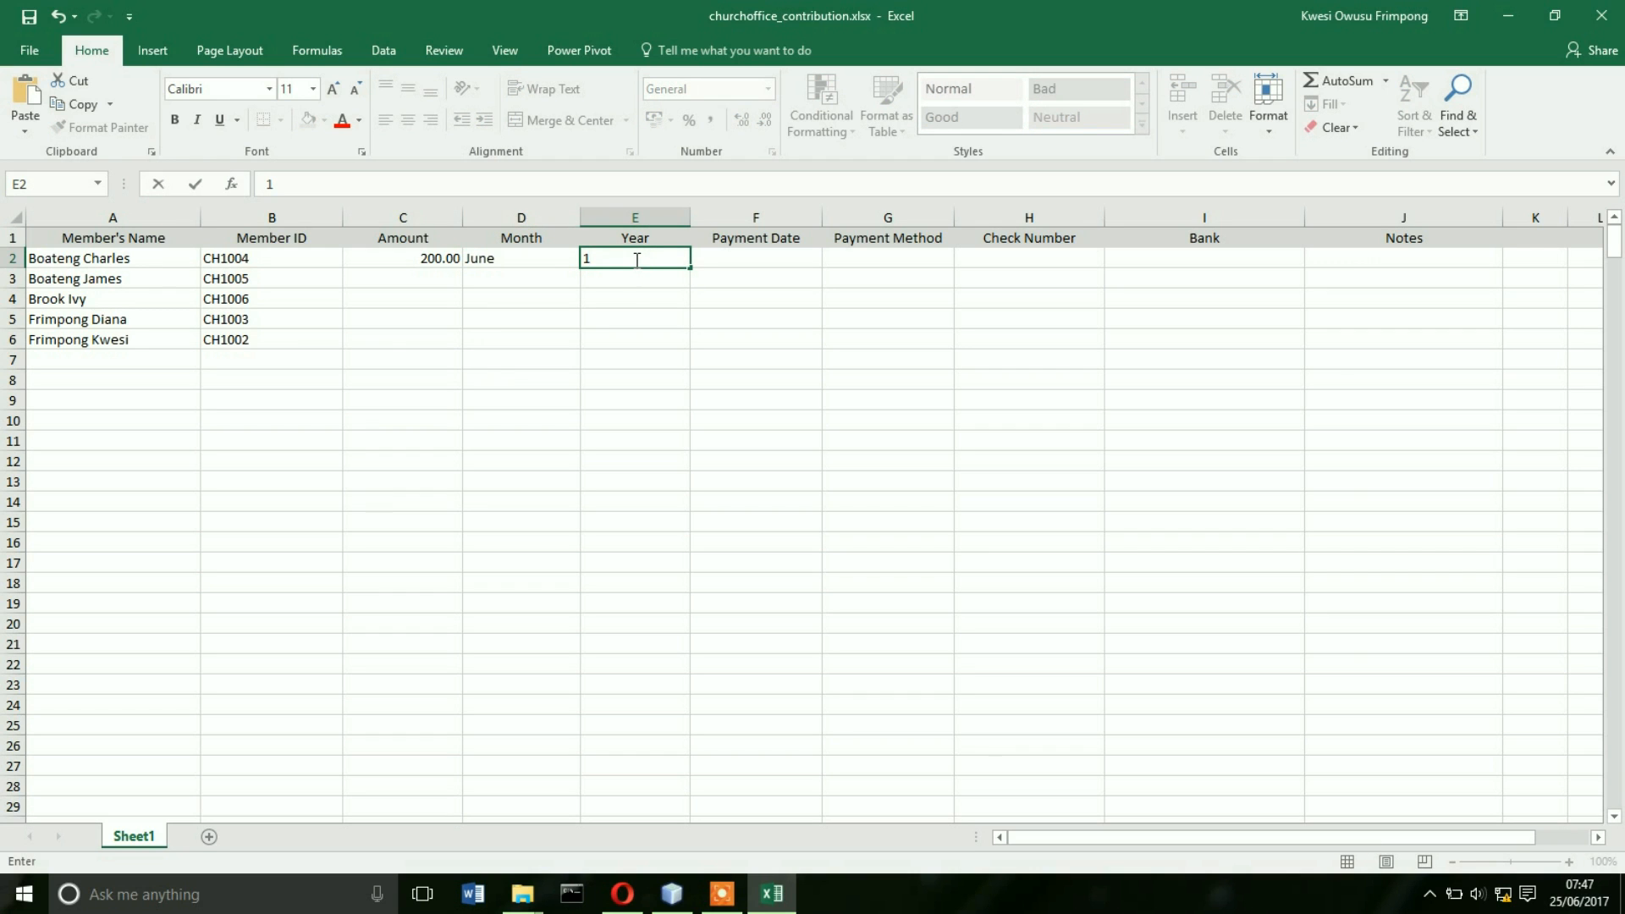
pyautogui.press('BackSpace')
pyautogui.write('2017')
# - Set row 2's payment date to 25/06/2017 and payment method to Cash
pyautogui.click(743, 261)
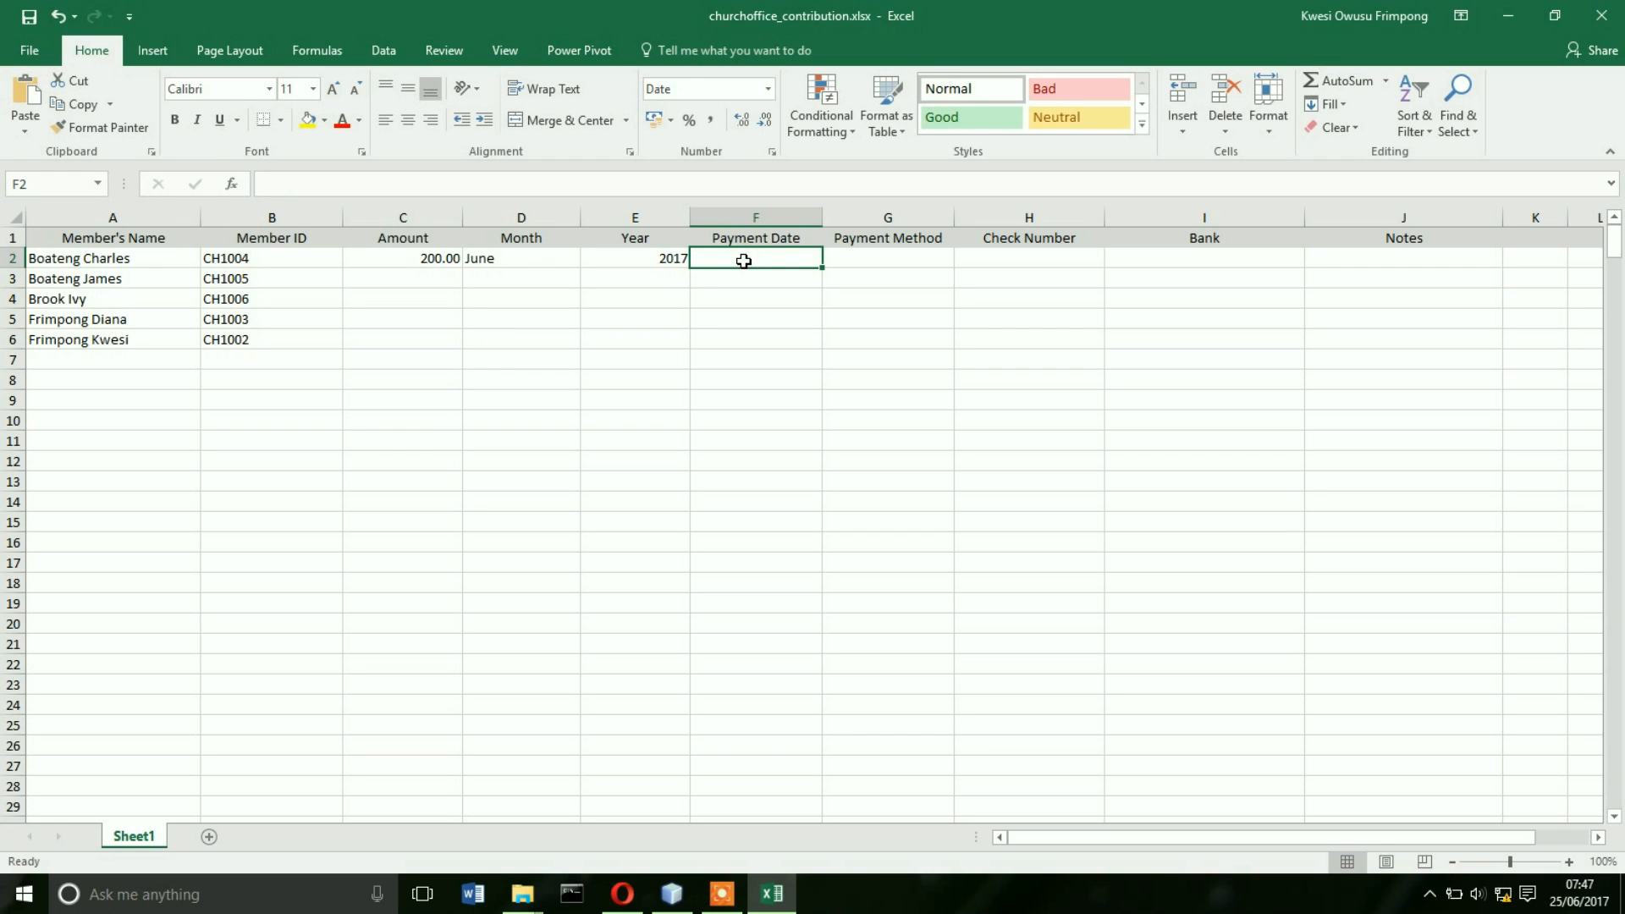
pyautogui.write('25/')
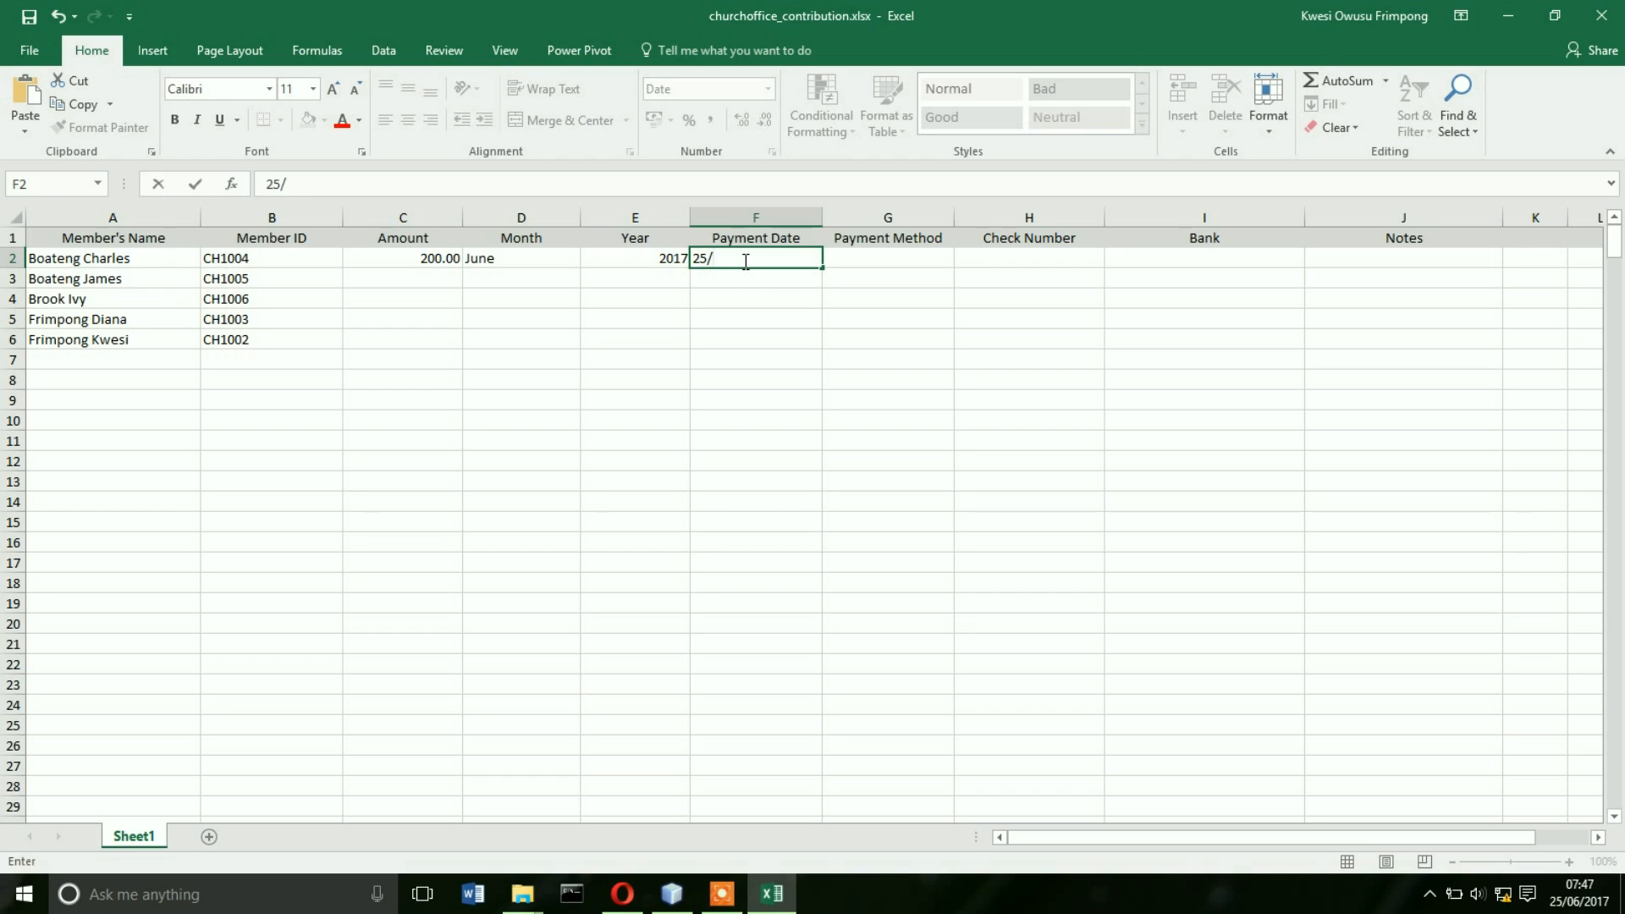
pyautogui.write('06/2017')
pyautogui.click(878, 255)
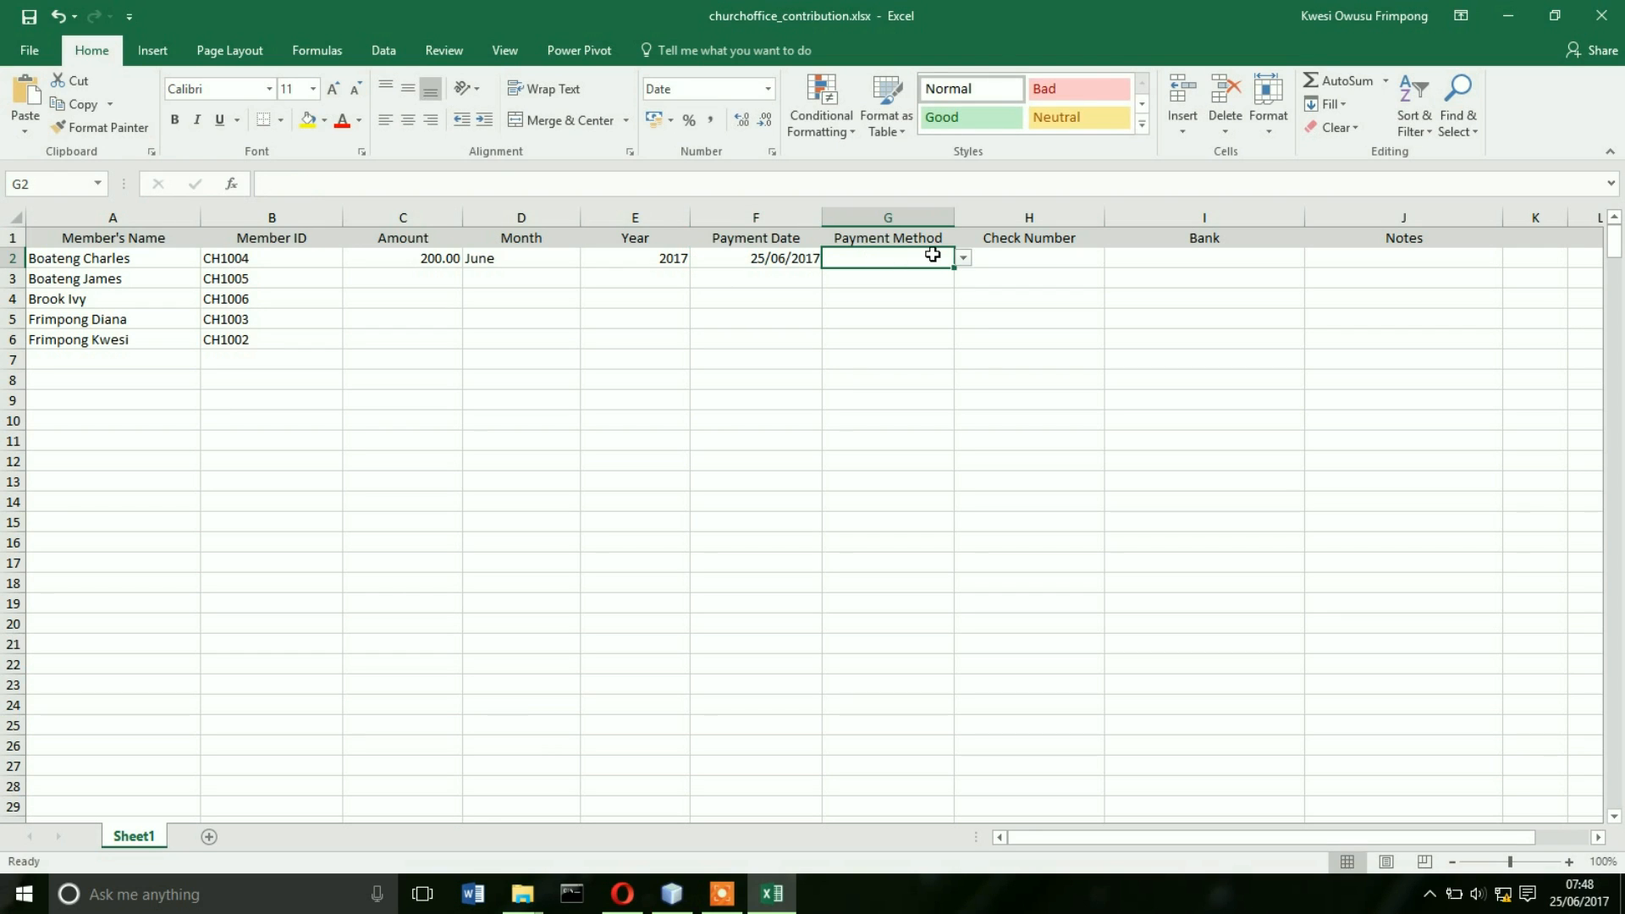
pyautogui.click(962, 263)
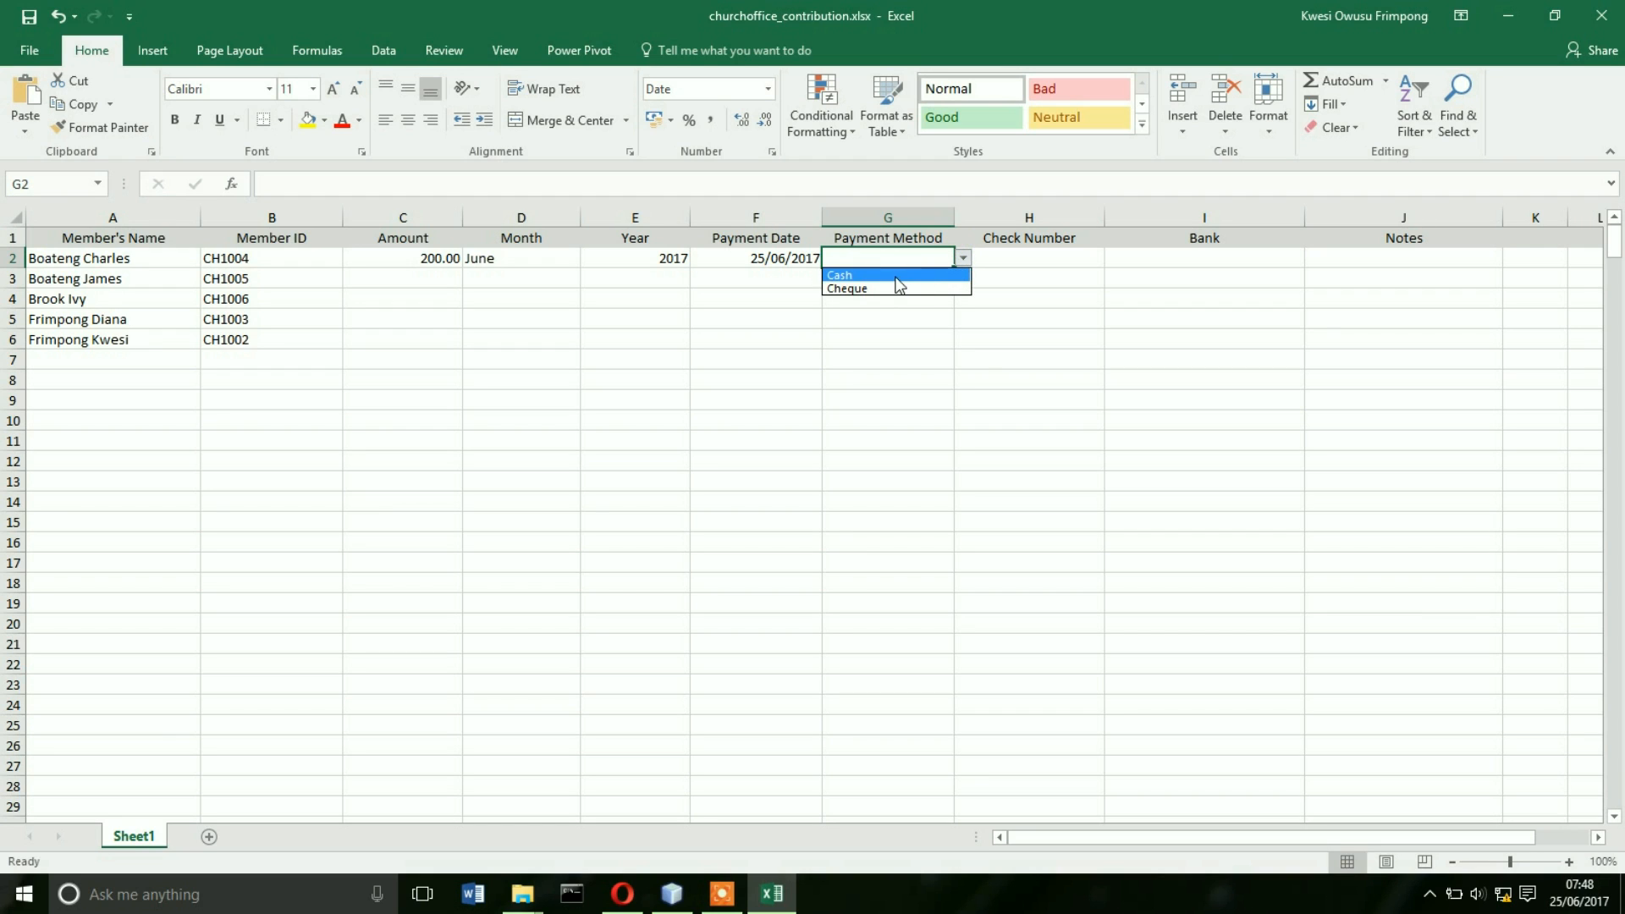
pyautogui.click(897, 276)
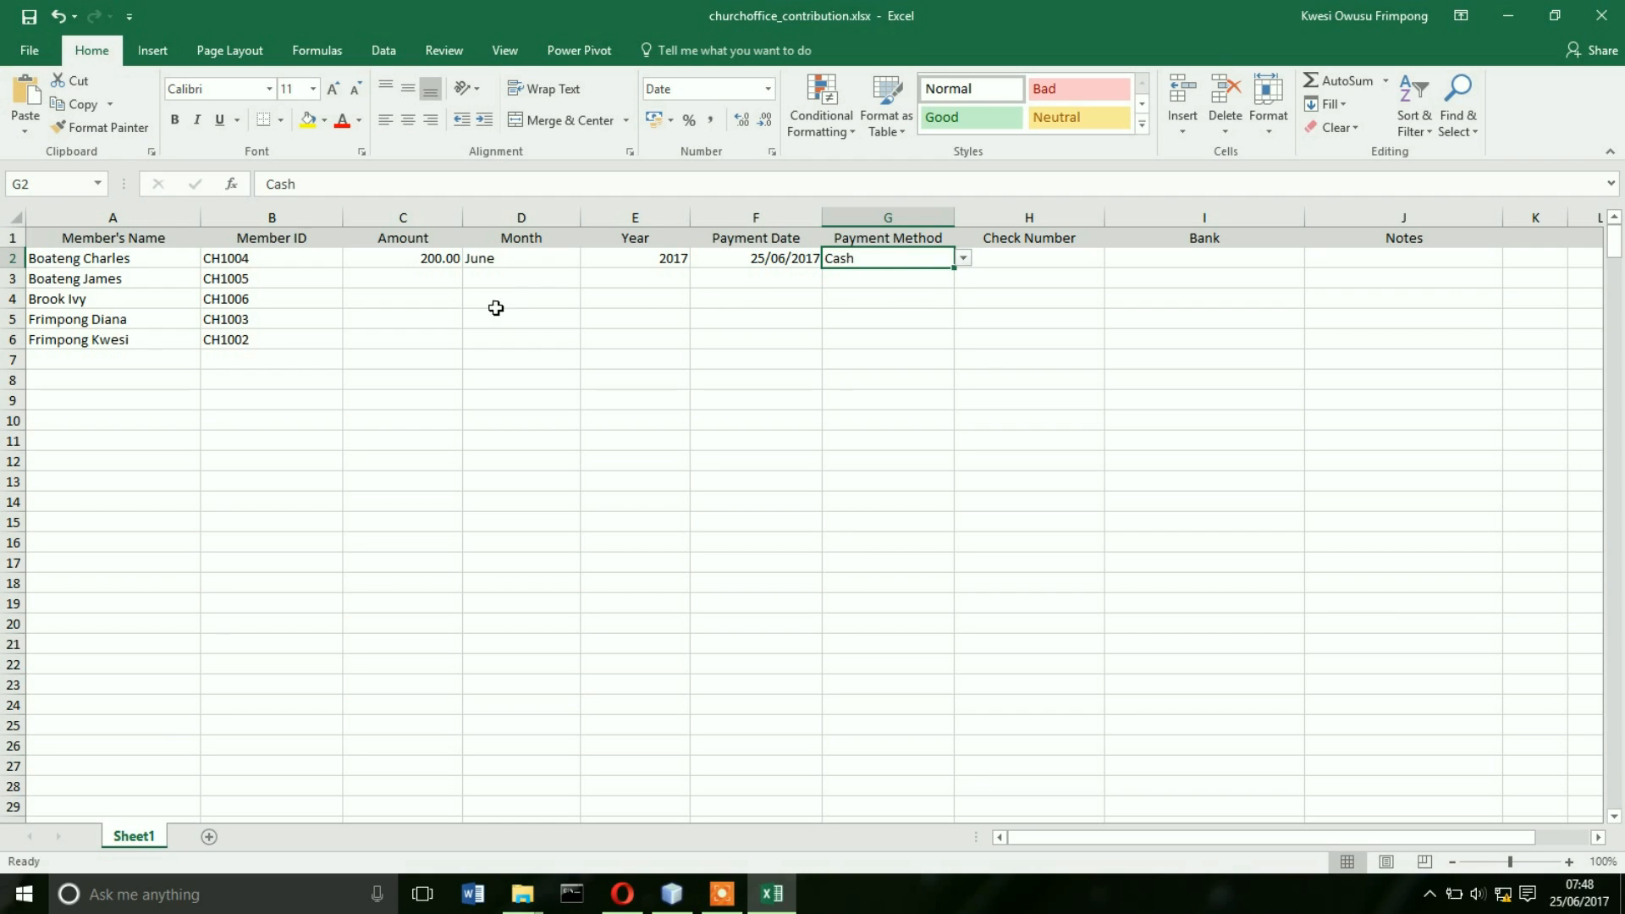
# - Fill row 3 with amount 150, month May and year 2017
pyautogui.click(415, 280)
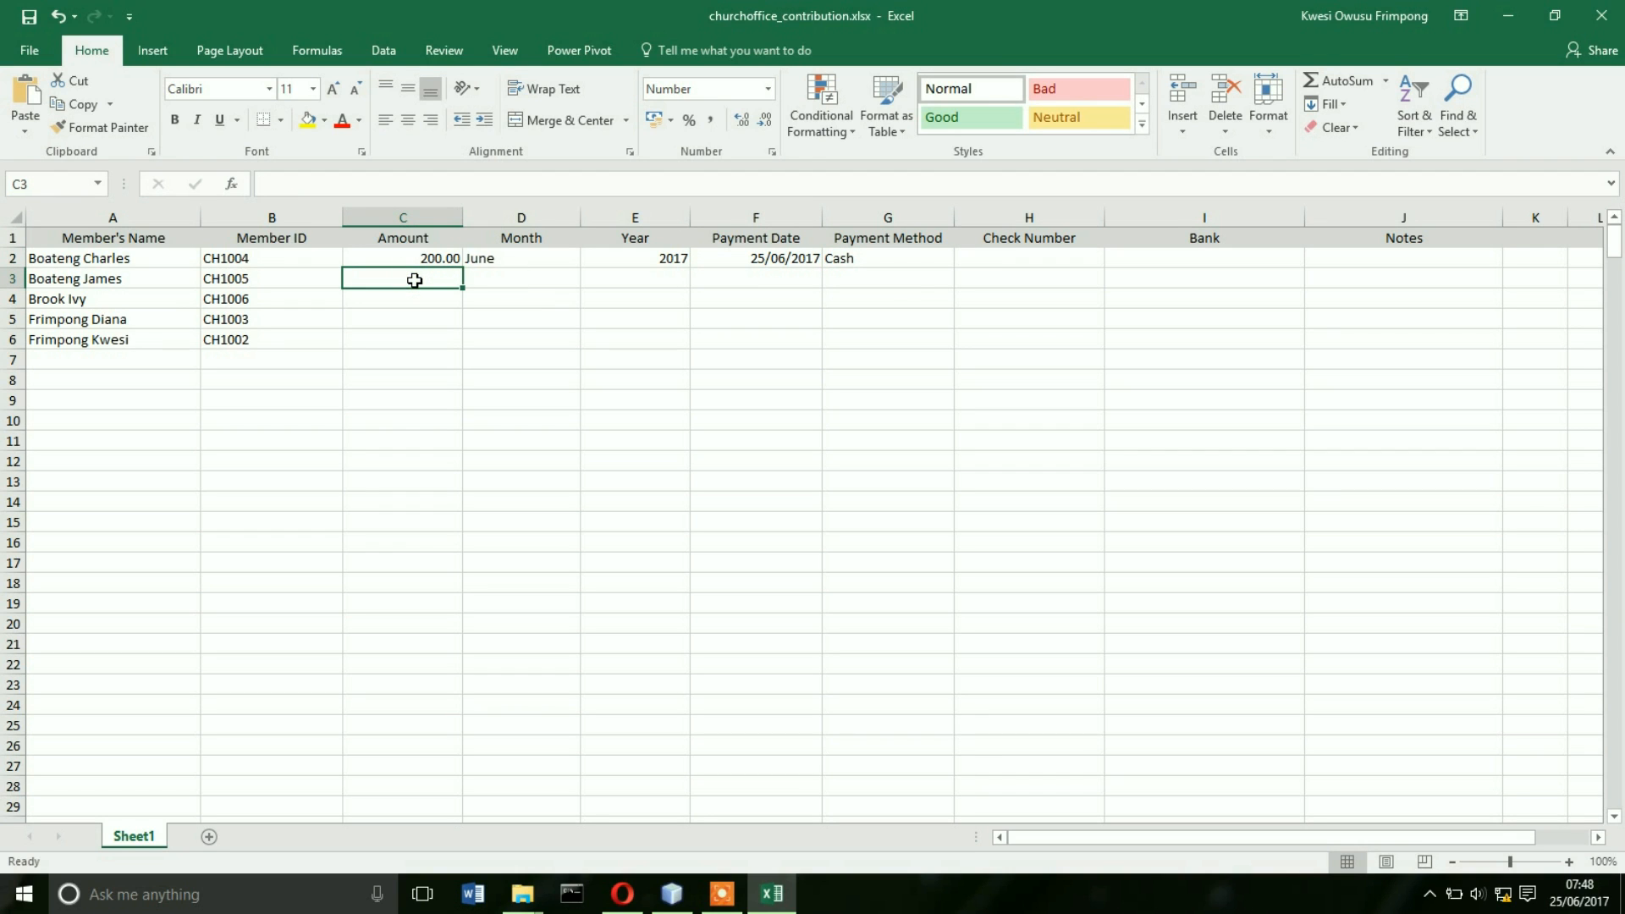
pyautogui.write('150')
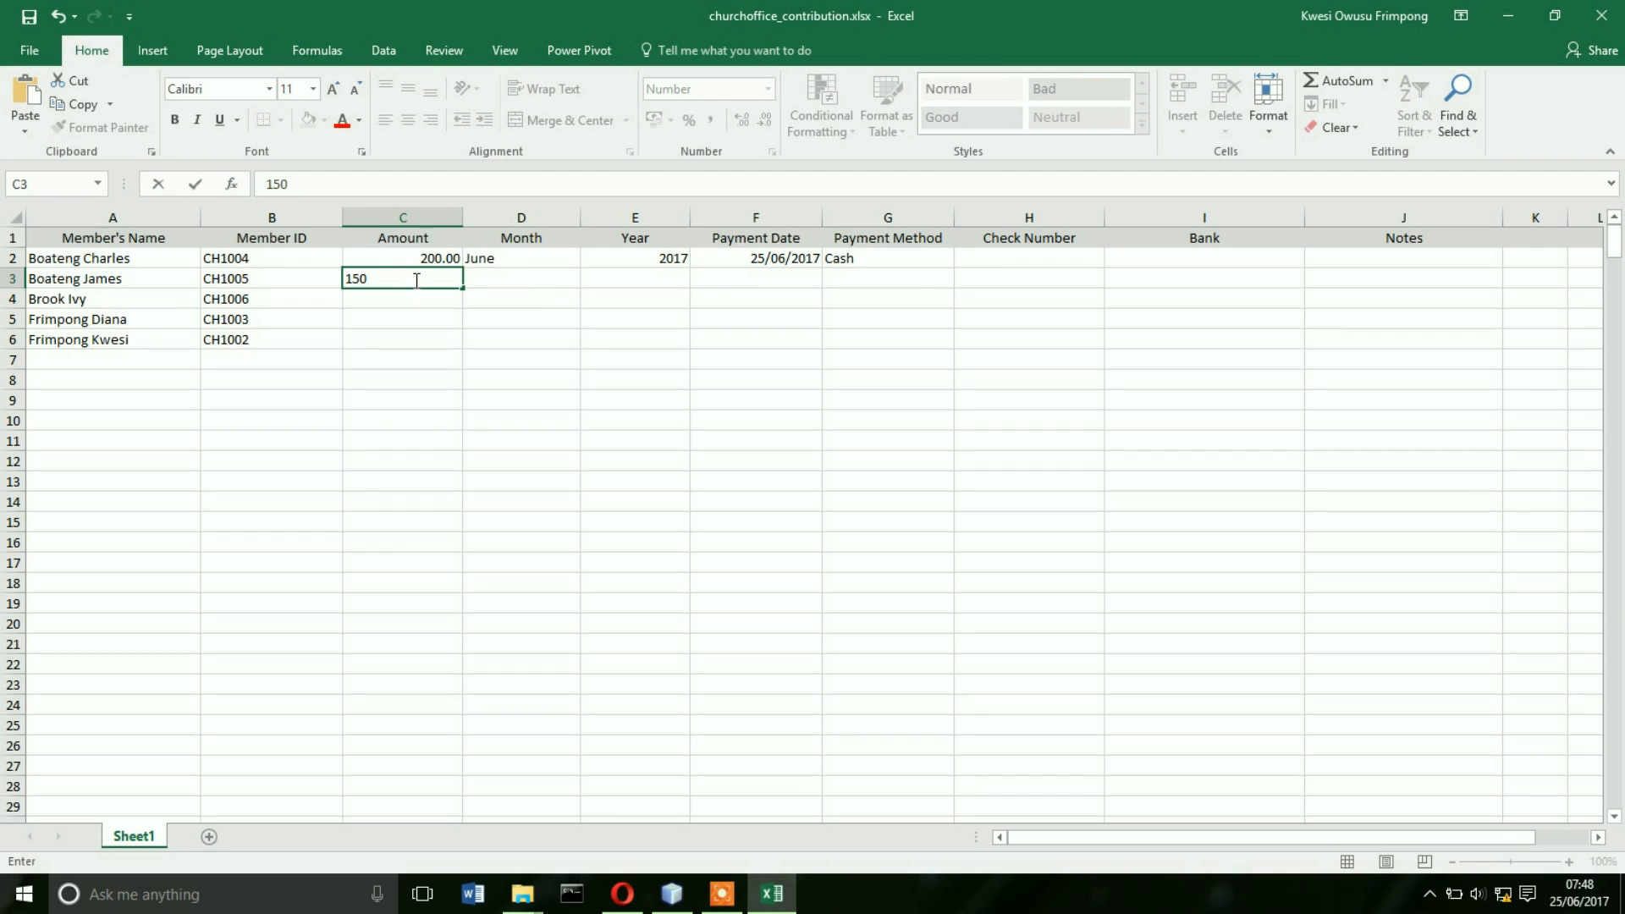
pyautogui.press('Tab')
pyautogui.click(588, 281)
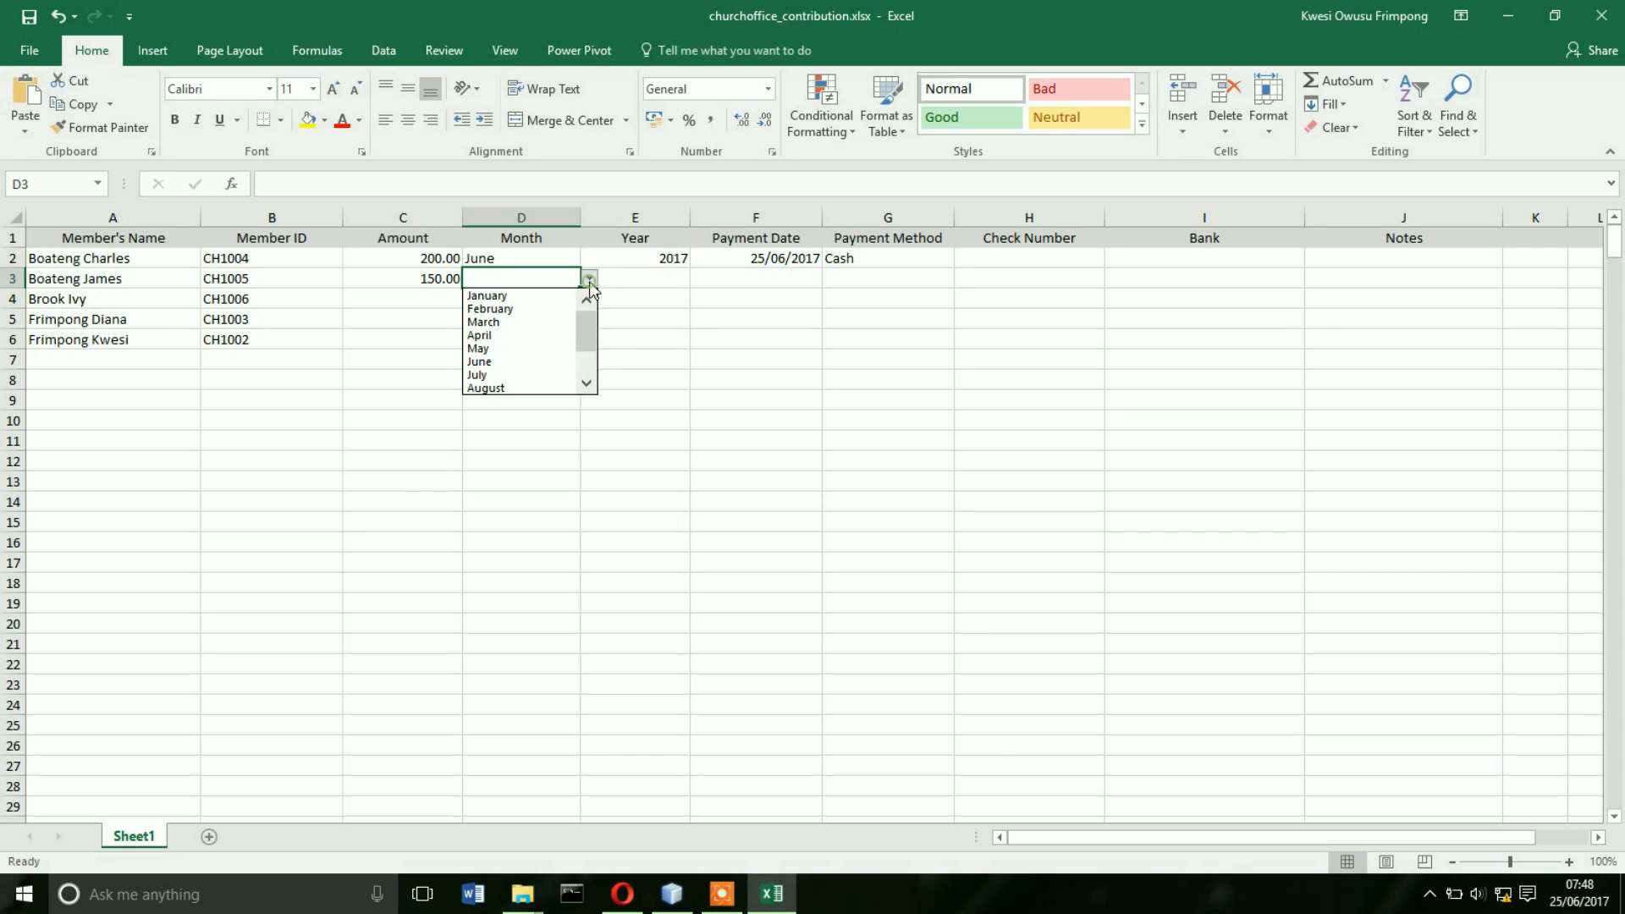
pyautogui.click(486, 348)
pyautogui.click(643, 276)
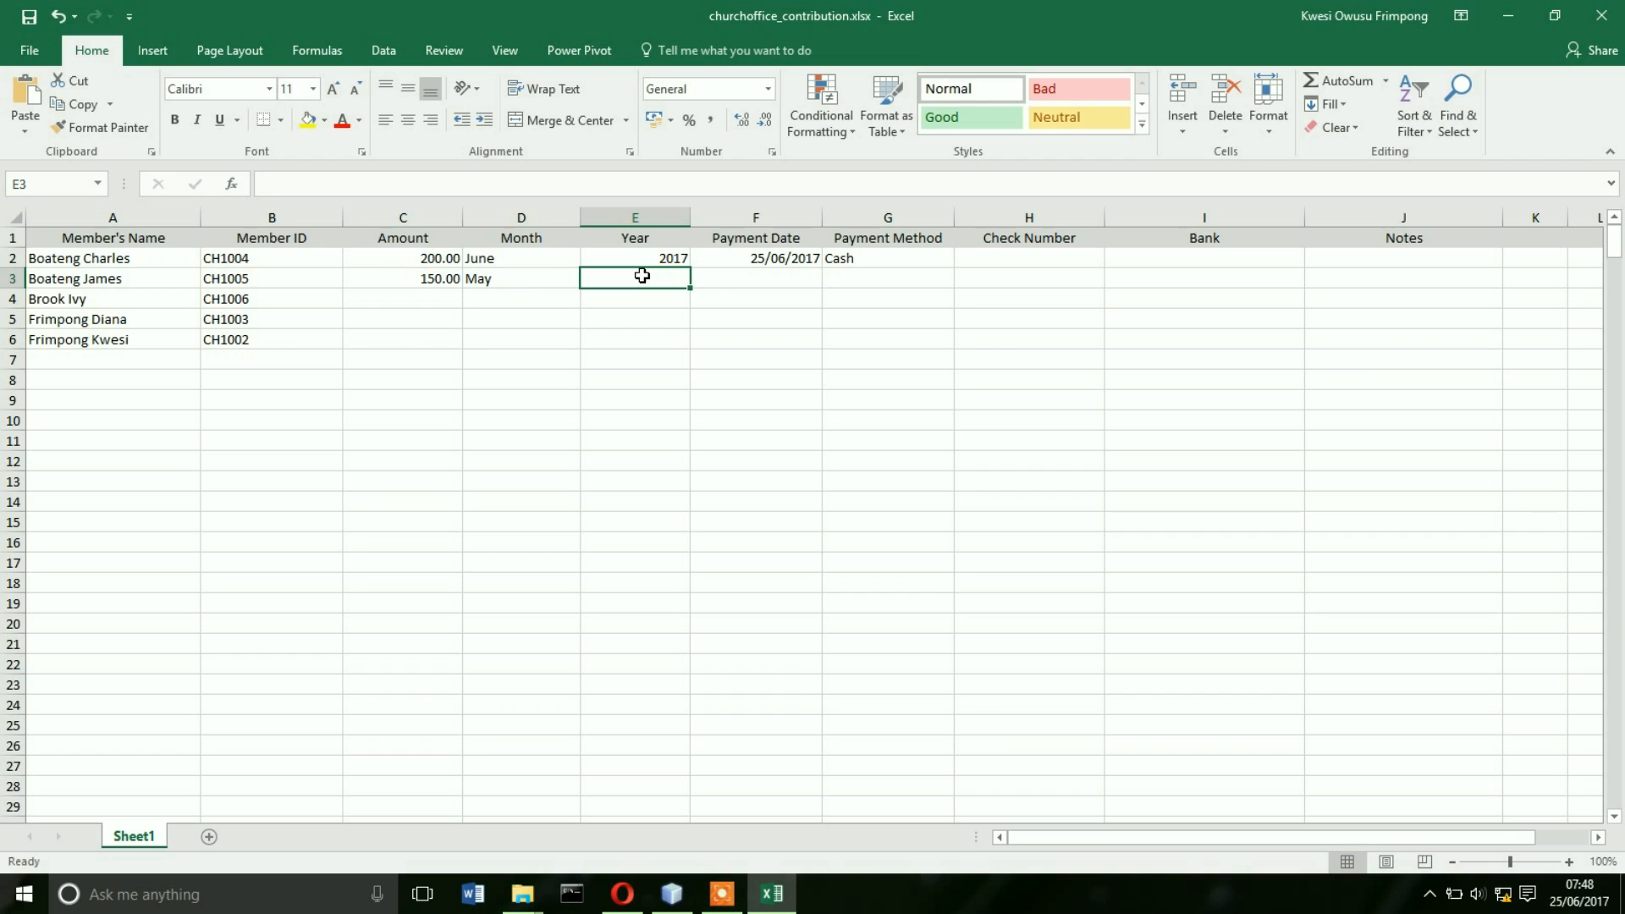
pyautogui.write('2017')
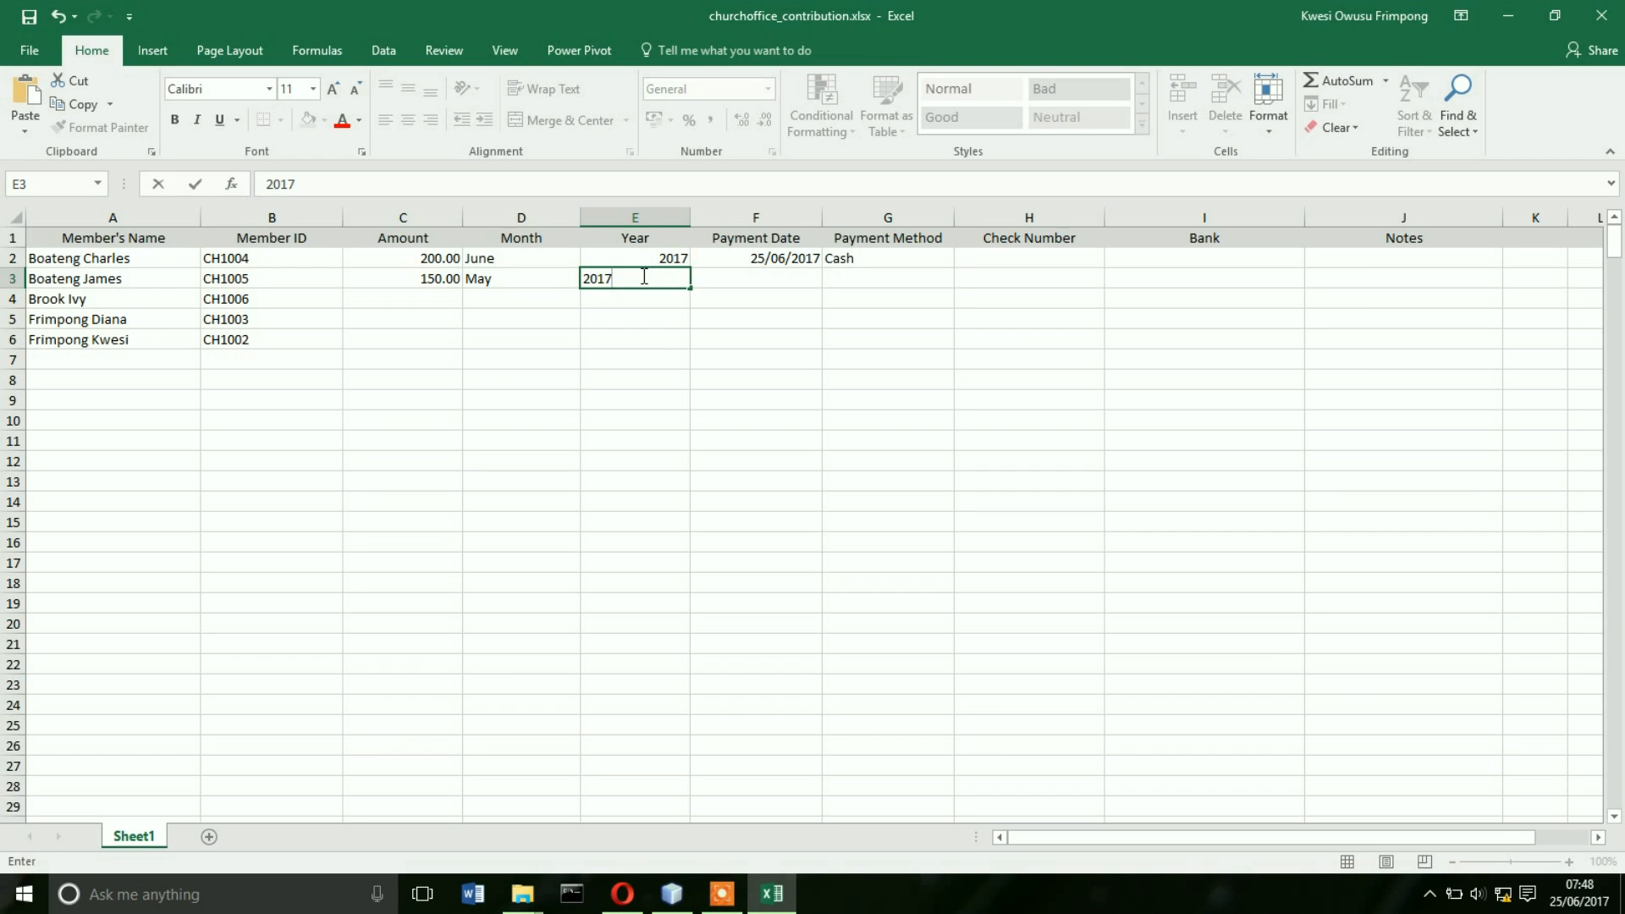
# - Set row 3's payment date to 25/06/2017 and payment method to Cheque
pyautogui.click(762, 281)
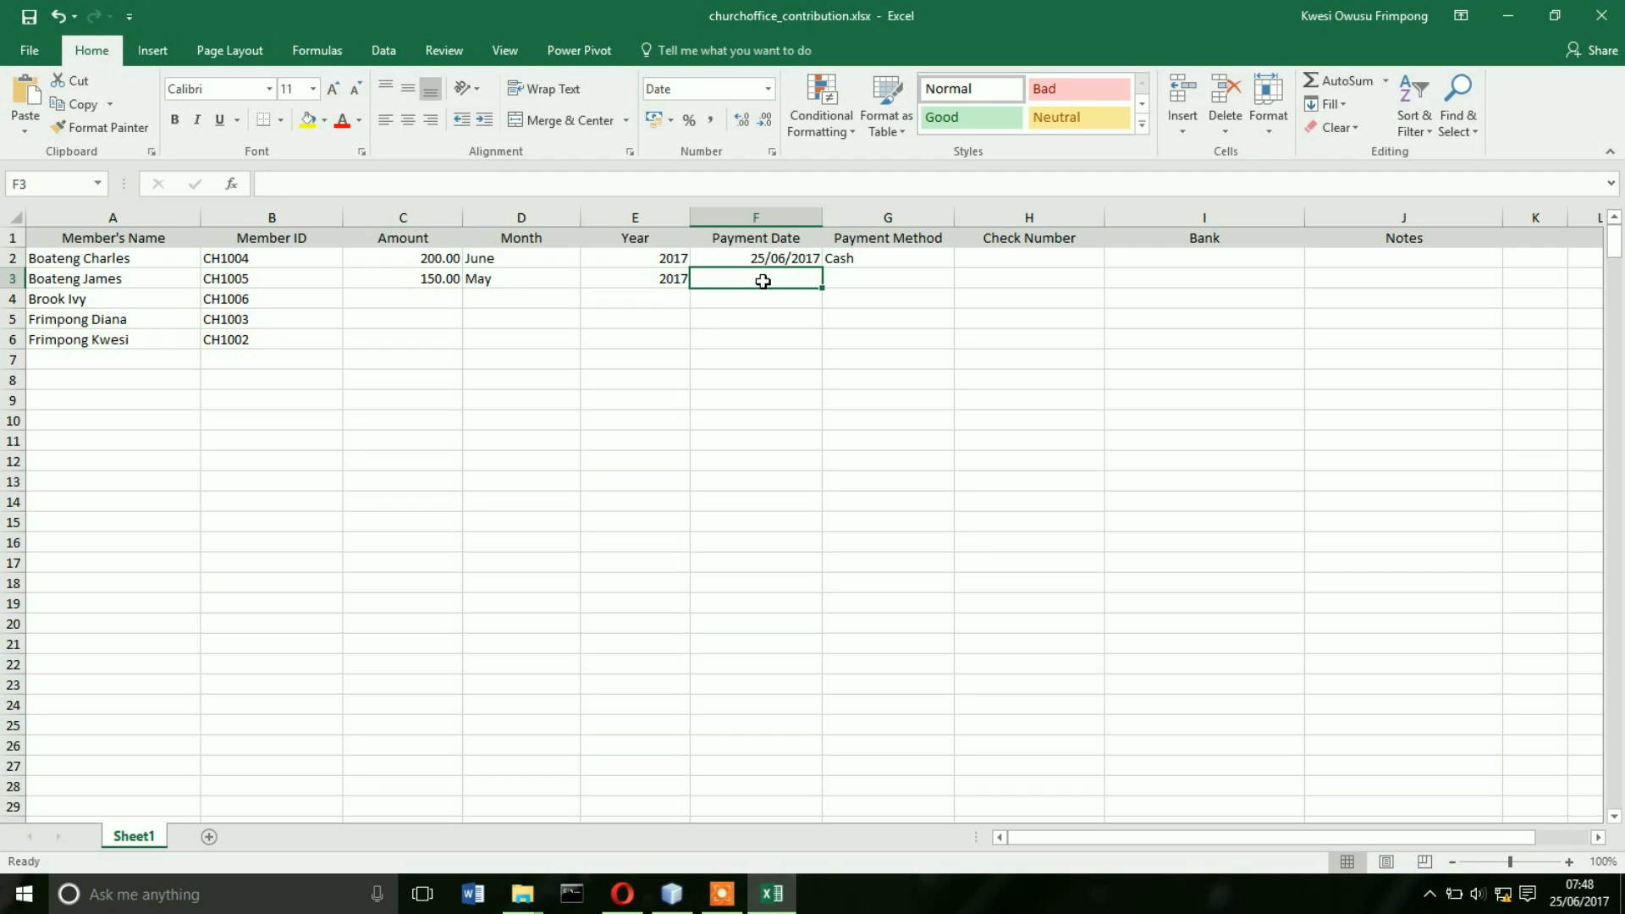
pyautogui.write('25')
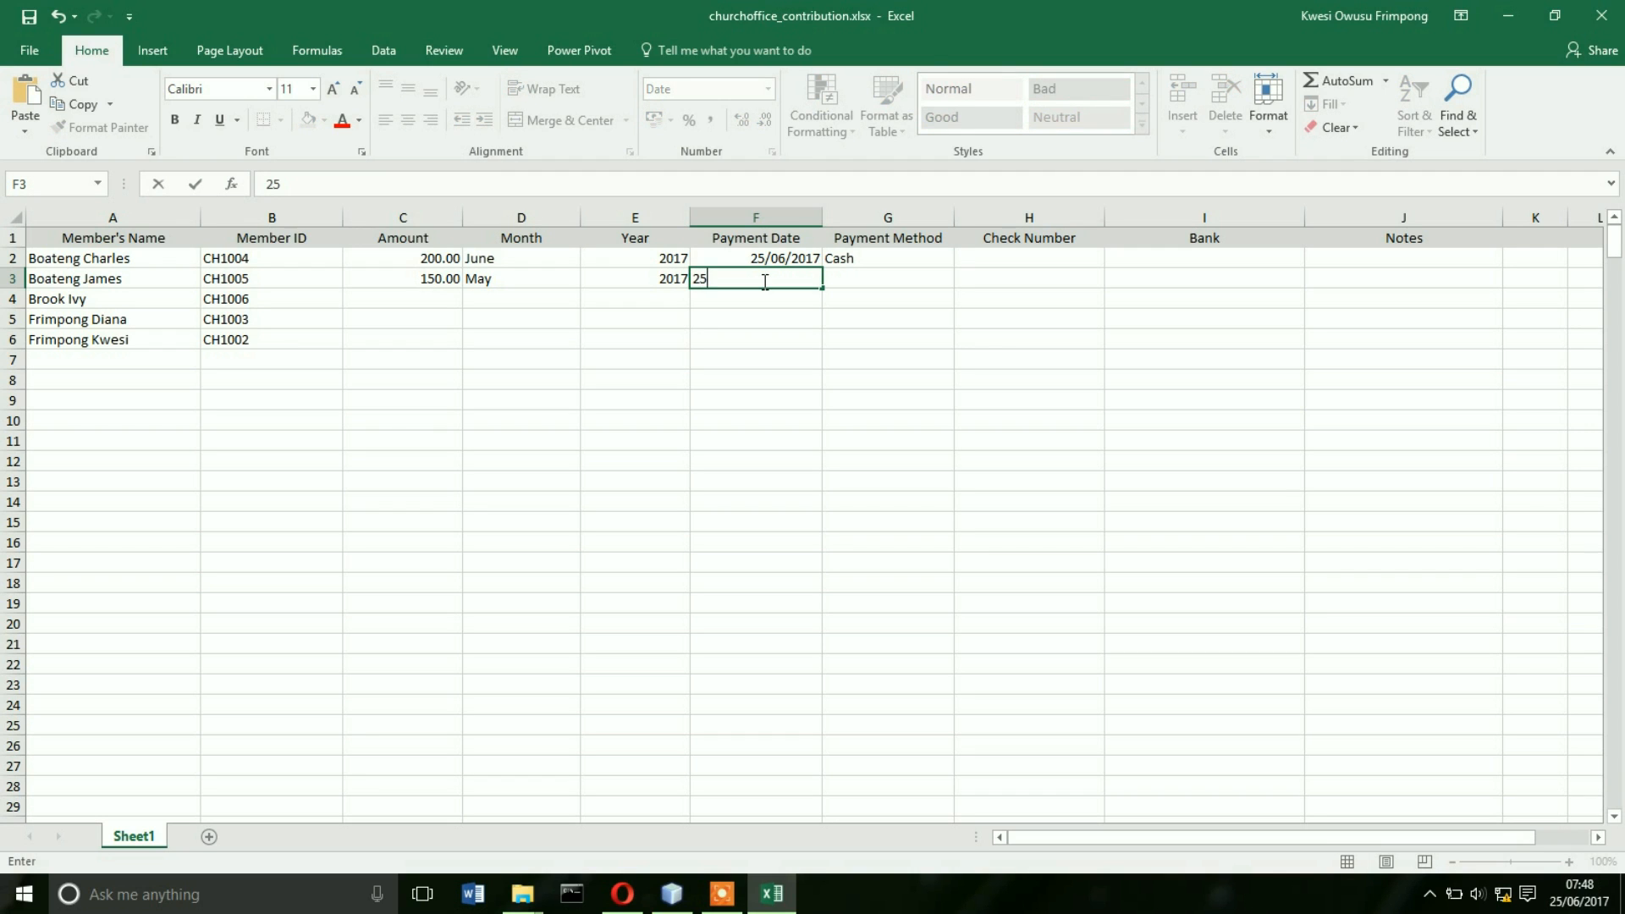
pyautogui.write('/06/2017')
pyautogui.press('Tab')
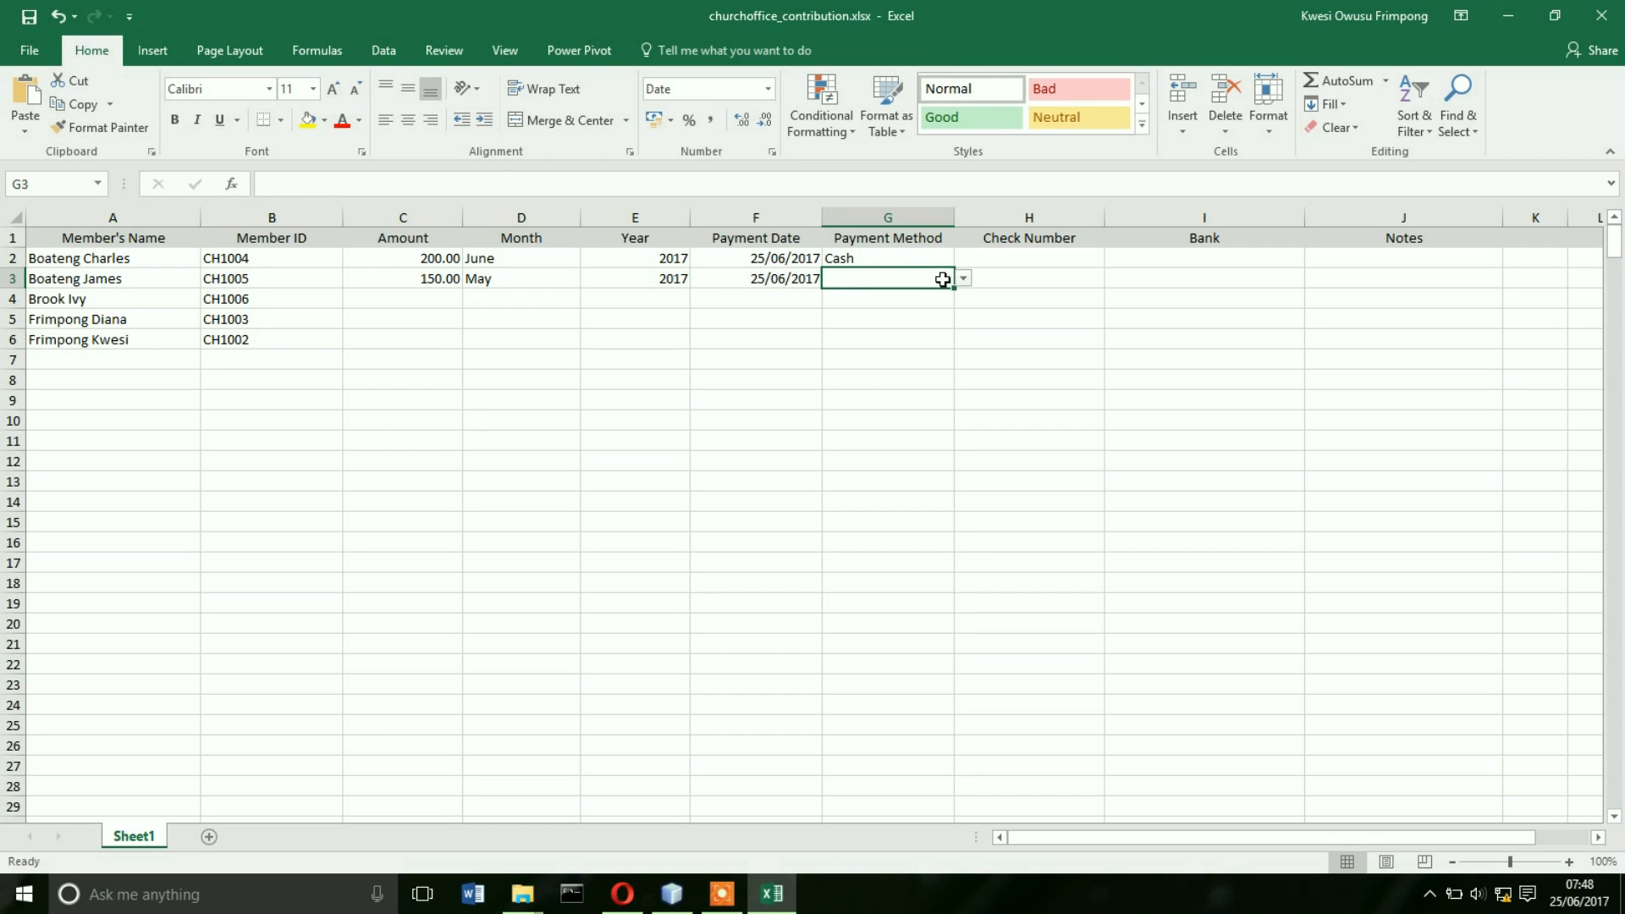
pyautogui.click(962, 280)
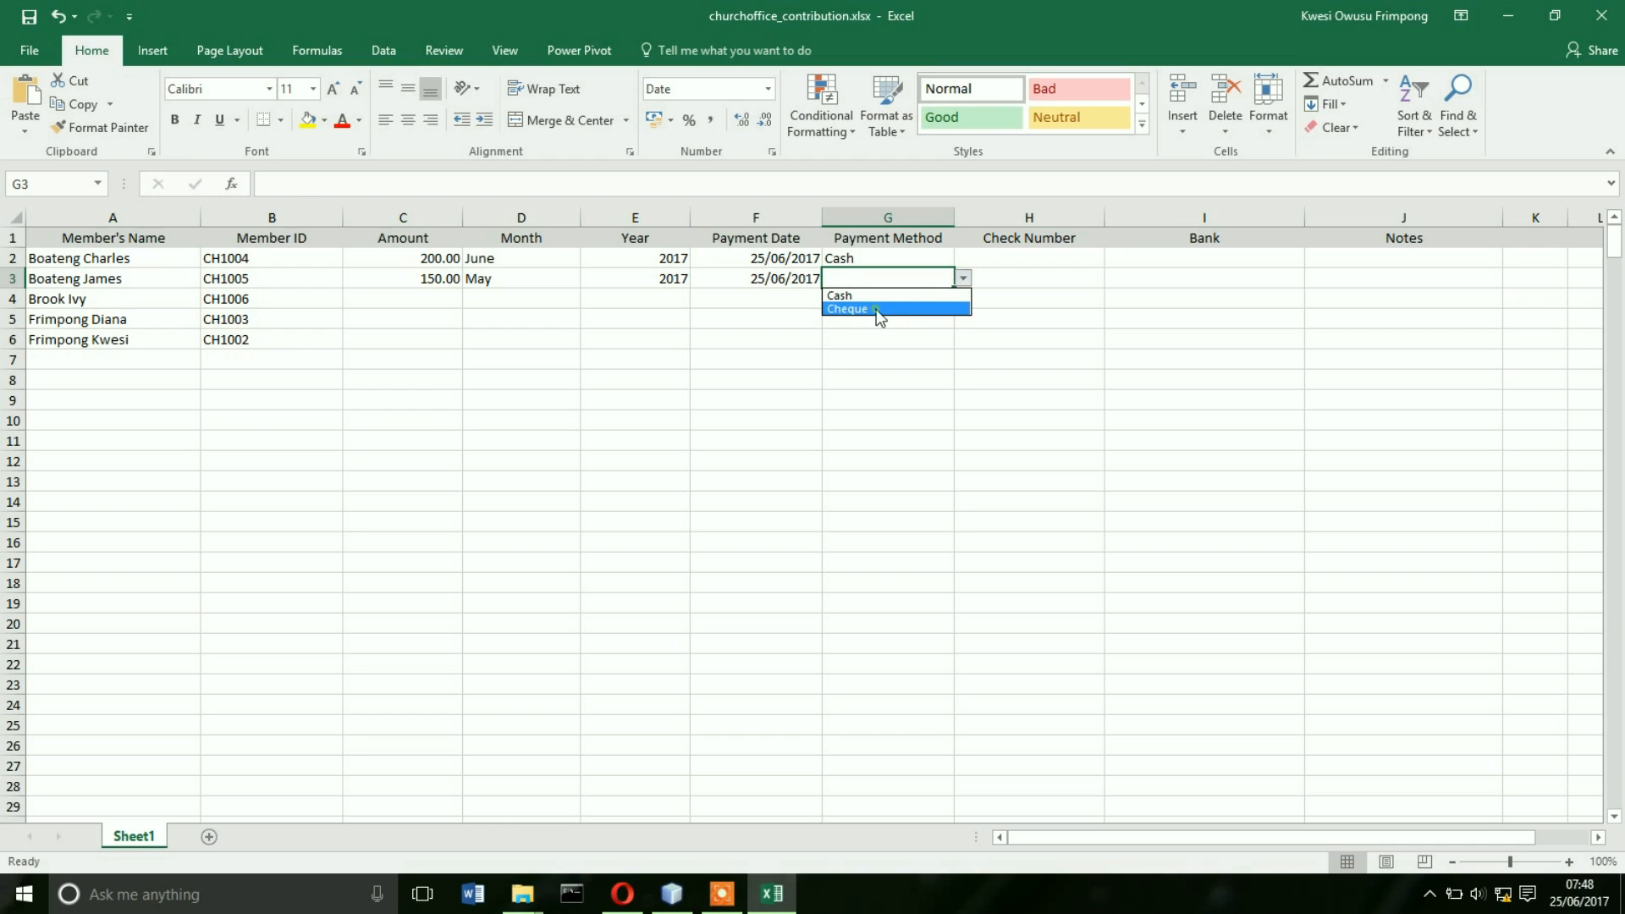
pyautogui.click(880, 310)
# - Enter cheque number 63548 and bank Ecobank in row 3
pyautogui.click(1002, 282)
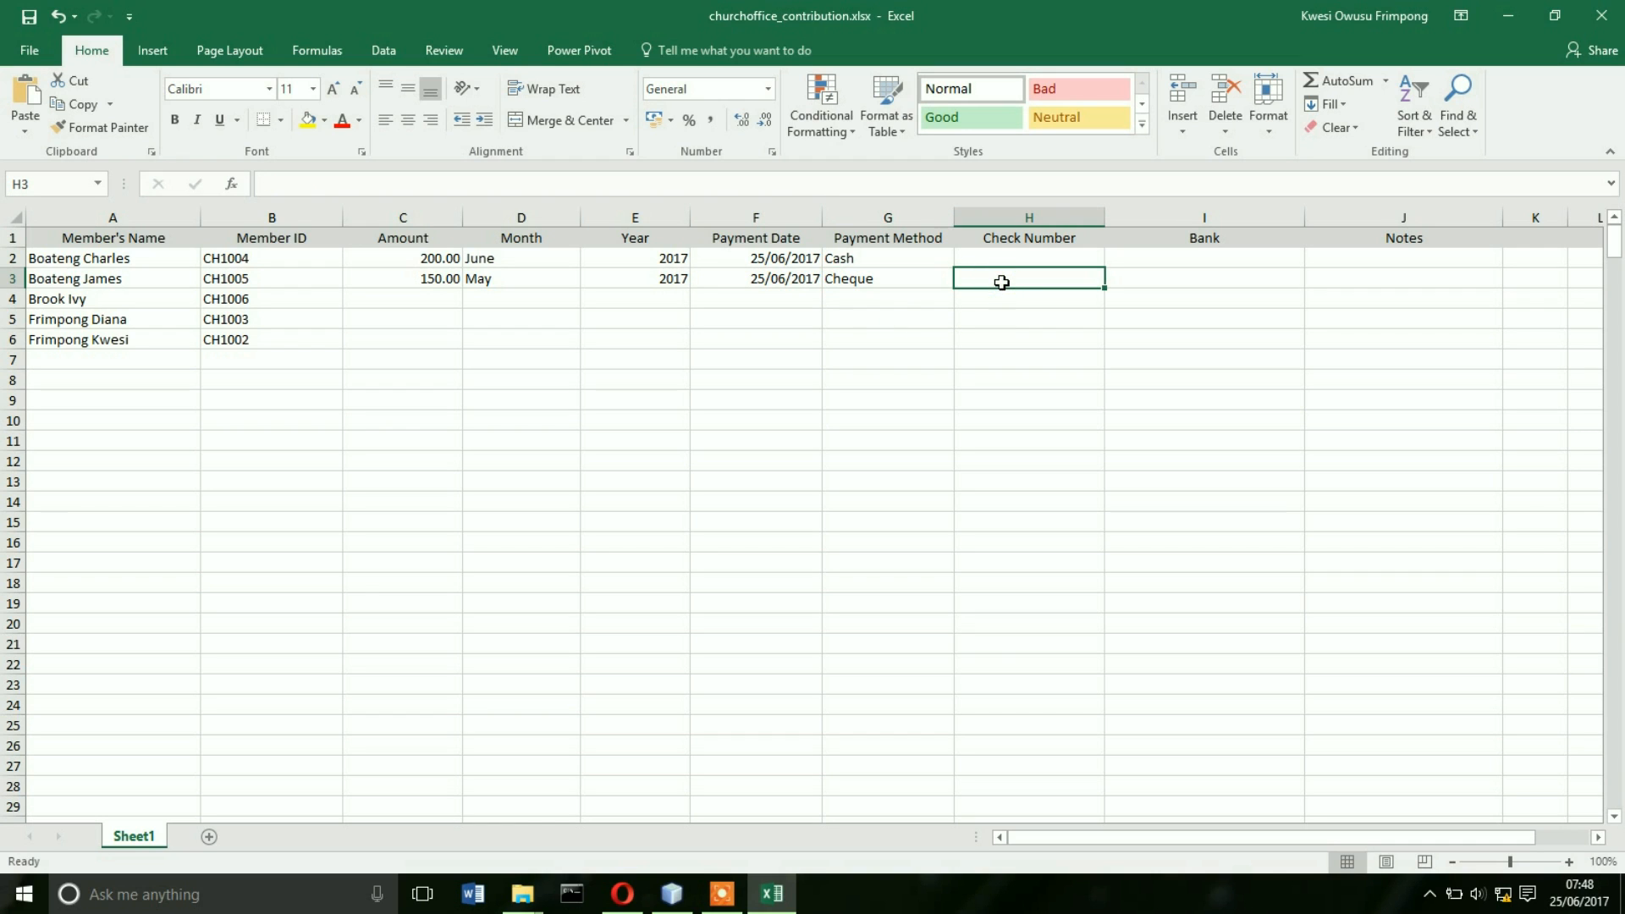
pyautogui.write('63548')
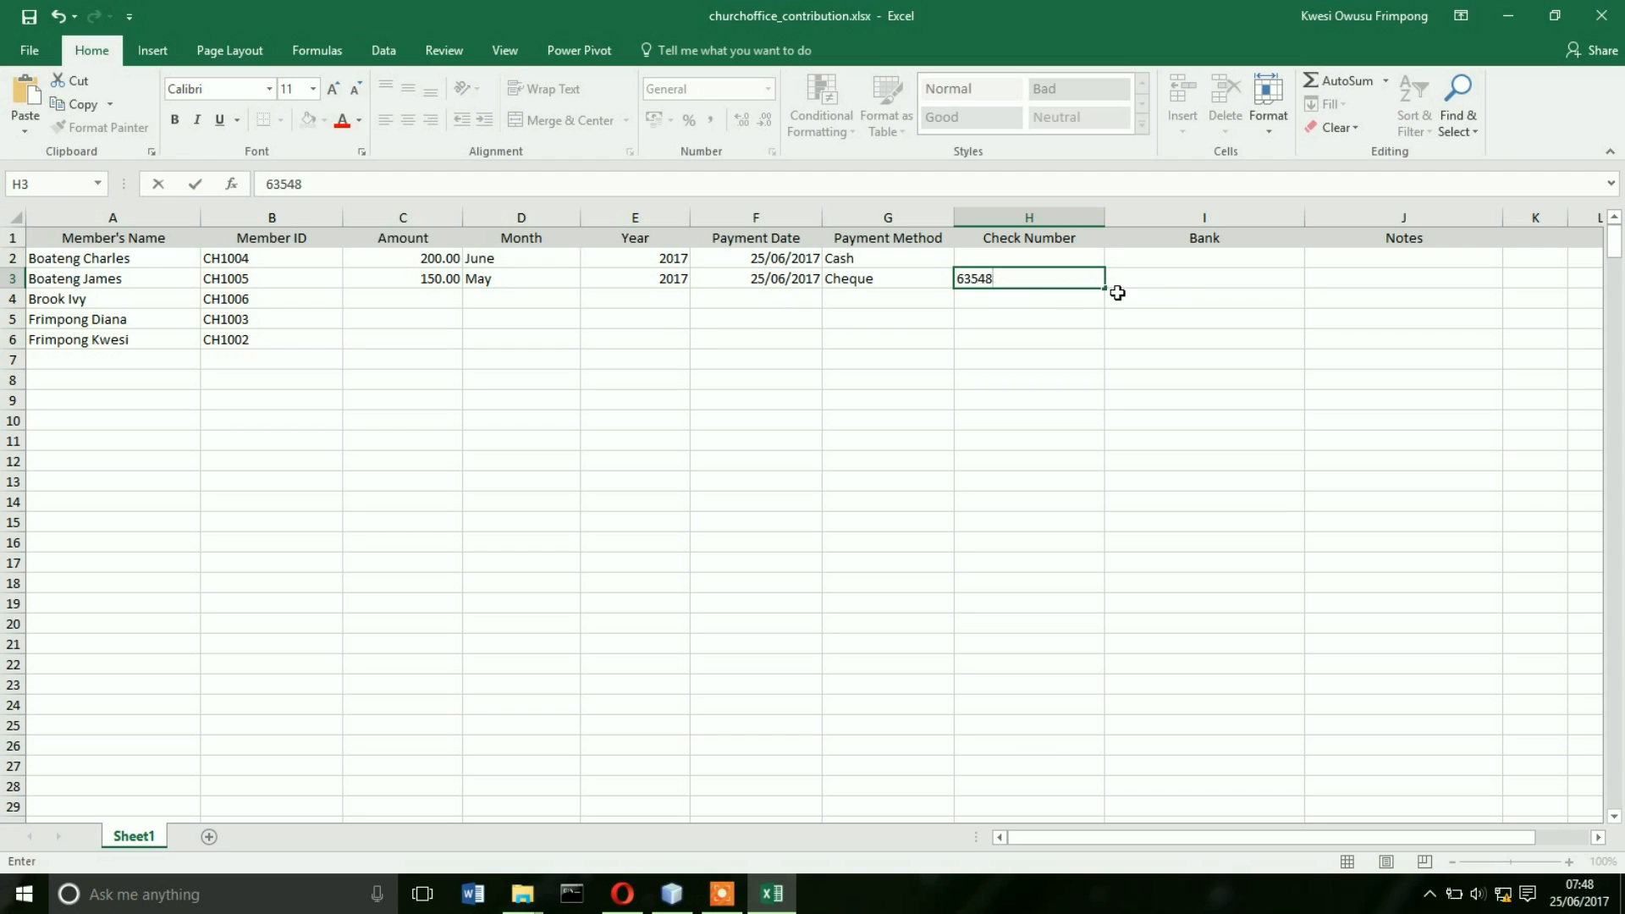
pyautogui.click(1187, 278)
pyautogui.write('Ecobank')
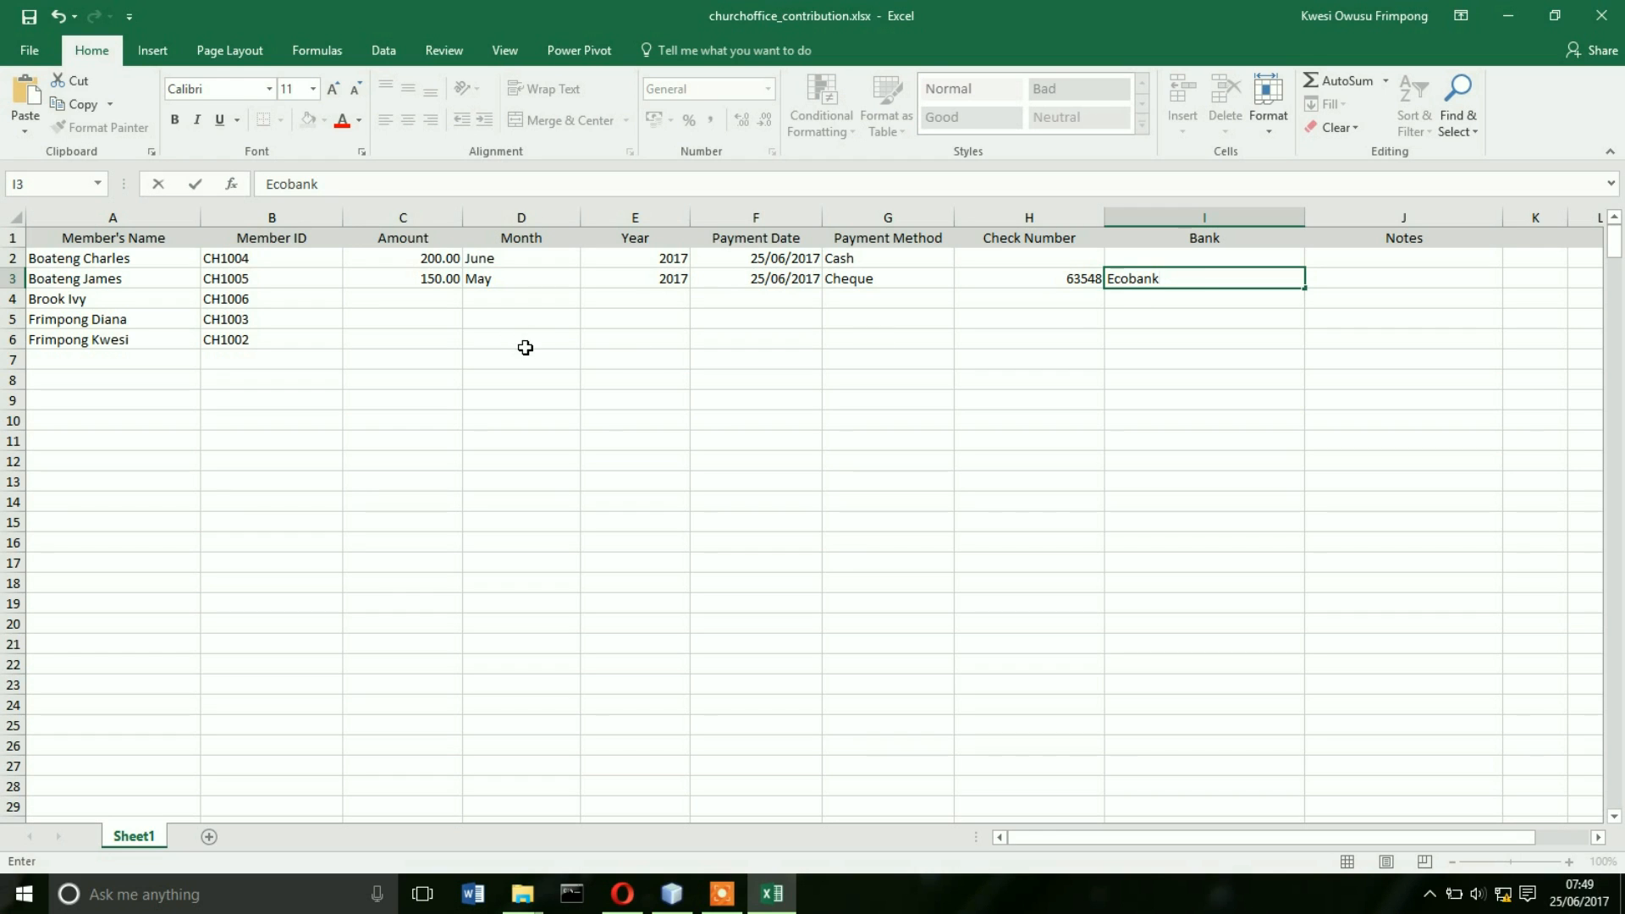
# - Enter amount 150.00 and month April in row 5
pyautogui.click(404, 318)
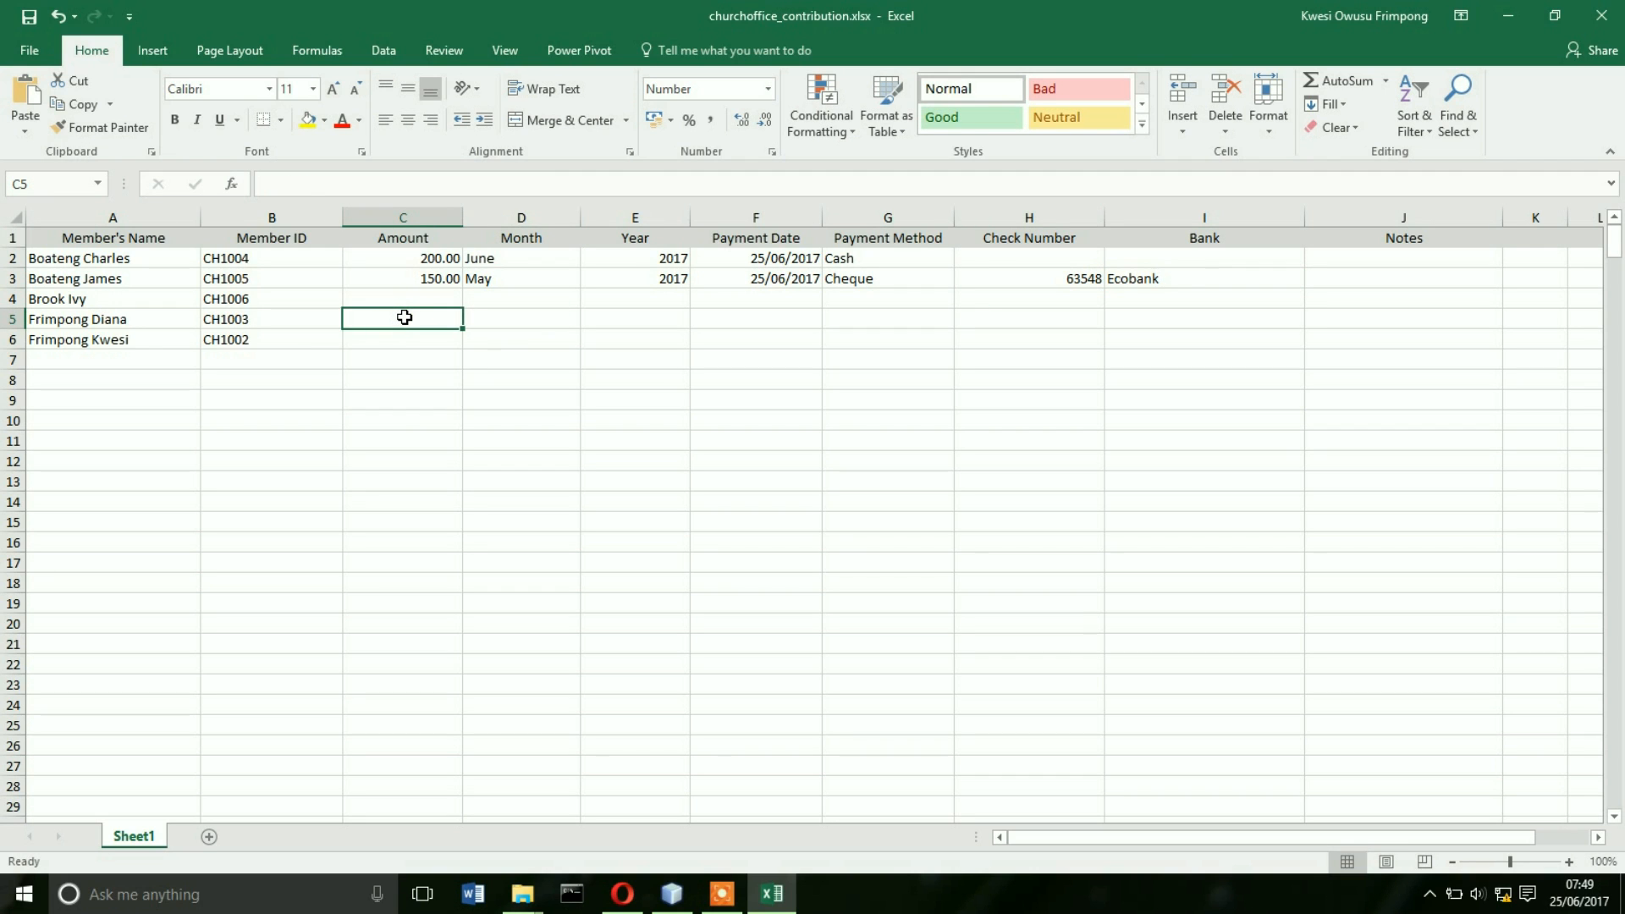
pyautogui.write('150')
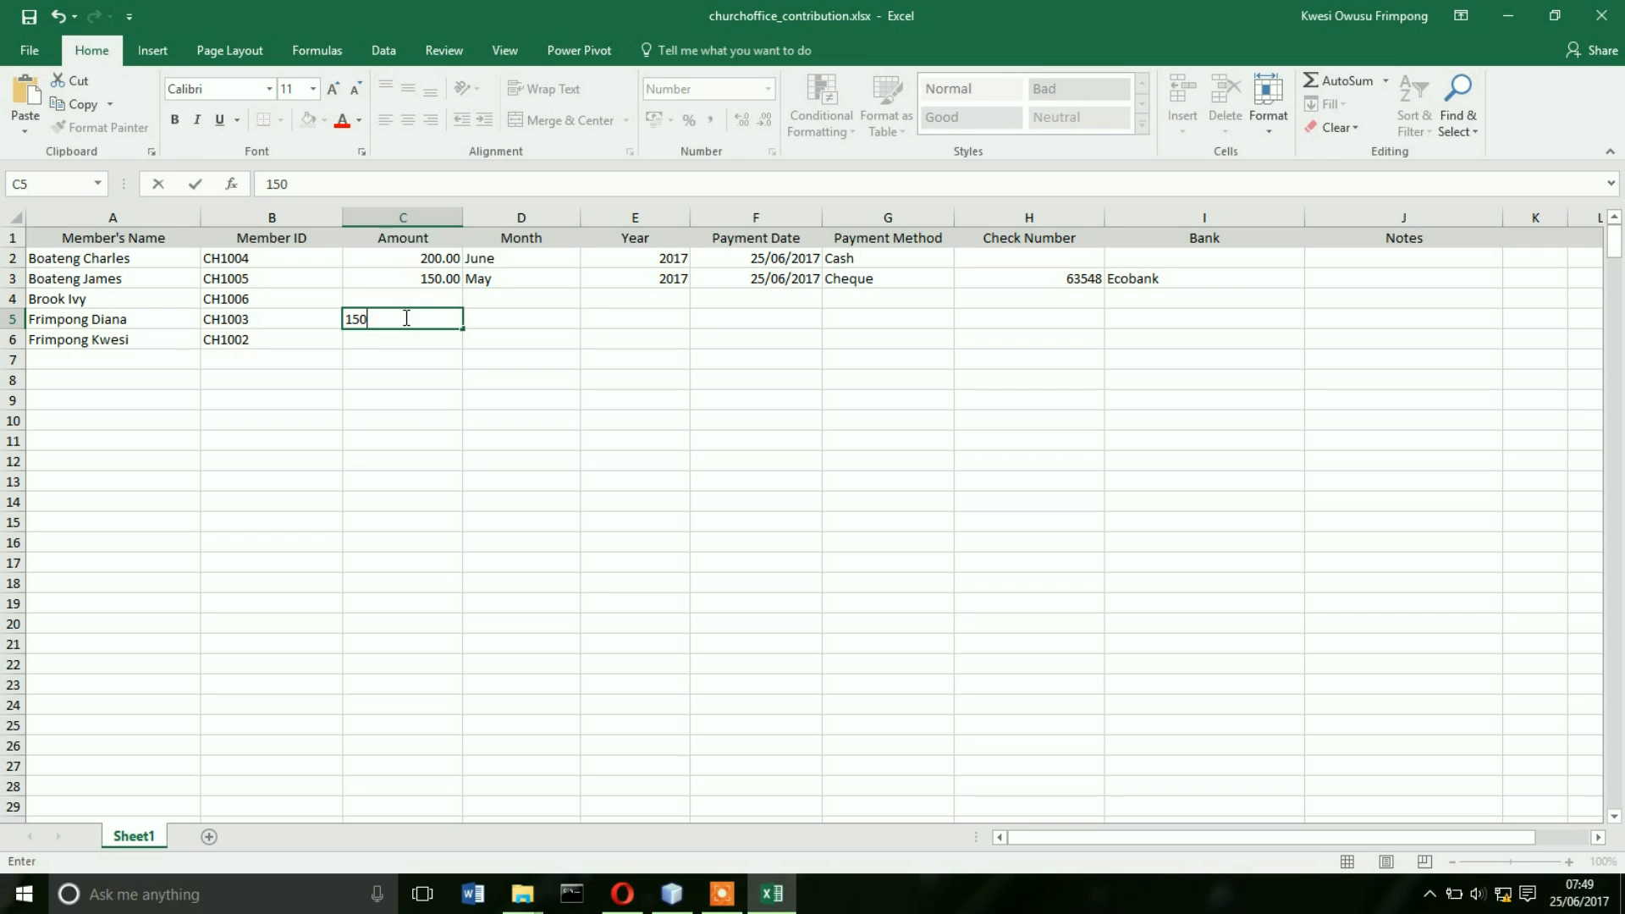
pyautogui.press('Tab')
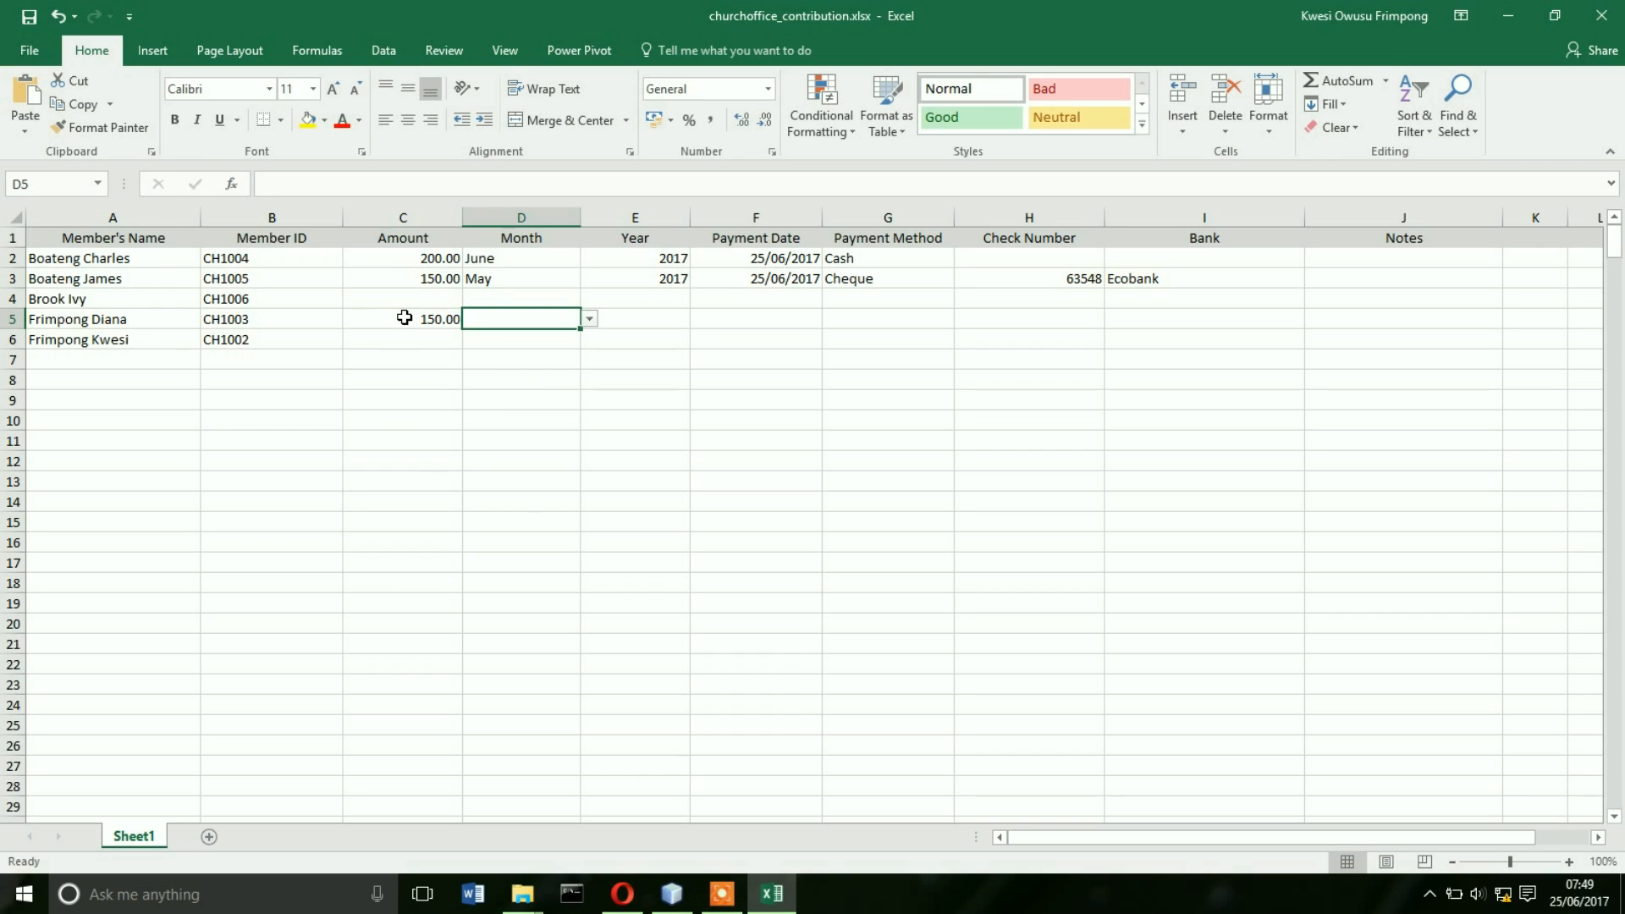
pyautogui.click(589, 319)
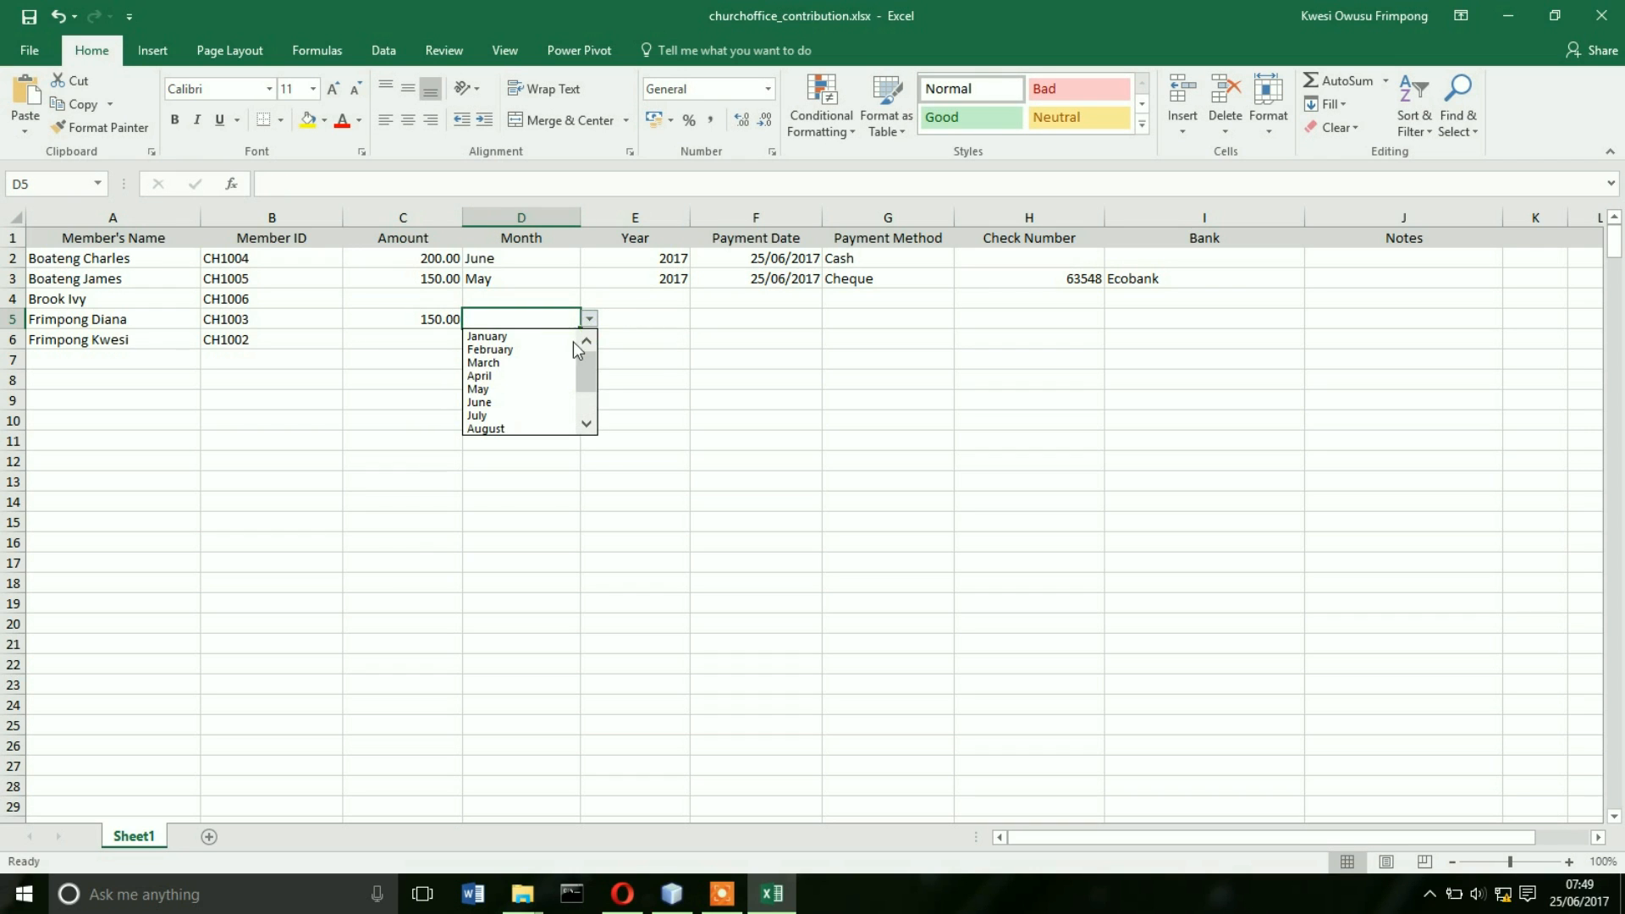
pyautogui.click(495, 376)
# - Complete row 5 with year 2017, payment date 25/06/2017 and Cash payment
pyautogui.click(651, 318)
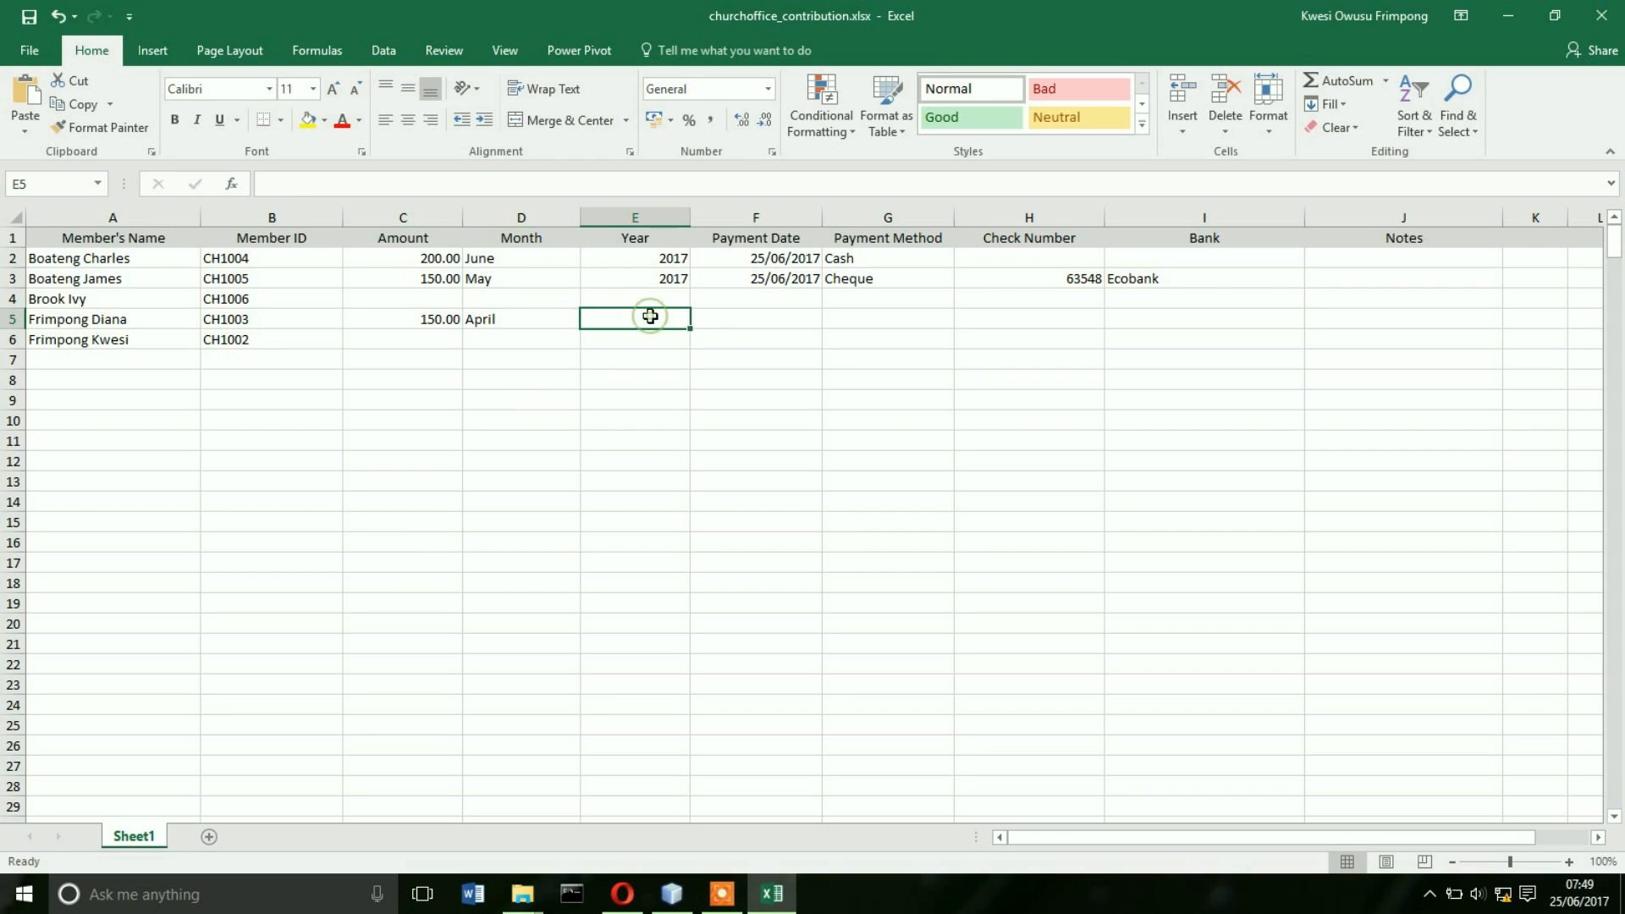
pyautogui.write('201')
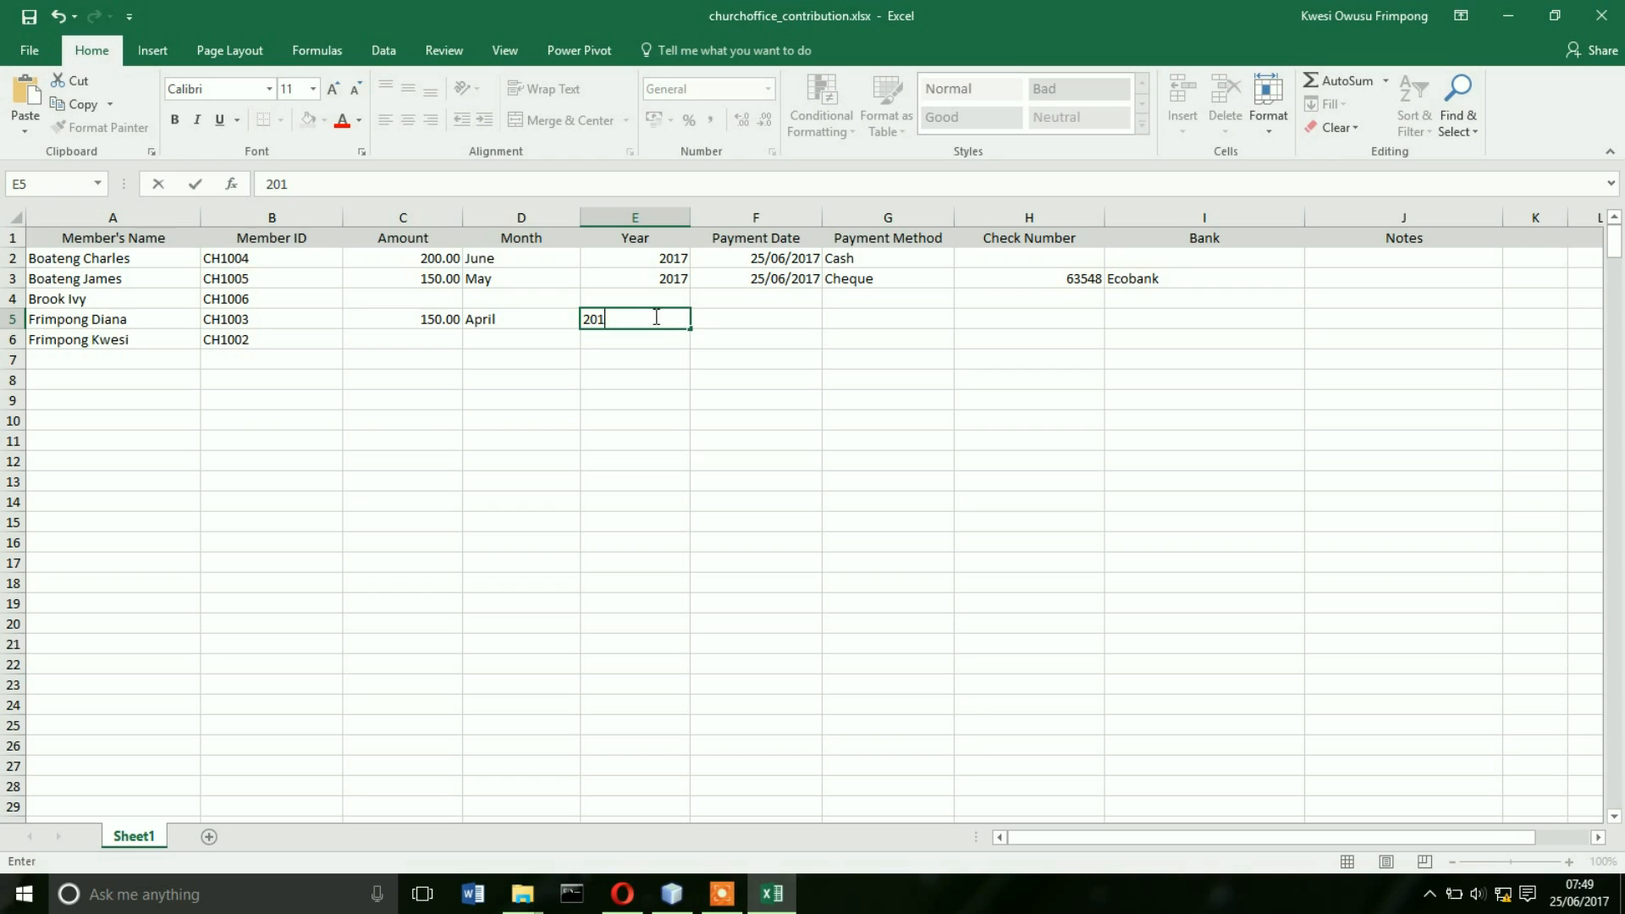
pyautogui.write('7')
pyautogui.click(771, 315)
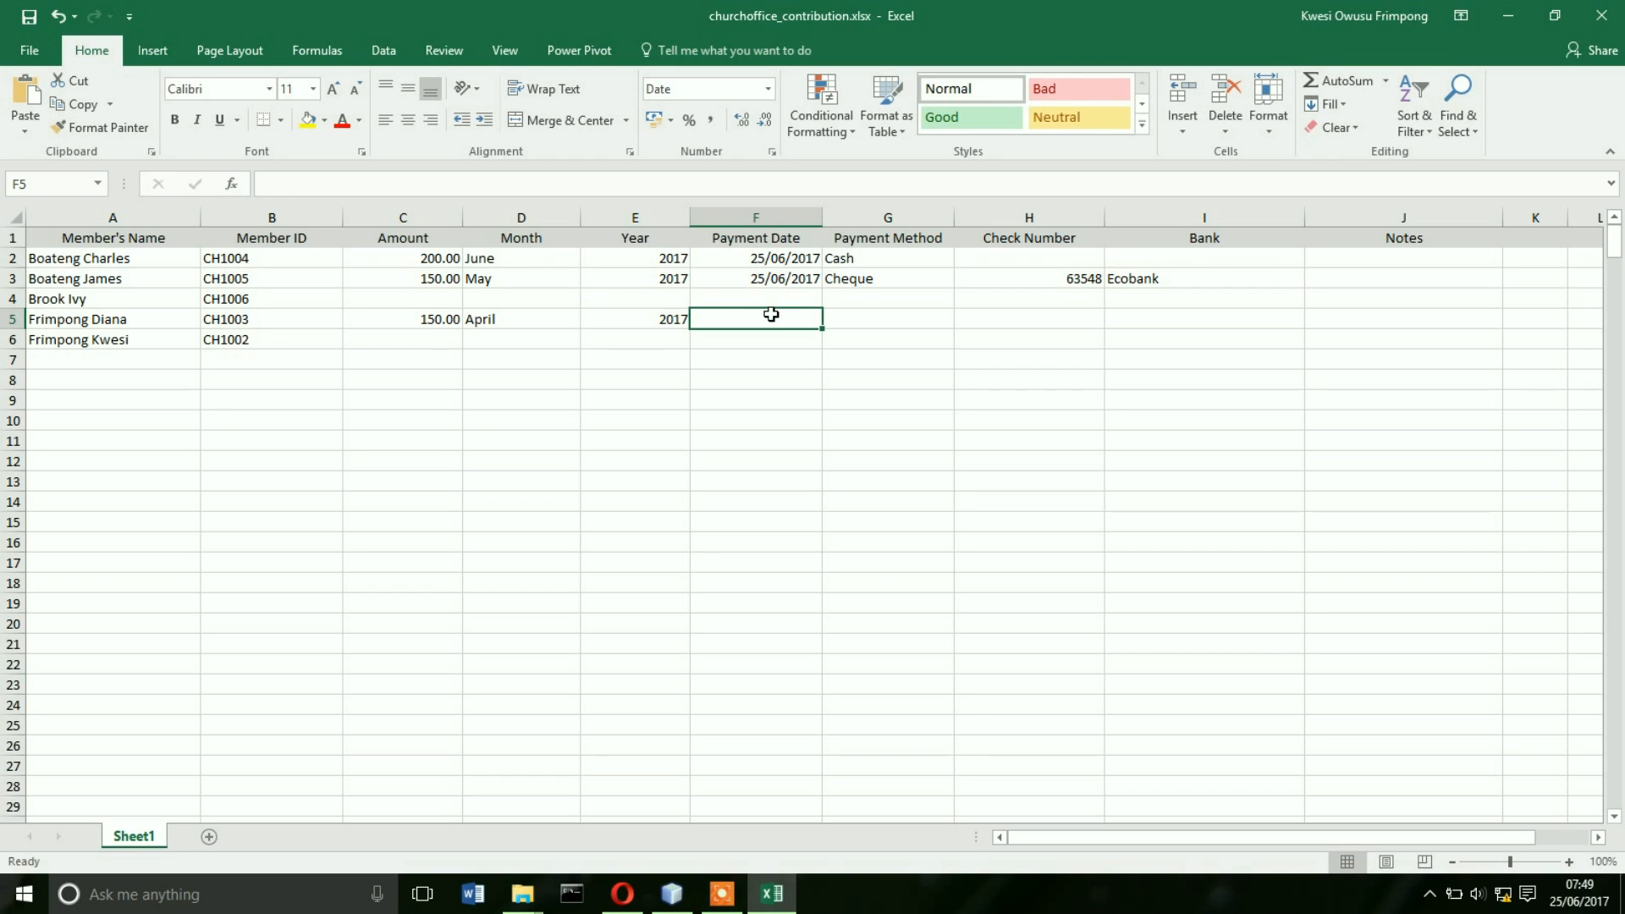
pyautogui.write('25/')
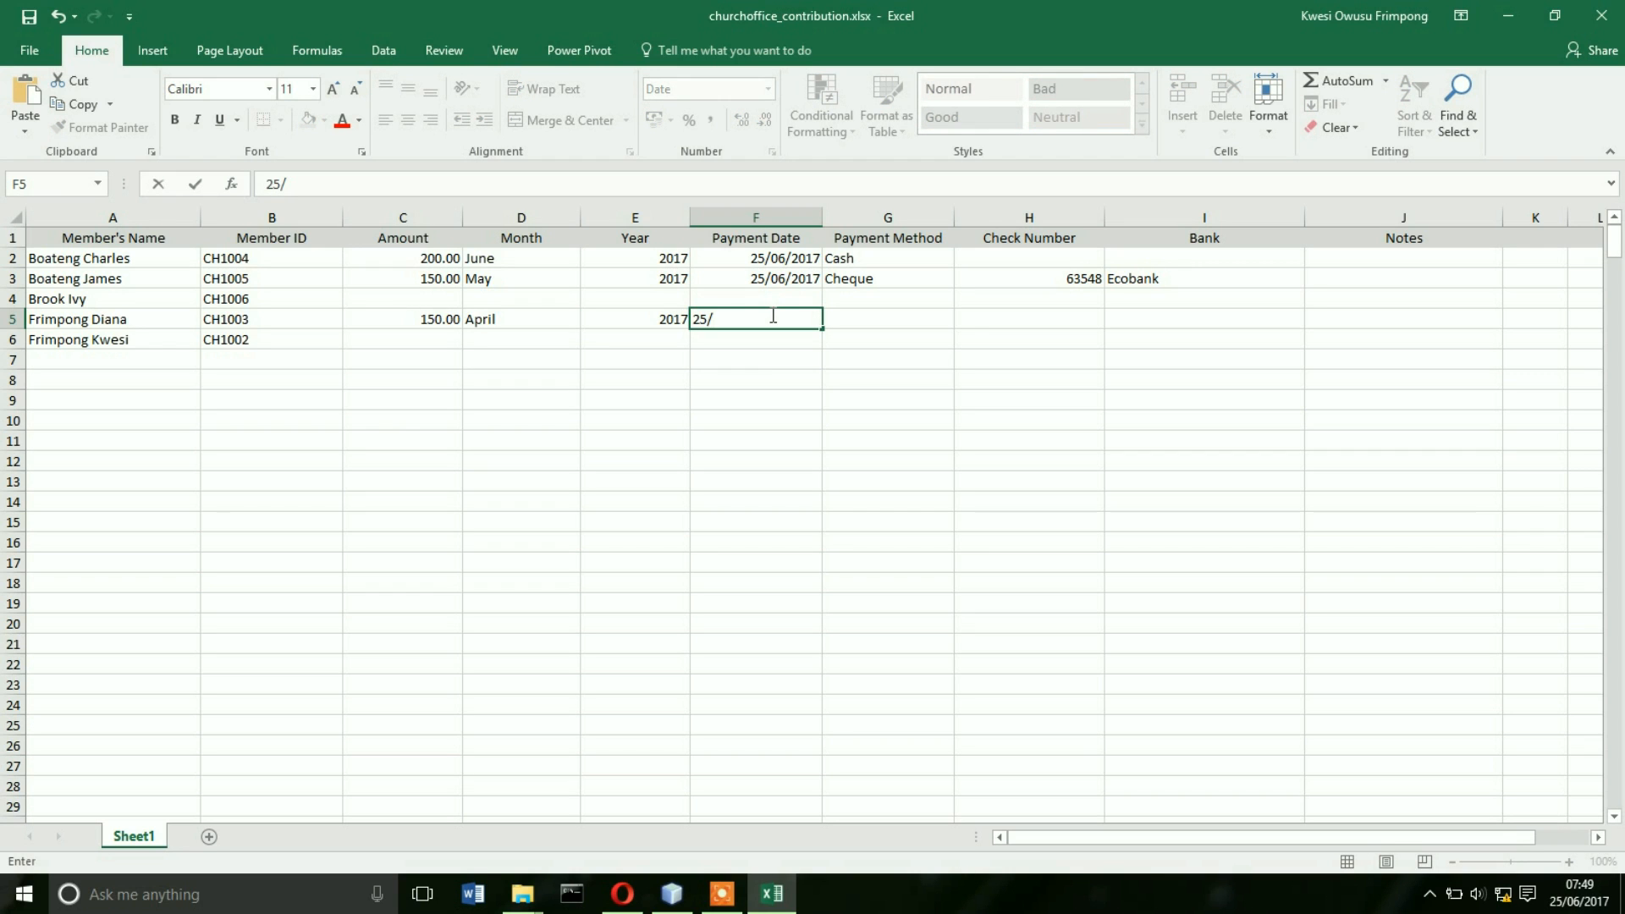
pyautogui.write('06/2017')
pyautogui.click(936, 323)
pyautogui.click(964, 320)
pyautogui.click(889, 337)
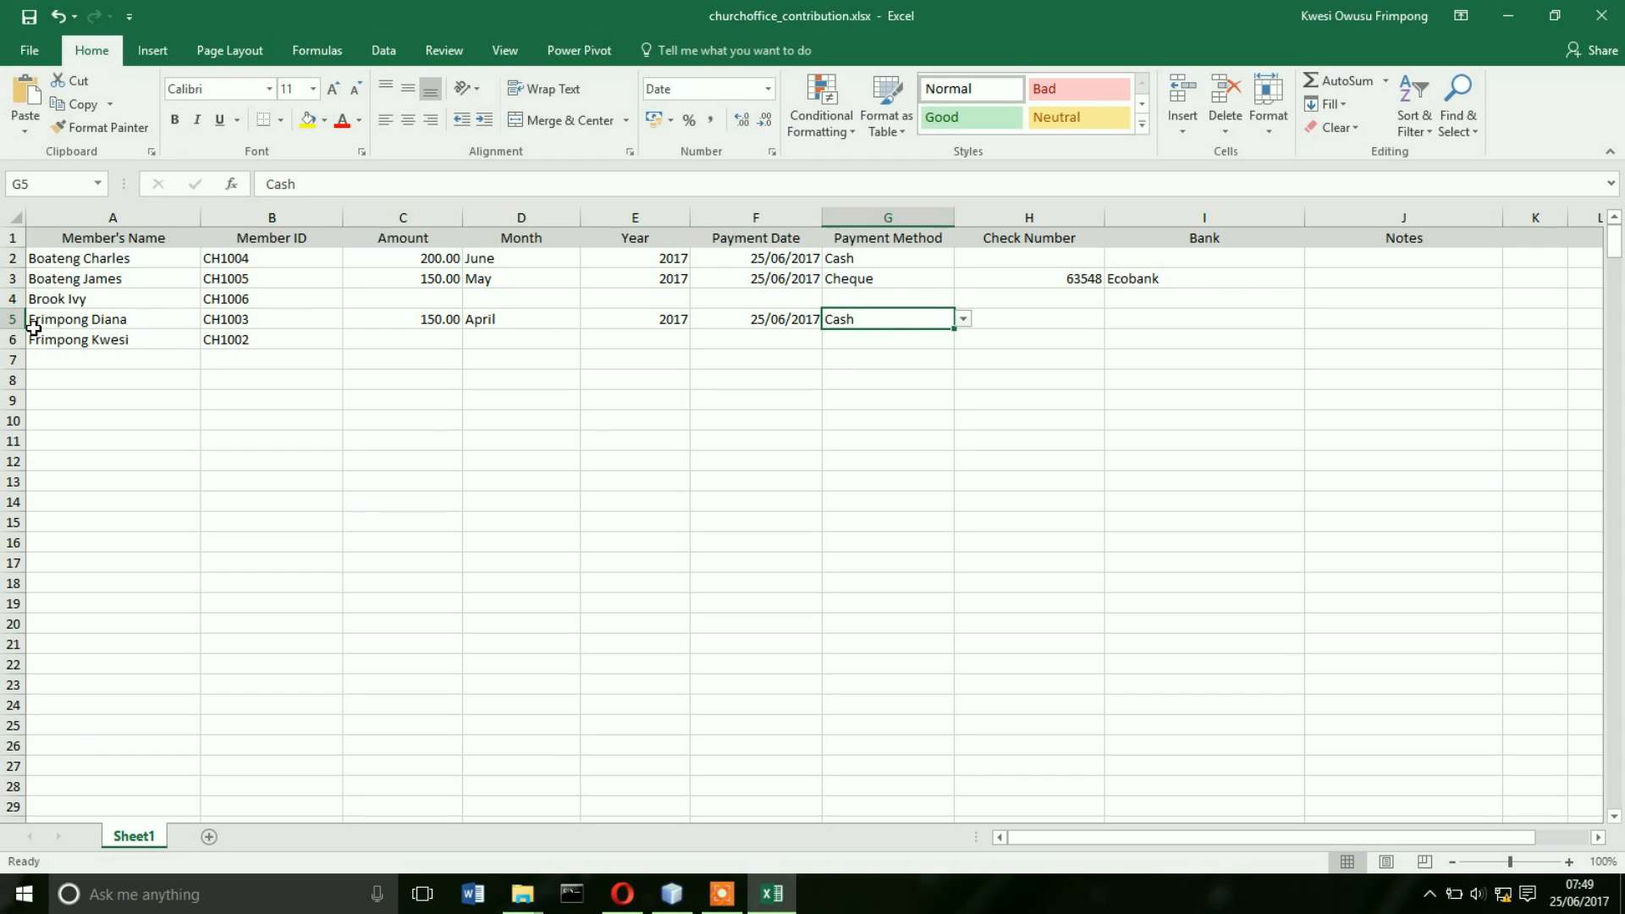
pyautogui.click(51, 356)
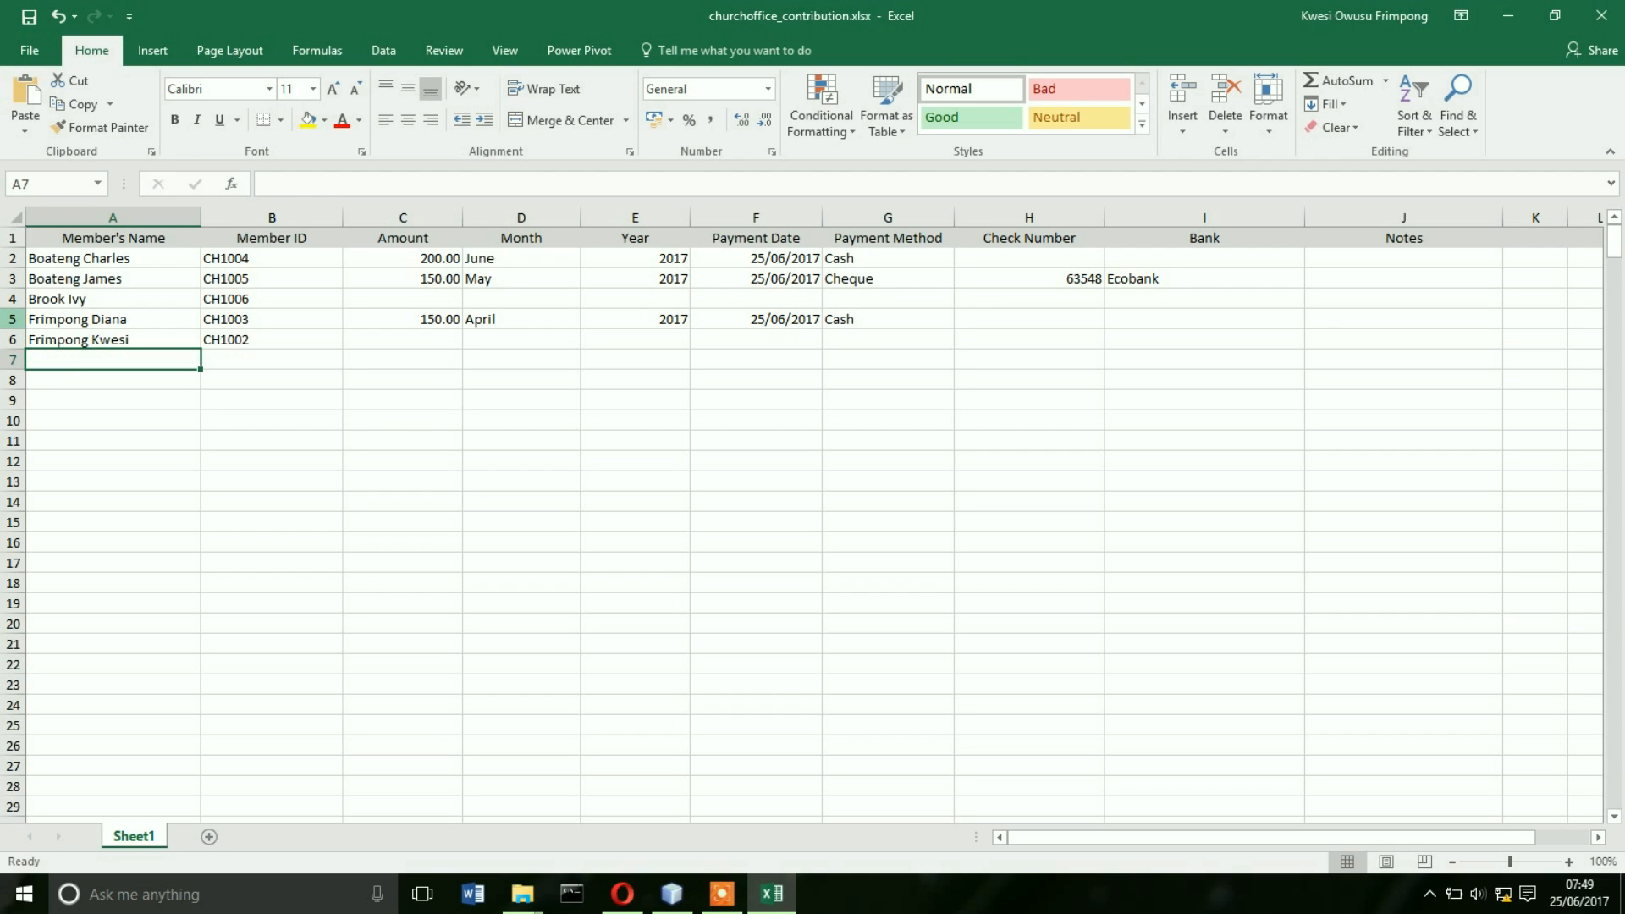
# - Insert a blank row above row 5 and enter the member's name with ID CH1003
pyautogui.rightClick(17, 321)
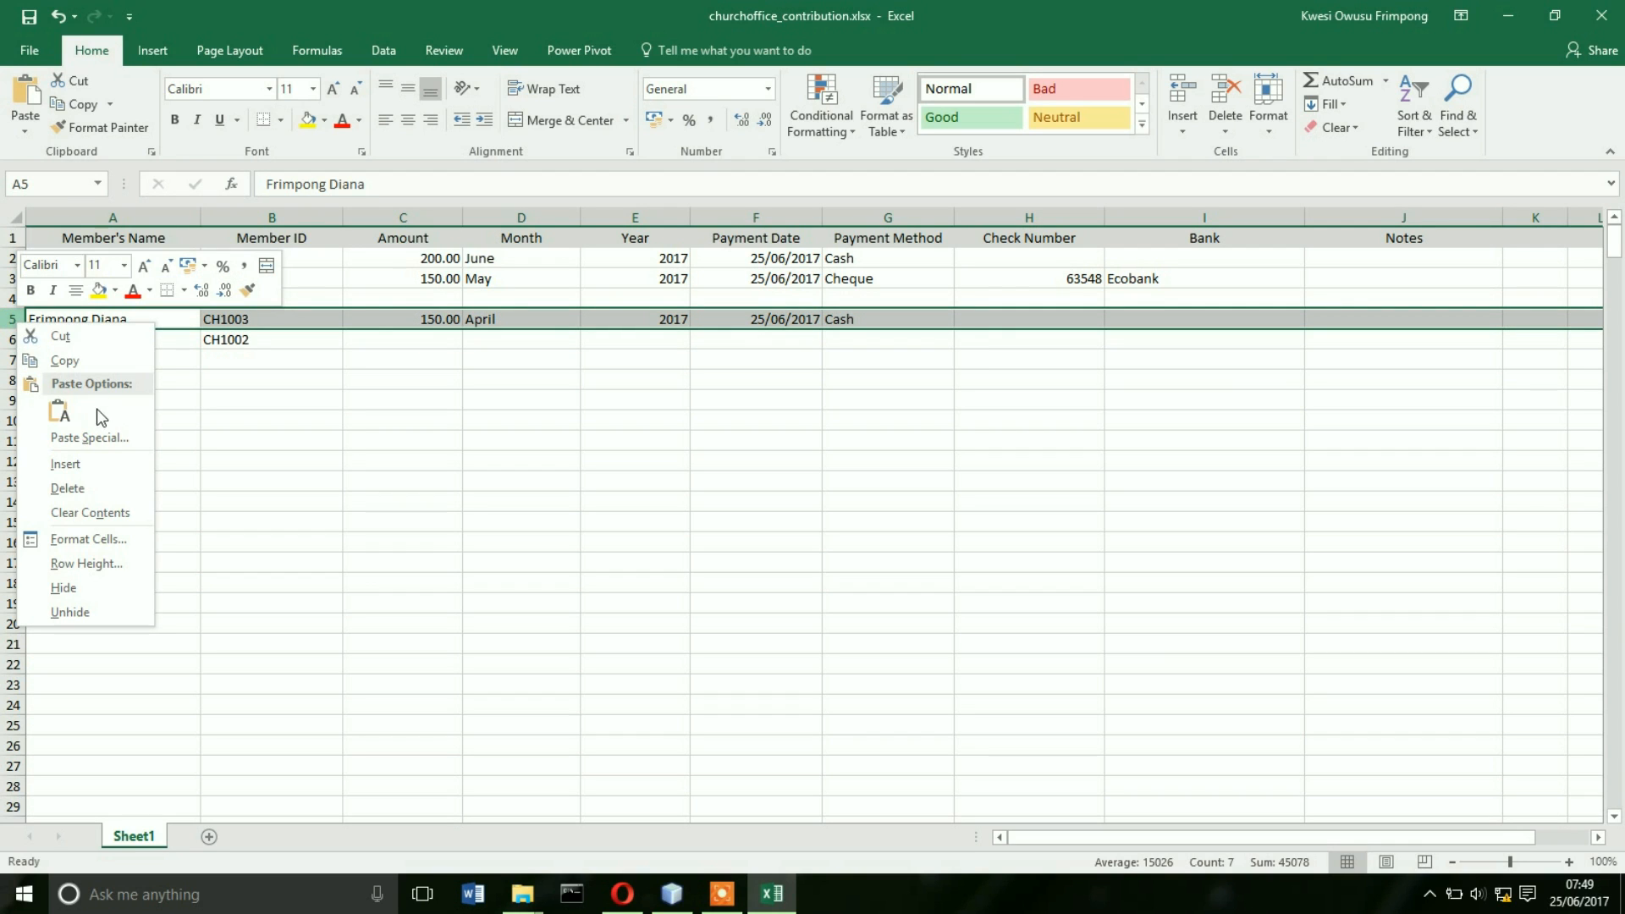
pyautogui.click(107, 465)
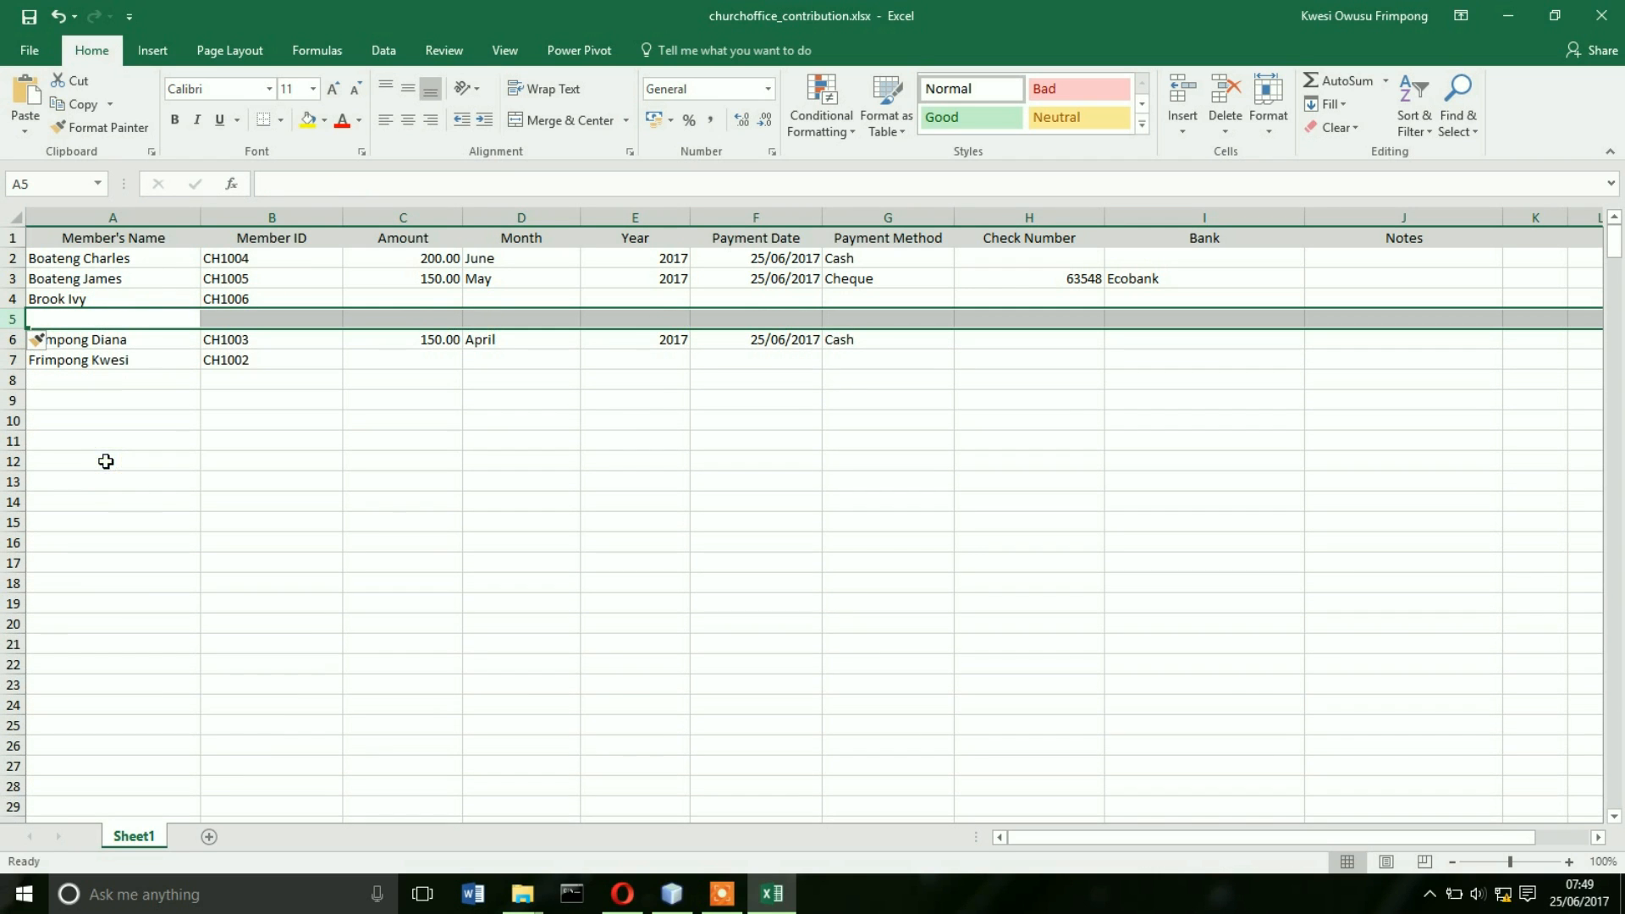
pyautogui.click(82, 320)
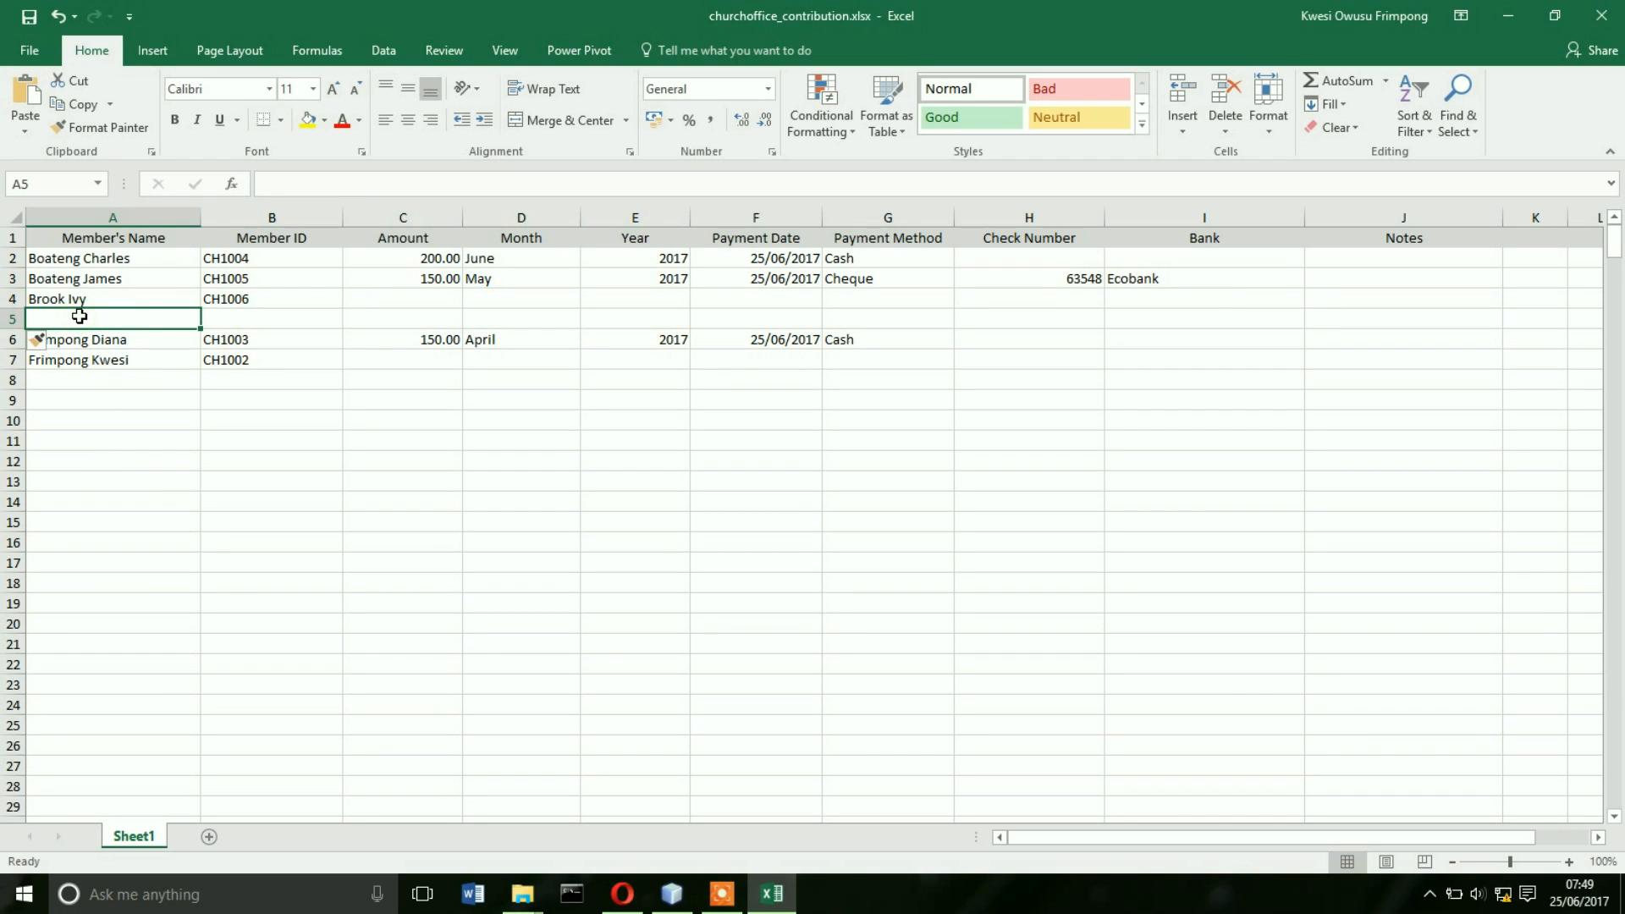
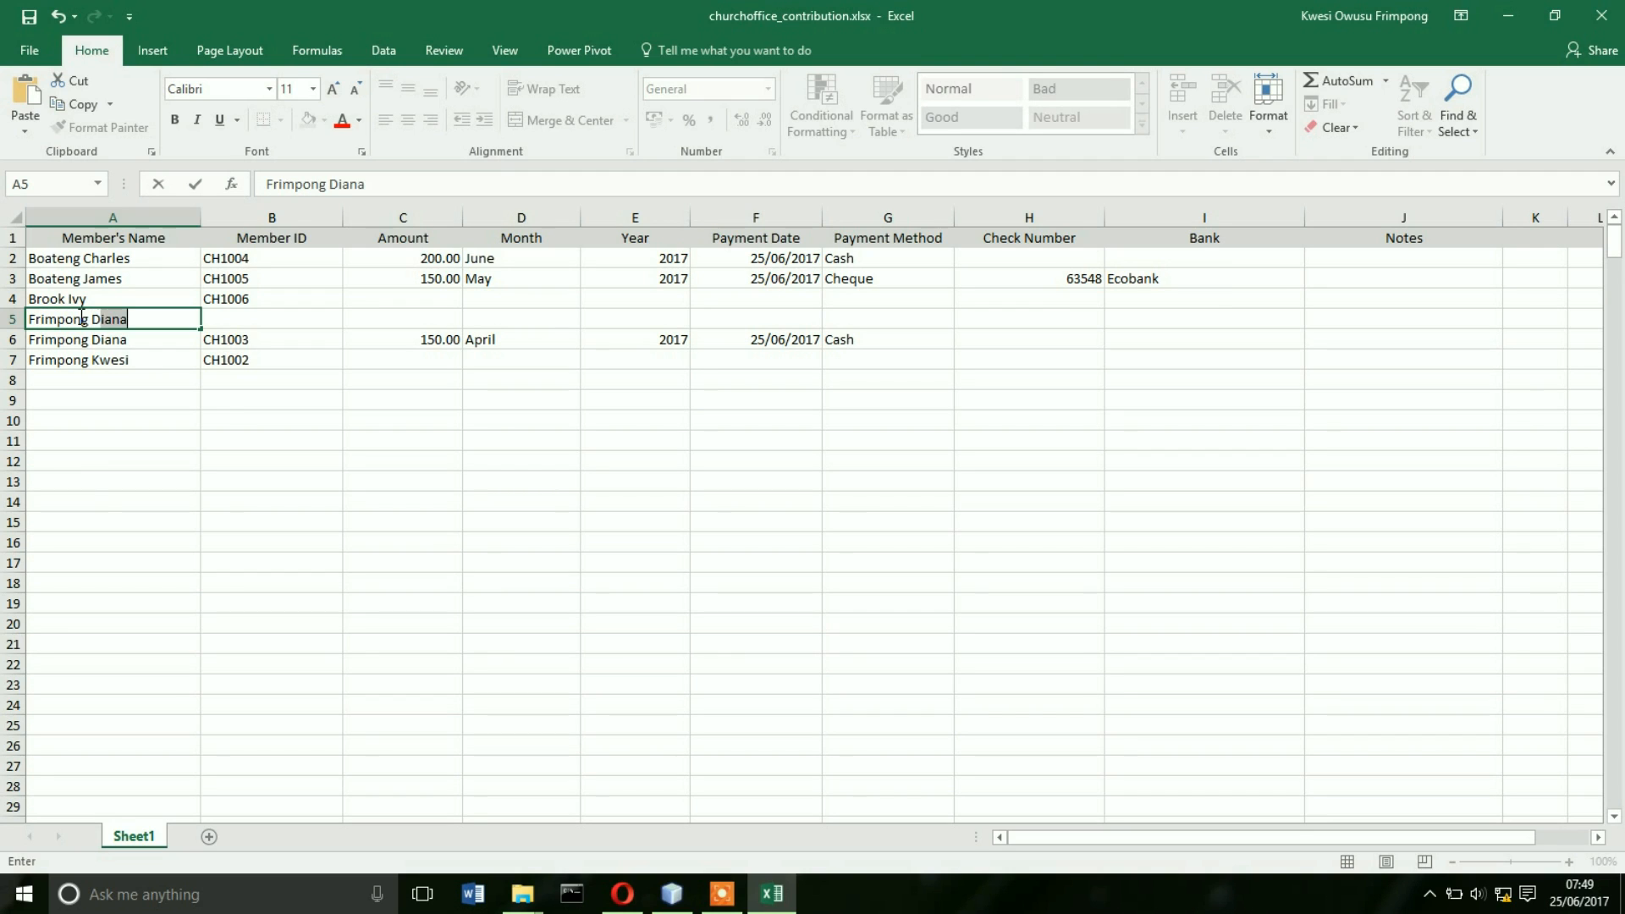
pyautogui.press('Tab')
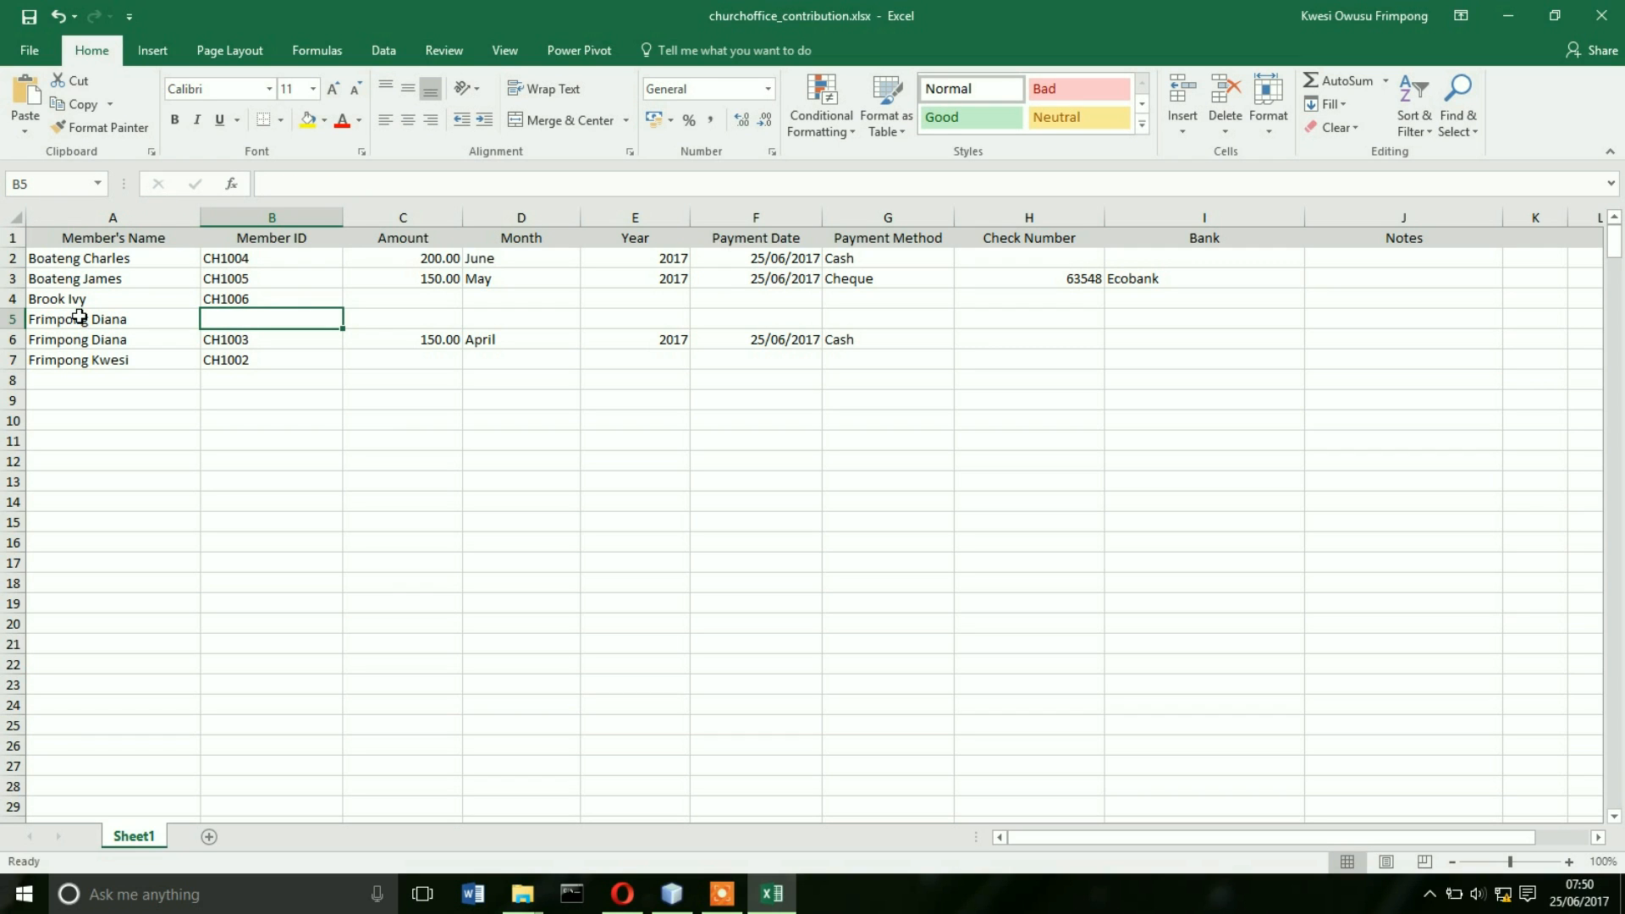
pyautogui.write('CH')
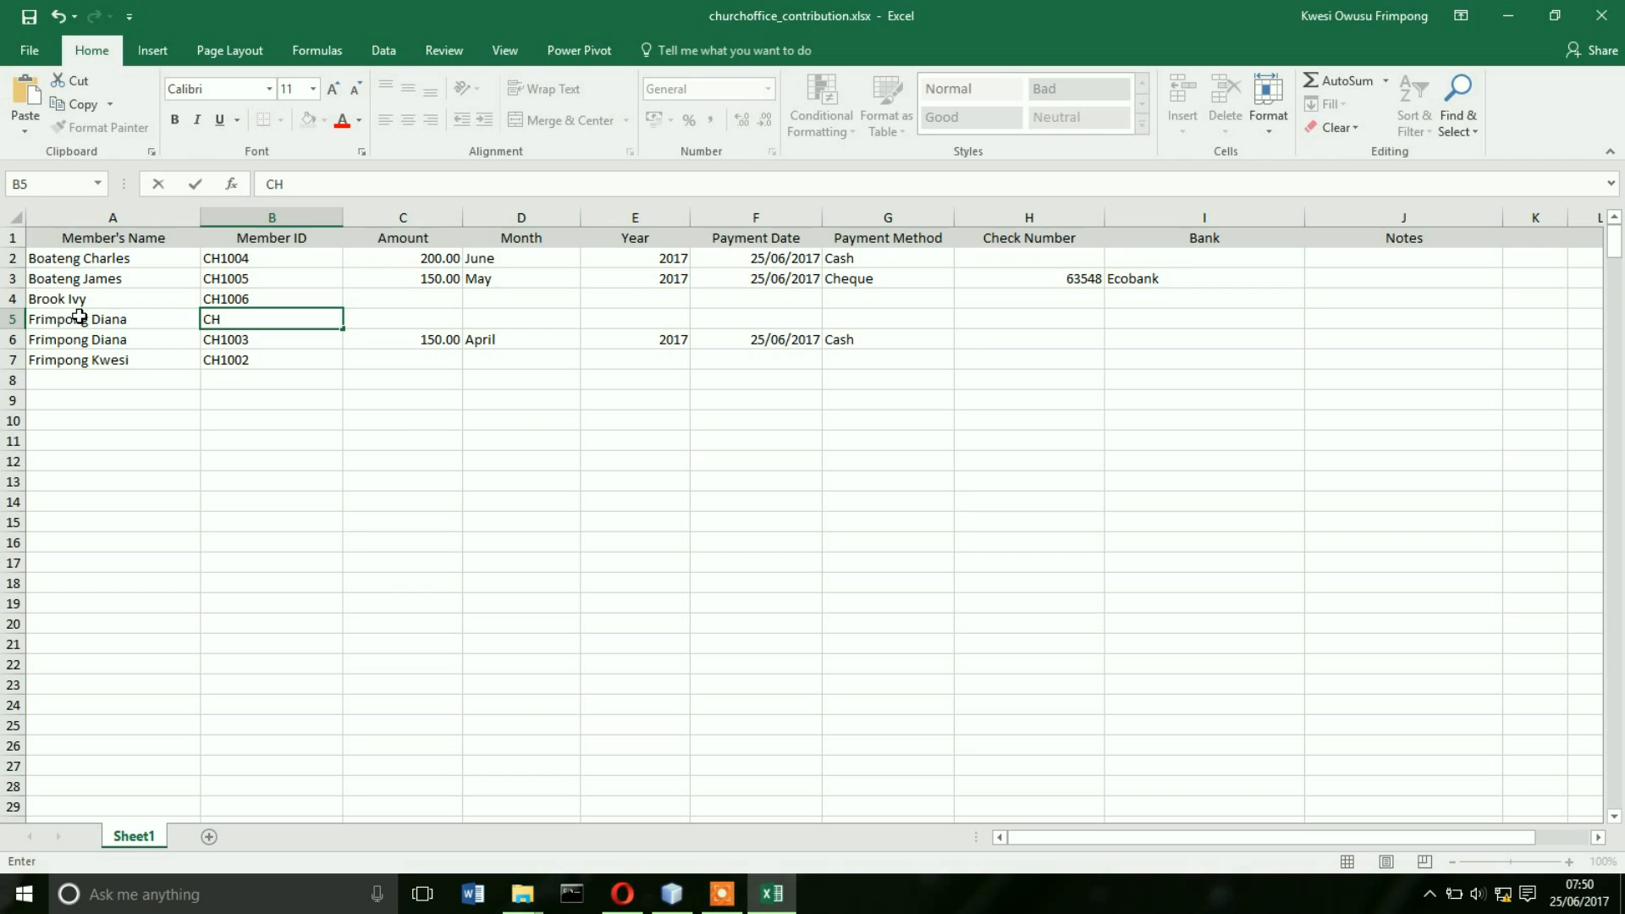
pyautogui.write('1003')
pyautogui.press('Tab')
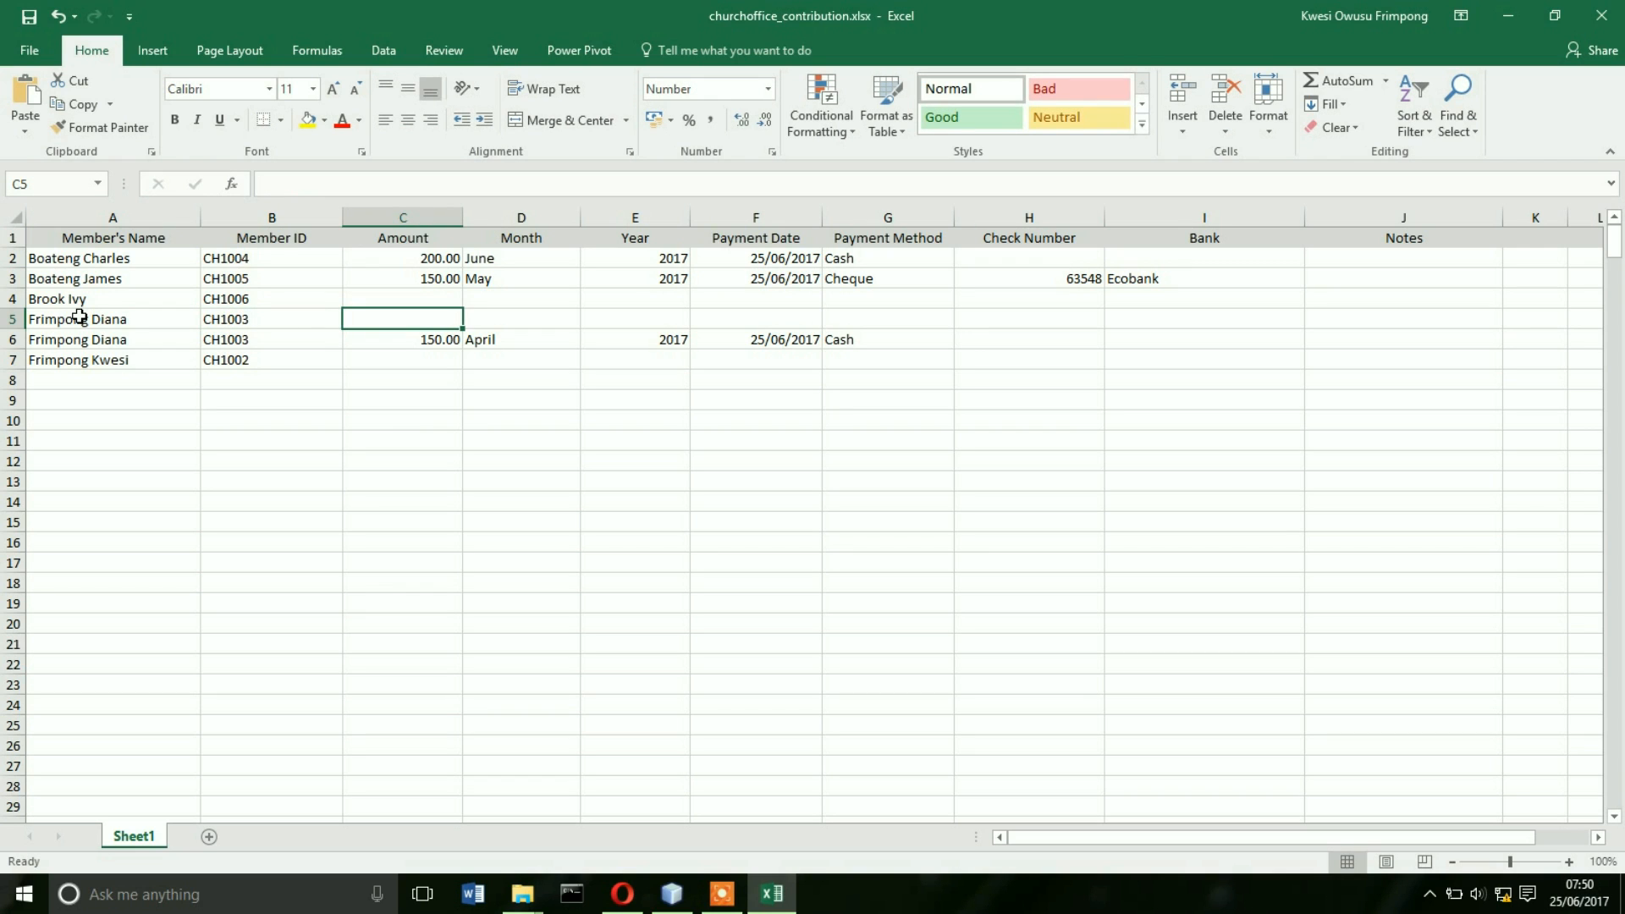
# - Fill the new row with 150.00, May, 2017, 25/06/2017 and Cash
pyautogui.write('150')
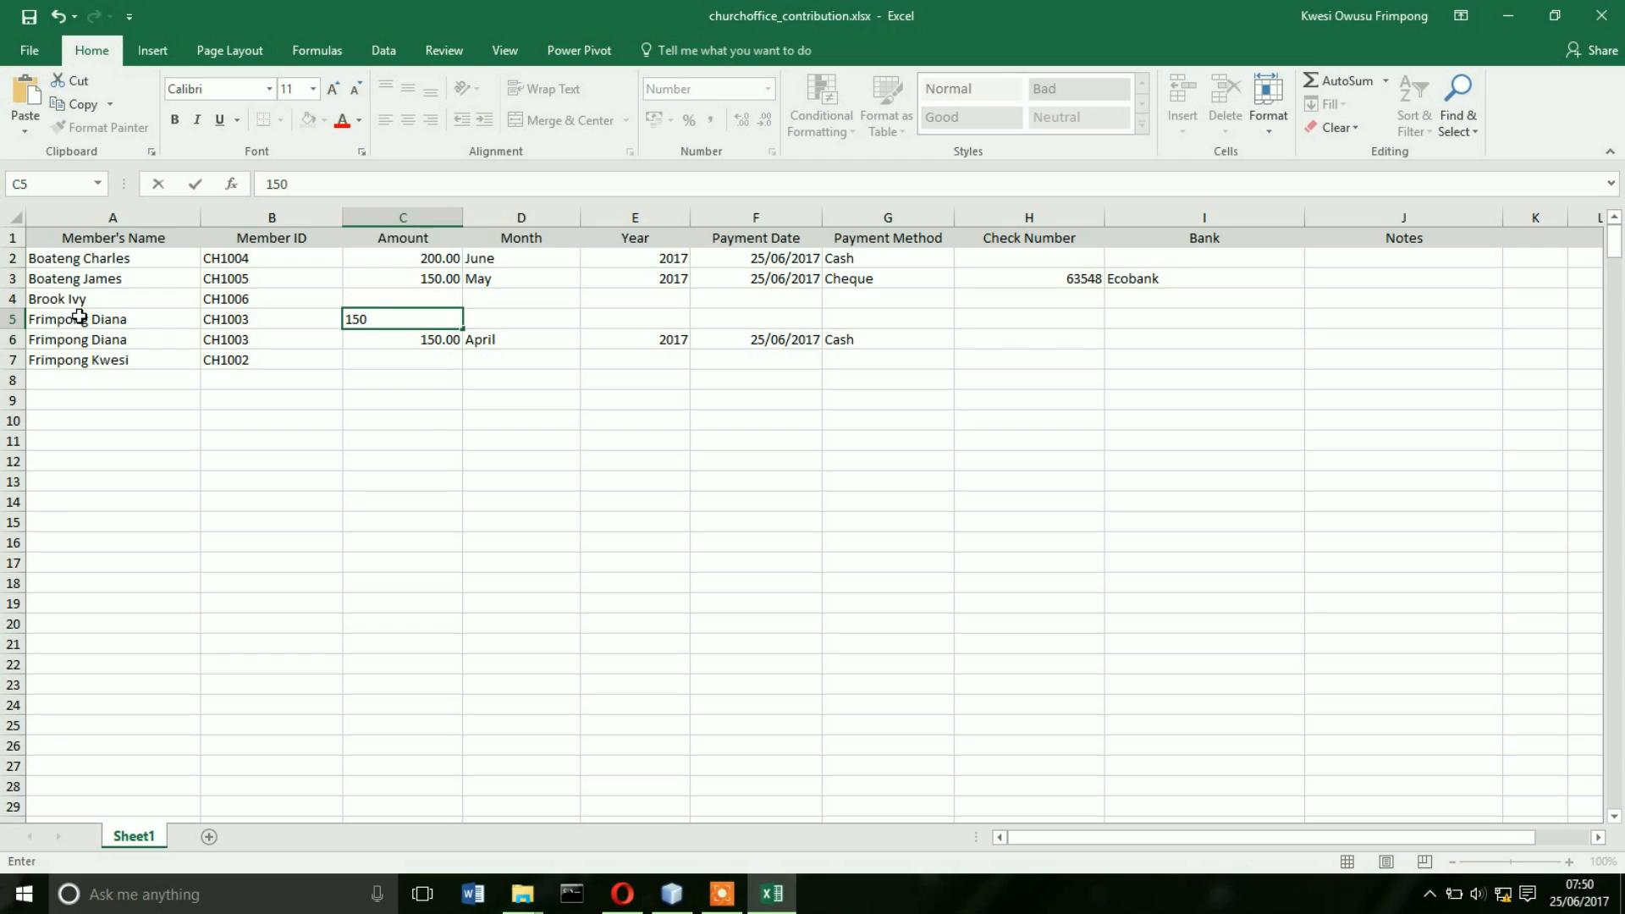
pyautogui.press('Tab')
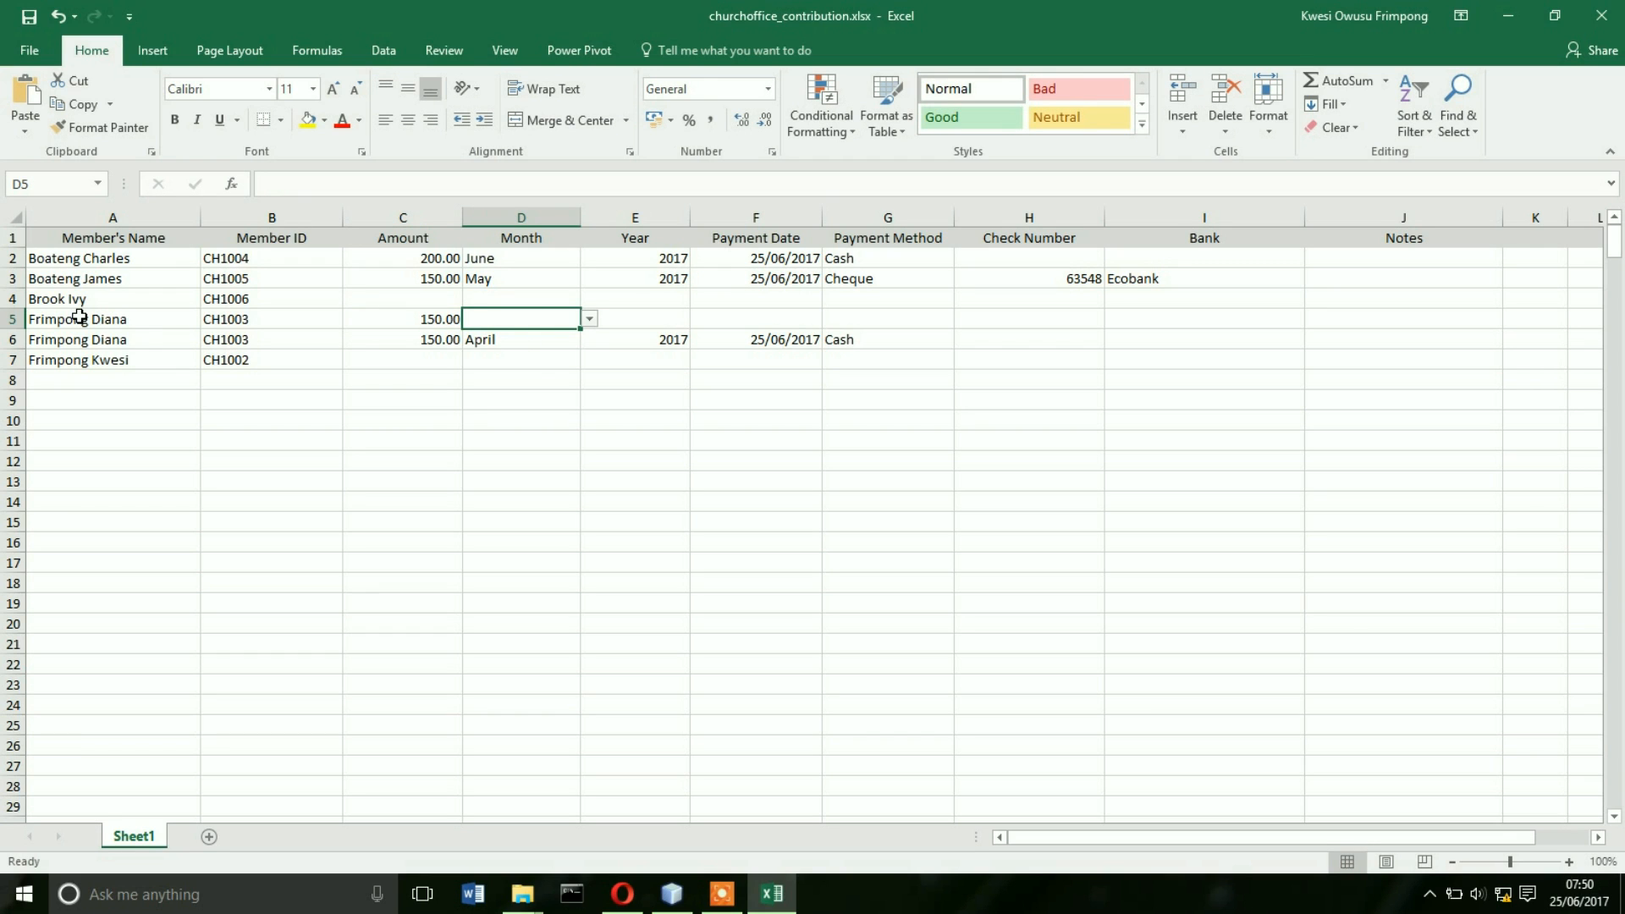
pyautogui.click(590, 320)
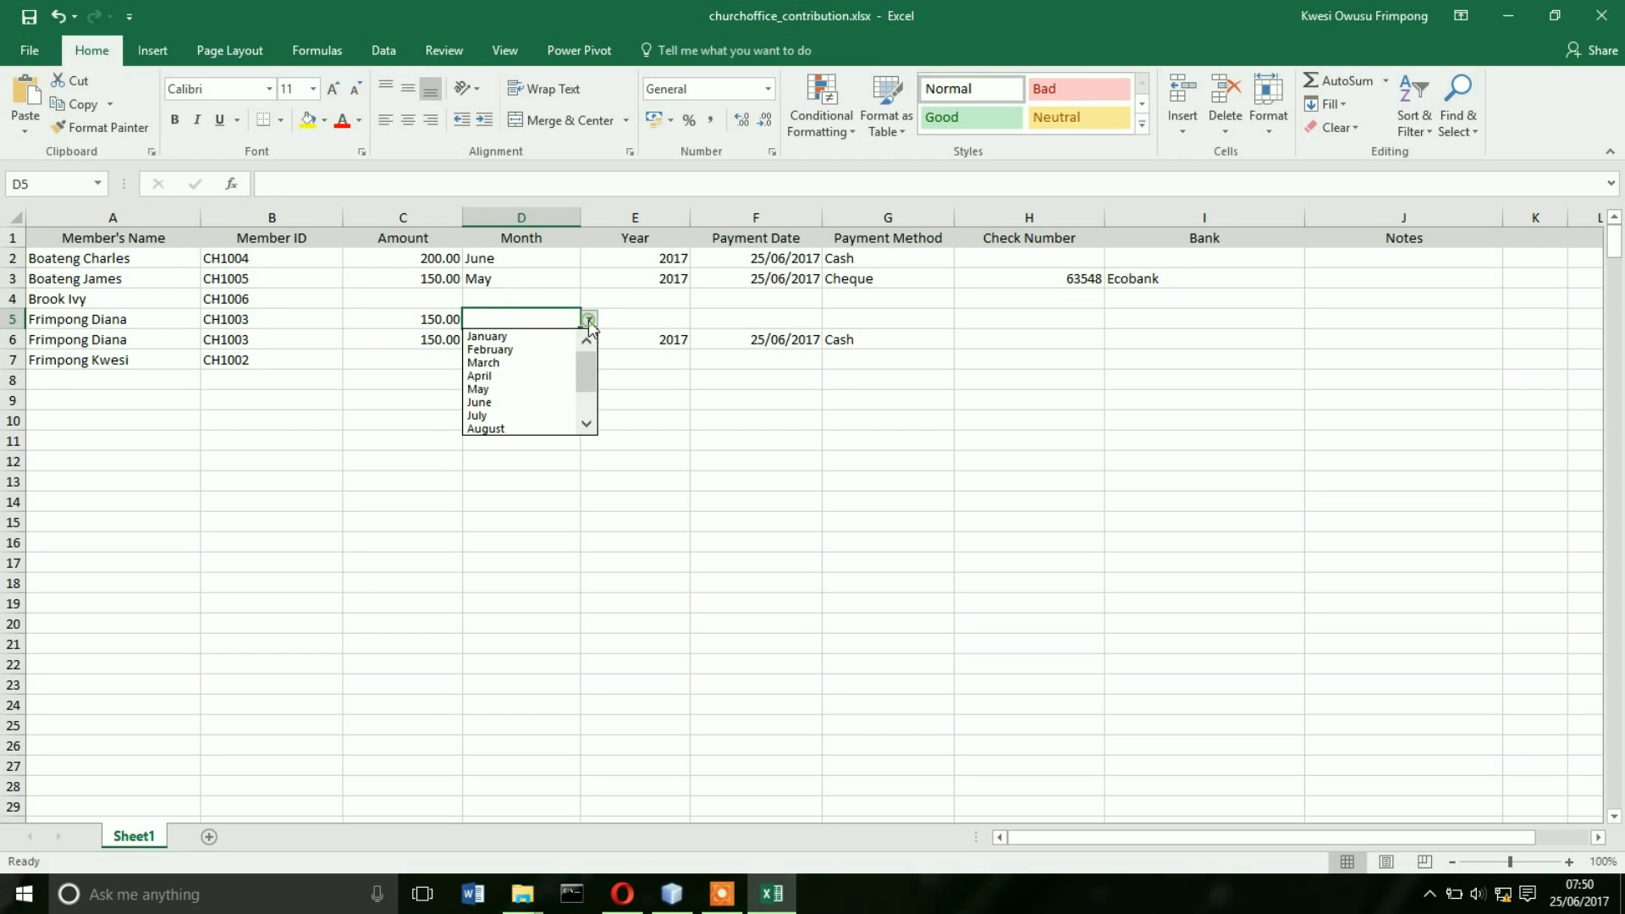
pyautogui.click(510, 391)
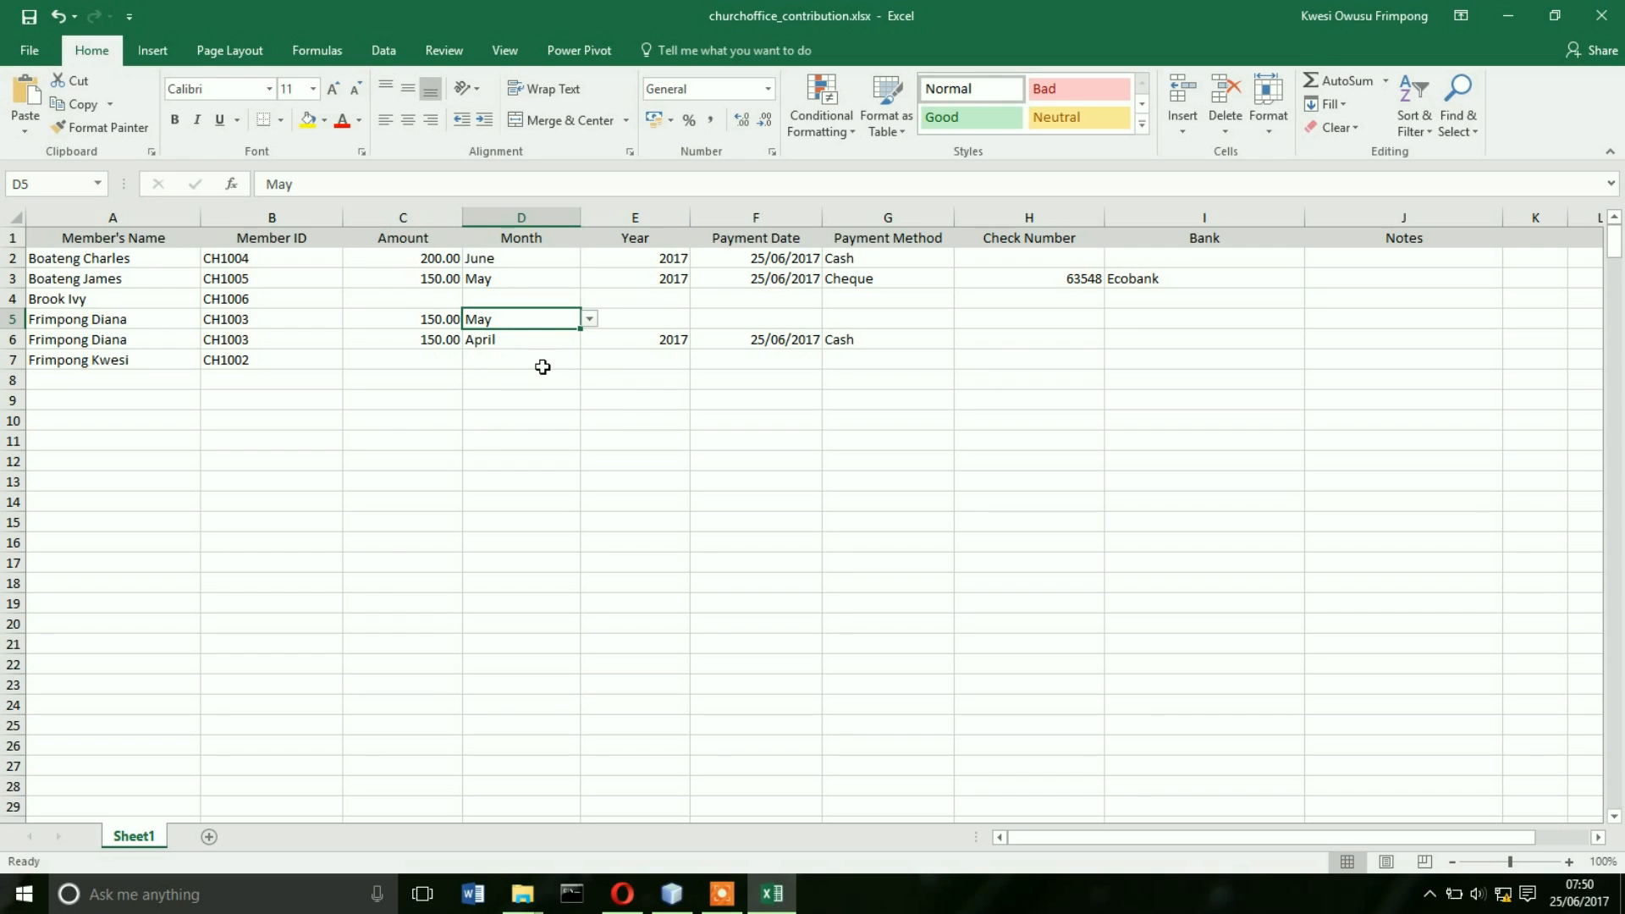
pyautogui.click(659, 319)
pyautogui.write('2')
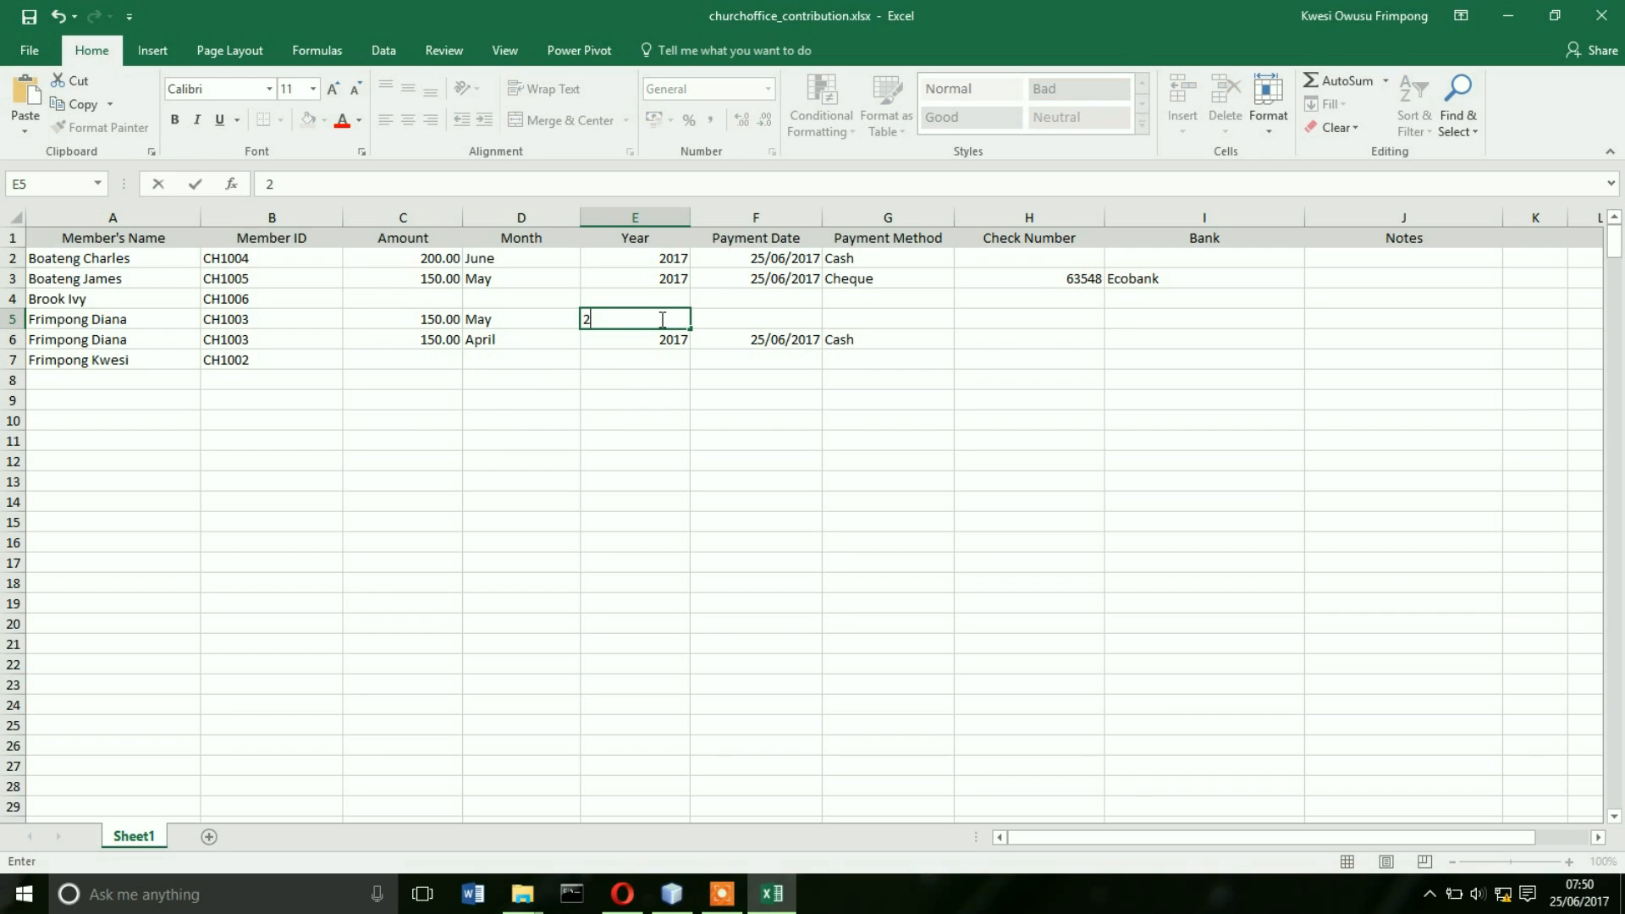
pyautogui.write('017')
pyautogui.click(788, 314)
pyautogui.write('25')
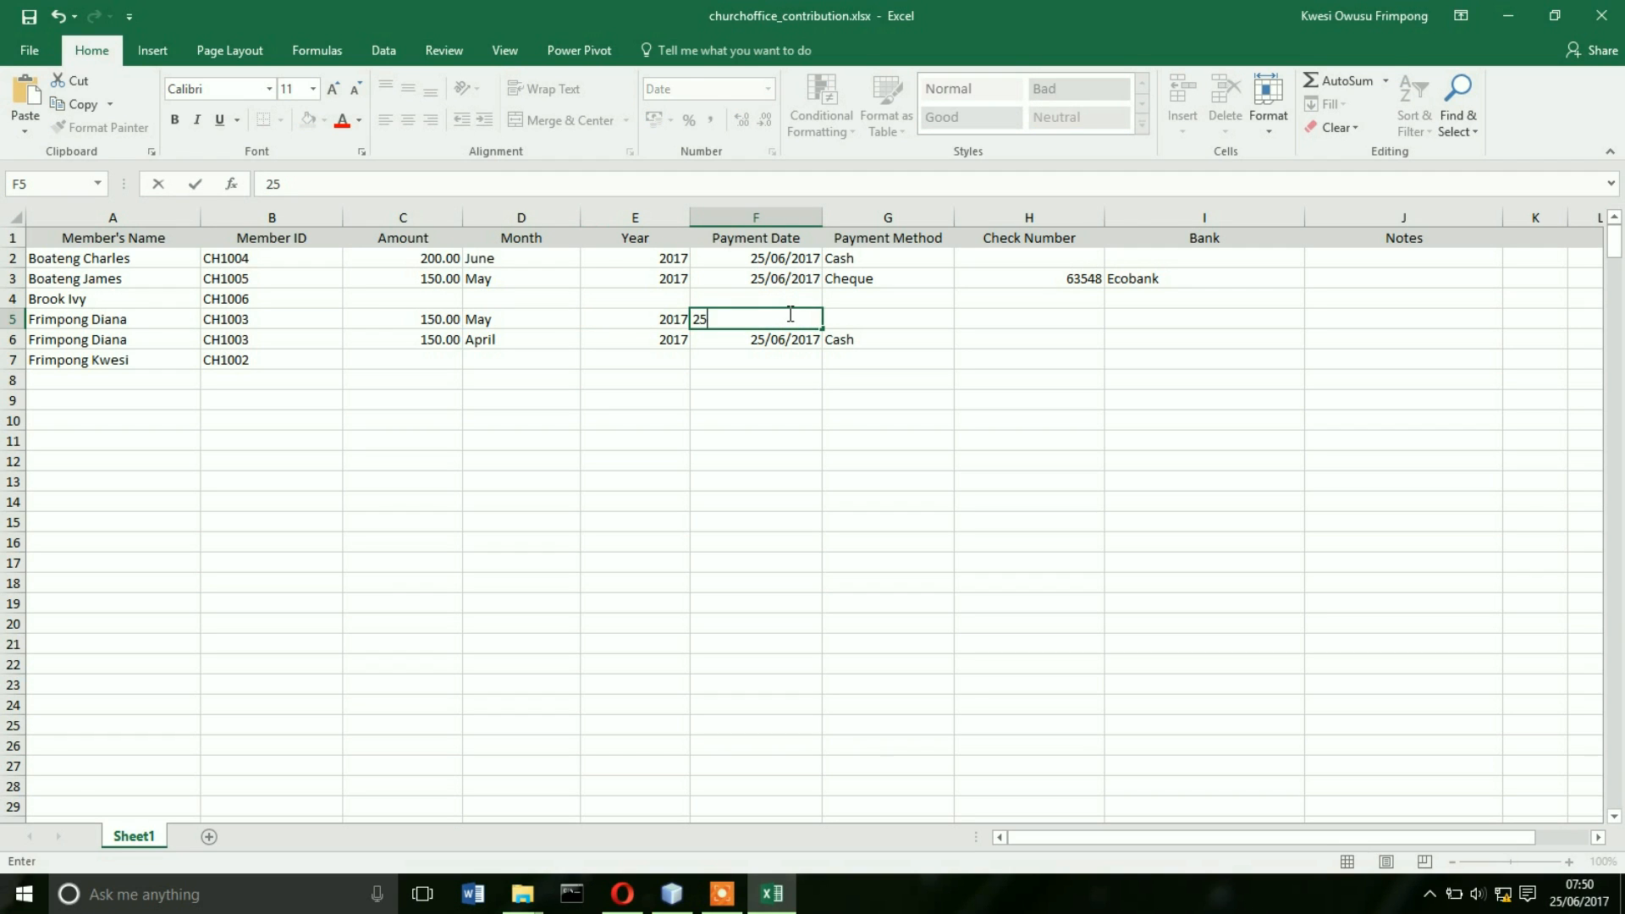
pyautogui.write('/06/2017')
pyautogui.click(888, 319)
pyautogui.click(962, 320)
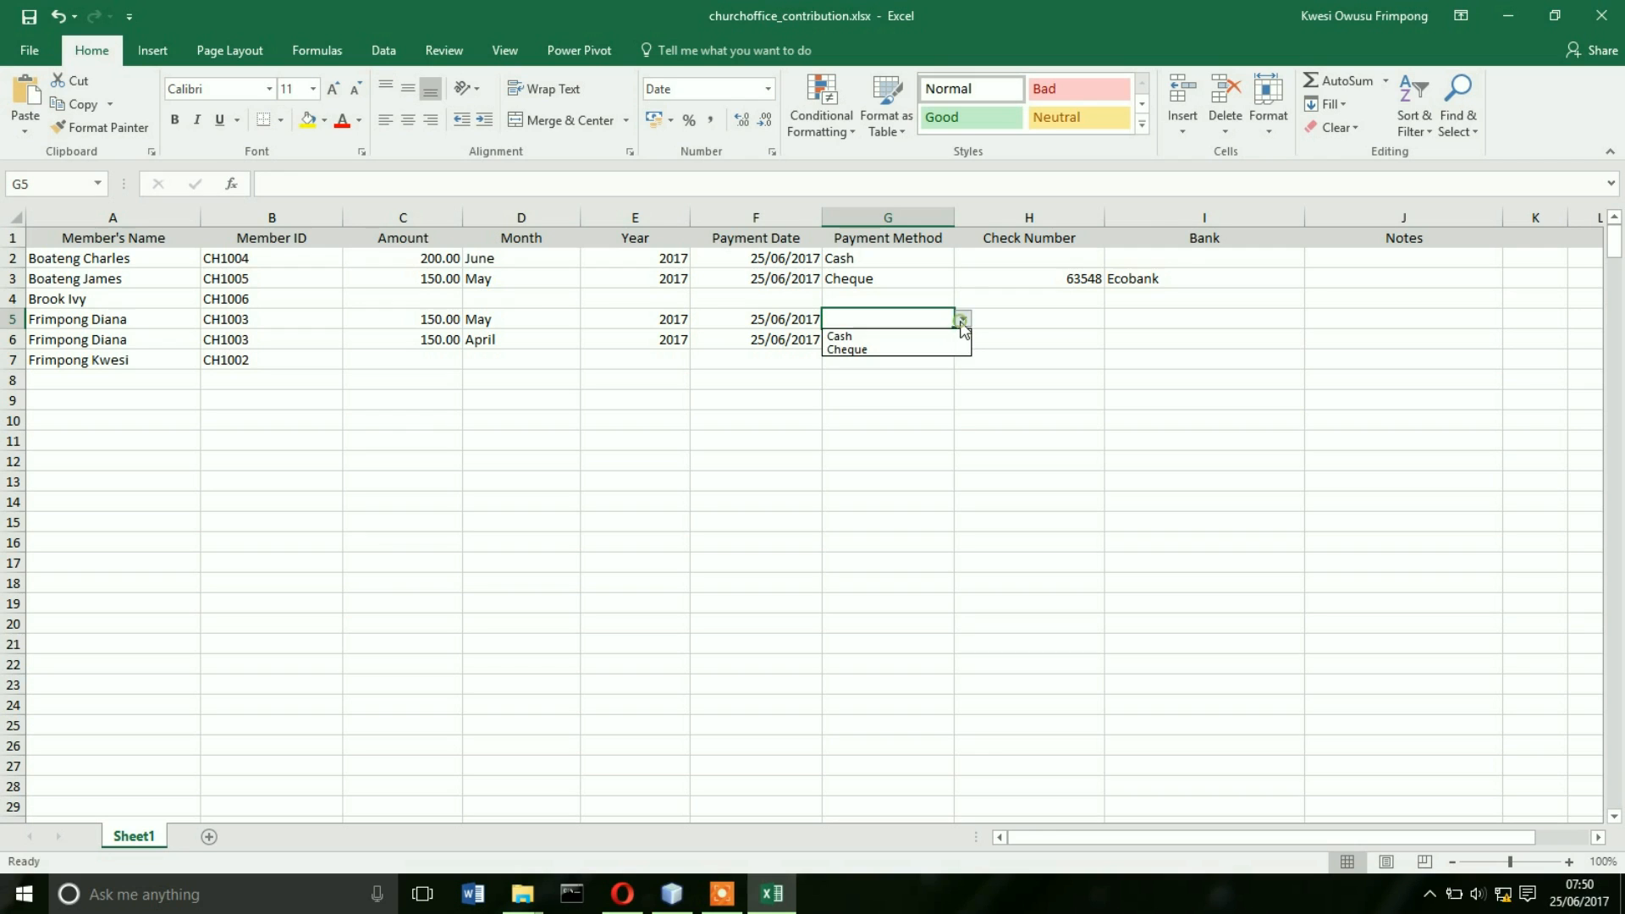
pyautogui.click(894, 335)
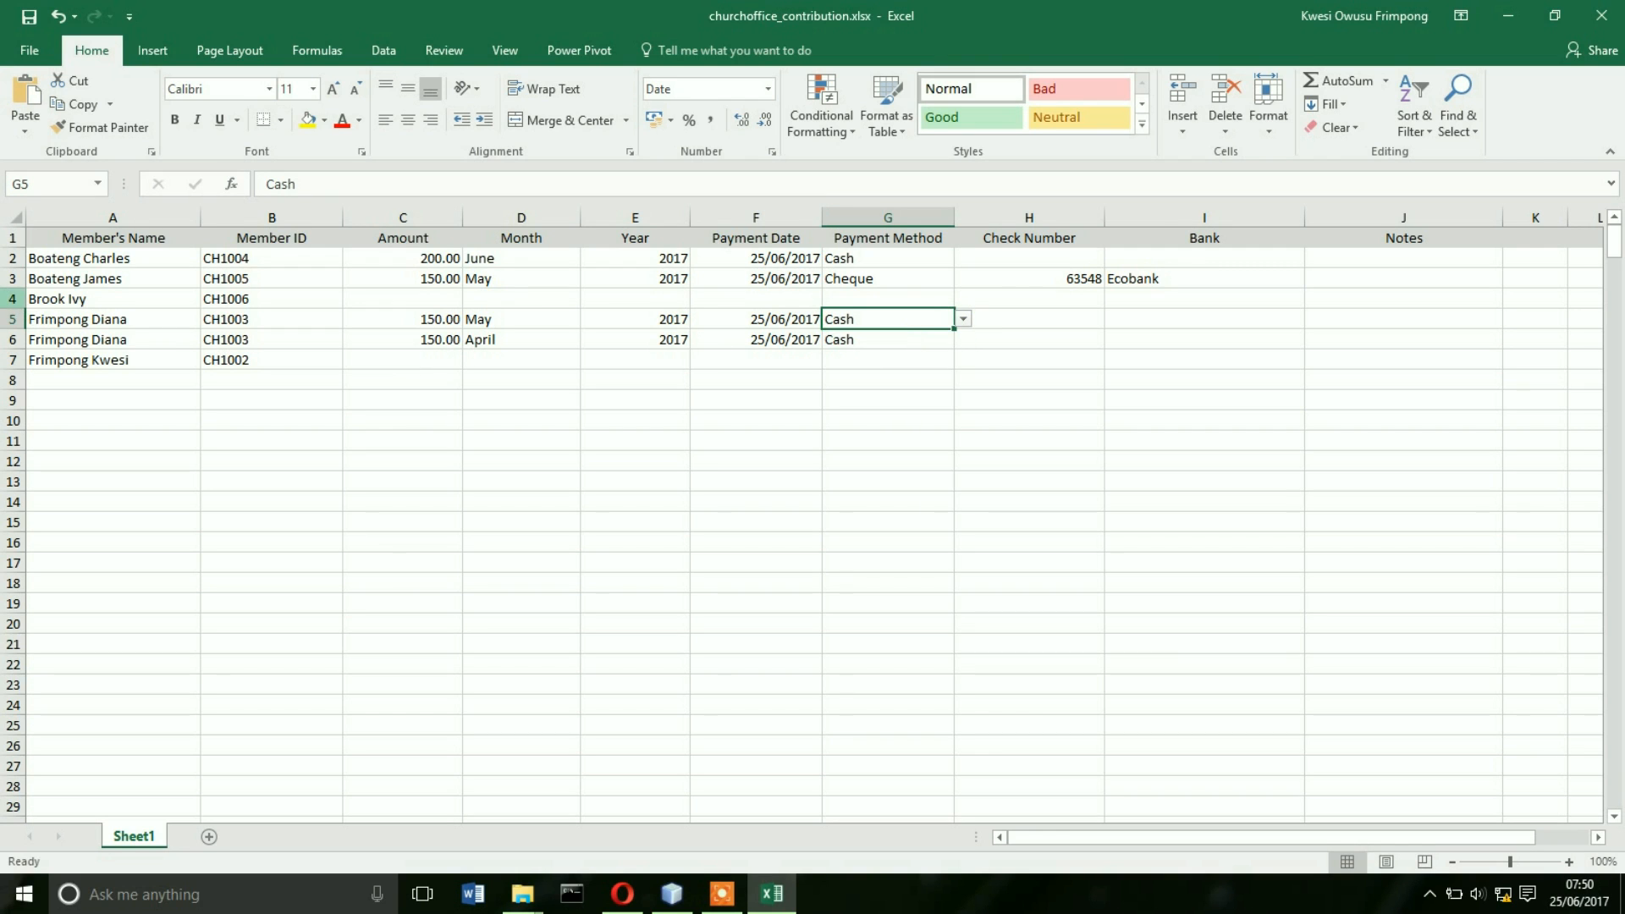
pyautogui.click(12, 299)
# - Delete rows 4 and 6 lacking payment details, save the workbook and minimize Excel
pyautogui.rightClick(14, 299)
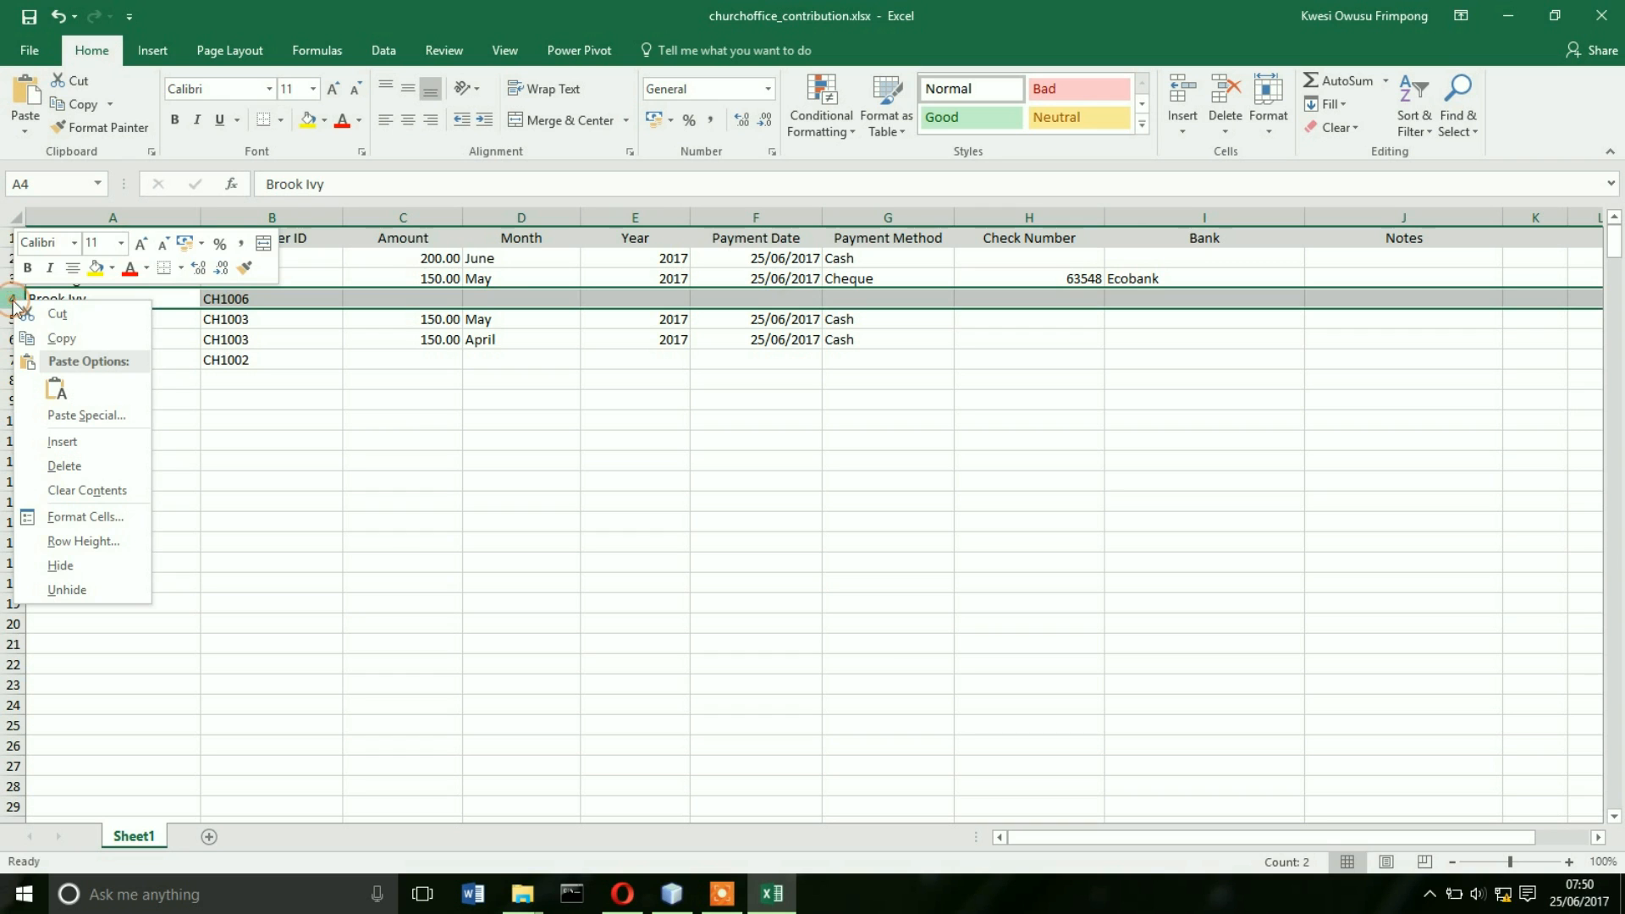
pyautogui.click(66, 465)
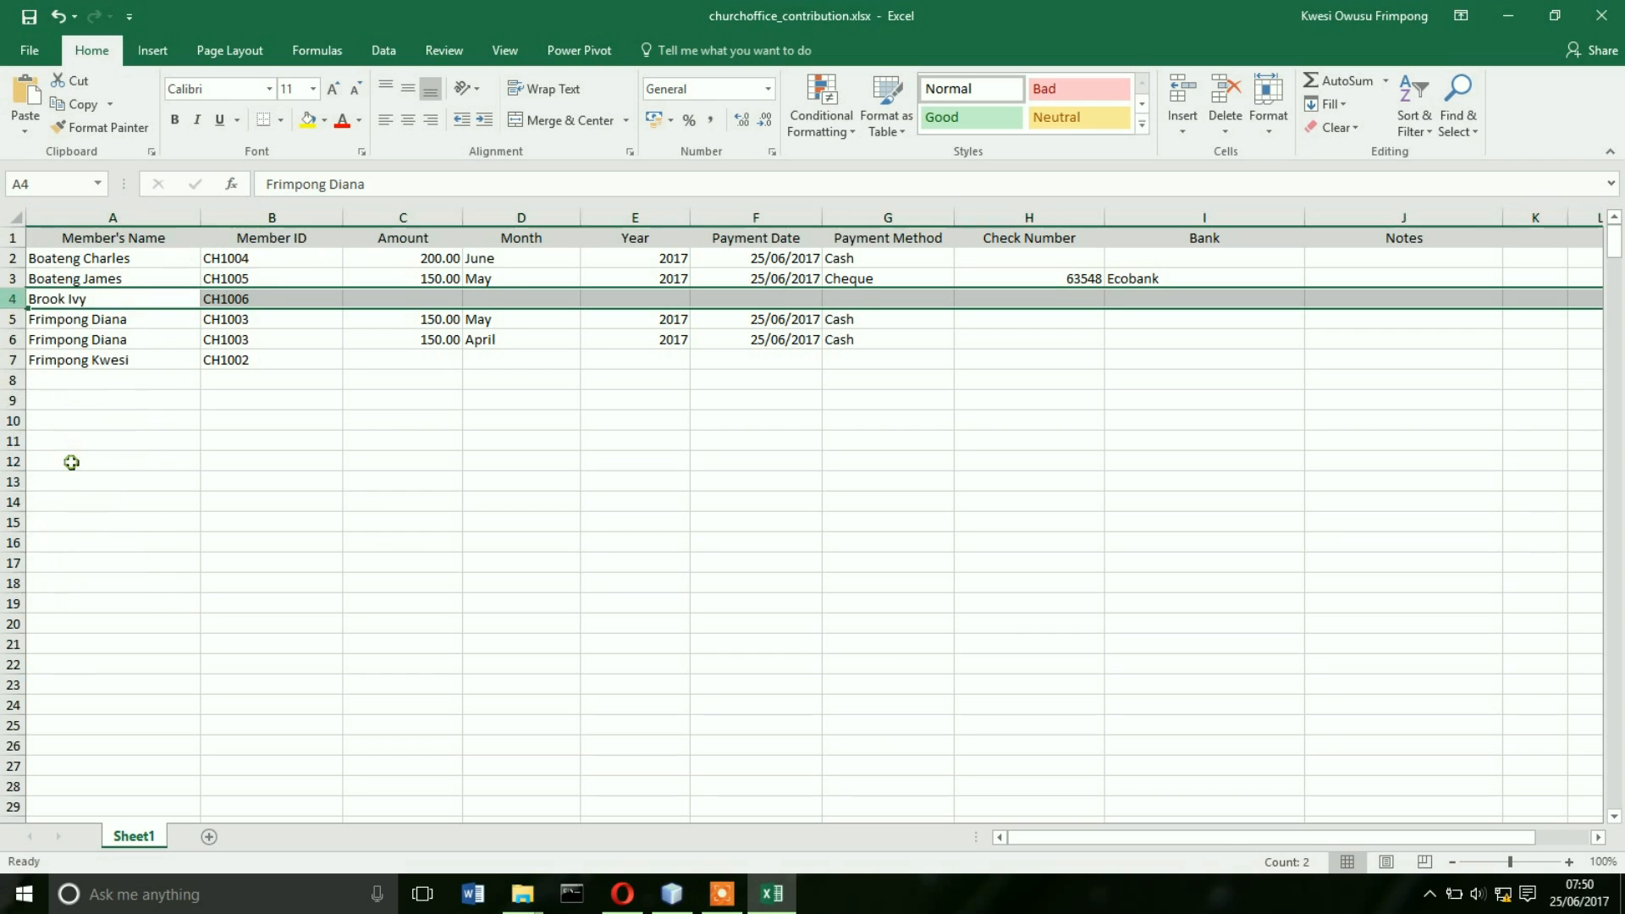
pyautogui.click(13, 339)
pyautogui.rightClick(14, 340)
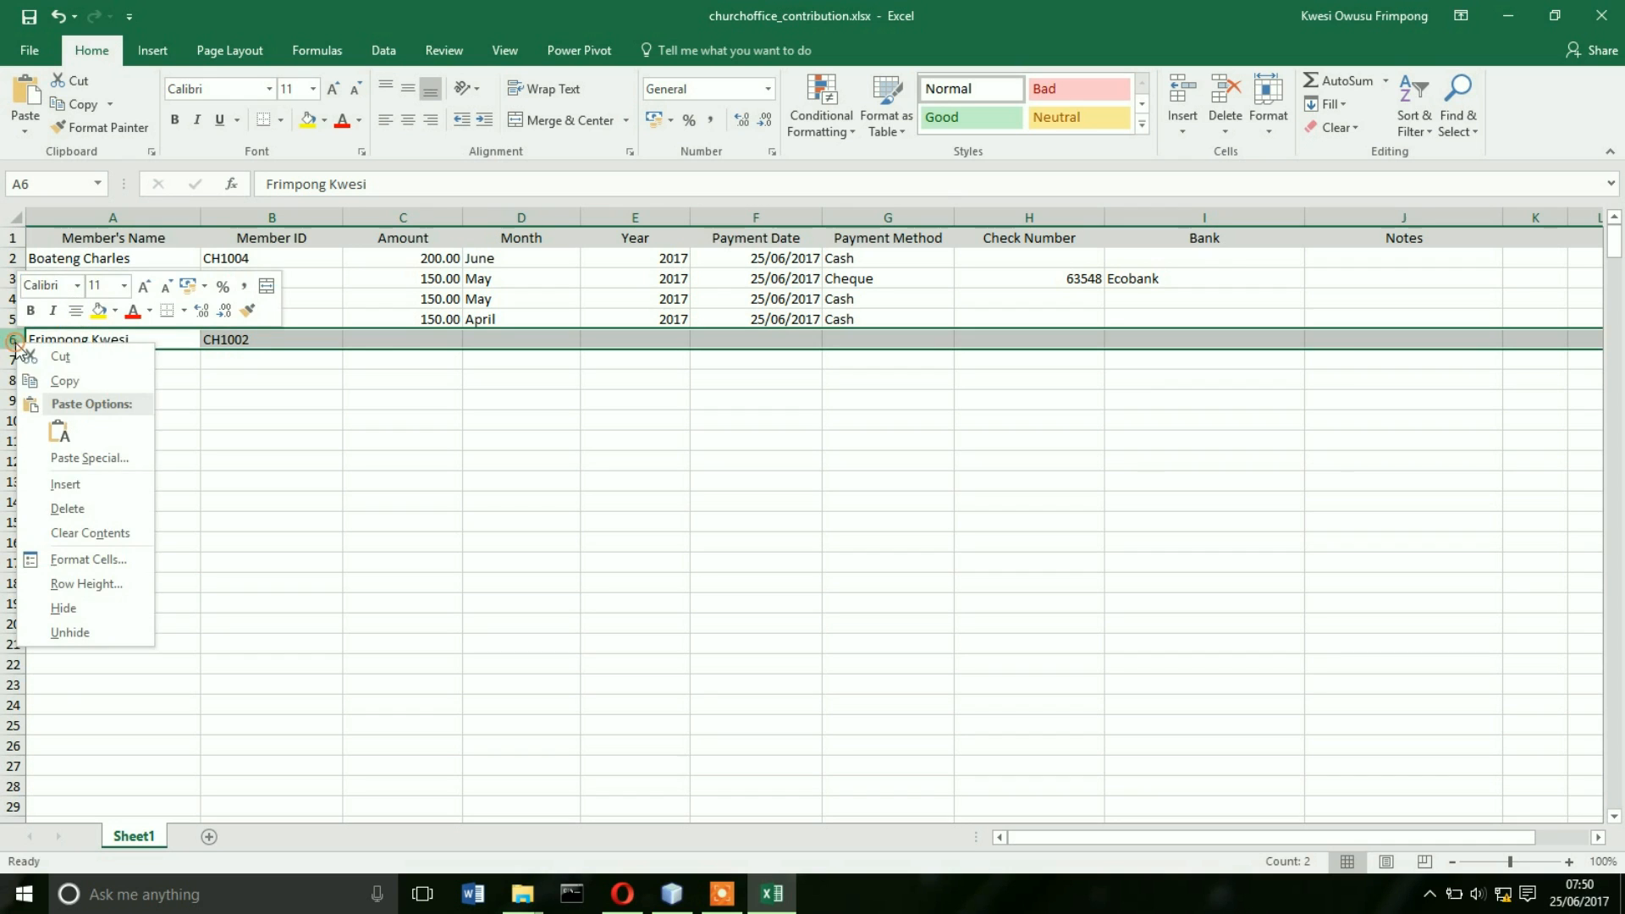
pyautogui.click(67, 508)
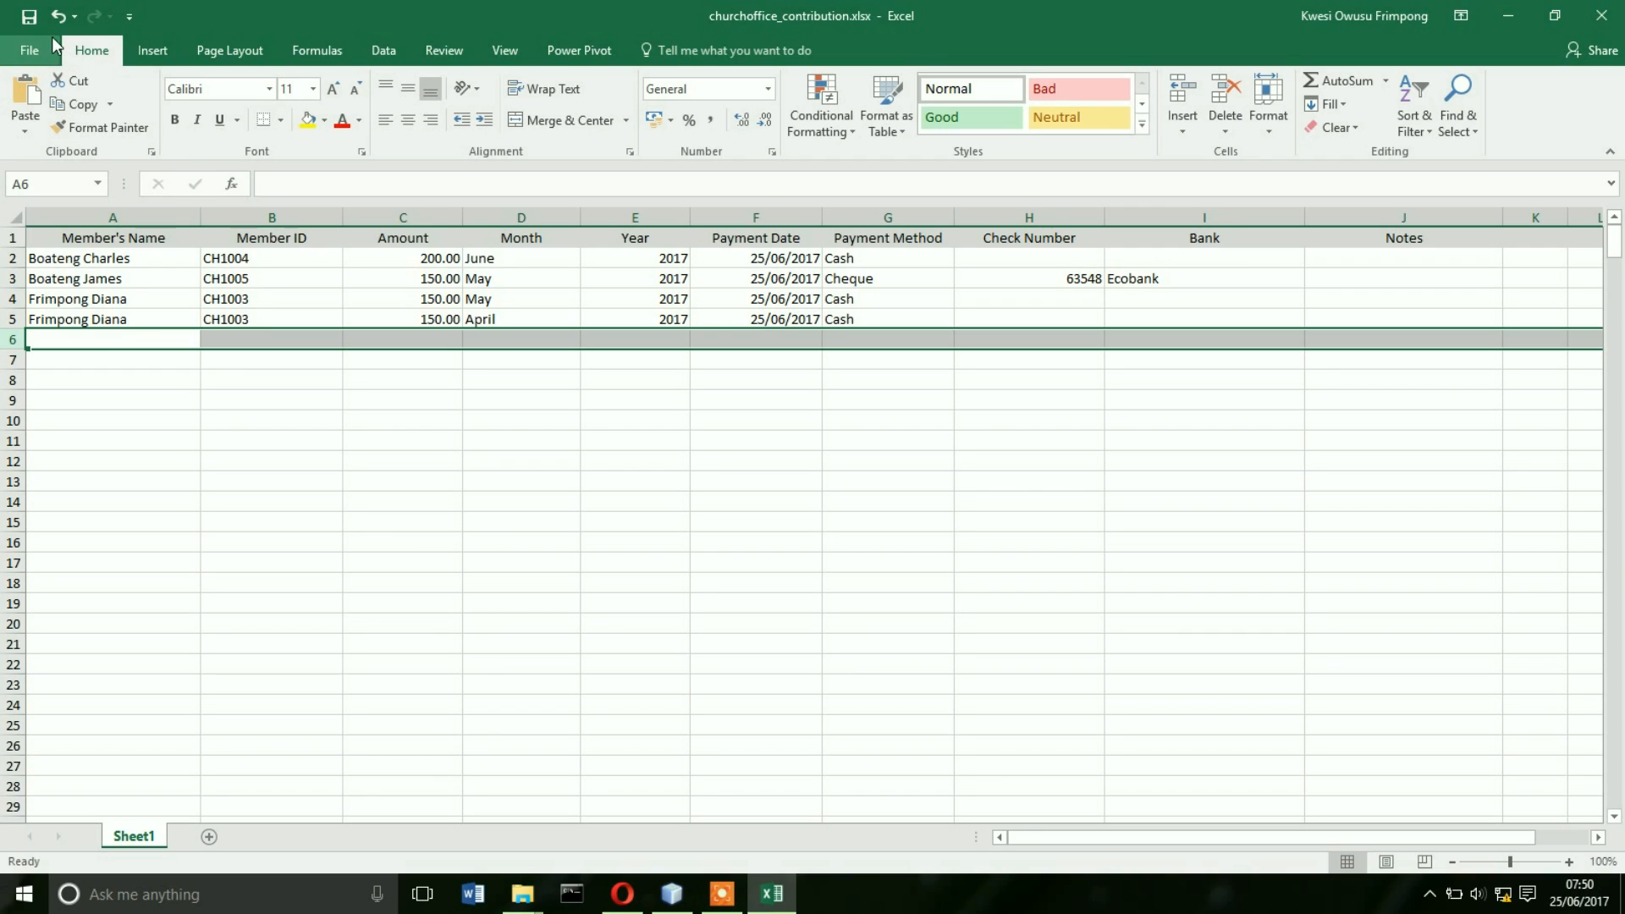
pyautogui.click(33, 20)
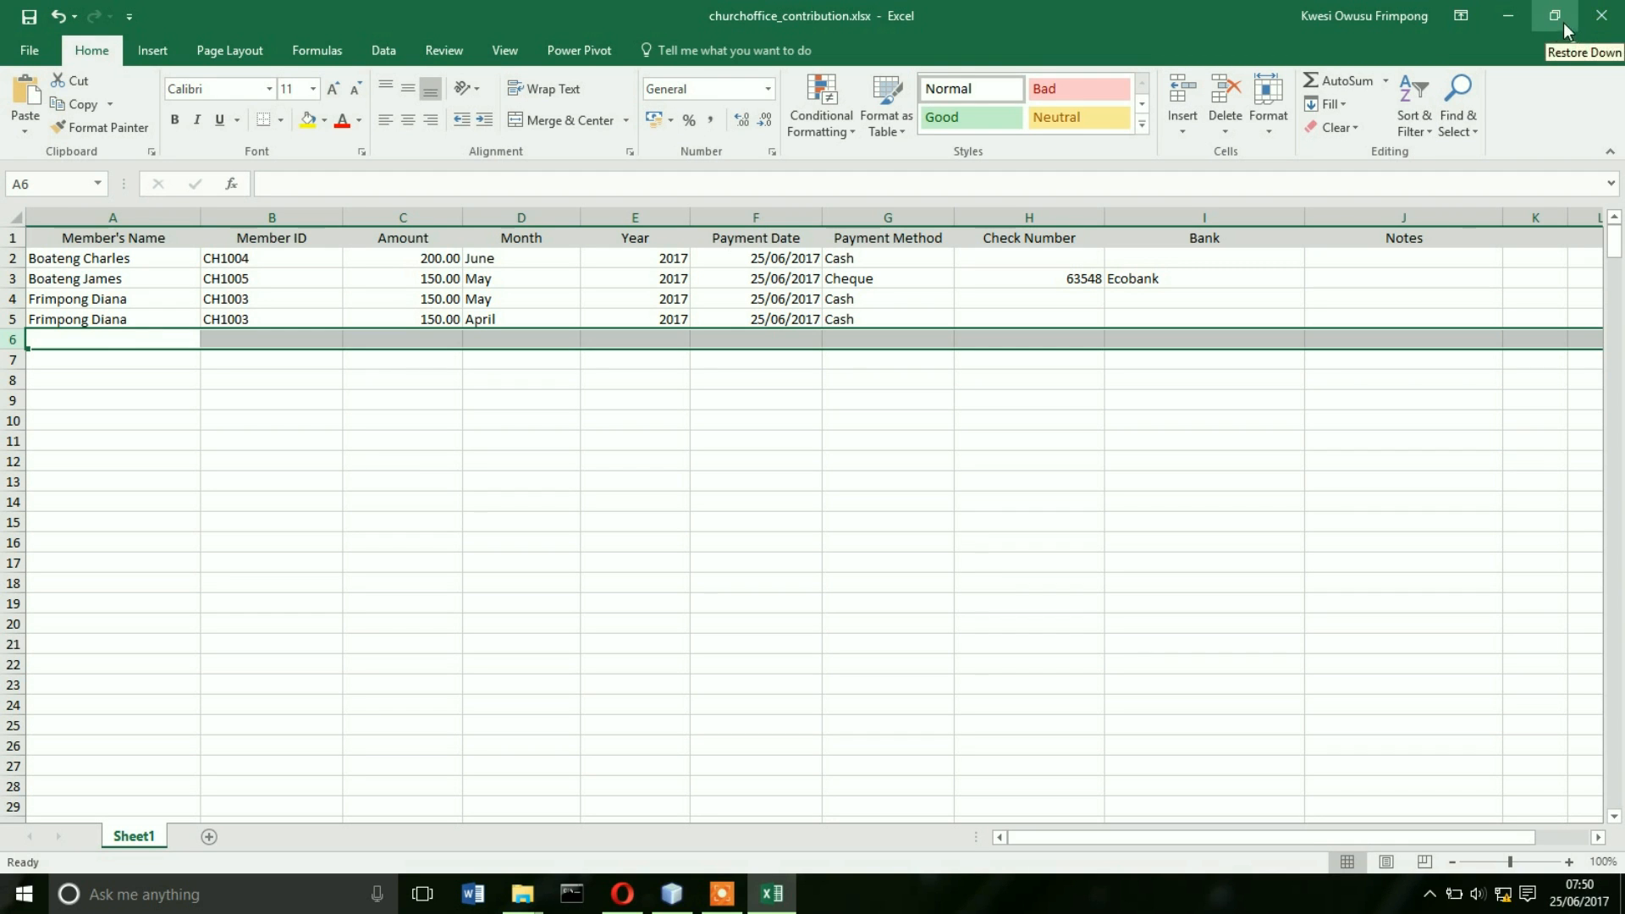
pyautogui.click(1512, 18)
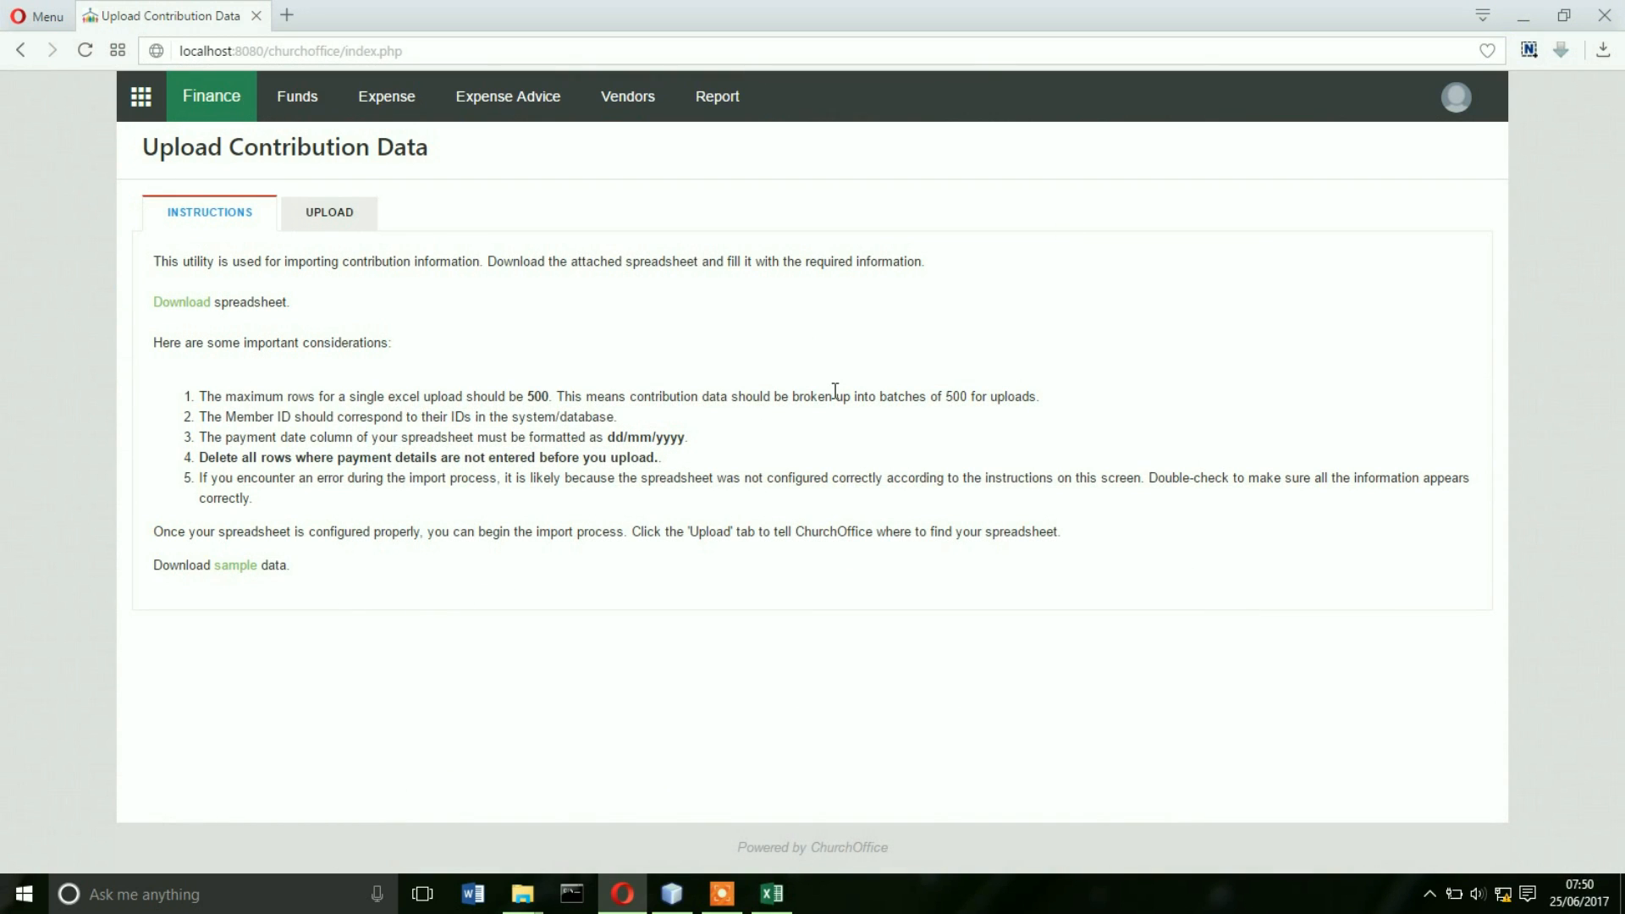
# - Upload churchoffice_contribution.xlsx from Downloads into the Sat/24/Jun/2017 batch
pyautogui.click(318, 219)
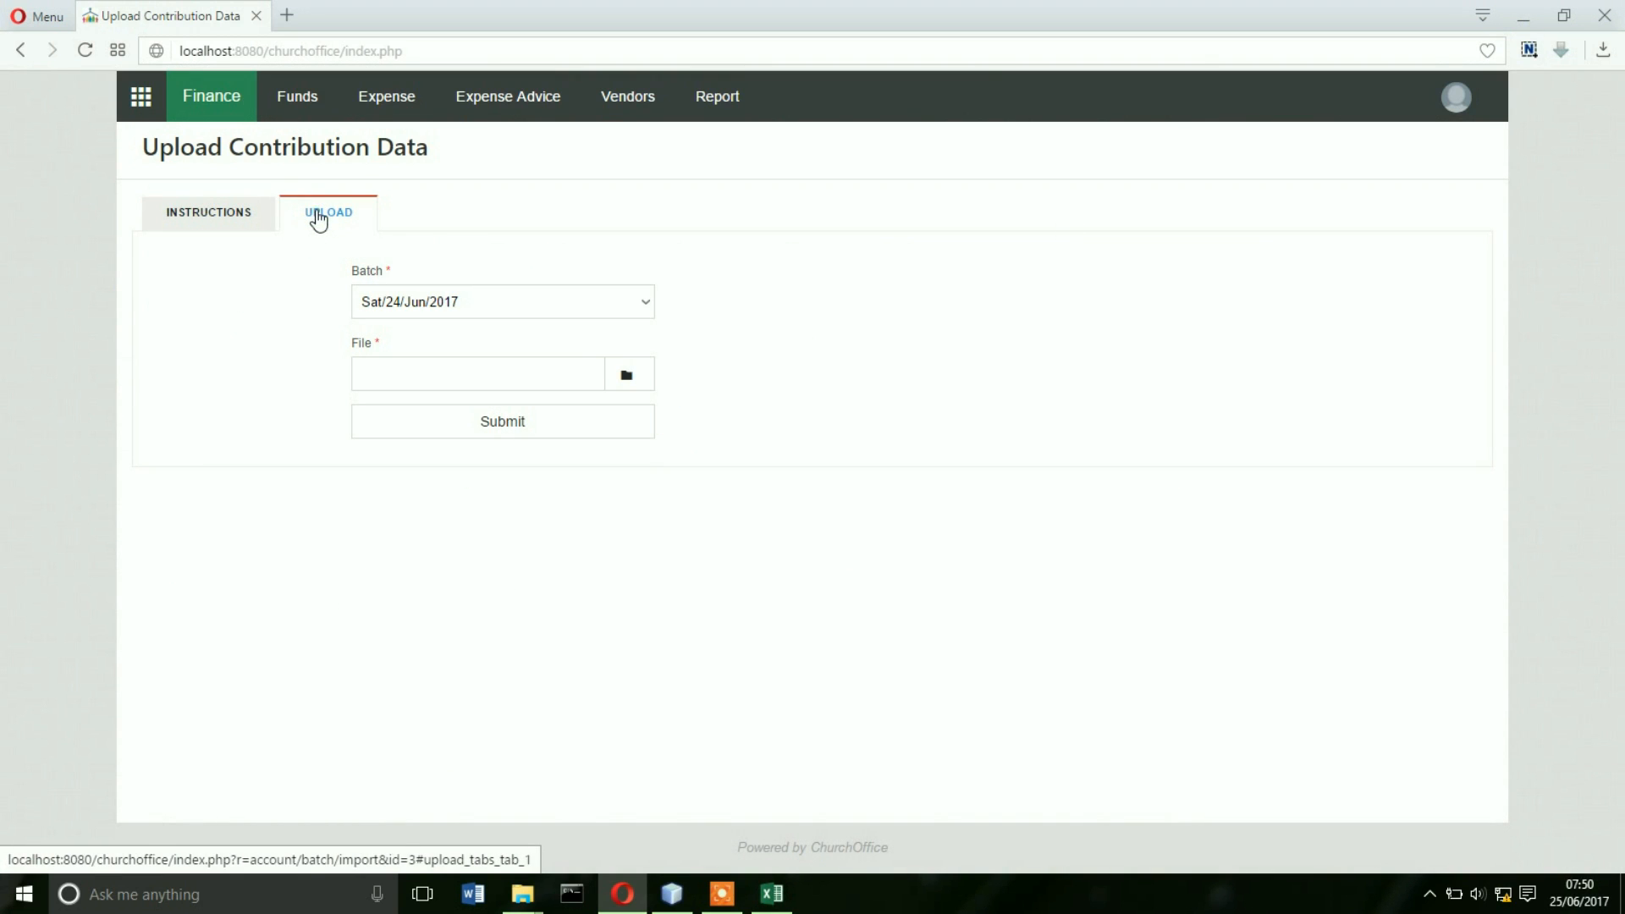
pyautogui.click(648, 305)
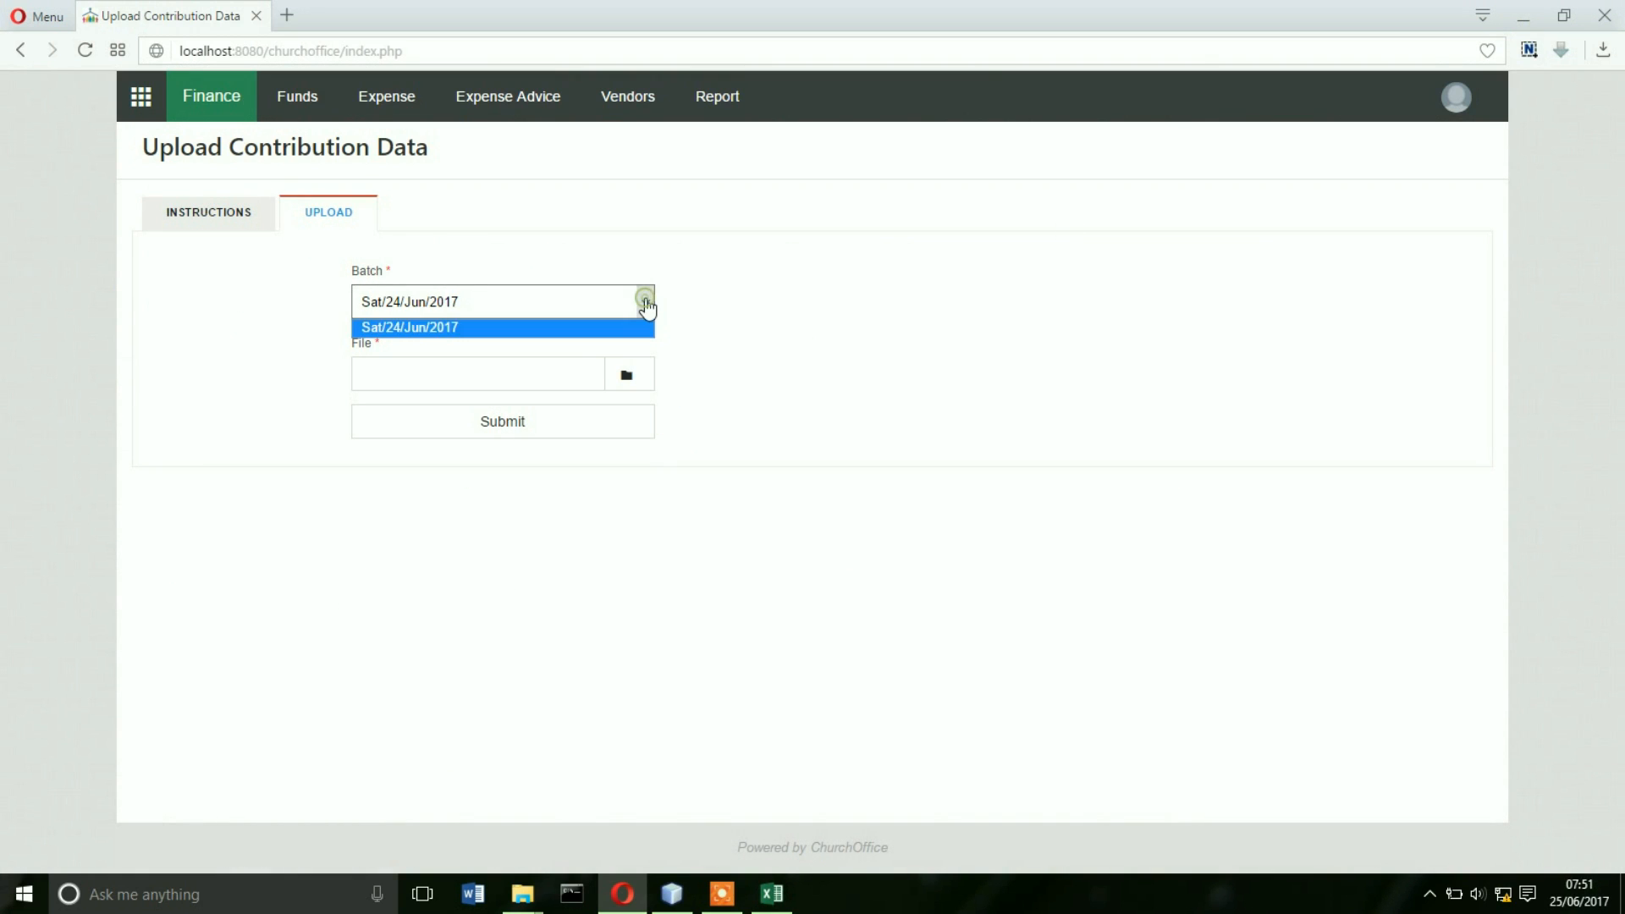
pyautogui.click(533, 335)
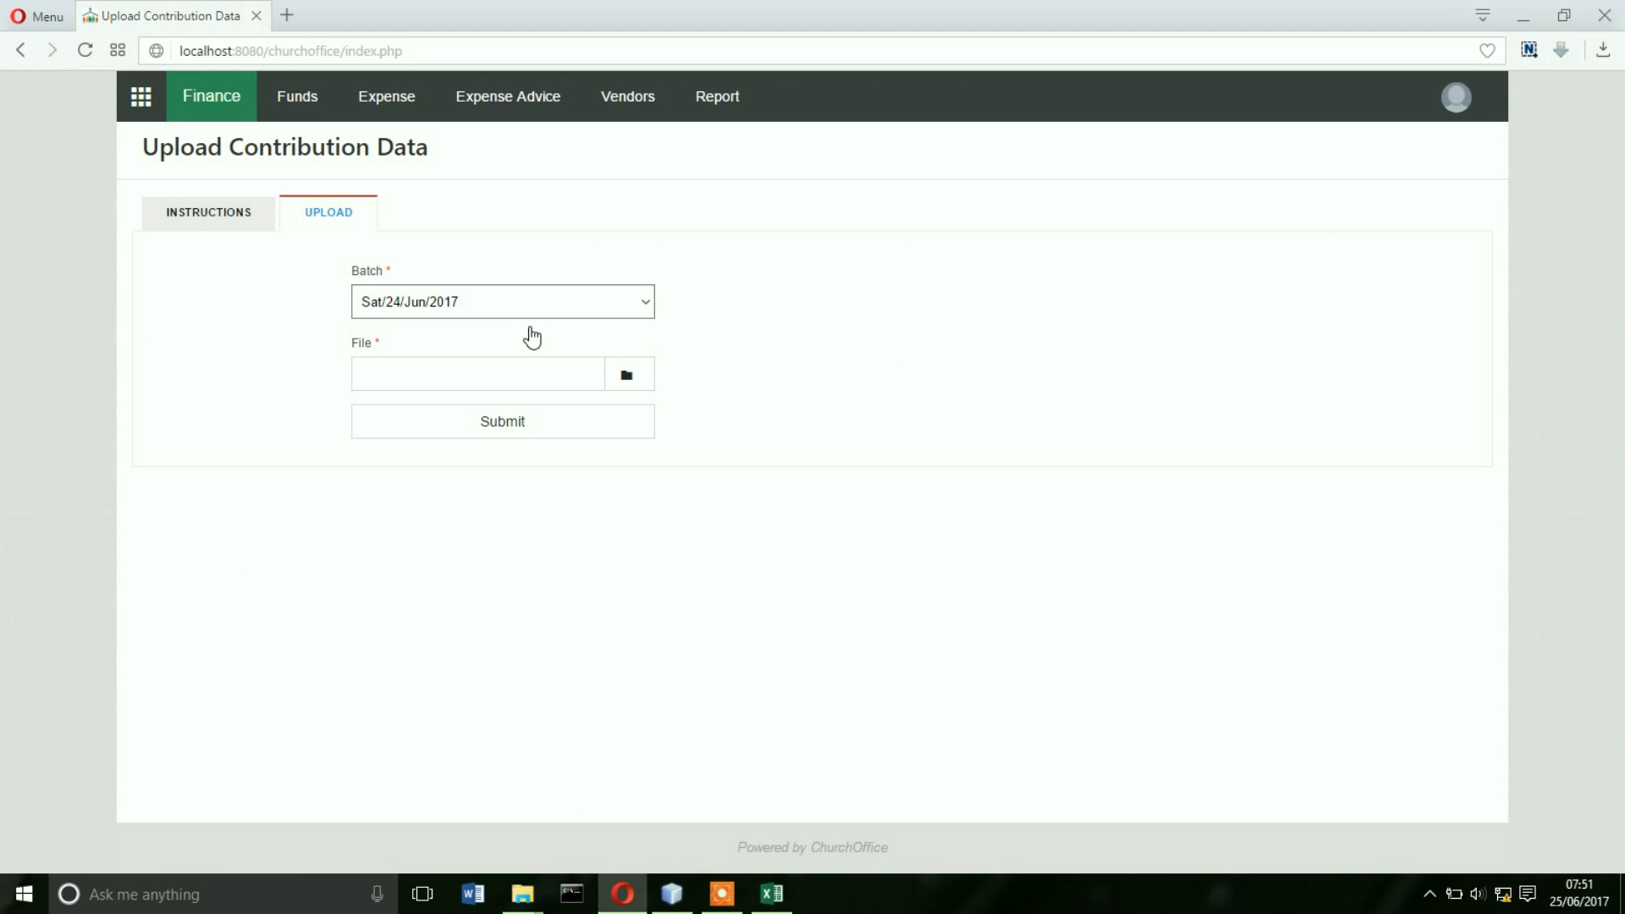
pyautogui.click(652, 369)
pyautogui.click(574, 274)
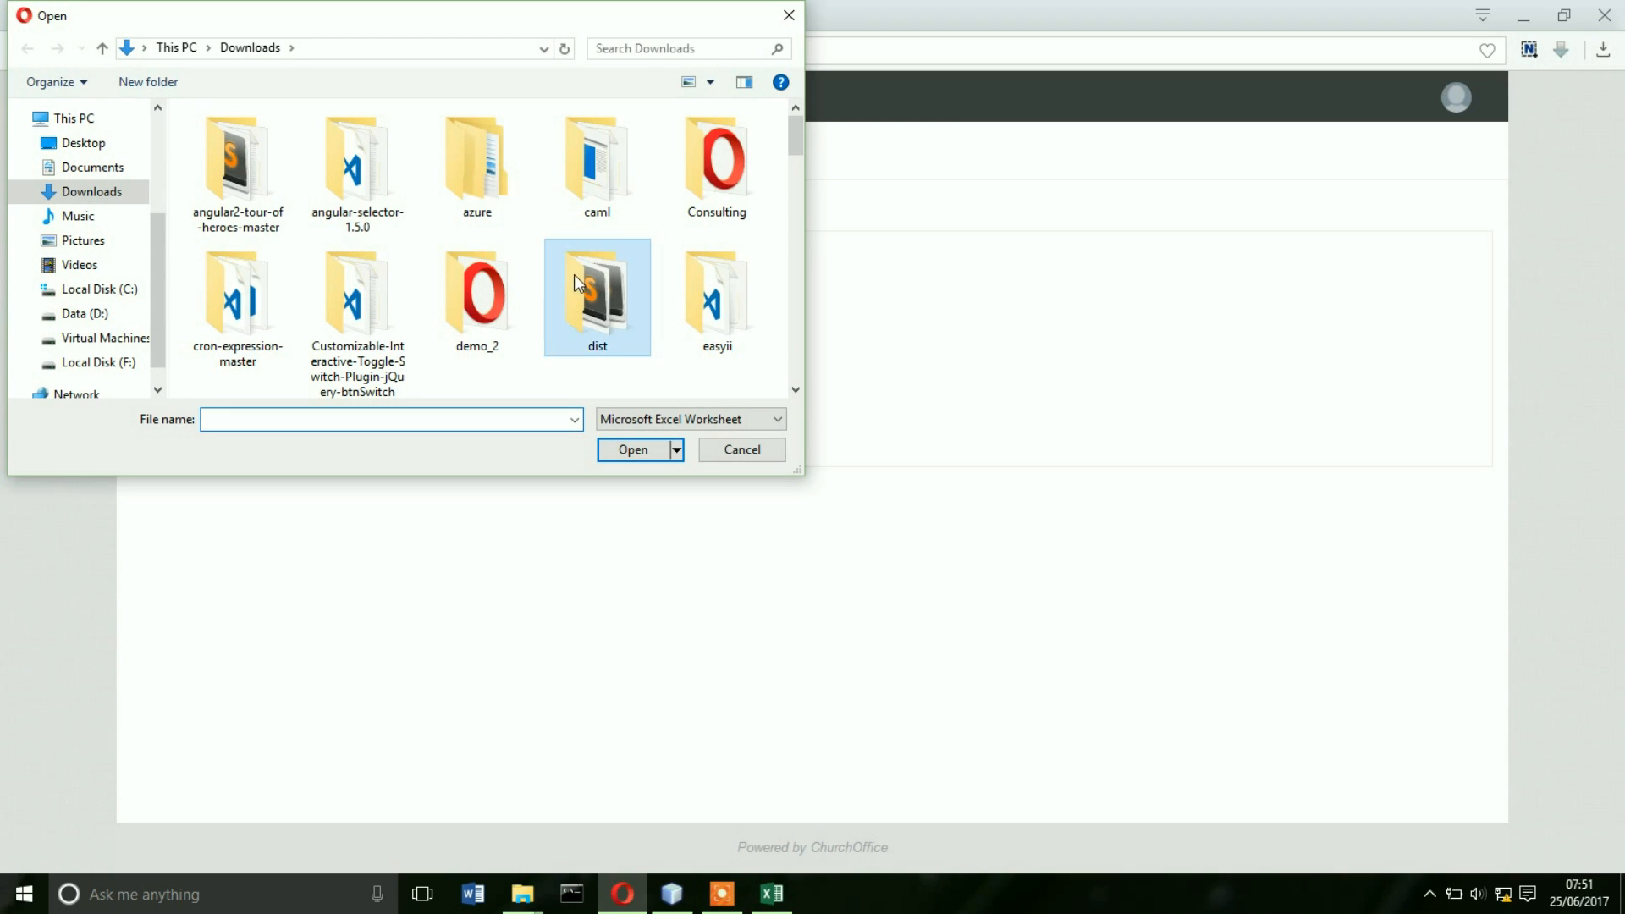
pyautogui.press('c')
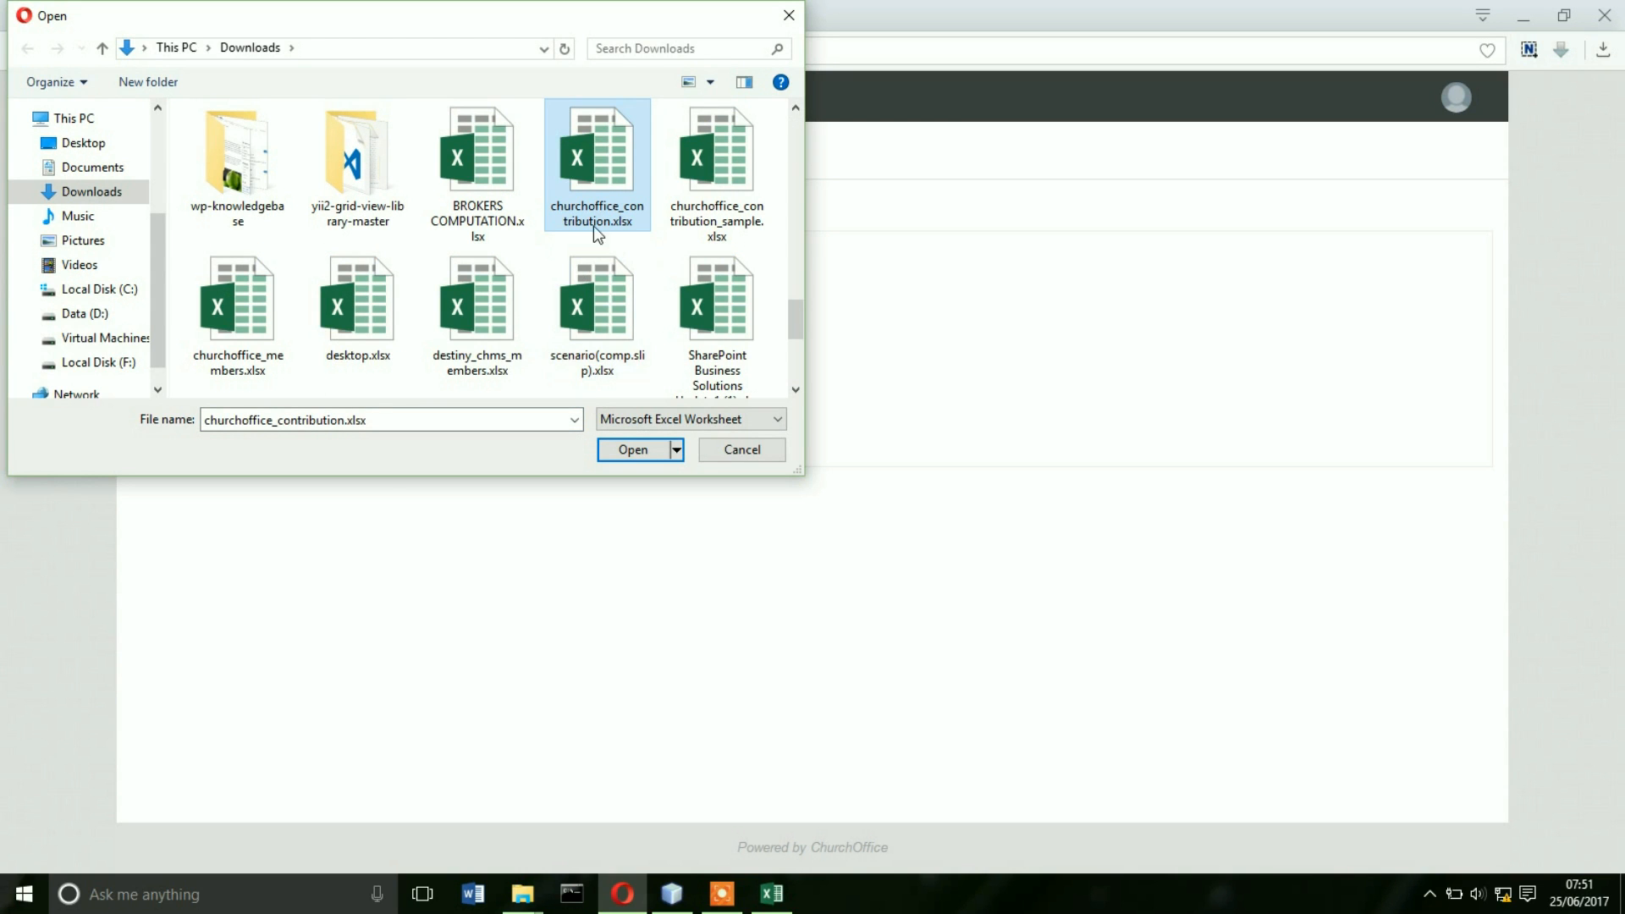
pyautogui.doubleClick(602, 189)
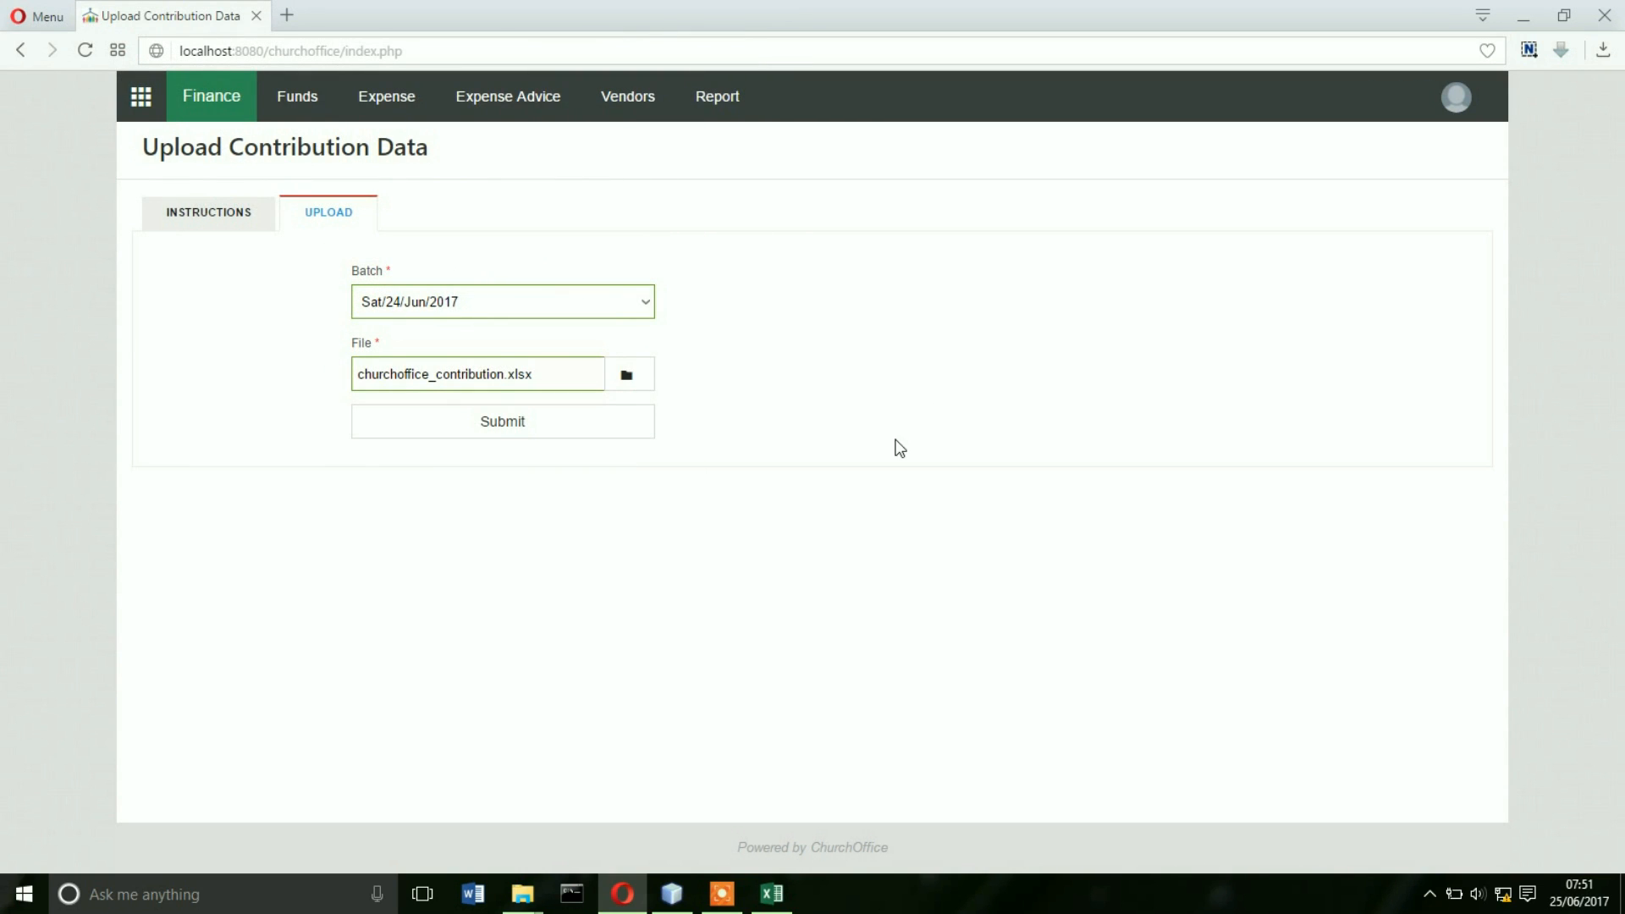
pyautogui.click(578, 430)
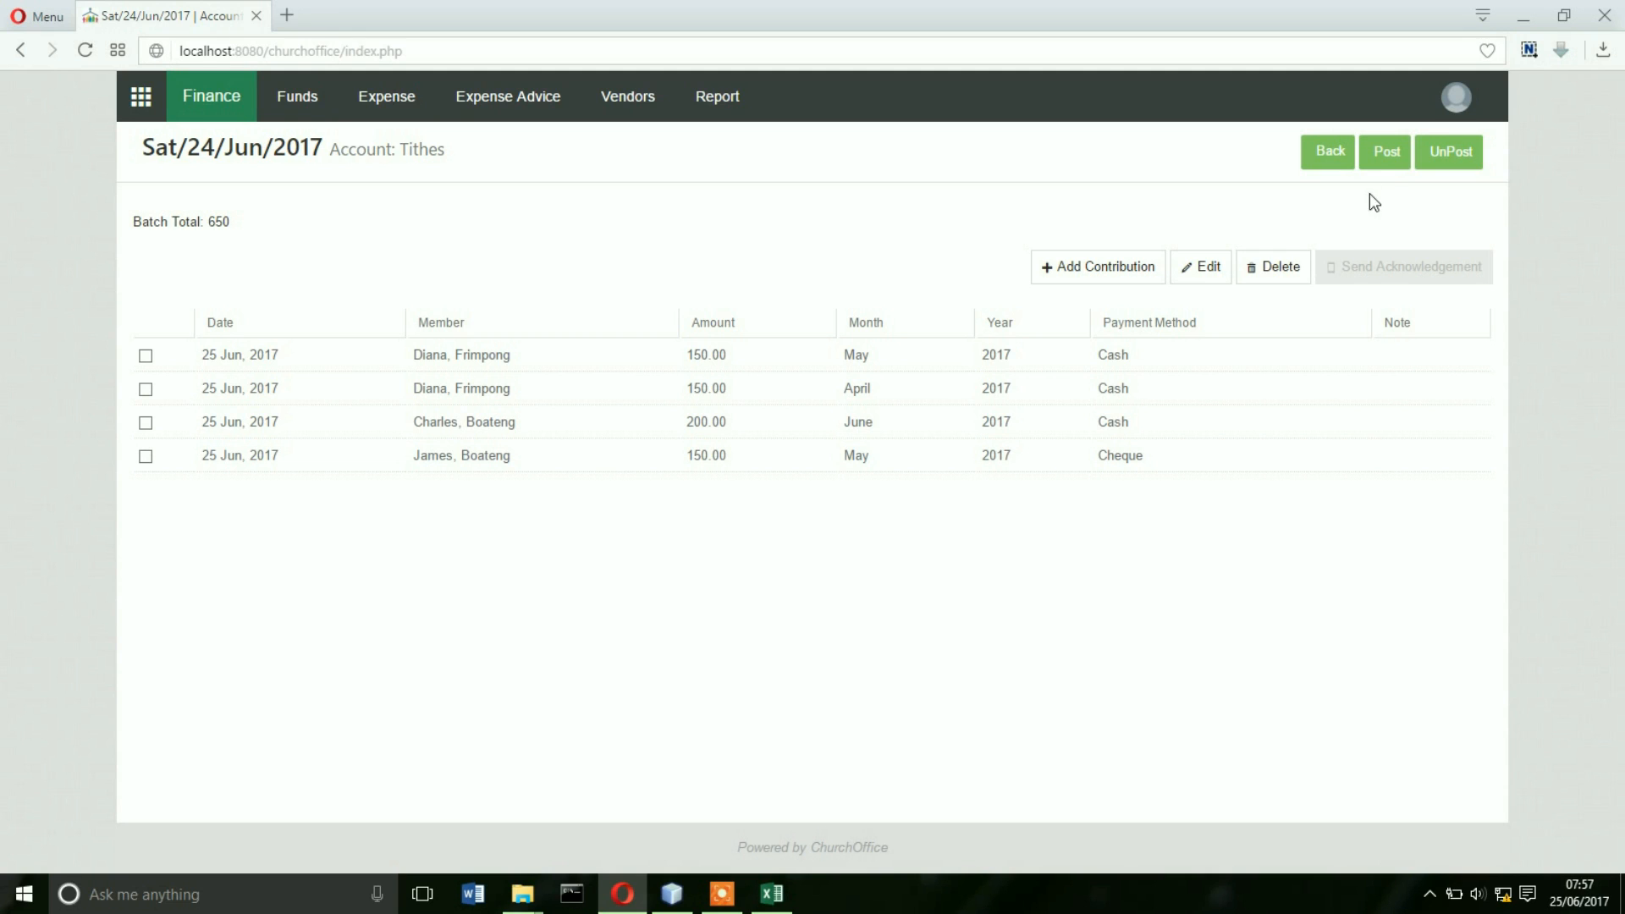
# - Post the Tithes batch with deposit date 25 June 2017 and go back
pyautogui.click(1385, 152)
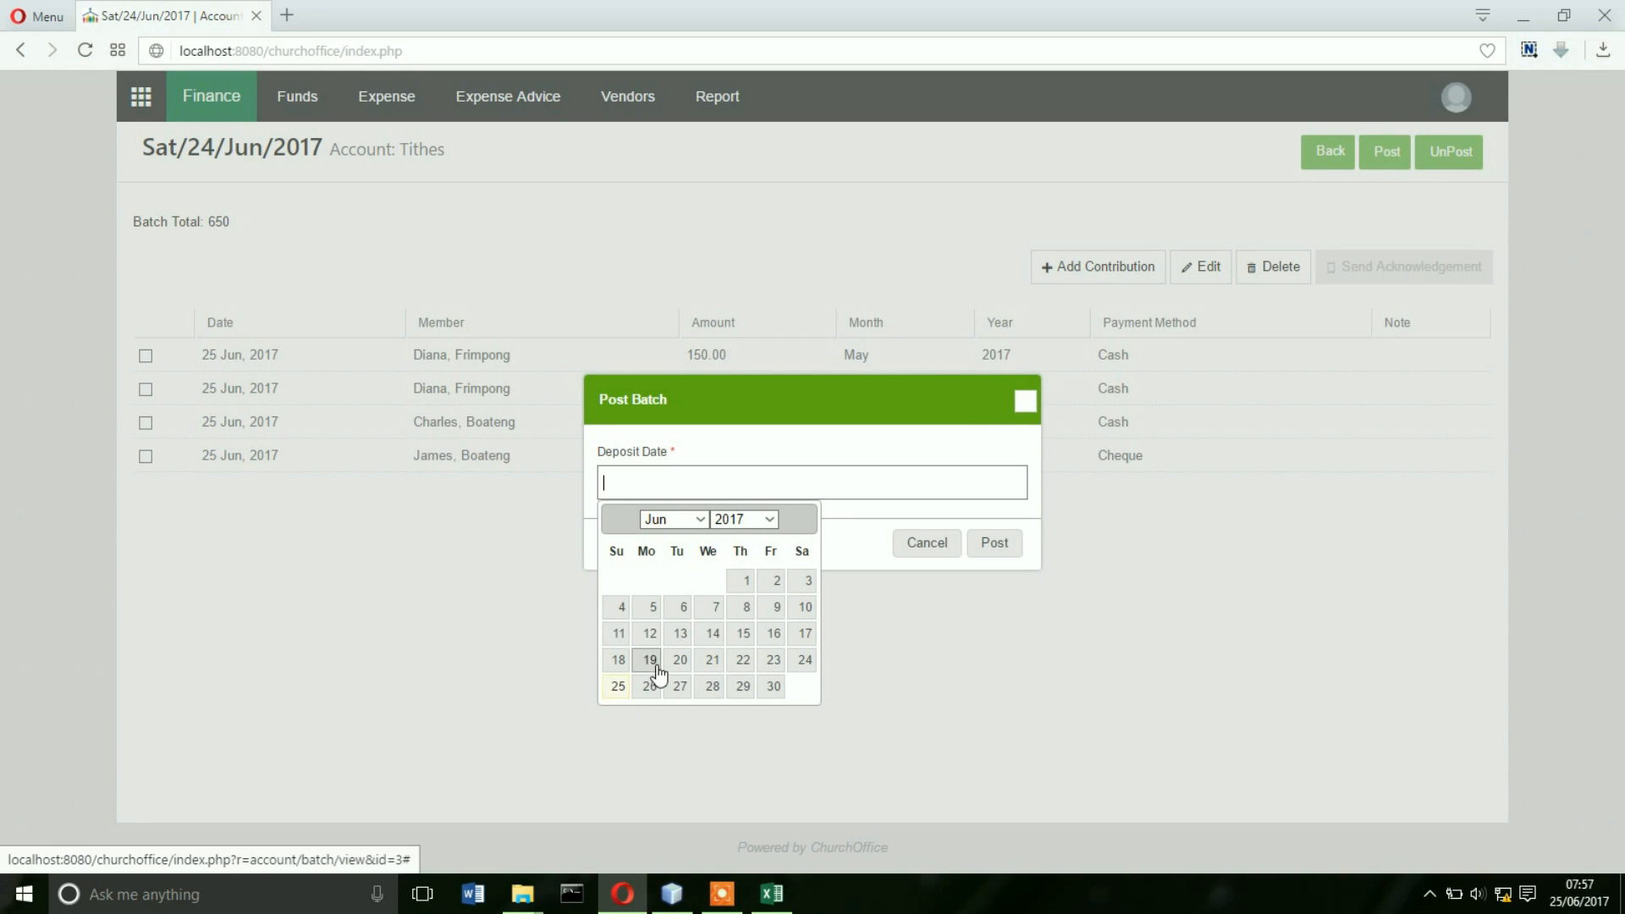
pyautogui.click(619, 688)
pyautogui.click(992, 552)
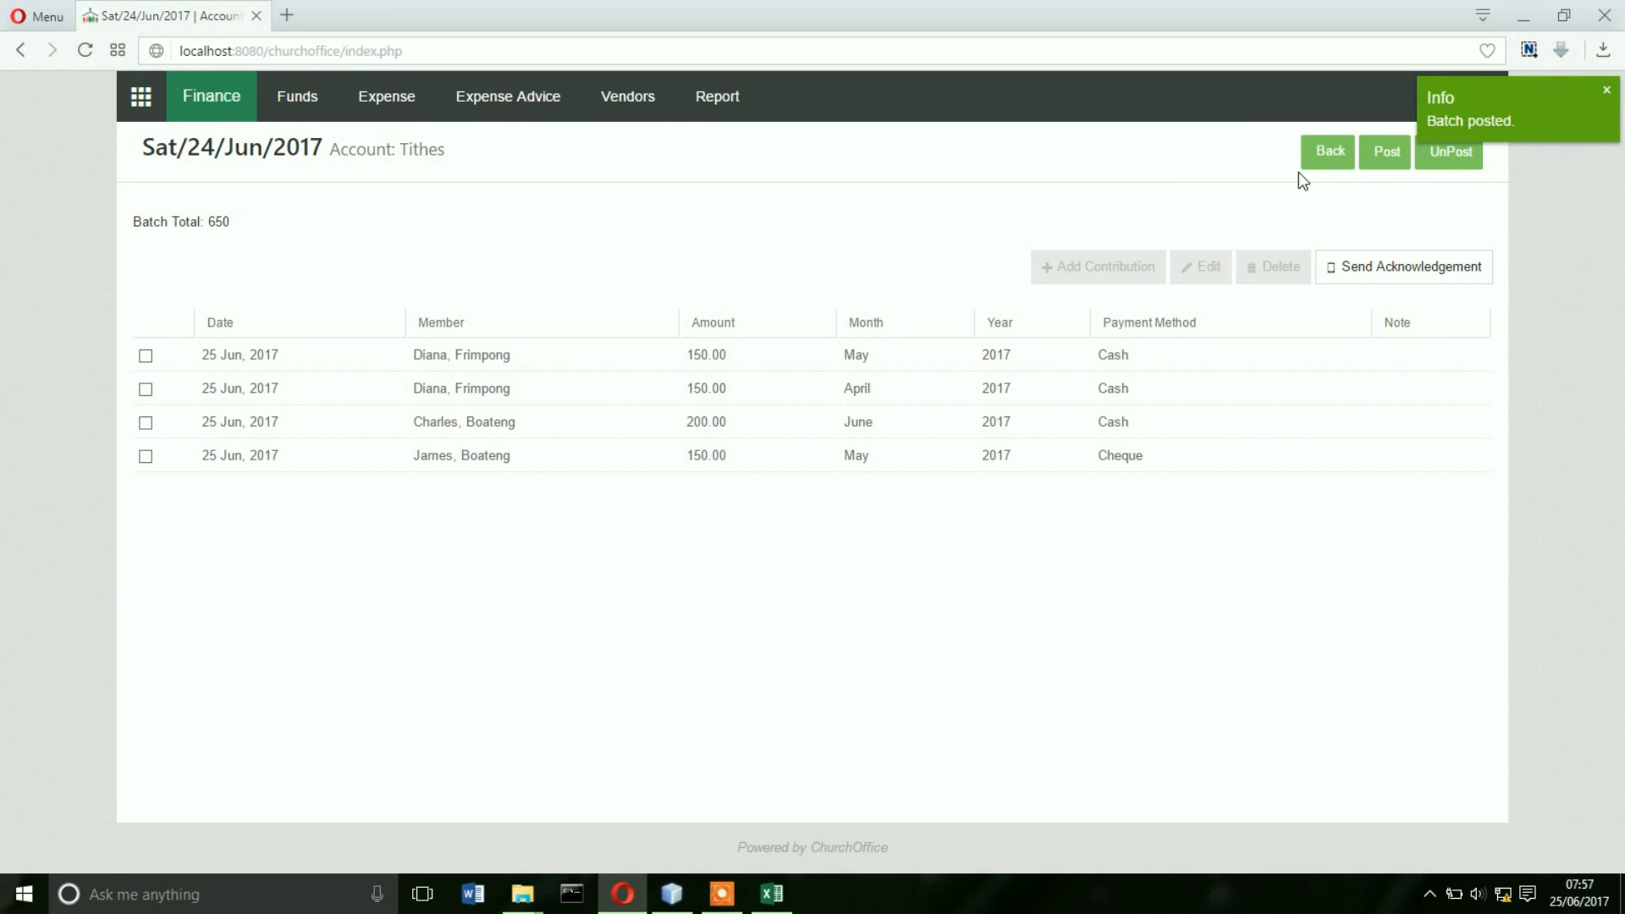
pyautogui.click(1321, 157)
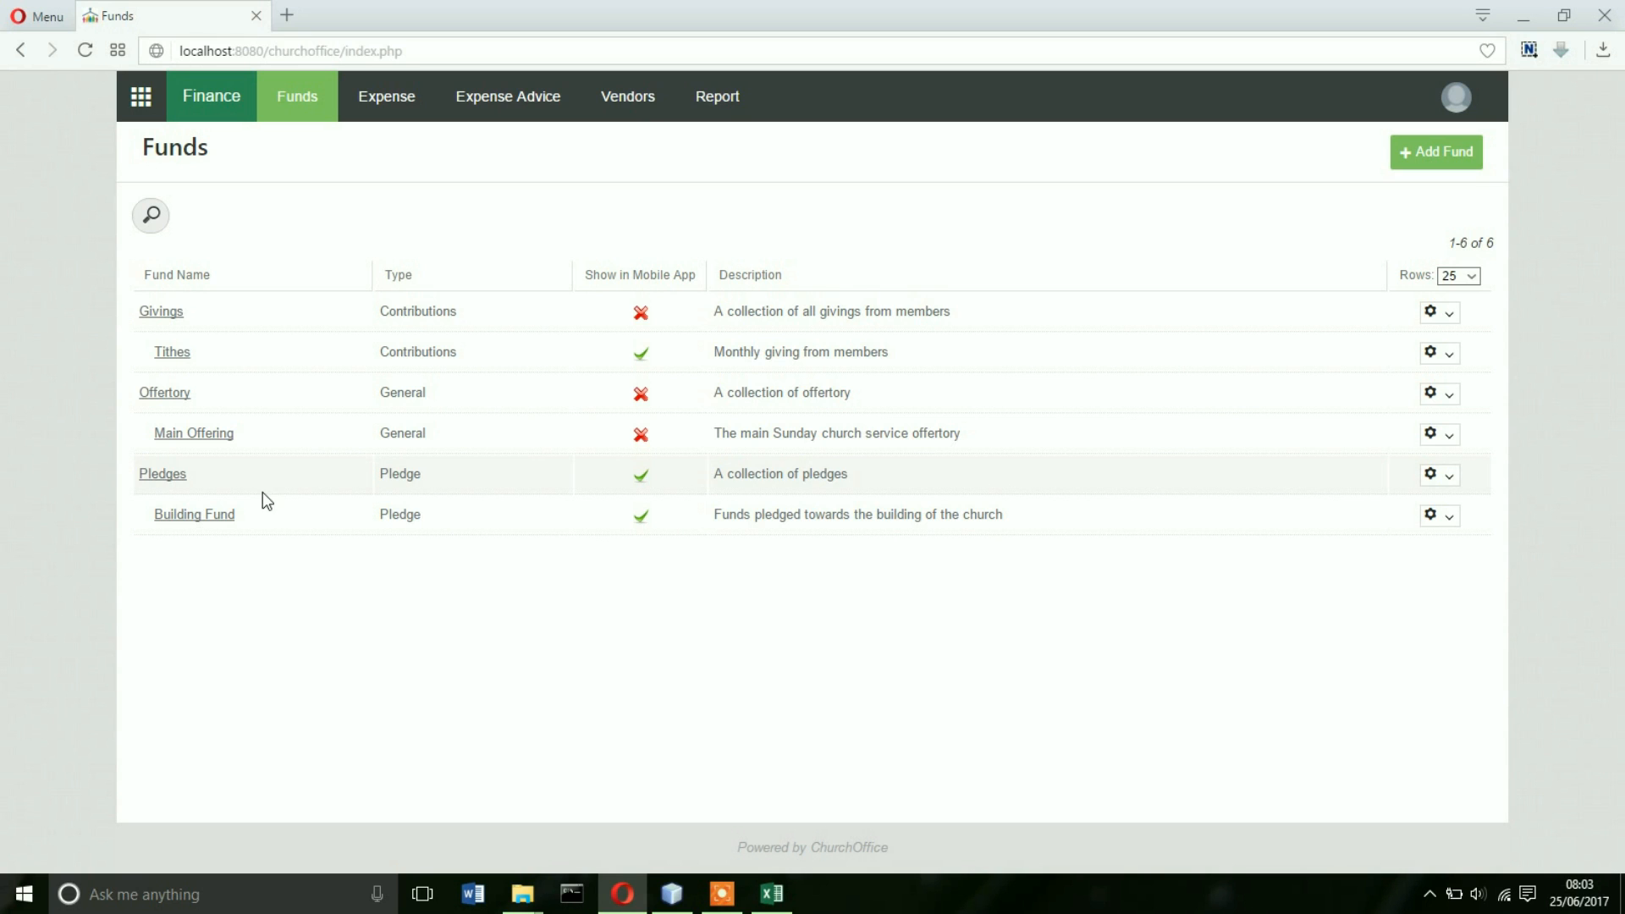
# - Add a 1,000 Building Fund pledge for the member chosen from autocomplete
pyautogui.click(211, 519)
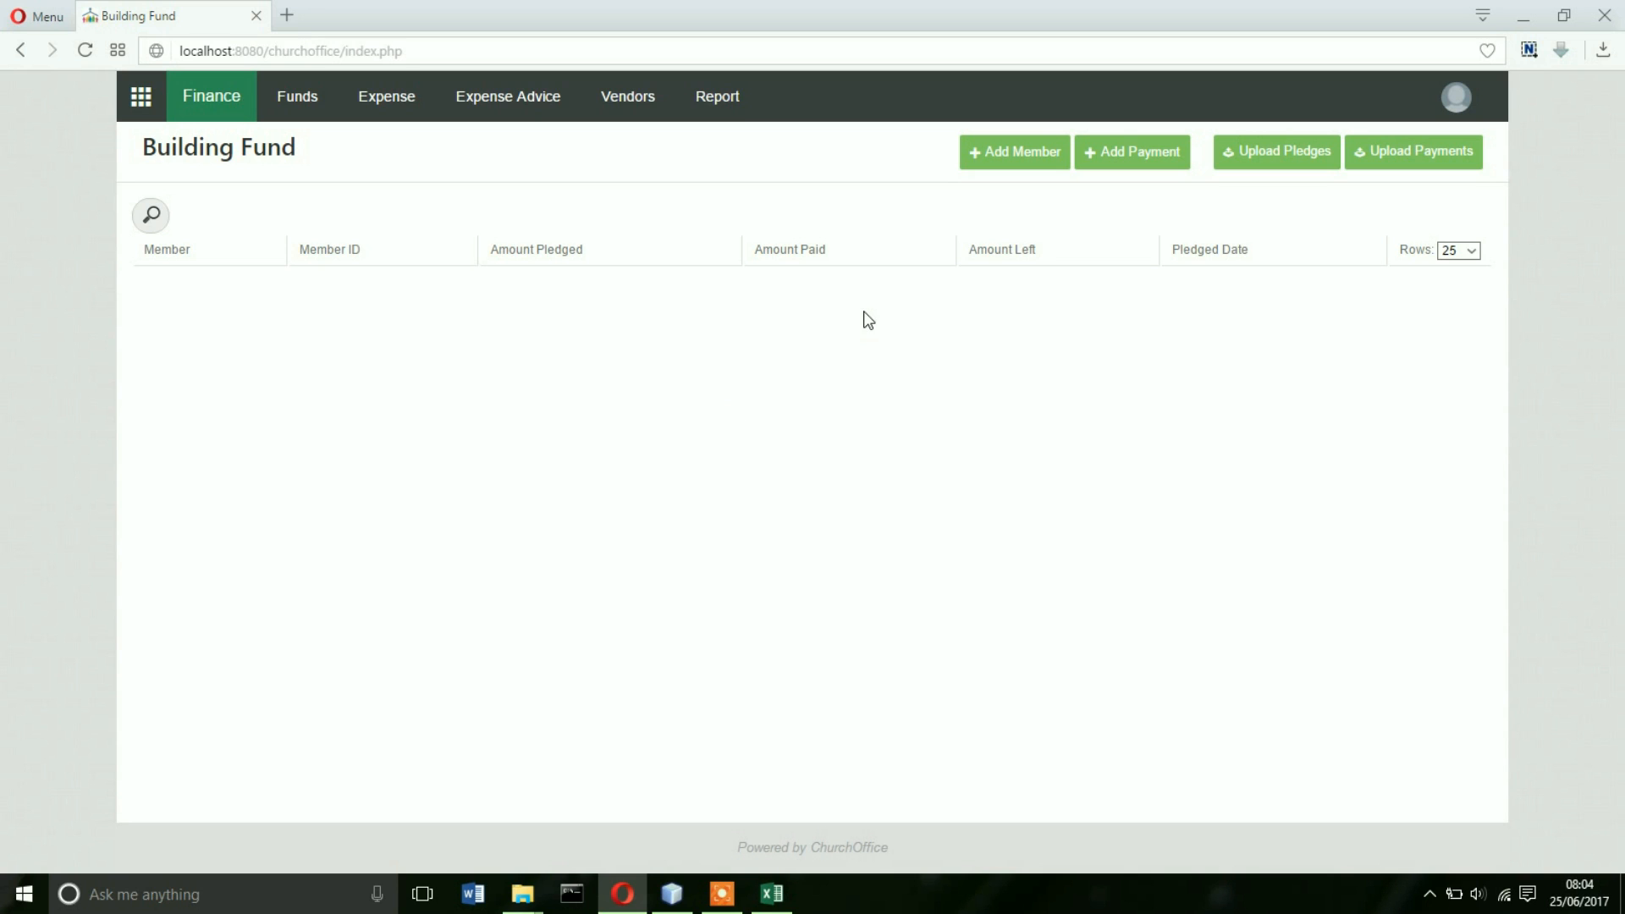
pyautogui.click(1046, 159)
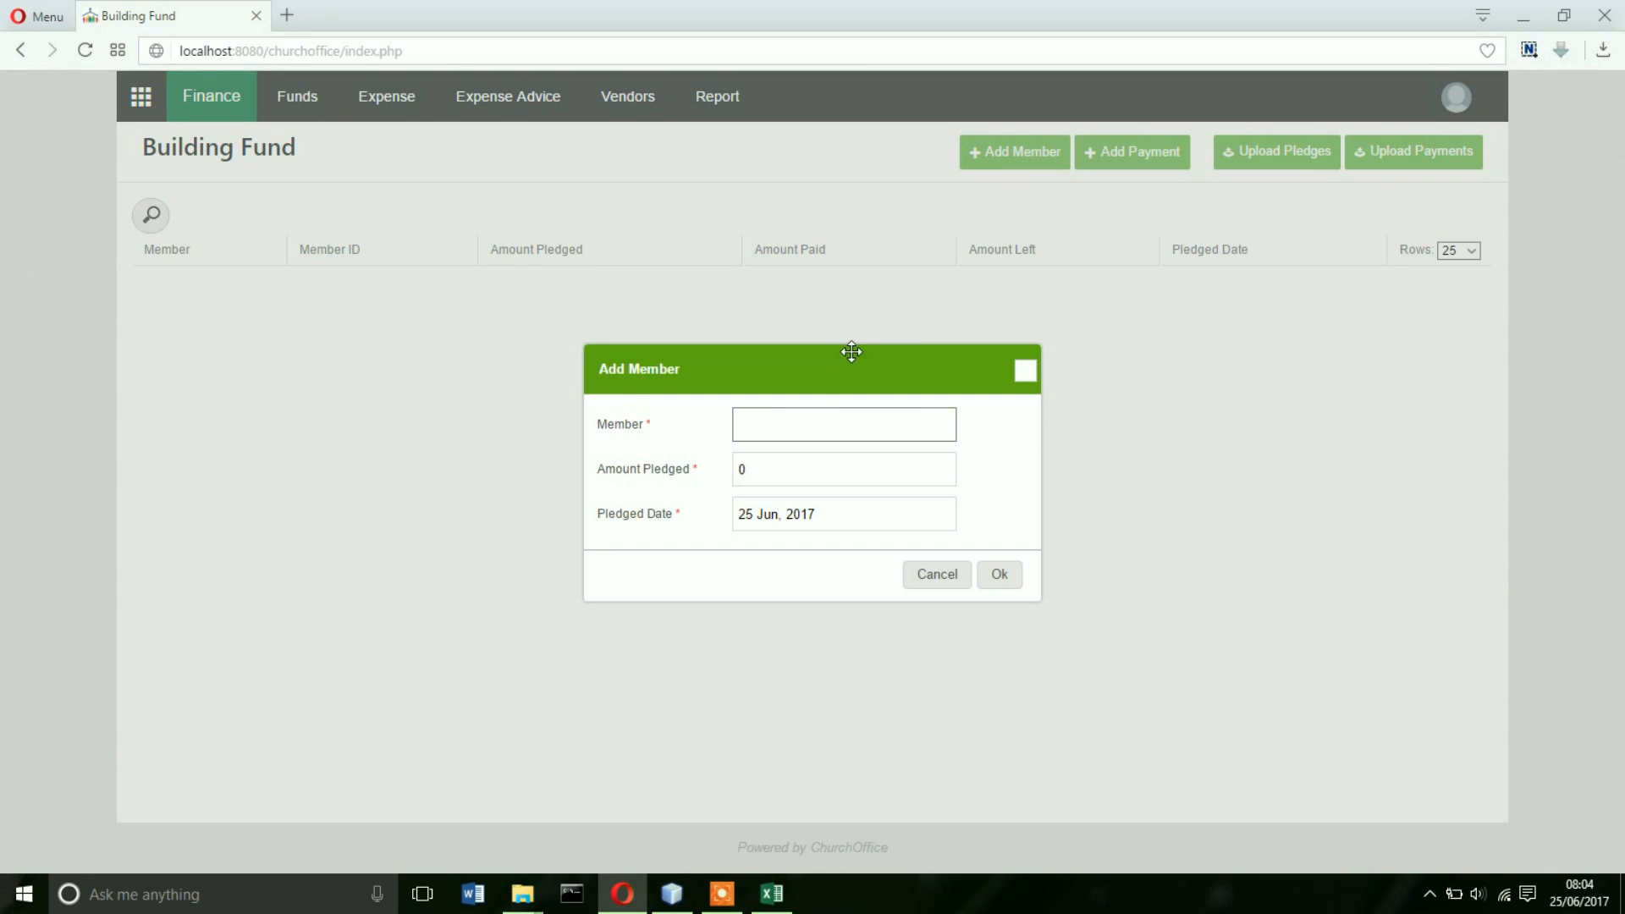
pyautogui.write('kwe')
pyautogui.click(789, 458)
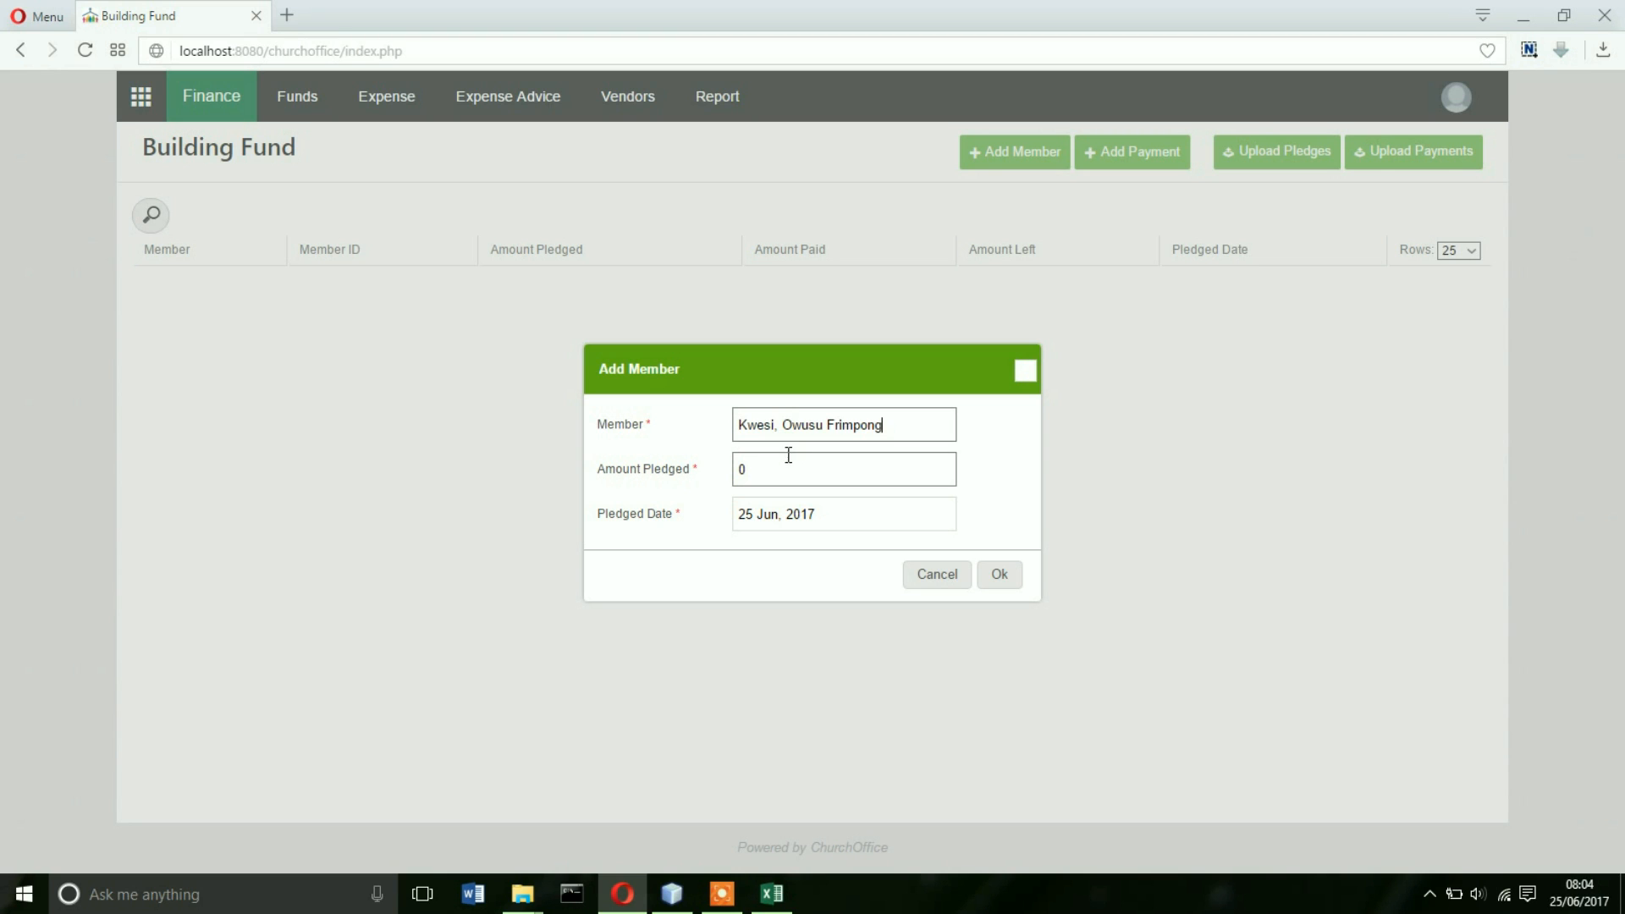
pyautogui.click(791, 469)
pyautogui.moveTo(791, 469); pyautogui.dragTo(733, 470)
pyautogui.write('1000')
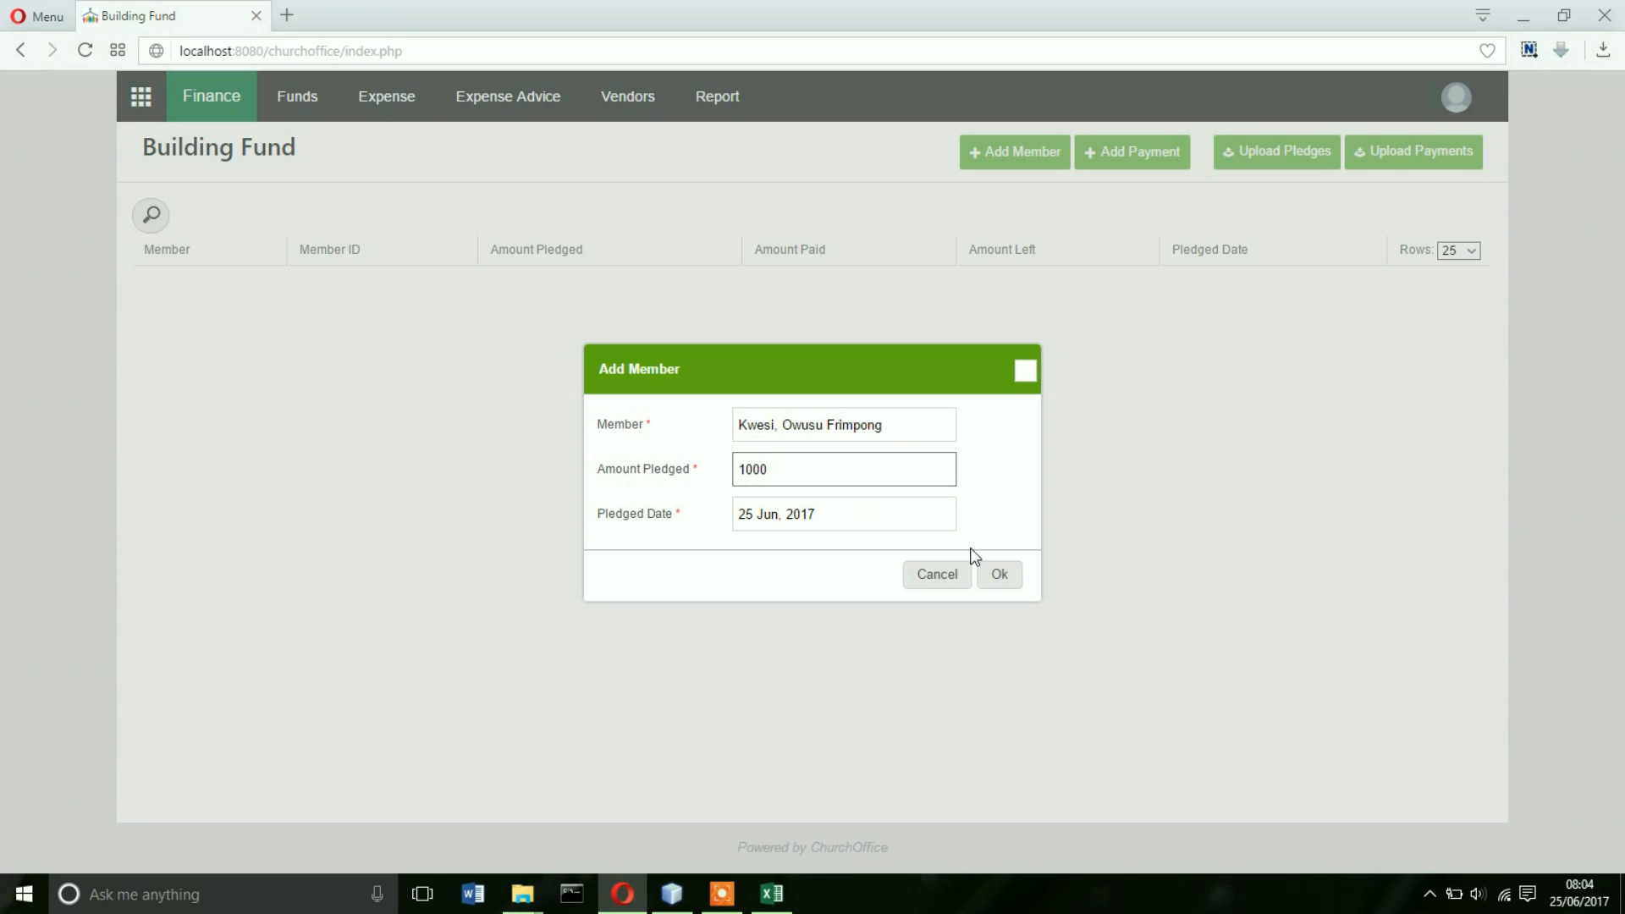
pyautogui.click(1000, 576)
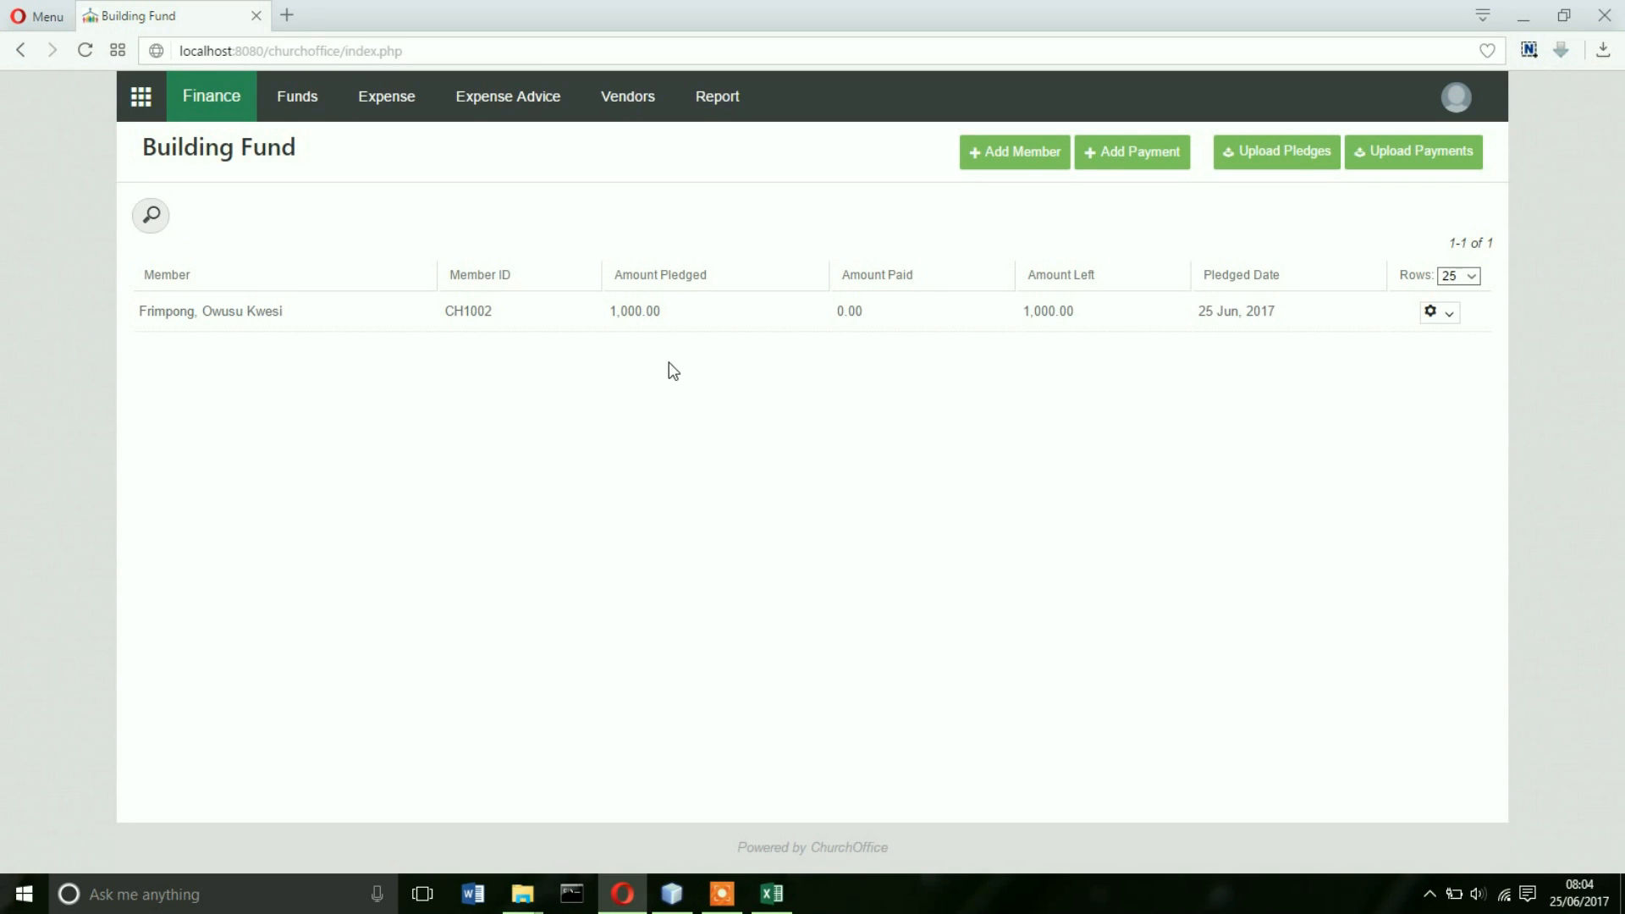
pyautogui.click(1283, 156)
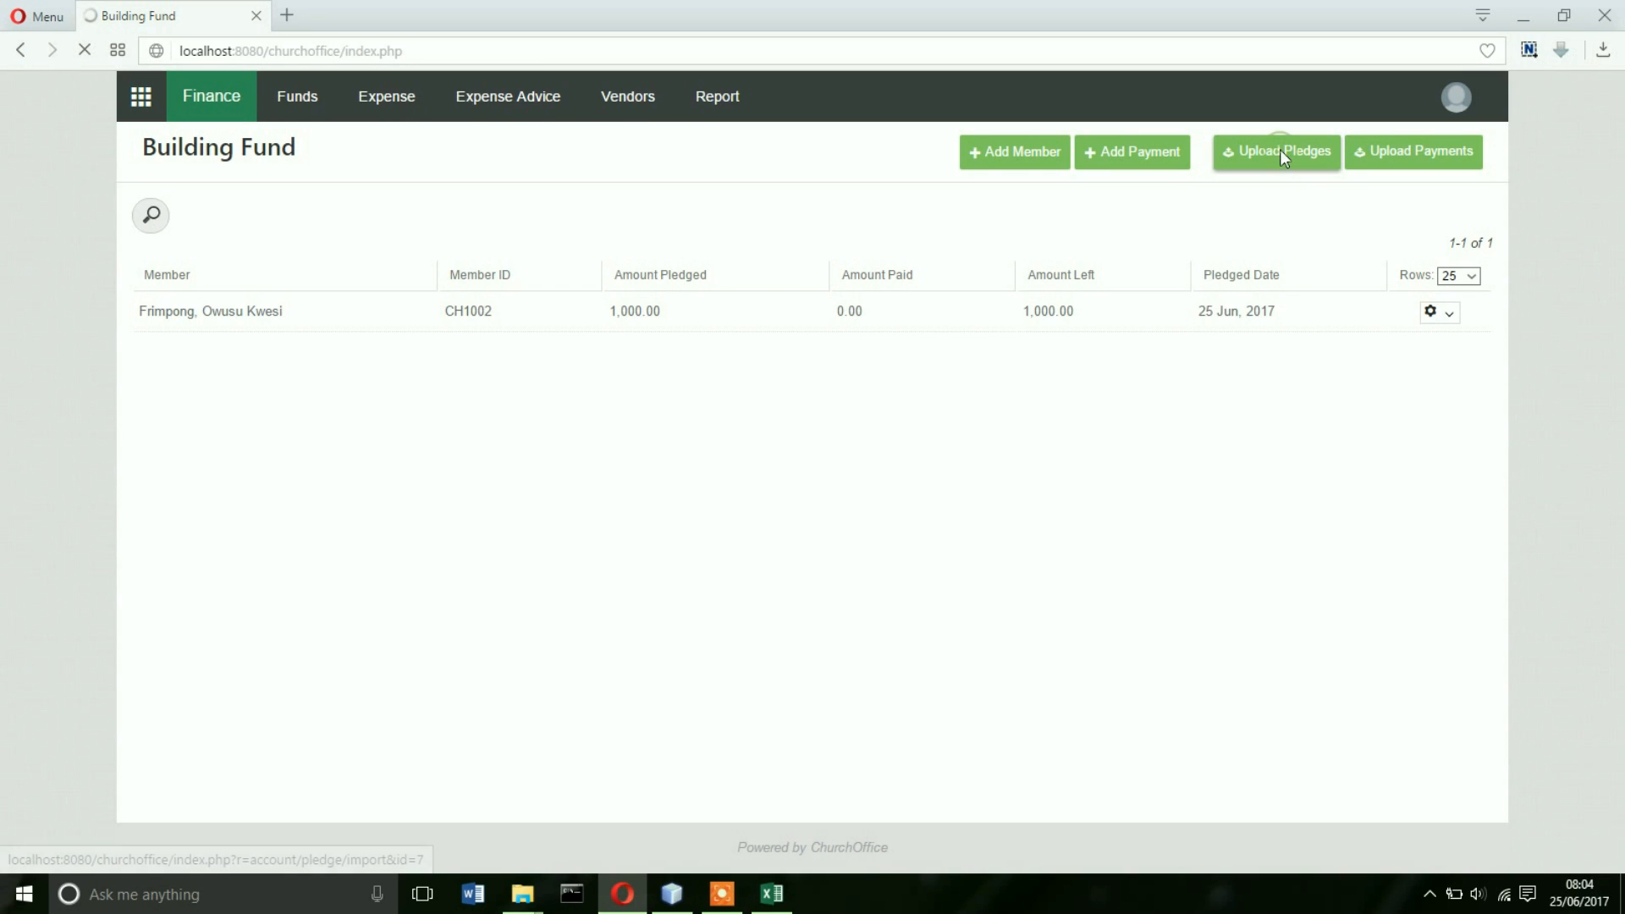
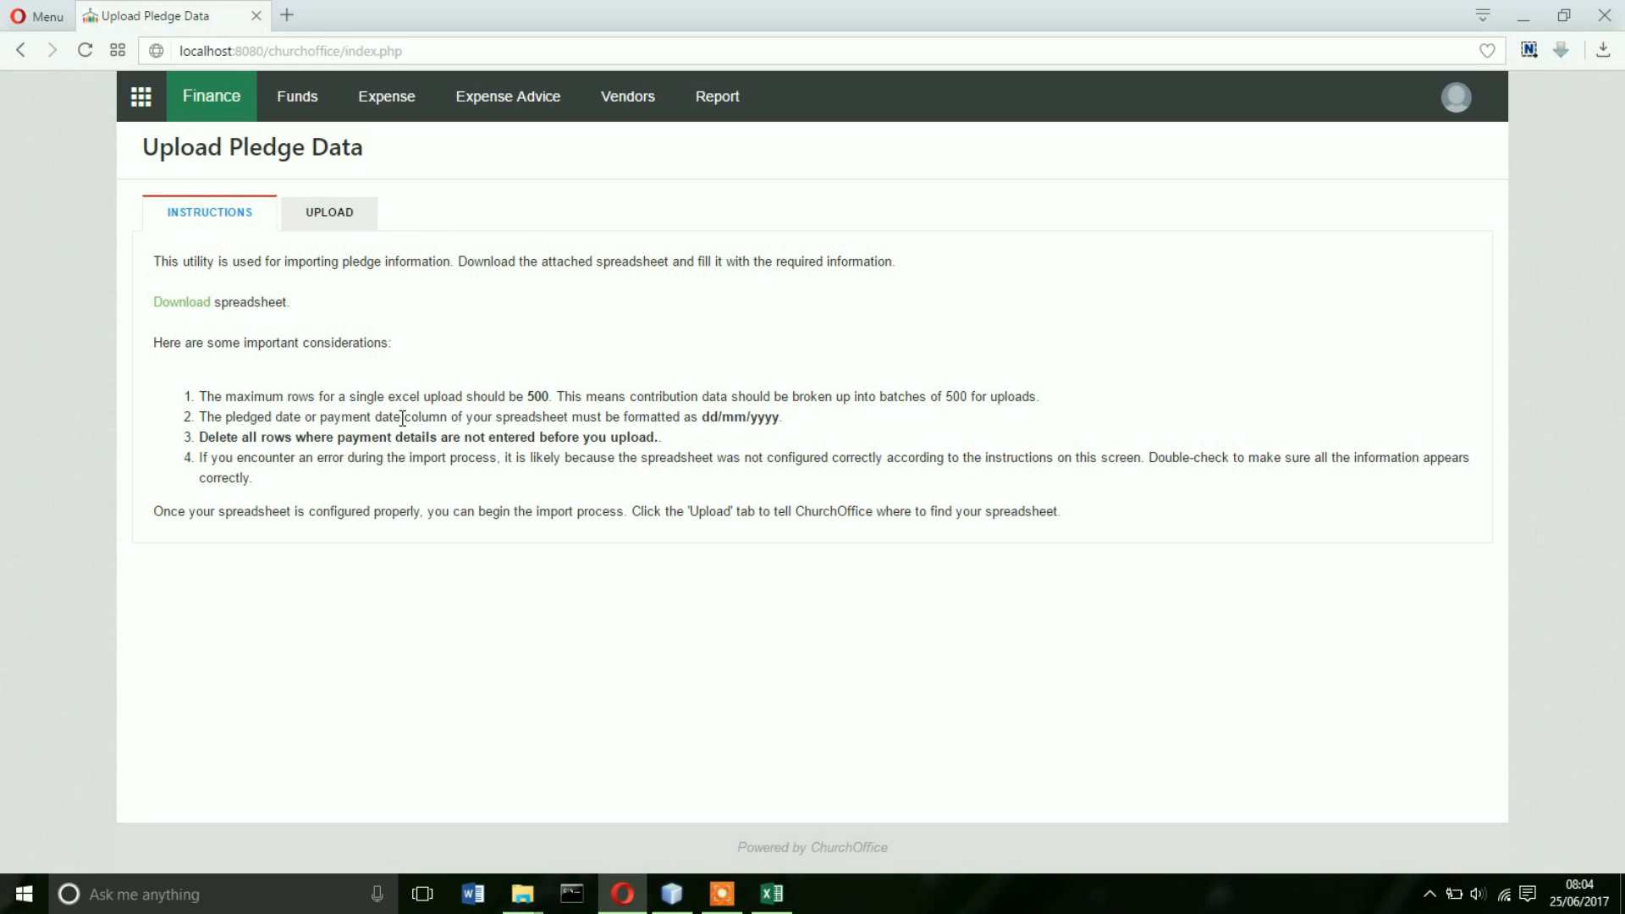
# - Download the churchoffice_pledge.xlsx template and open it in Excel
pyautogui.click(193, 303)
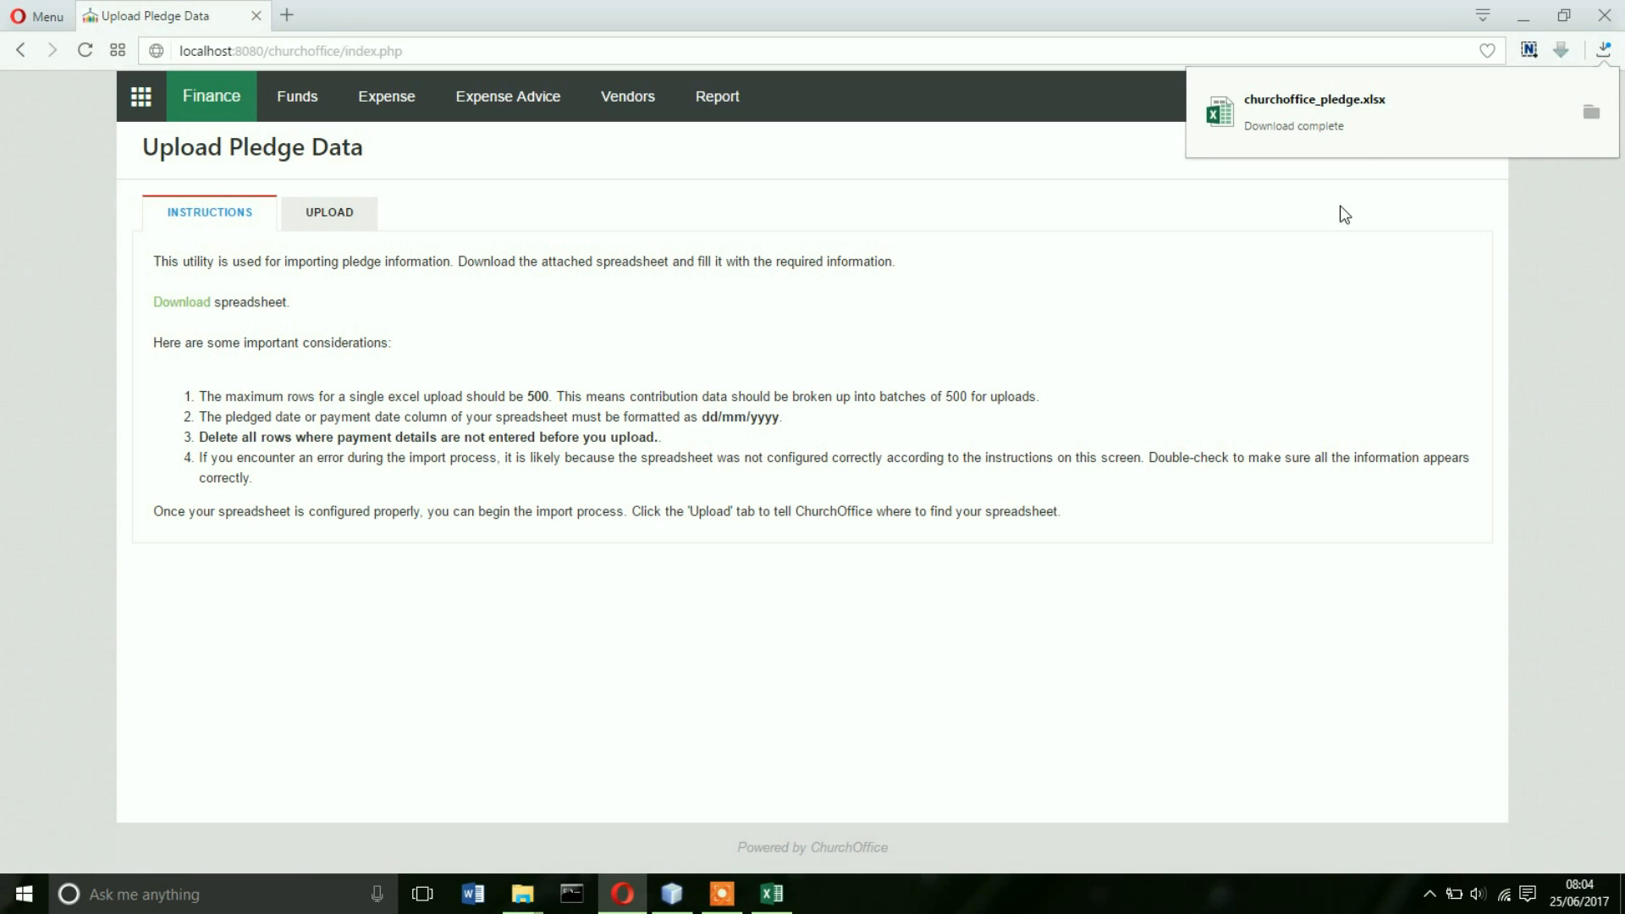
pyautogui.click(1360, 123)
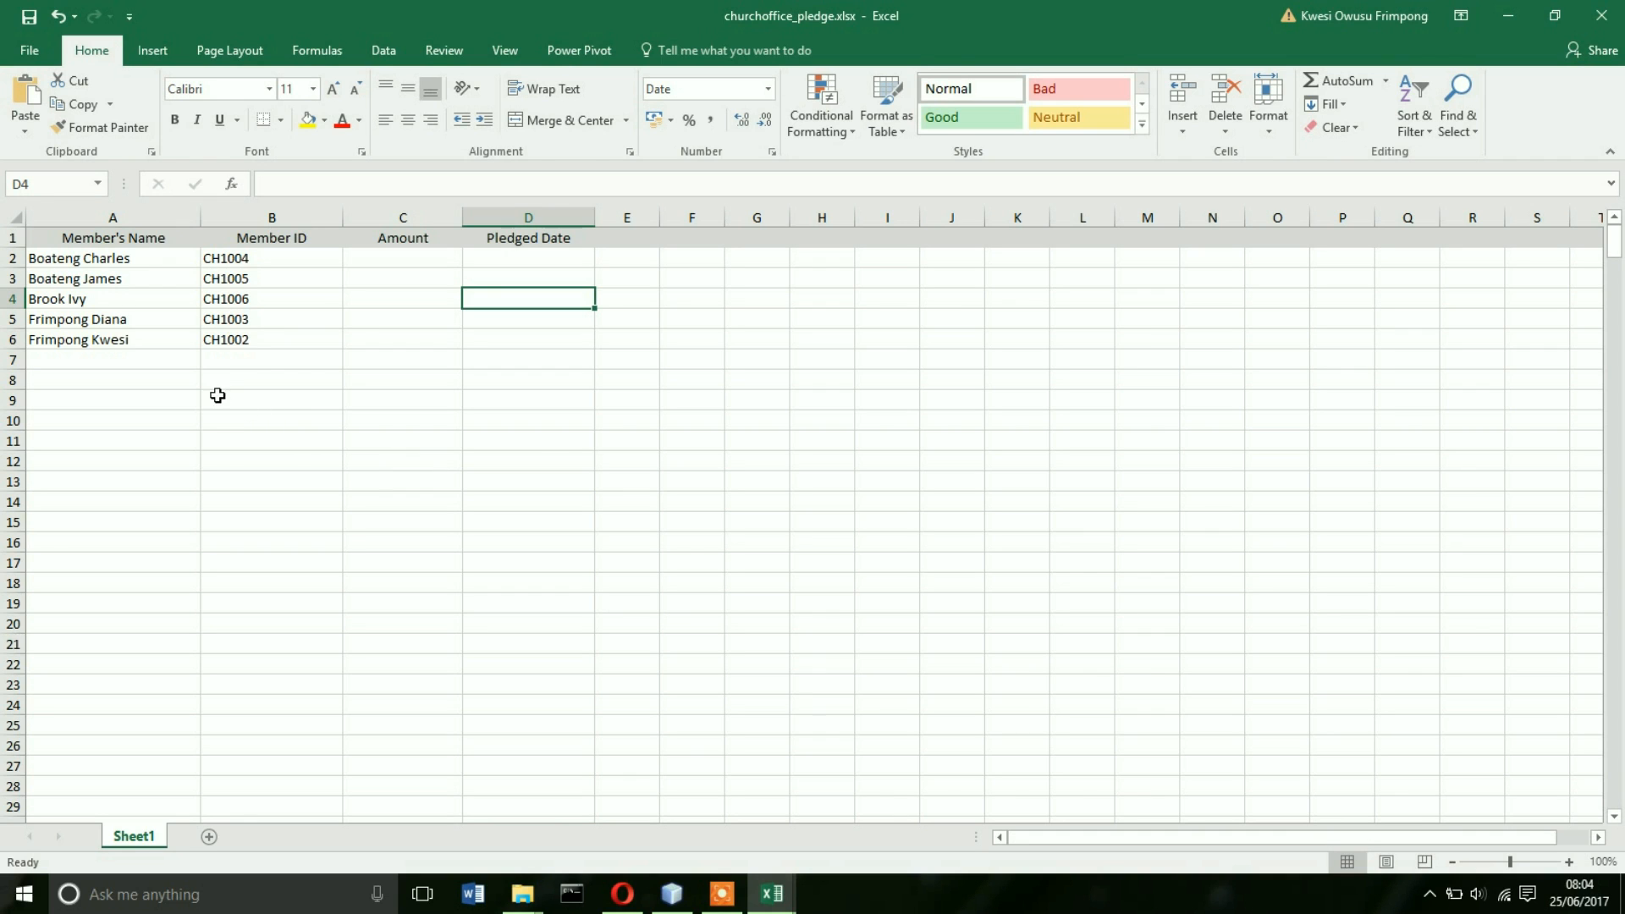
# - Delete row 6 and rows 2–3 so only two members remain in the pledge sheet
pyautogui.click(12, 339)
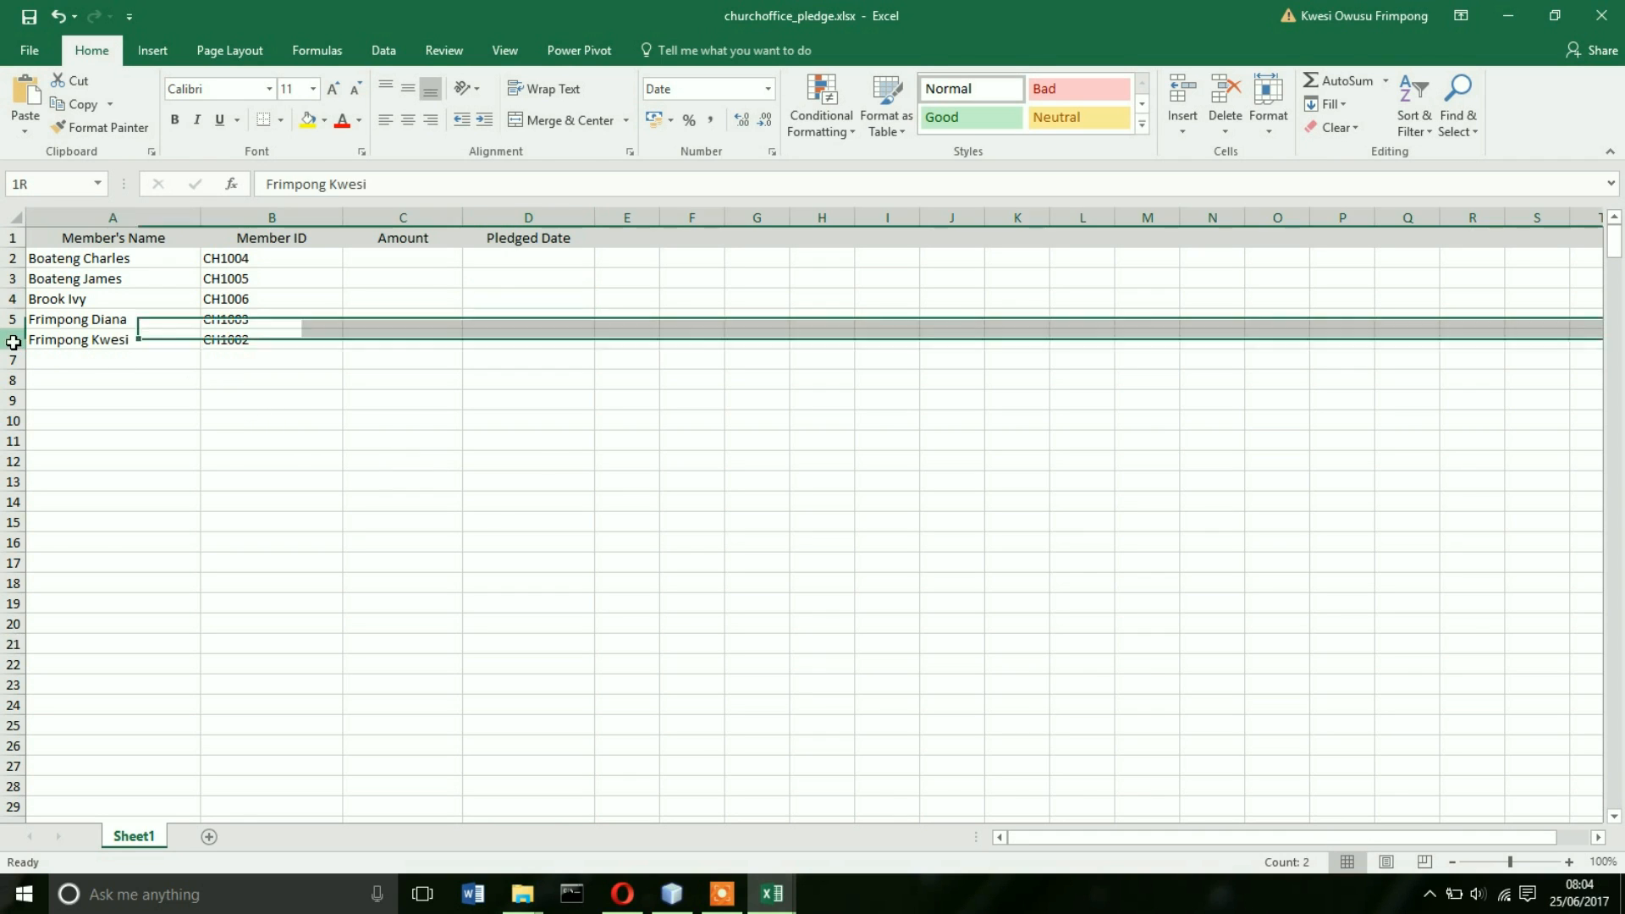
pyautogui.rightClick(13, 339)
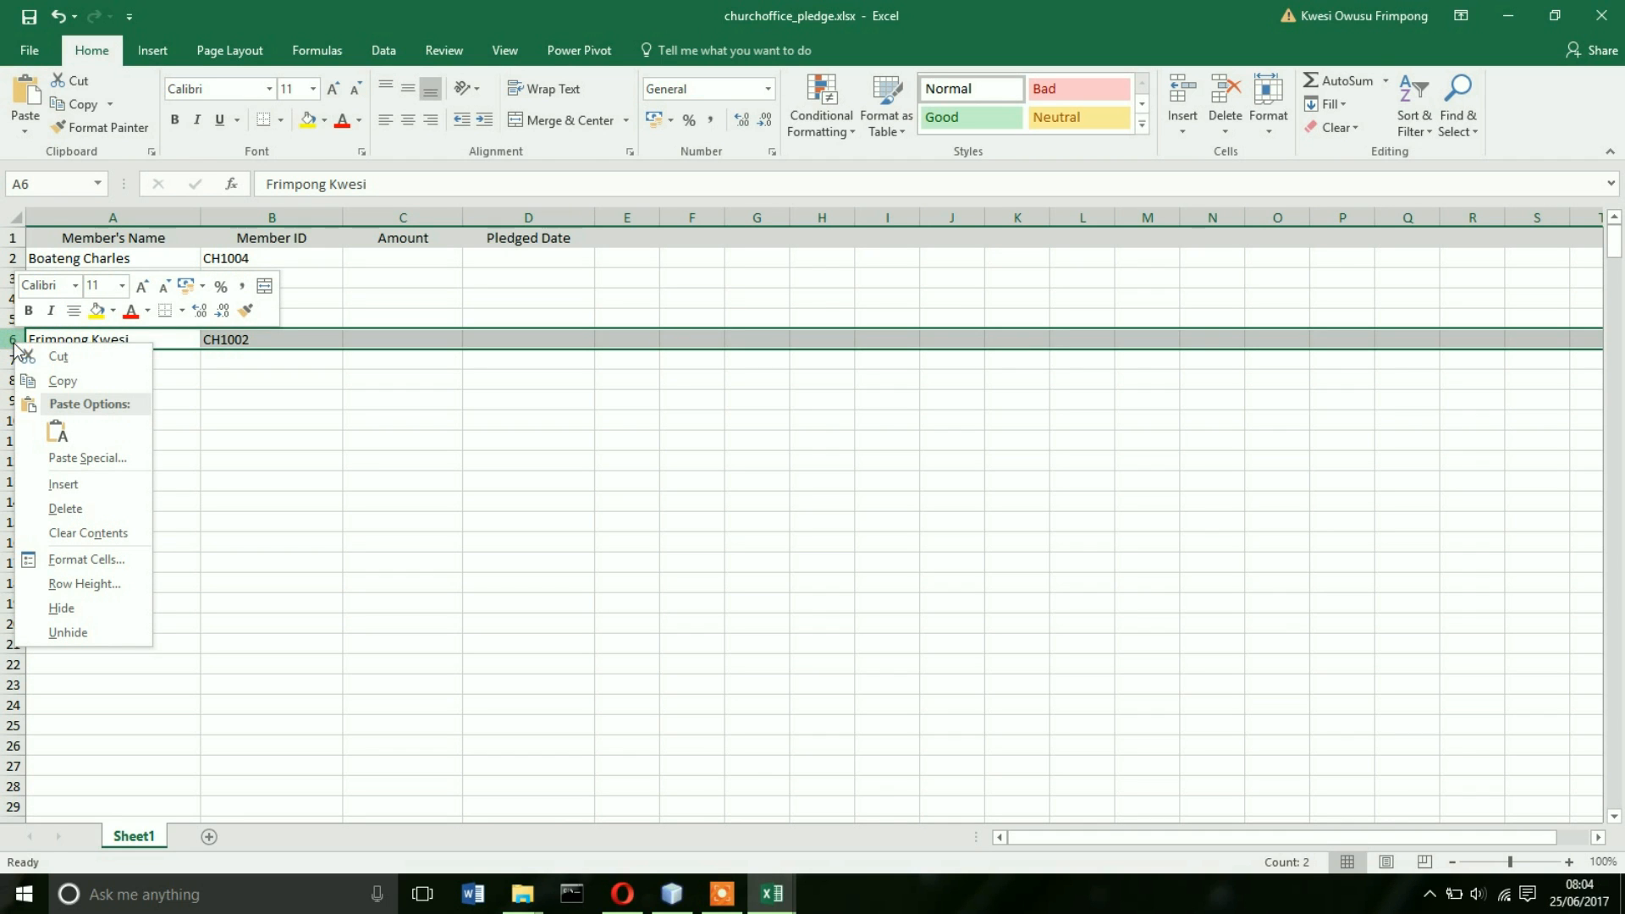
pyautogui.click(77, 509)
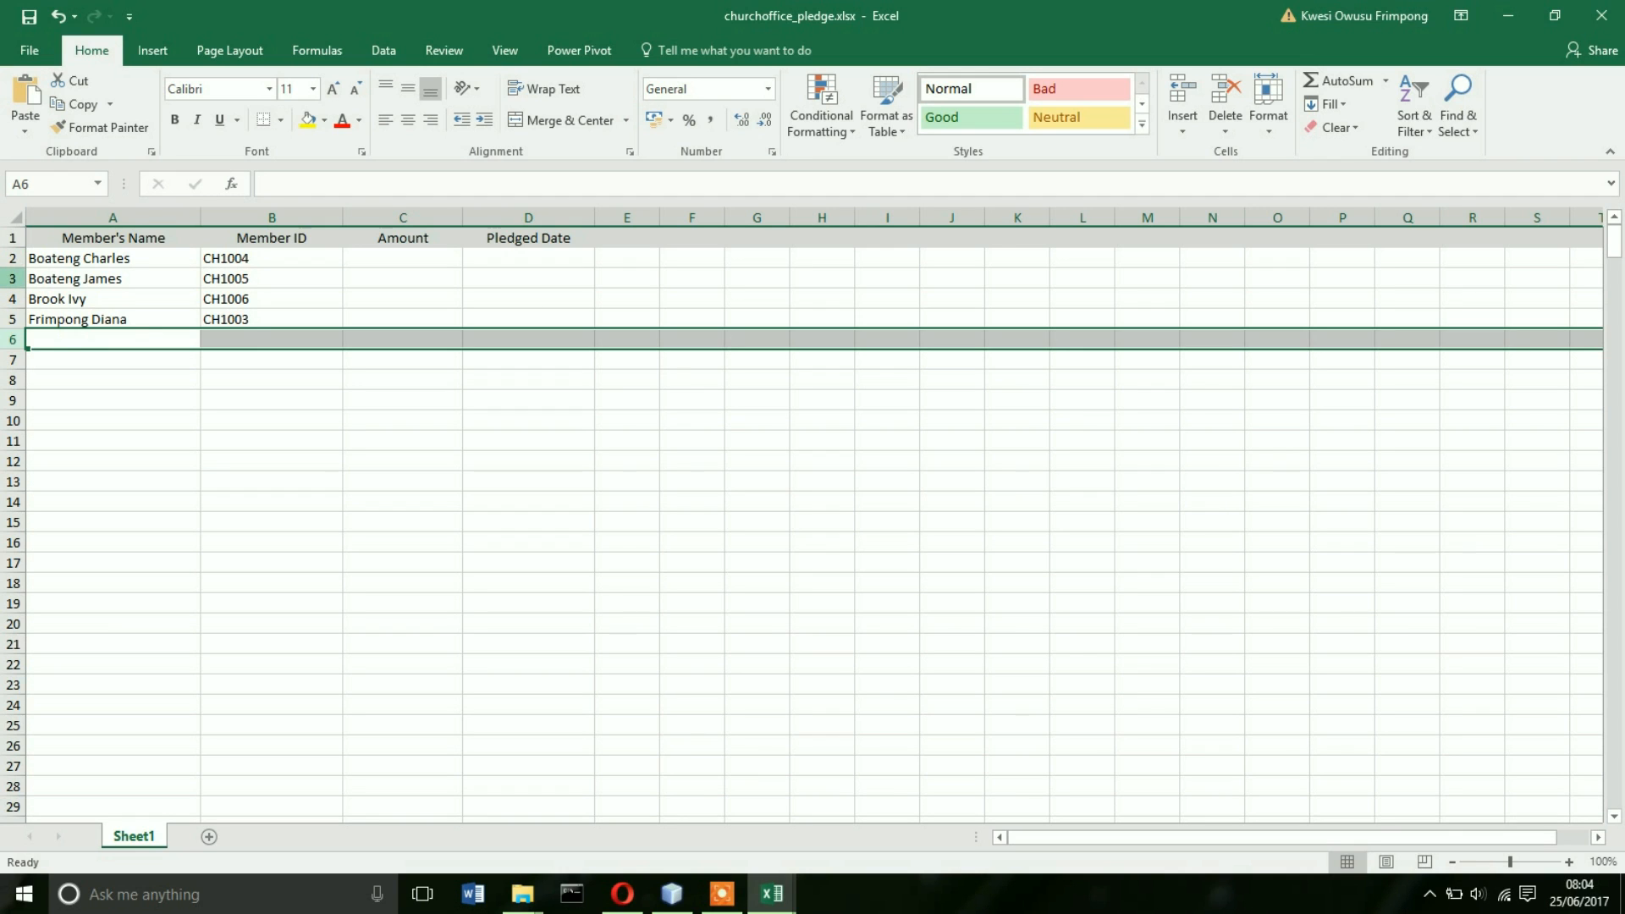
pyautogui.click(13, 258)
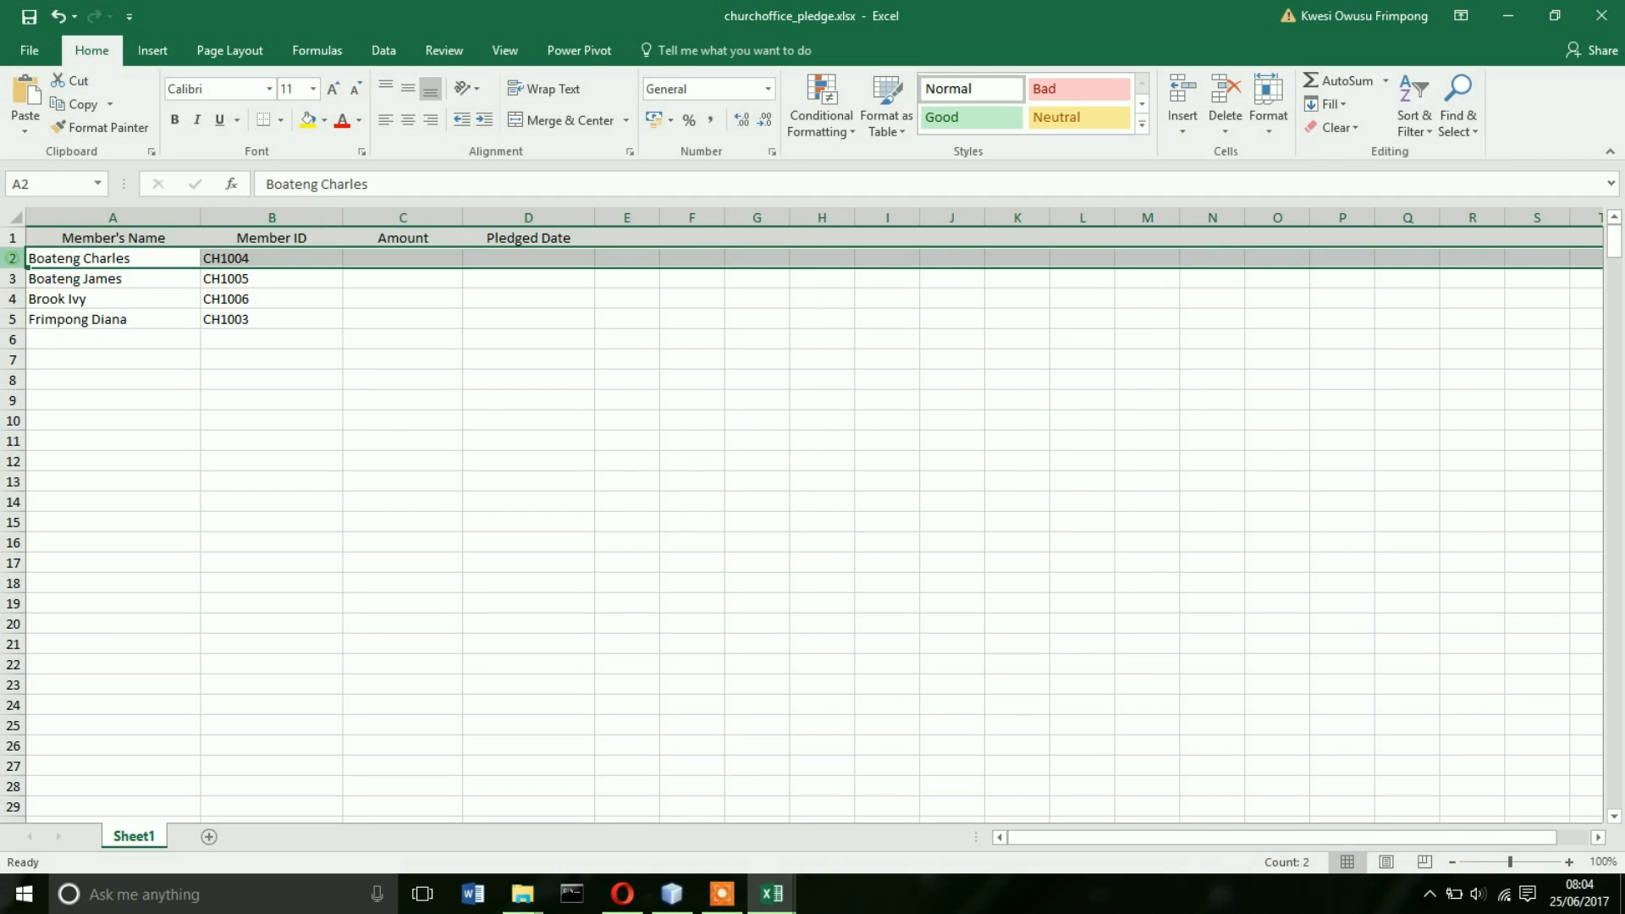
pyautogui.keyDown('ctrl'); pyautogui.click(13, 279); pyautogui.keyUp('ctrl')
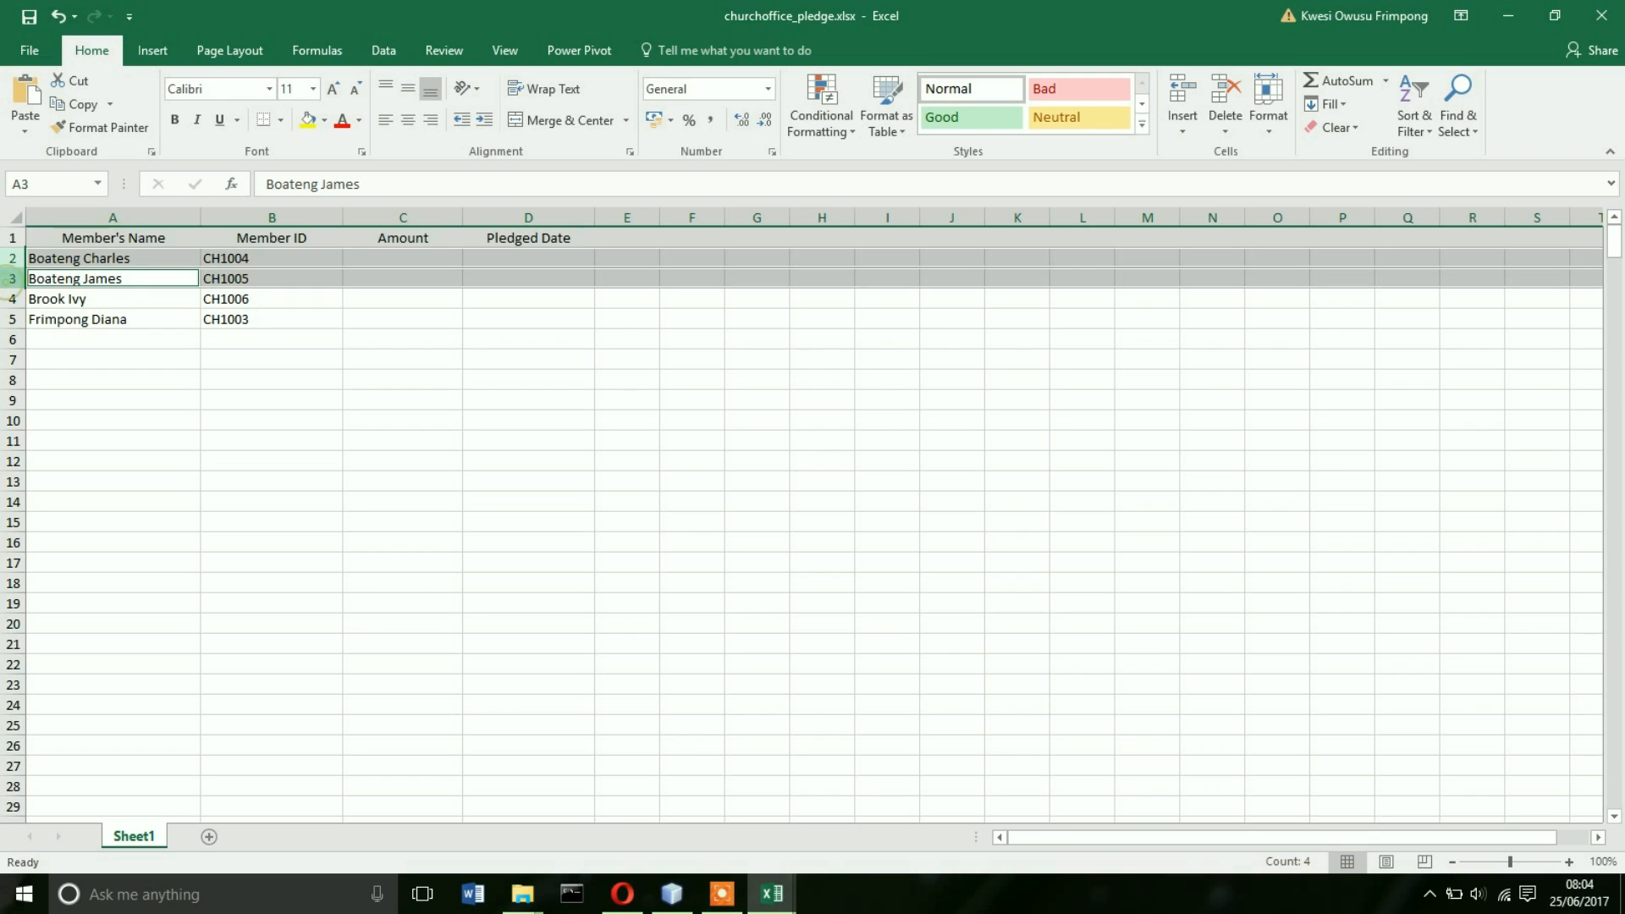
pyautogui.rightClick(41, 279)
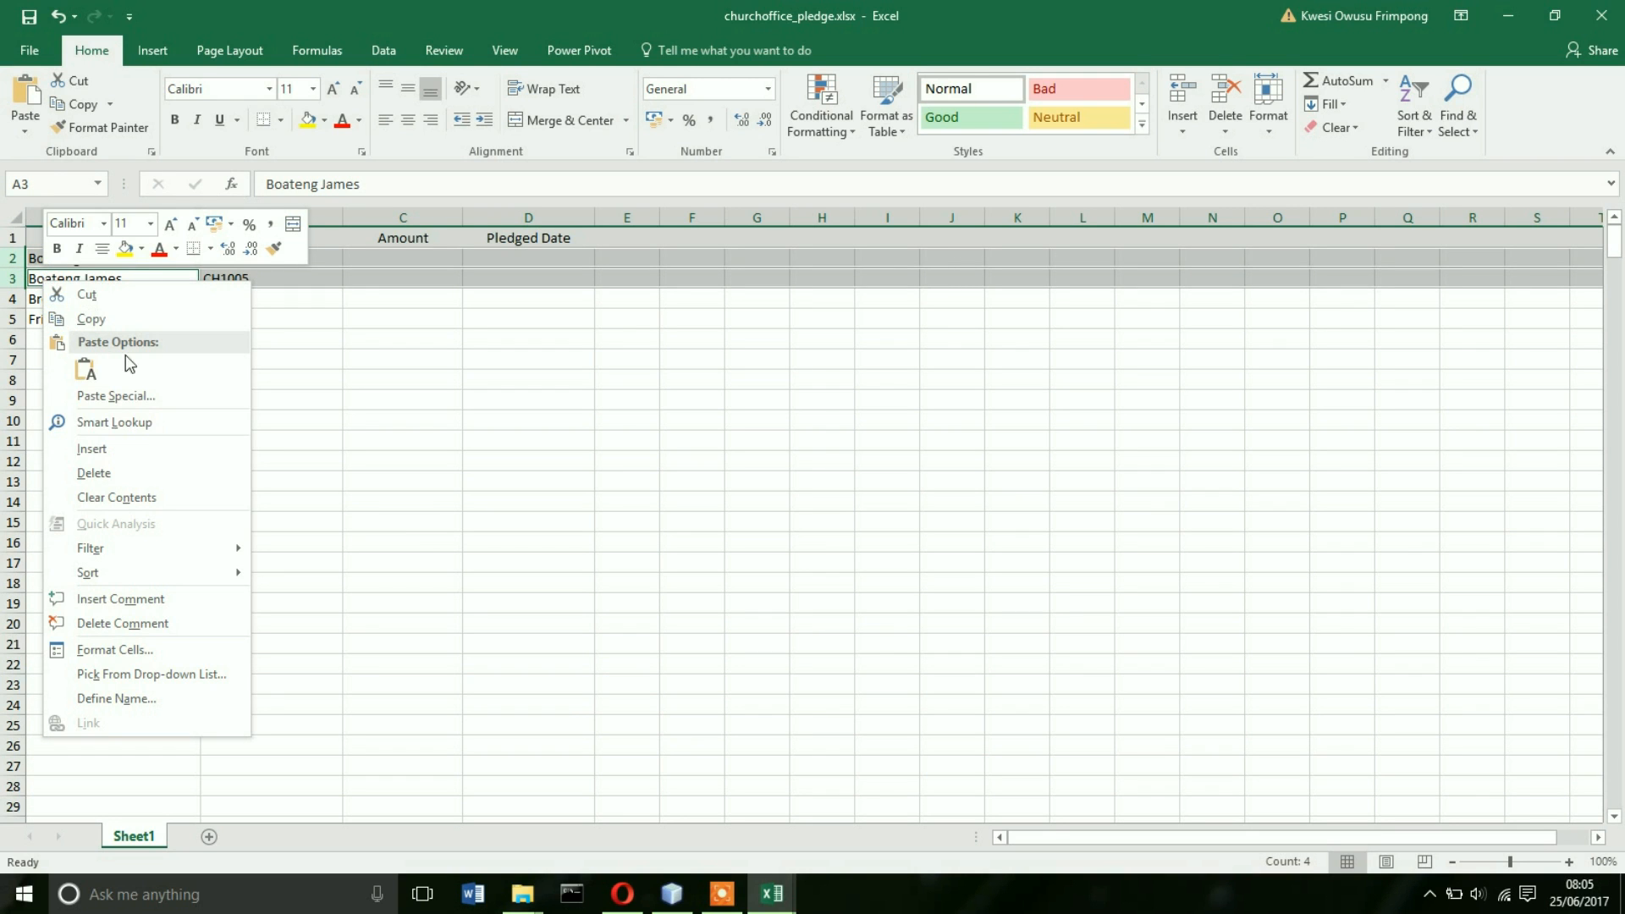
pyautogui.click(93, 474)
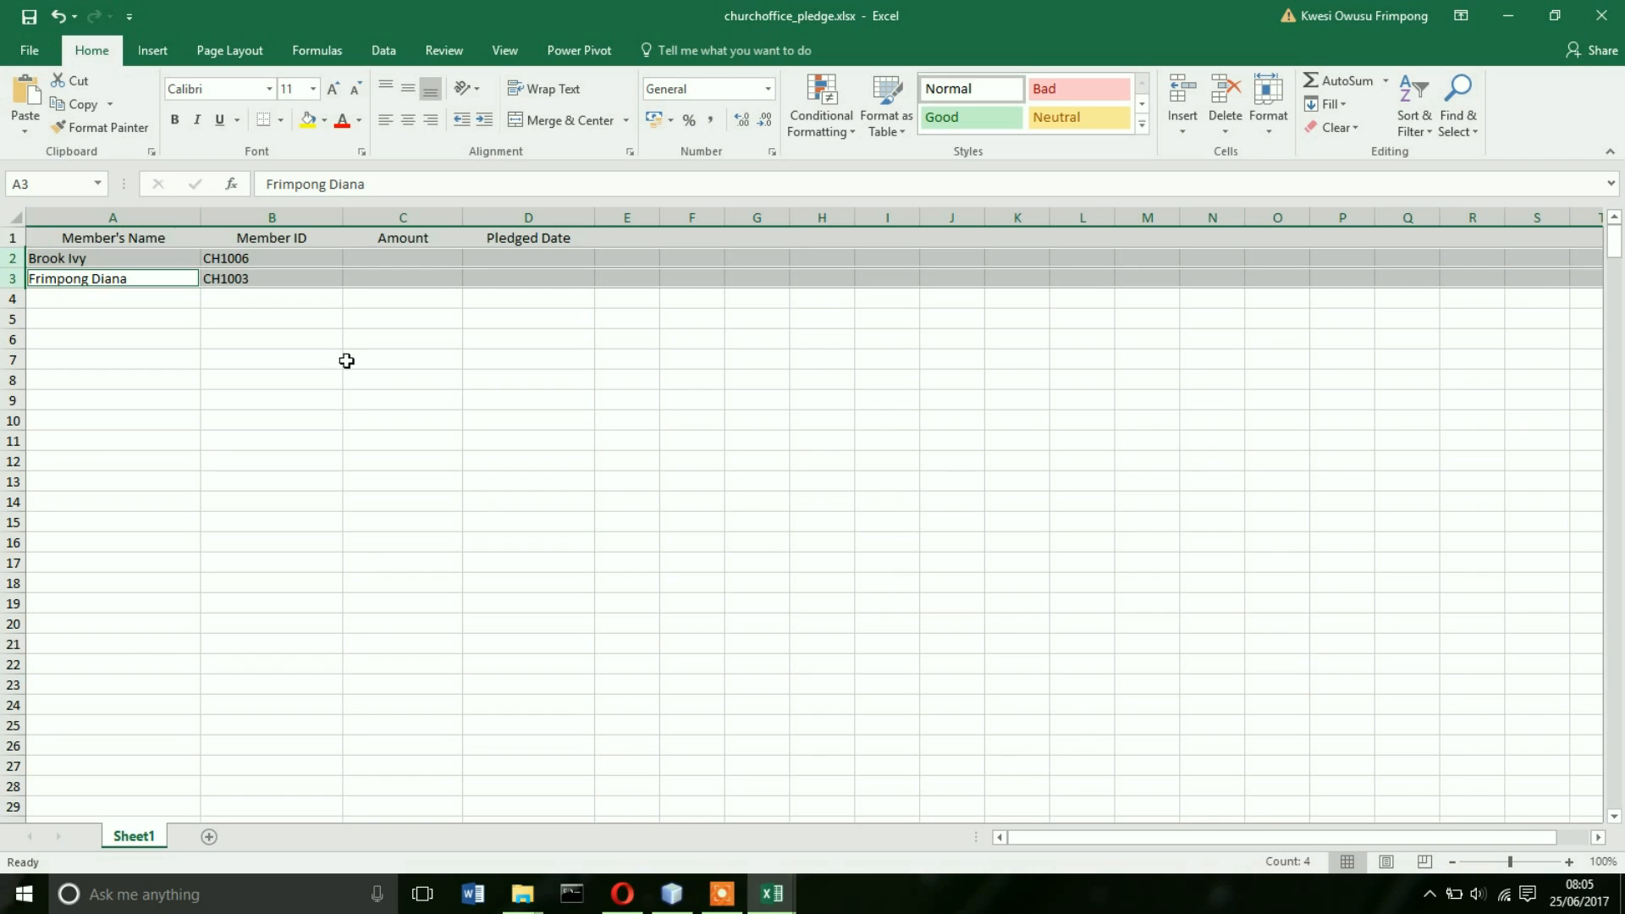
pyautogui.click(385, 263)
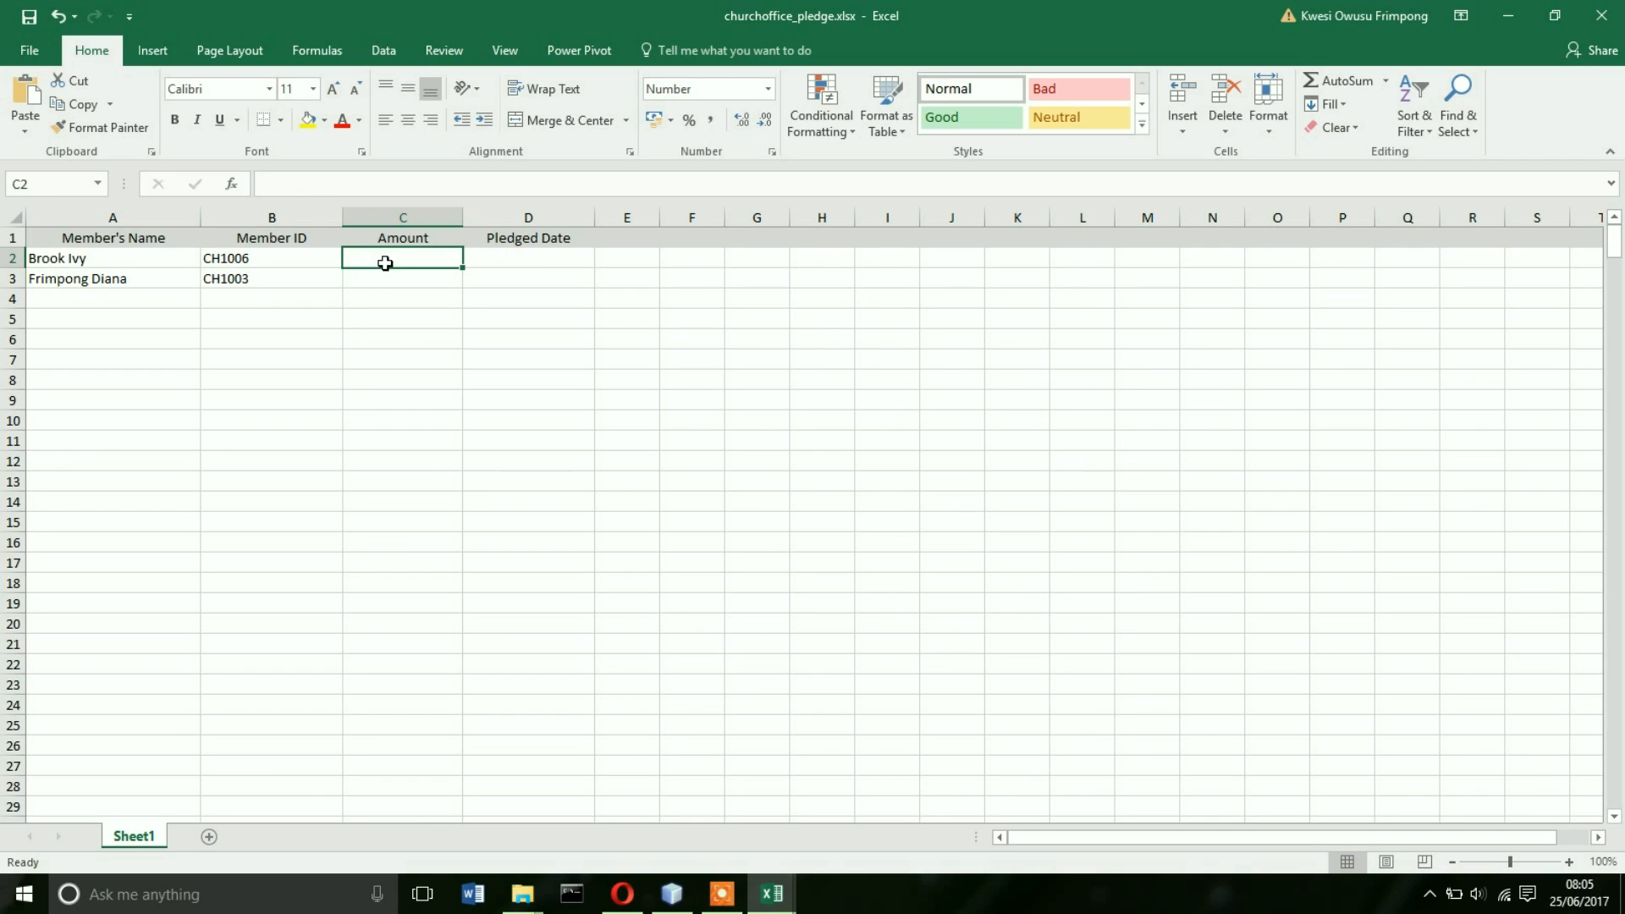
# - Enter Amount 500 and Pledged Date 25/06/2017 for both remaining members in rows 2 and 3
pyautogui.write('500')
pyautogui.press('Tab')
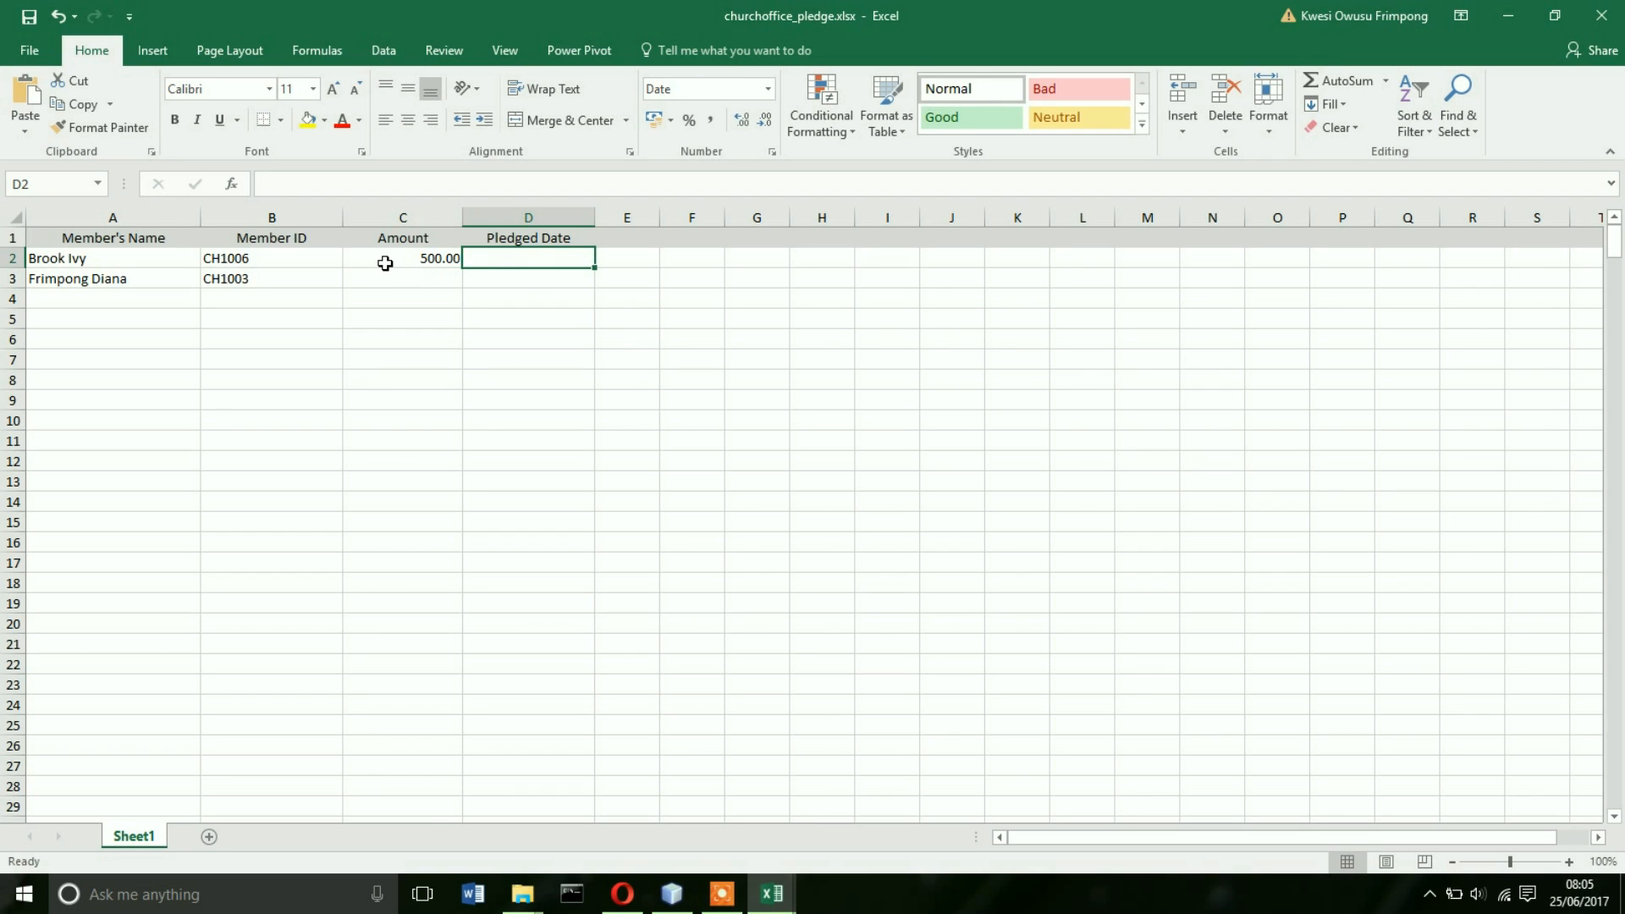
pyautogui.write('25/06/2017')
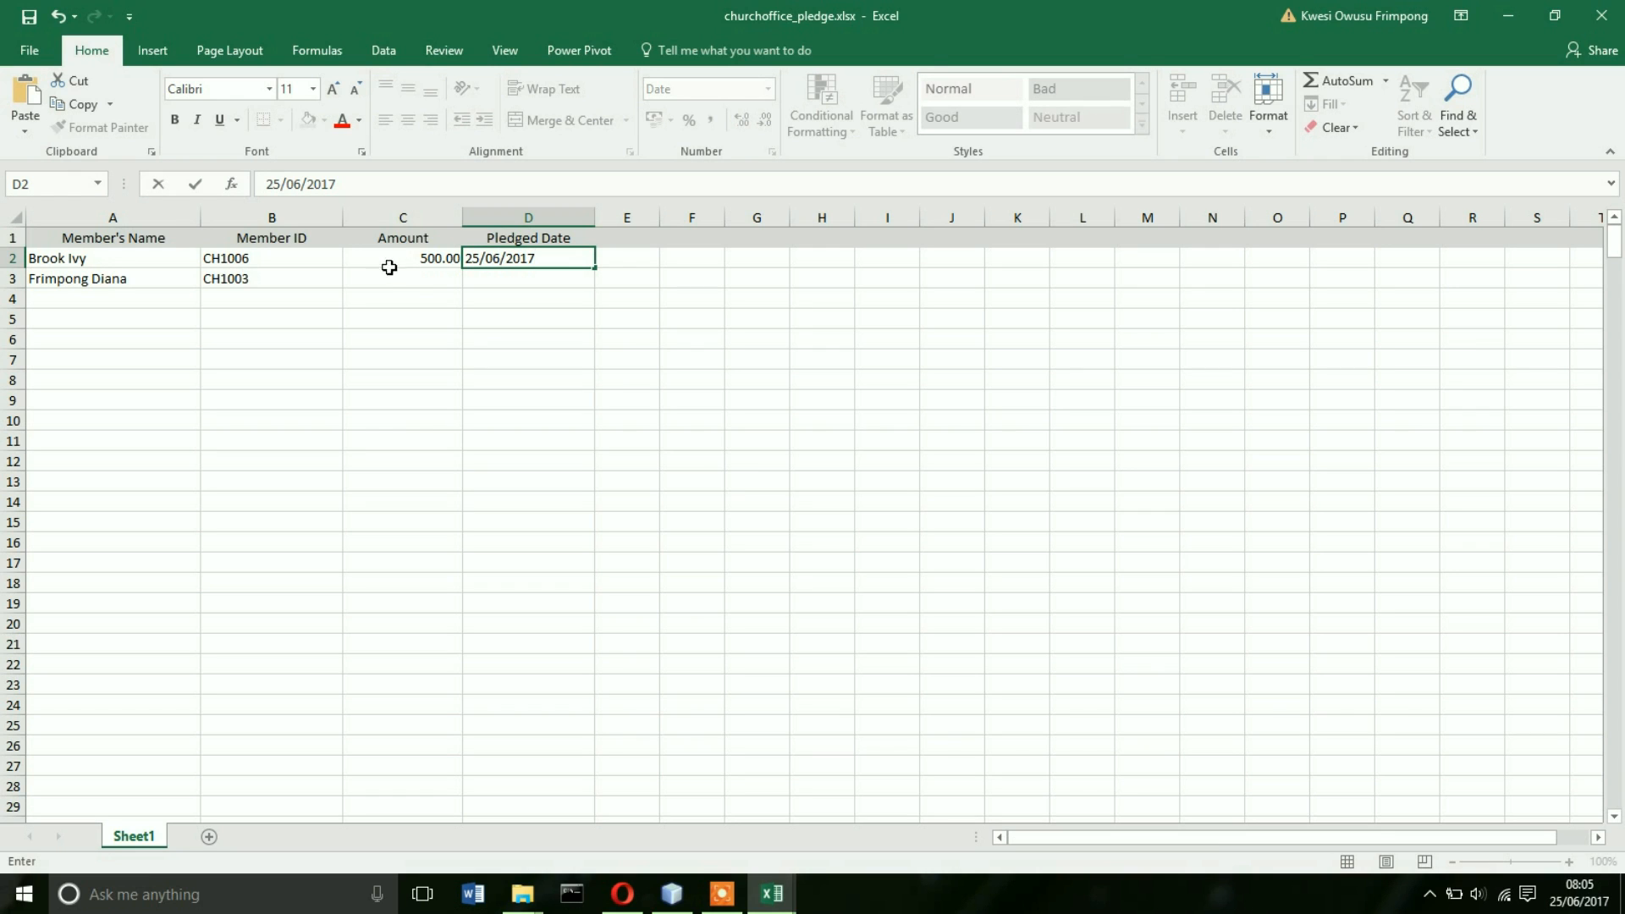
pyautogui.click(418, 282)
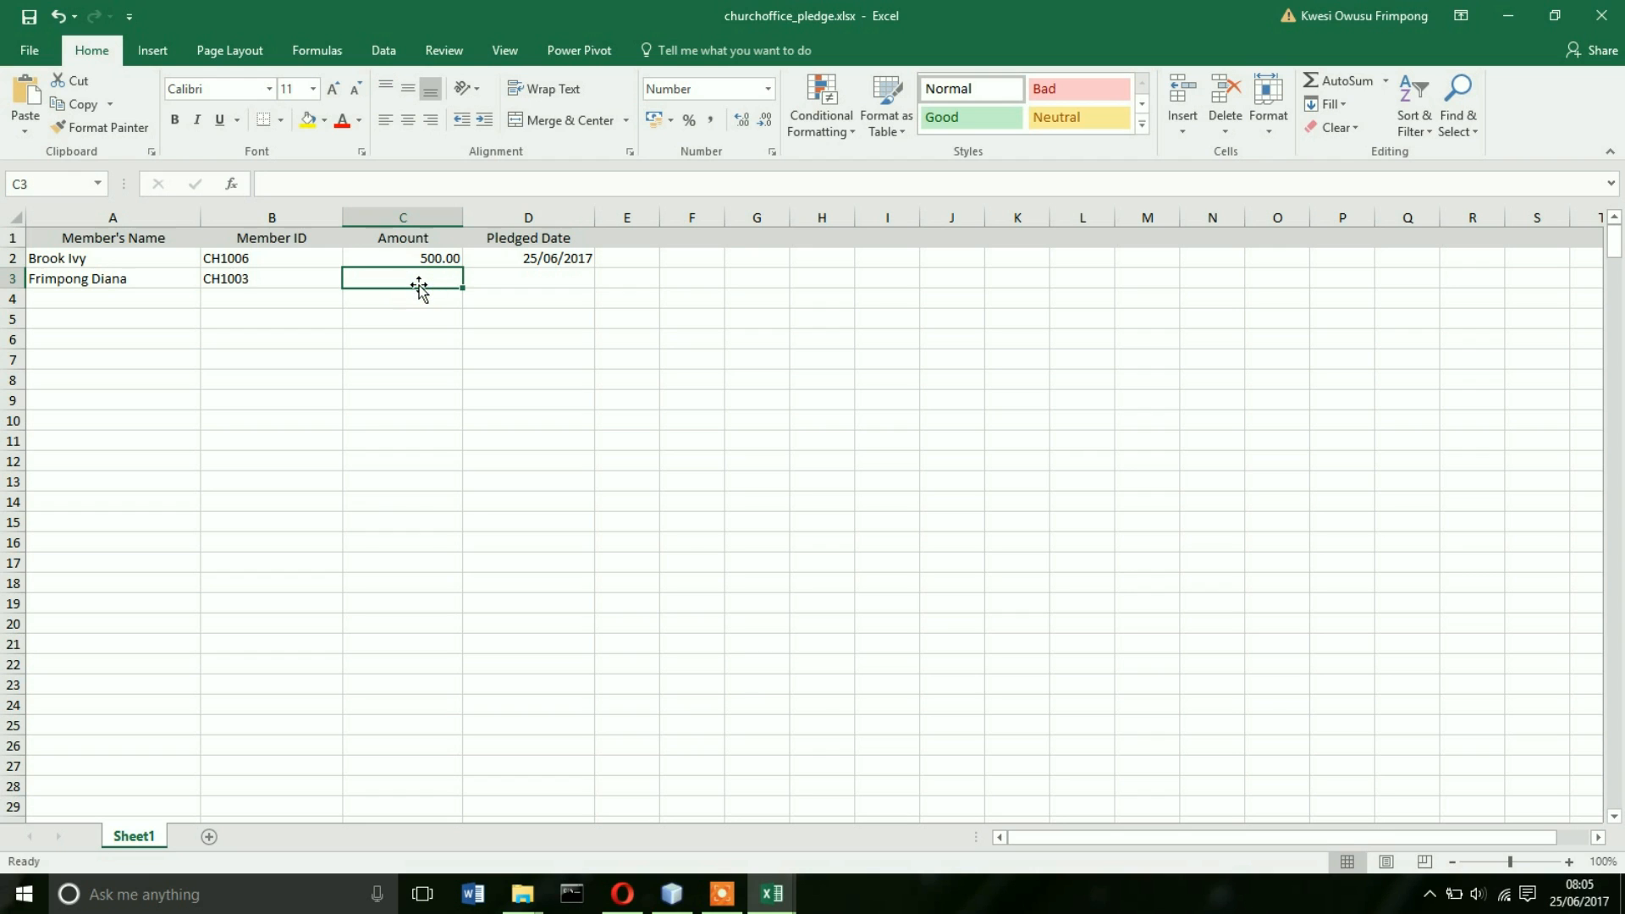
pyautogui.write('500')
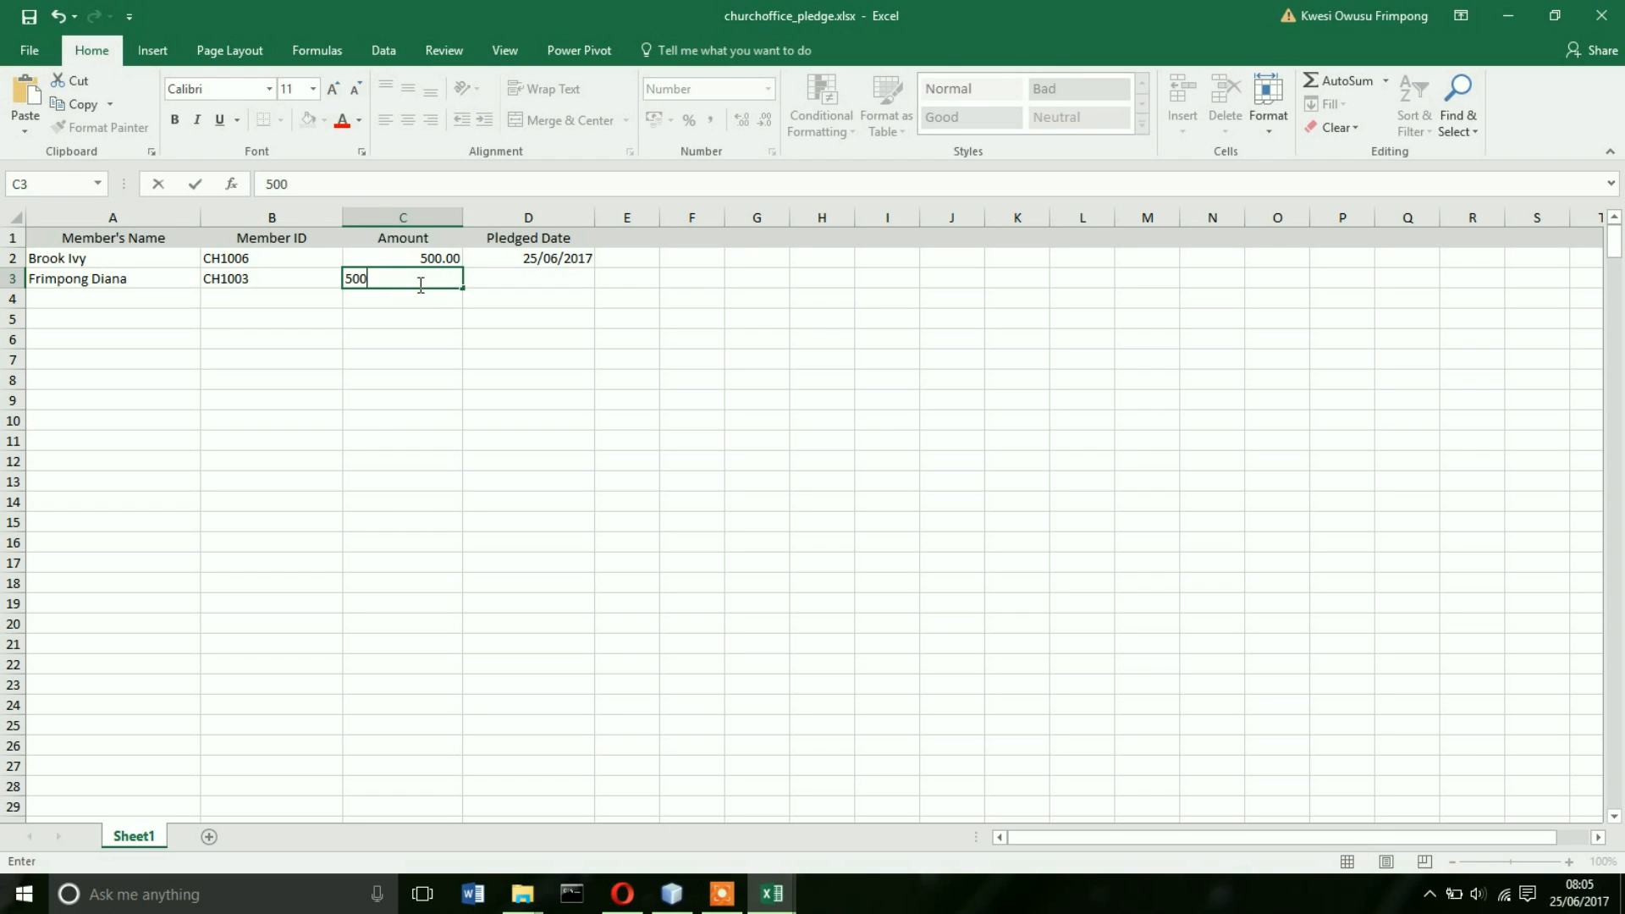
pyautogui.click(554, 282)
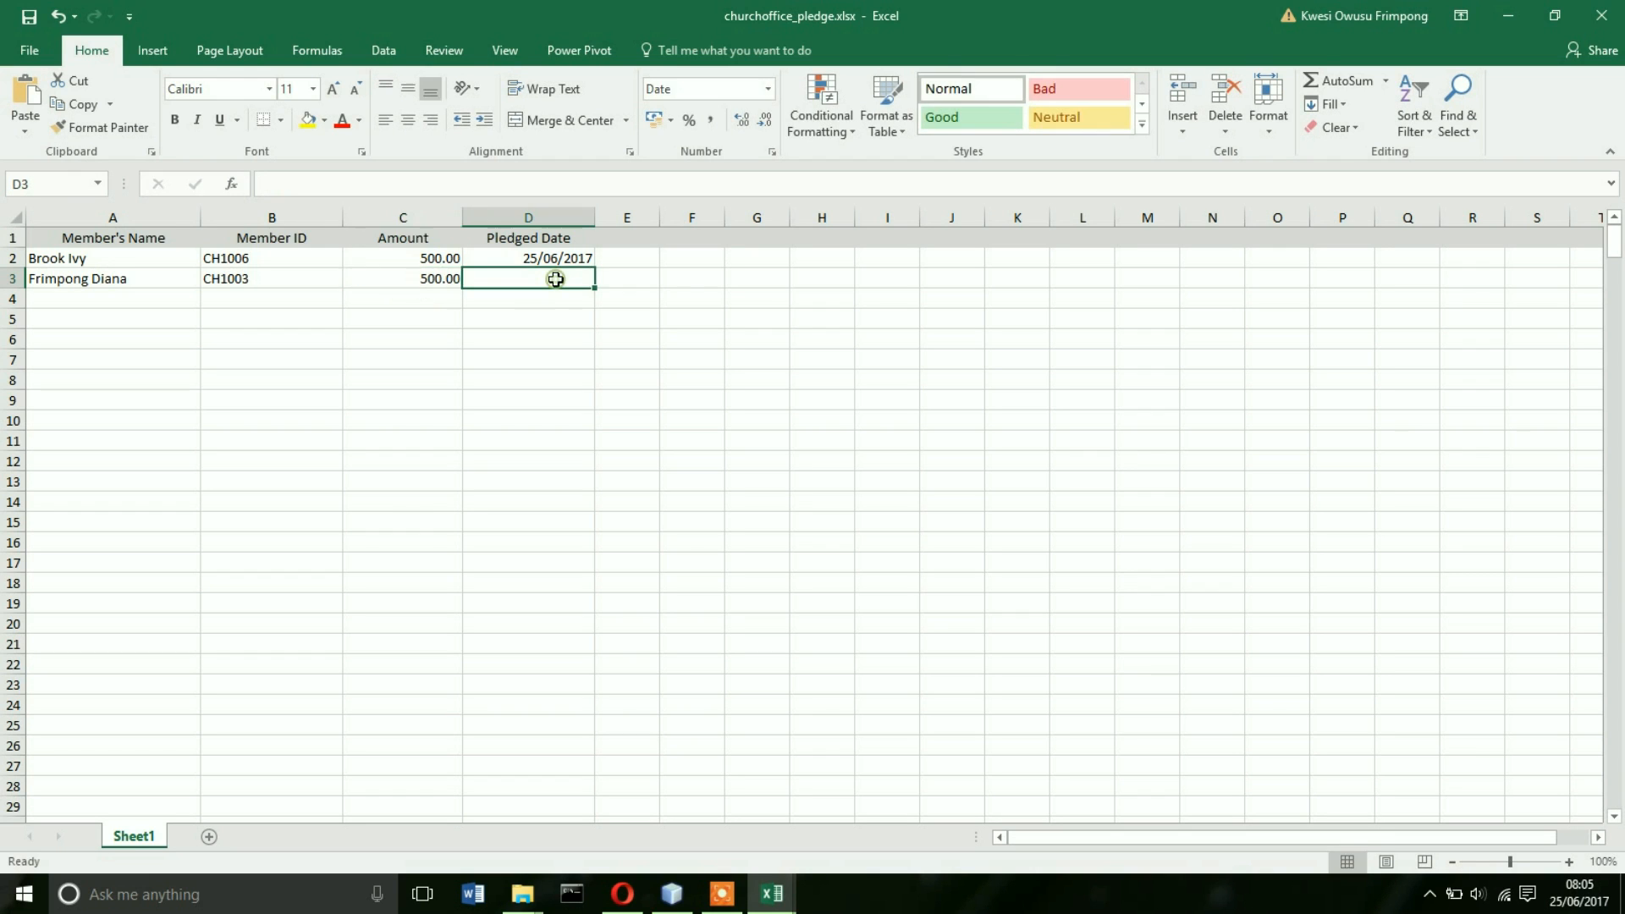
pyautogui.write('25/06/2017')
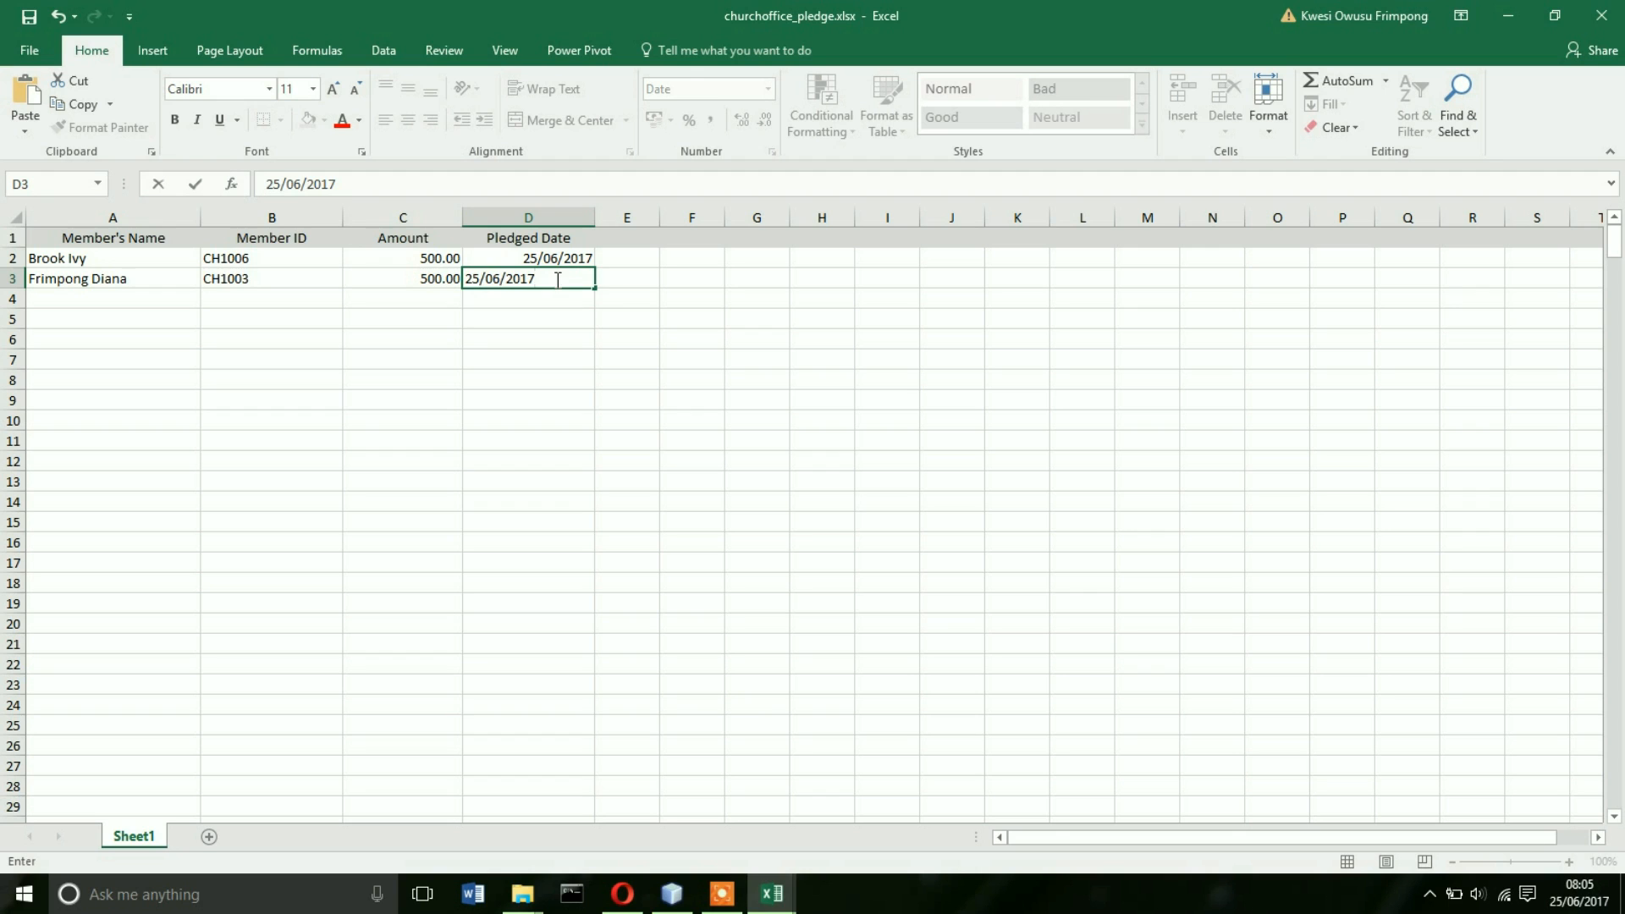
pyautogui.click(627, 281)
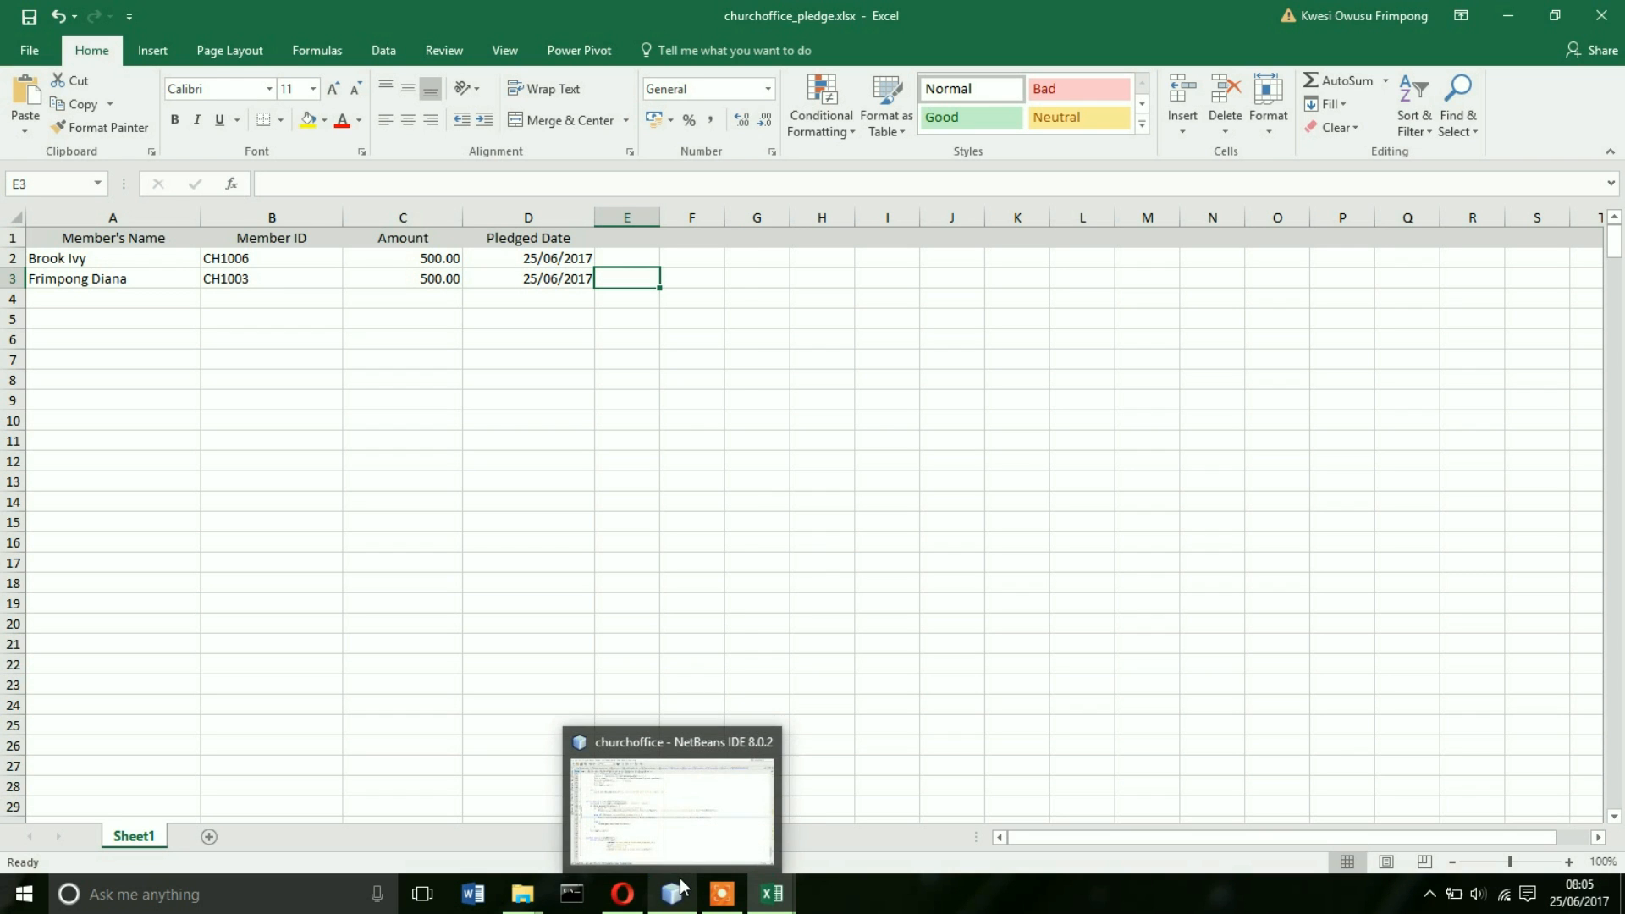
# - Upload churchoffice_pledge.xlsx with Pledge set to Building Fund and submit it
pyautogui.click(627, 894)
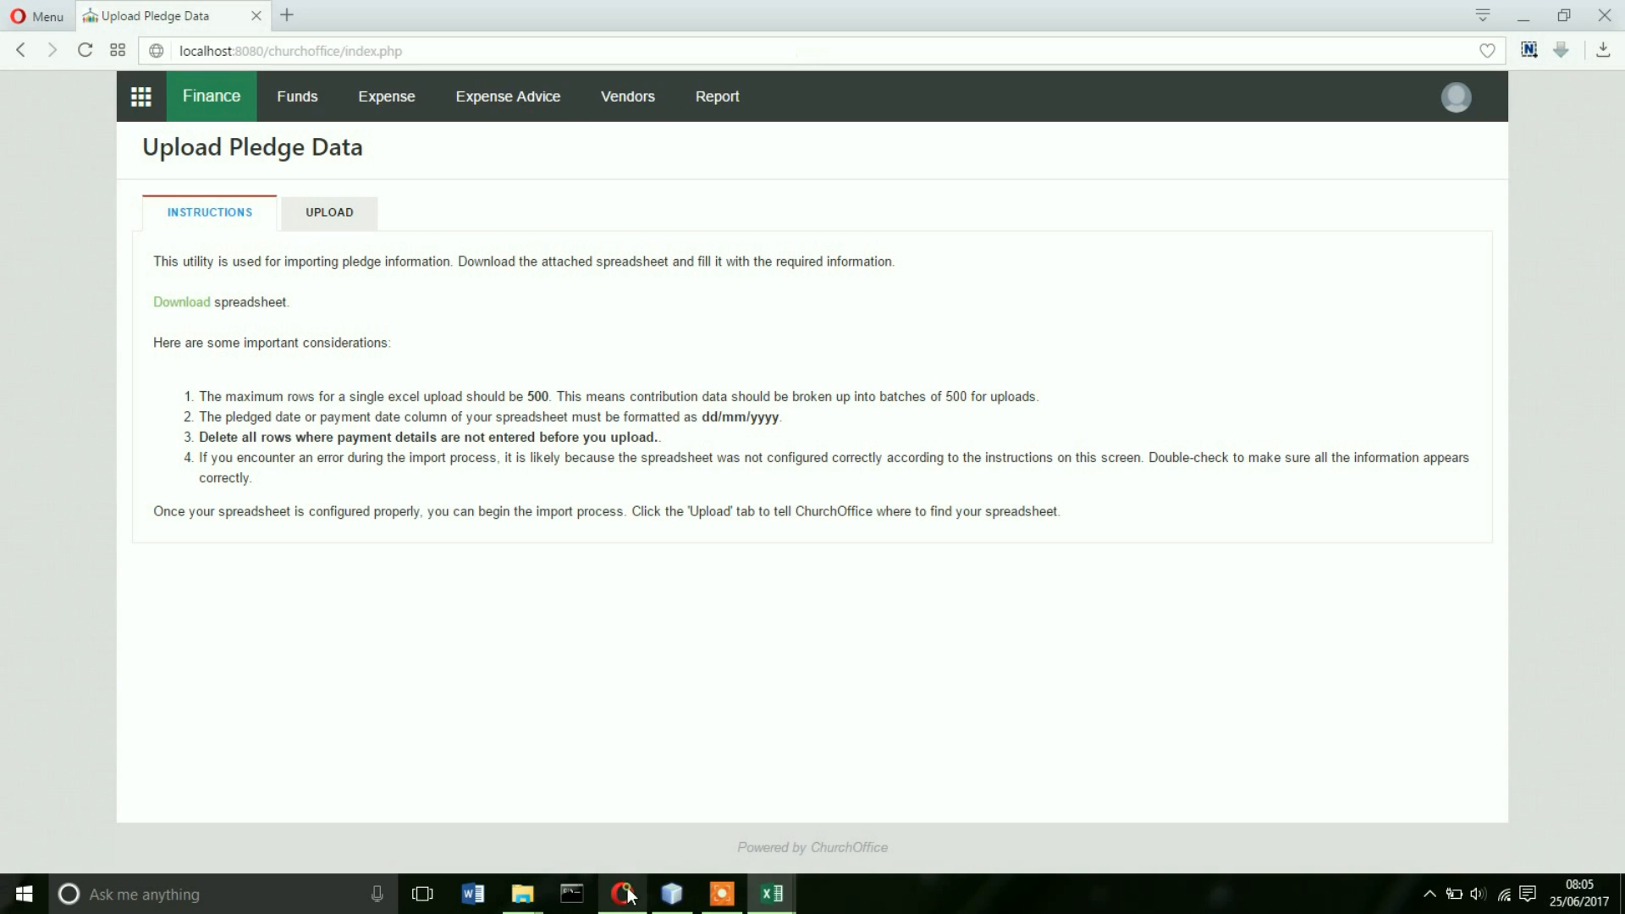
pyautogui.click(343, 230)
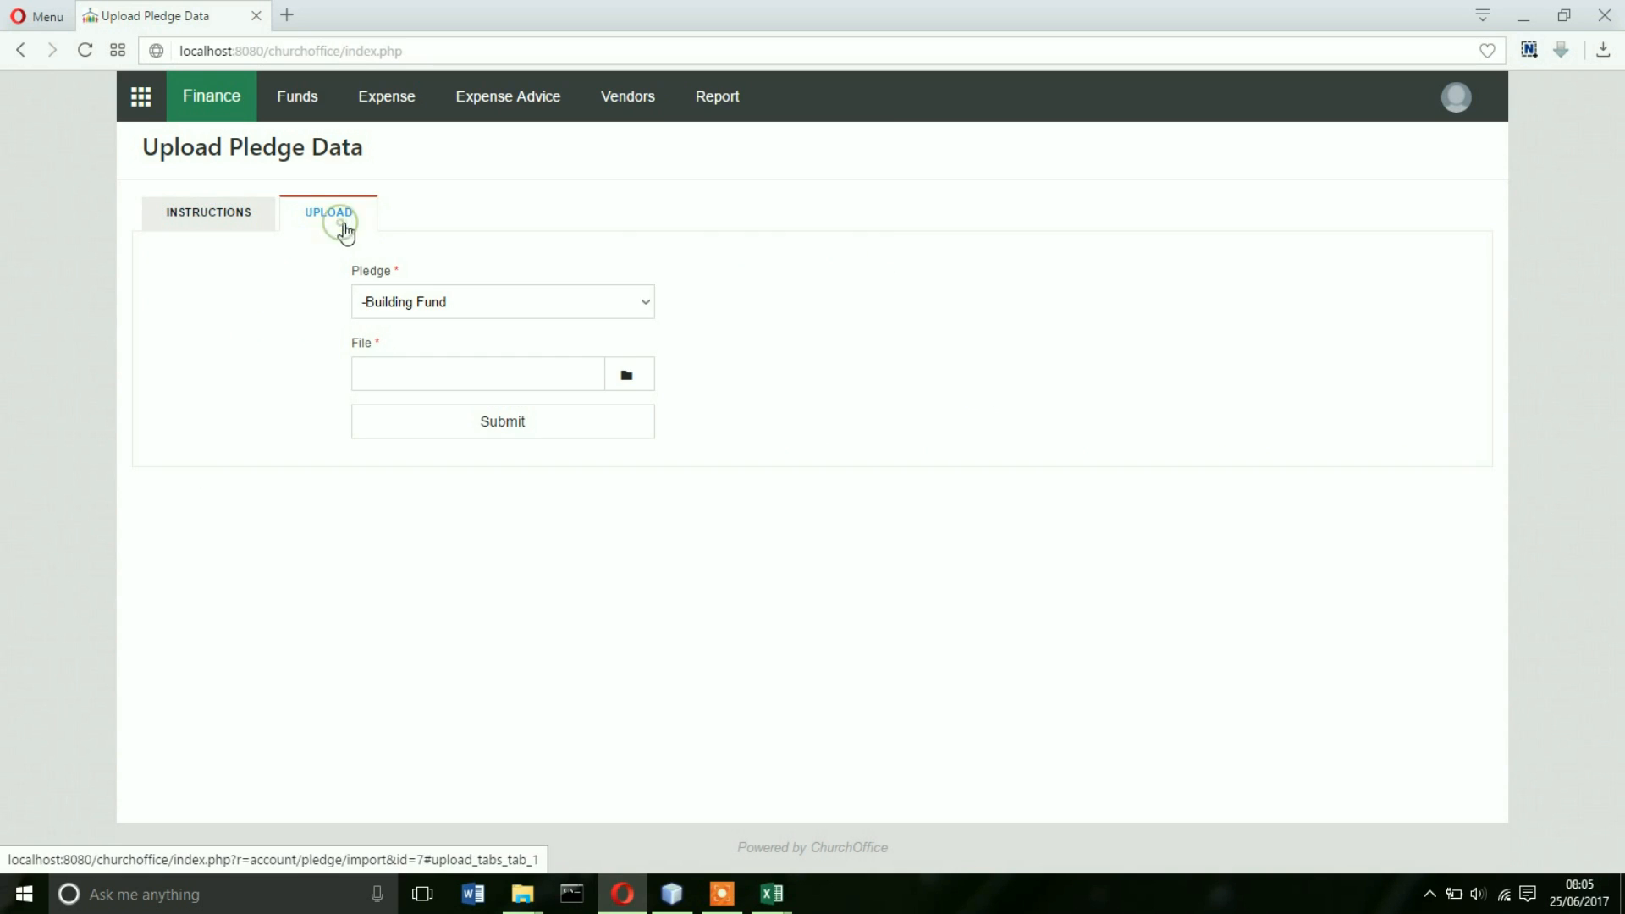
pyautogui.click(617, 303)
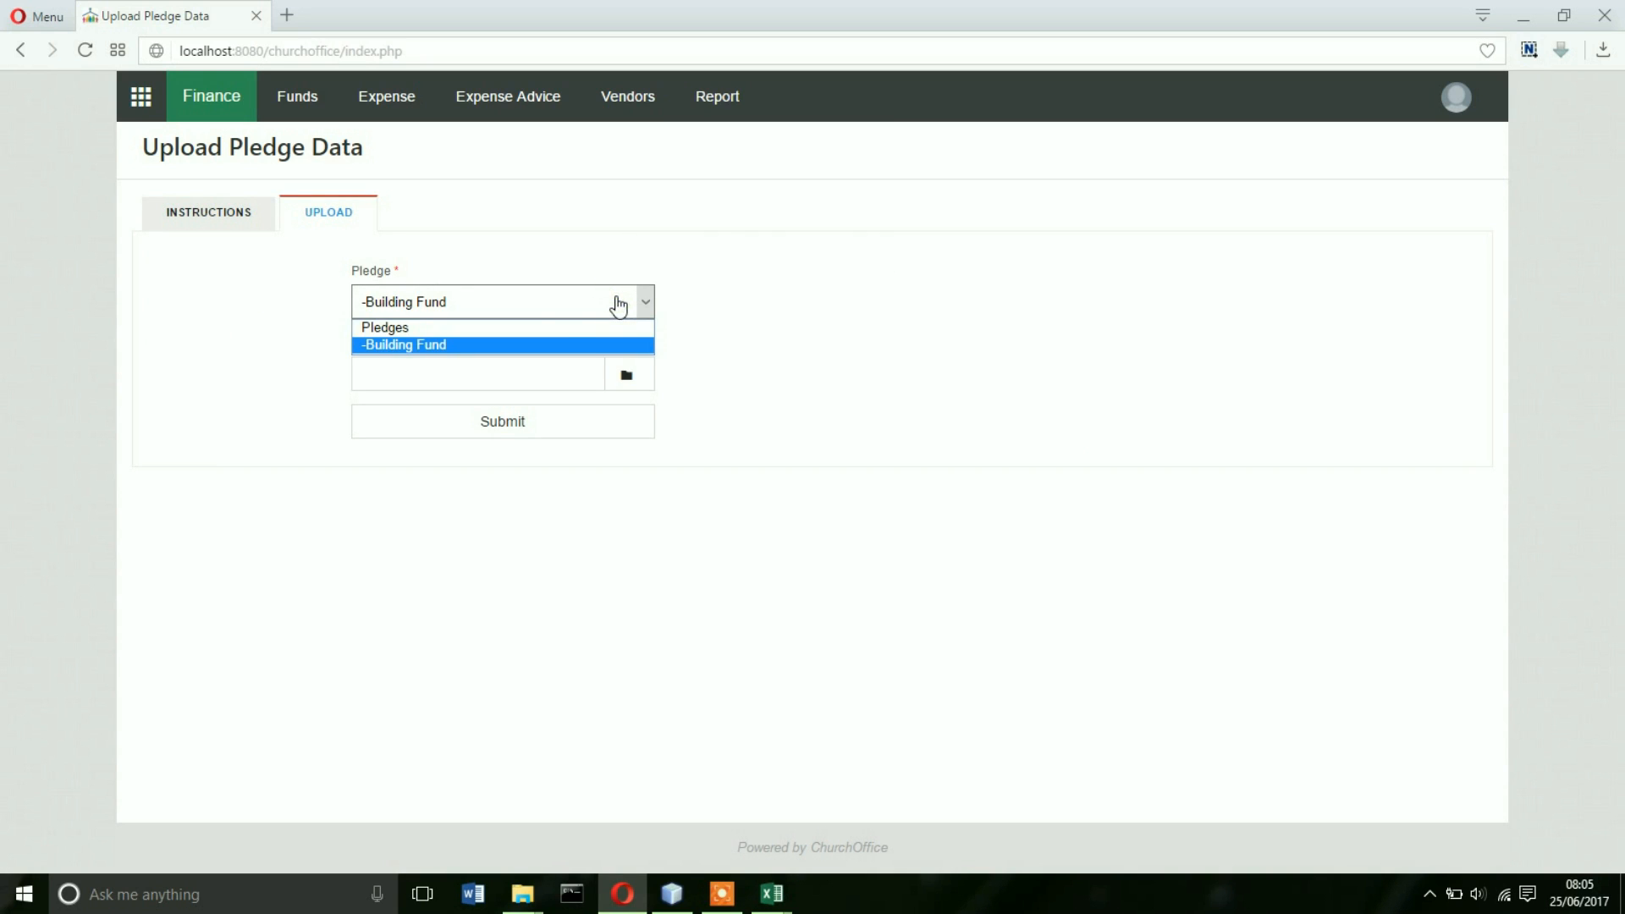
pyautogui.click(446, 345)
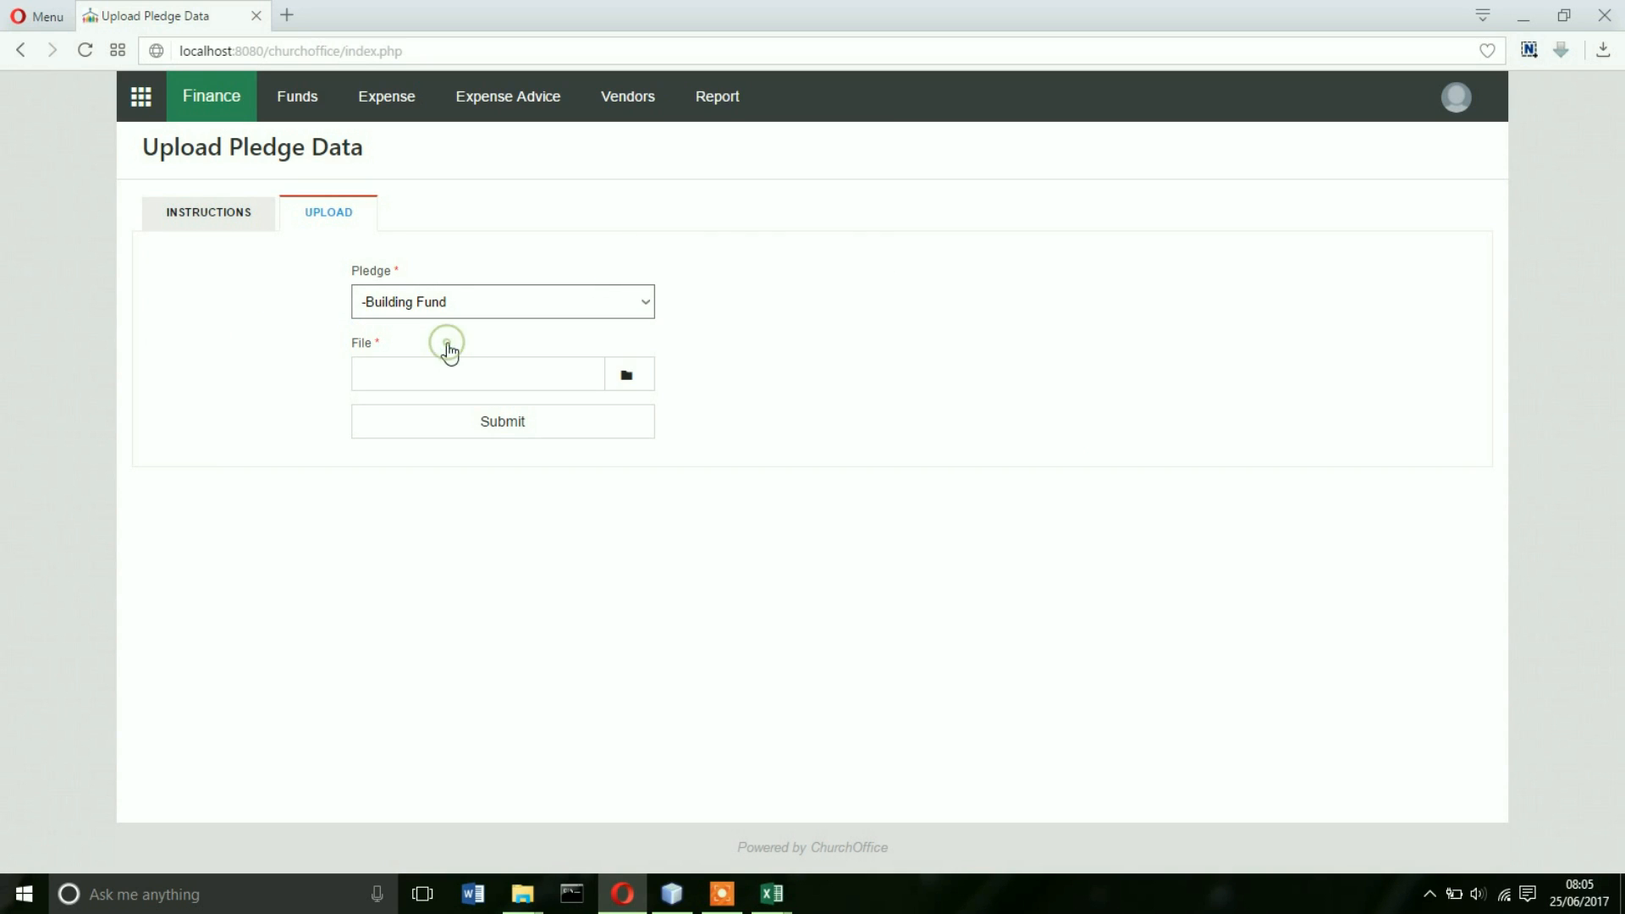
pyautogui.click(632, 382)
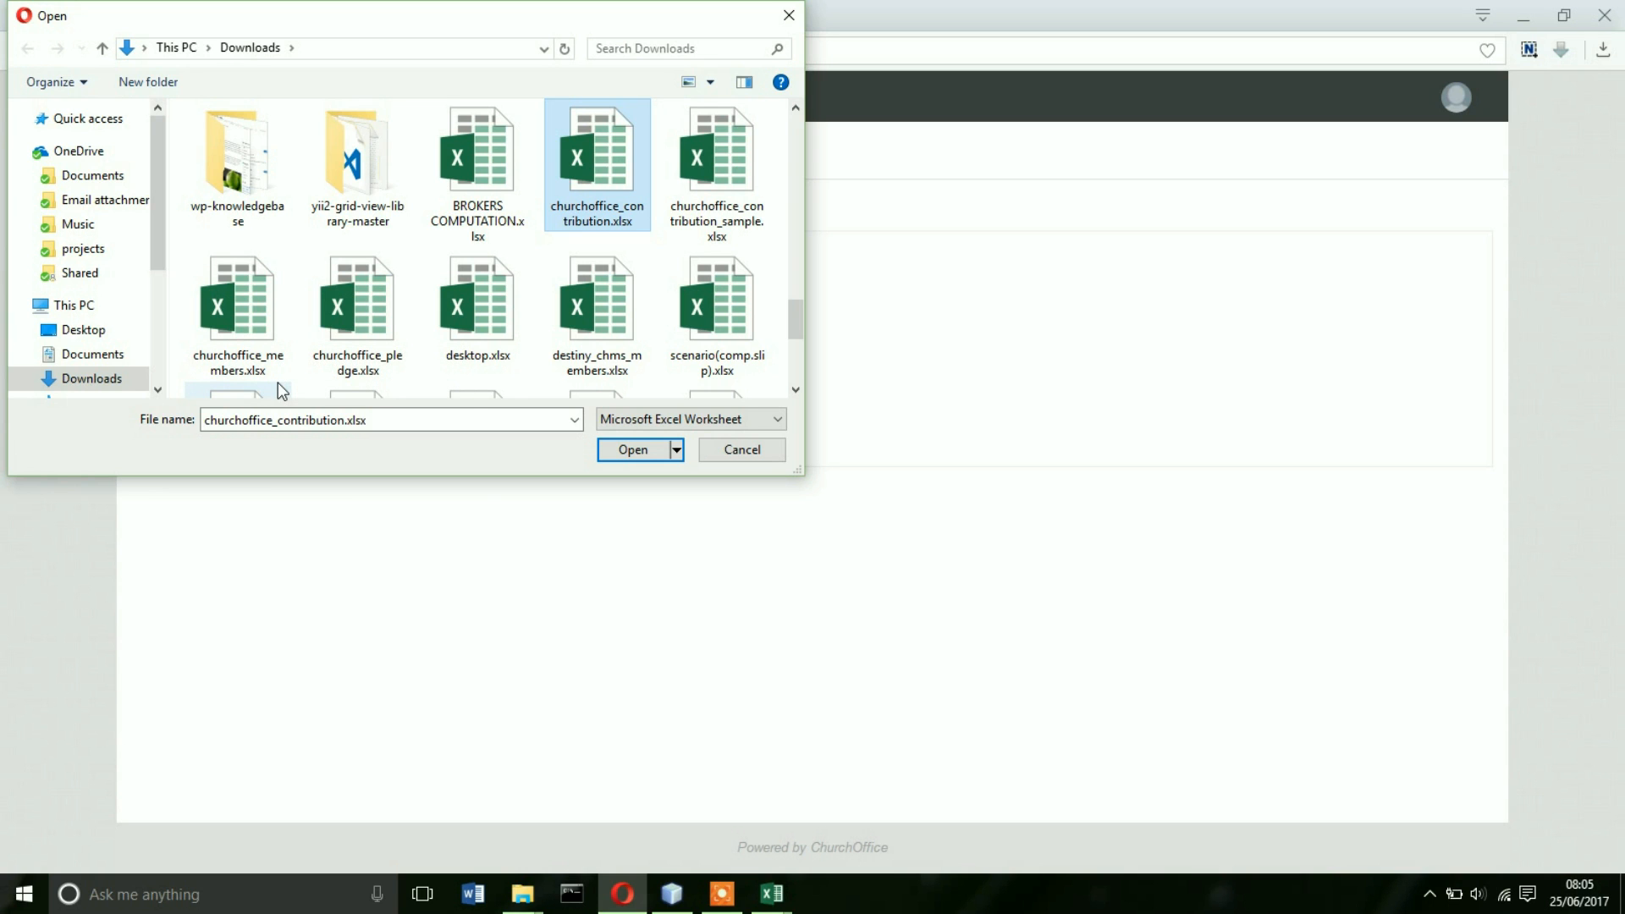
pyautogui.doubleClick(347, 315)
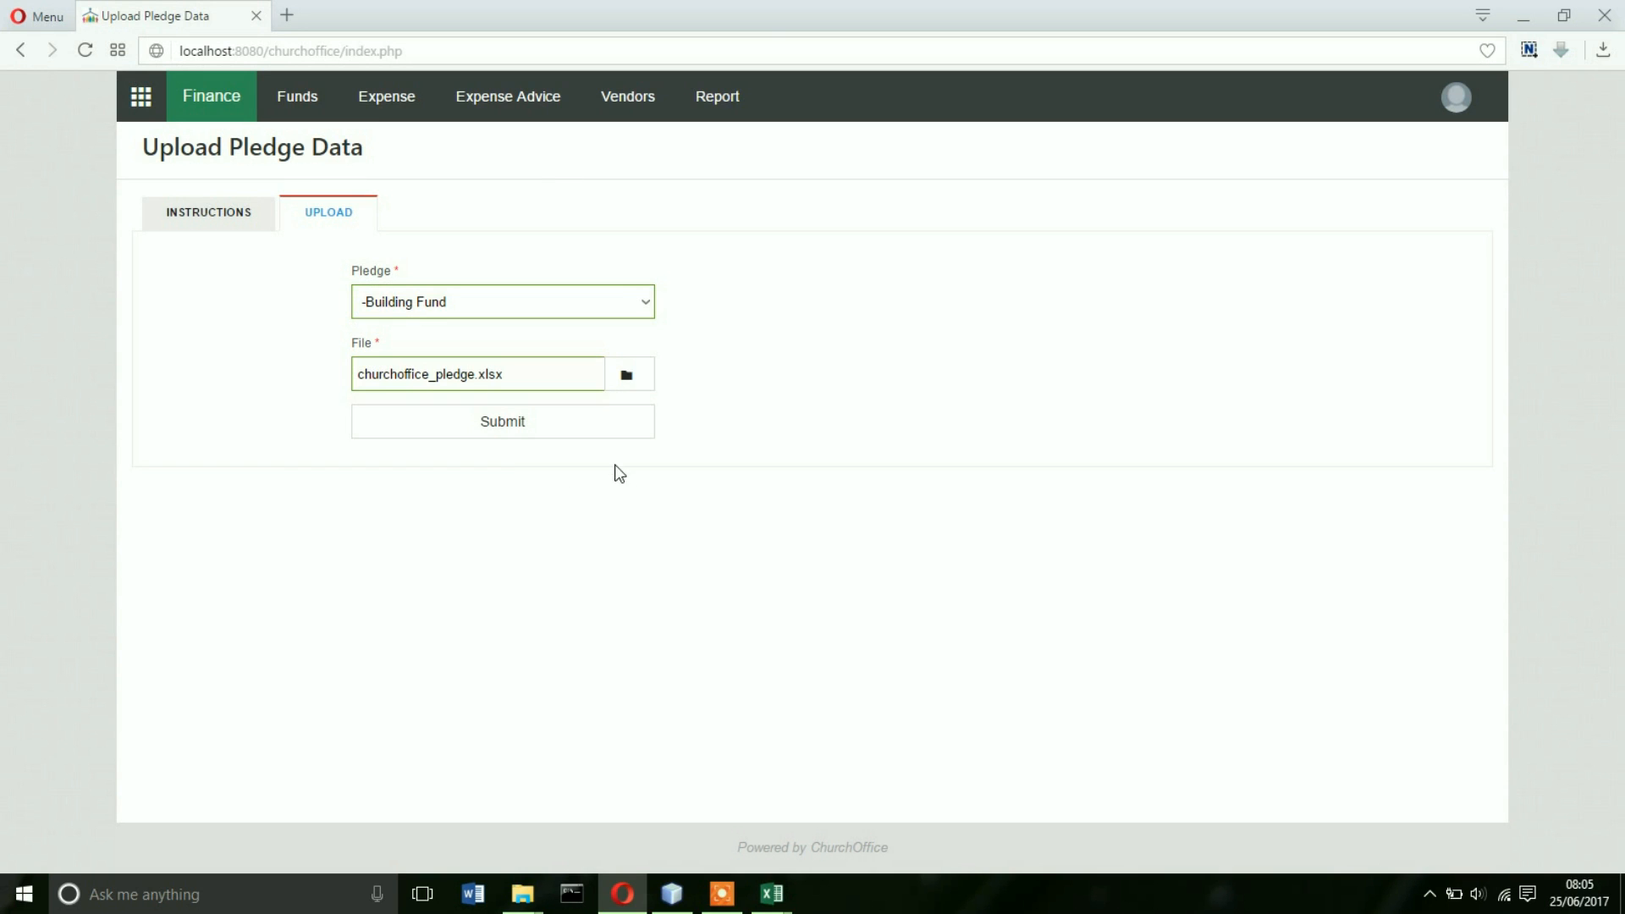
pyautogui.click(545, 425)
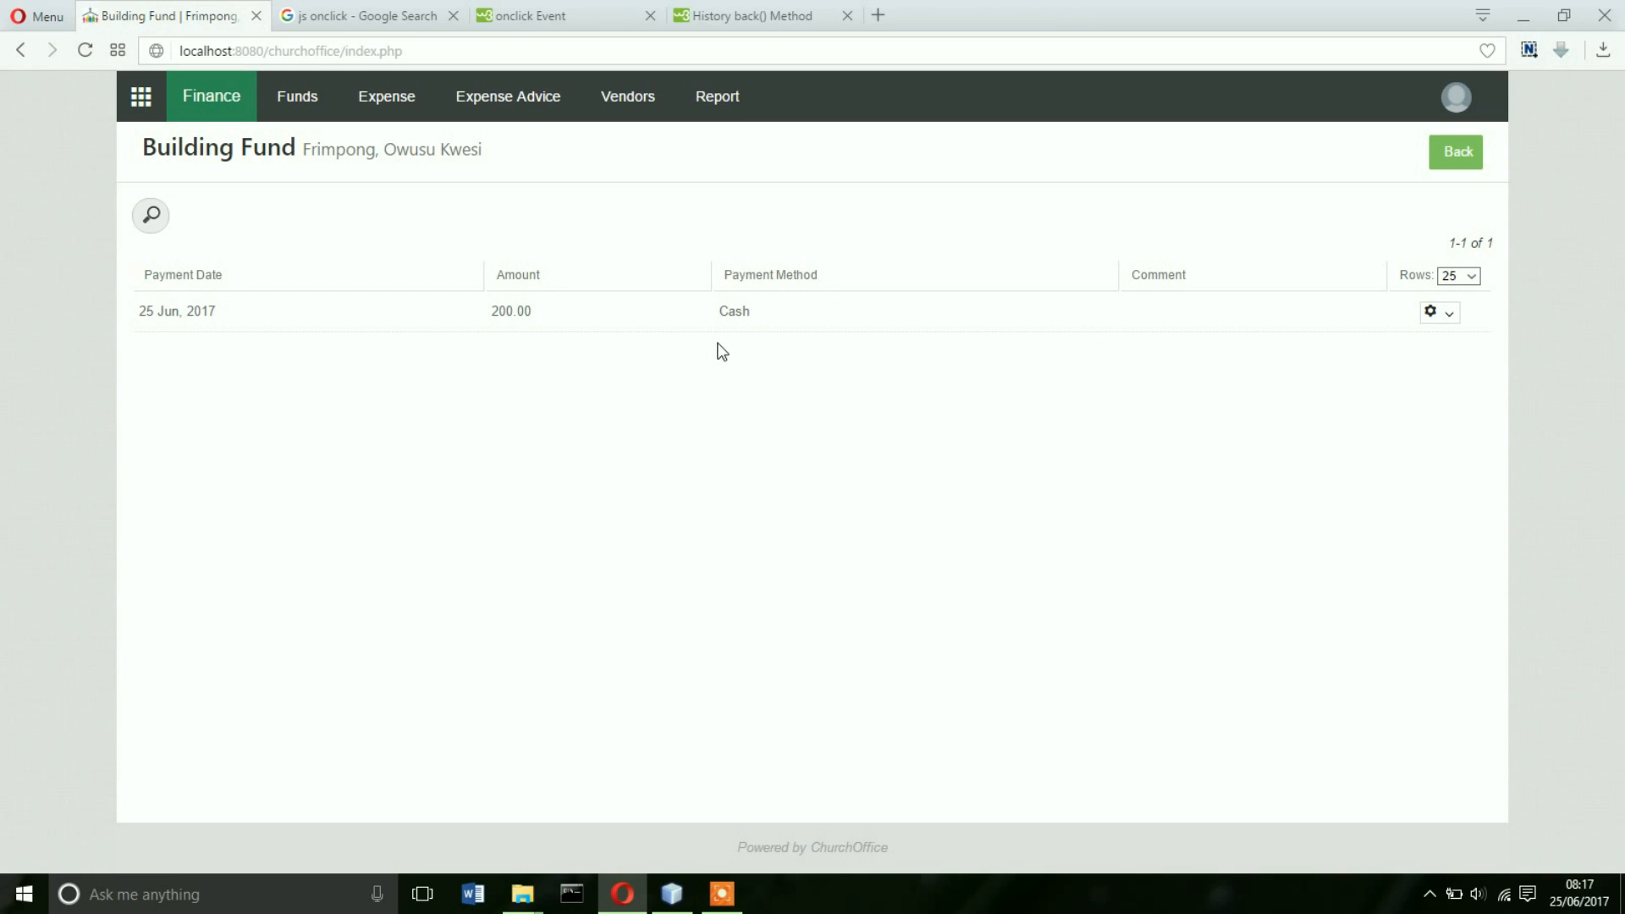
# - Go back from the member's payment page to the Building Fund pledge list
pyautogui.click(1453, 158)
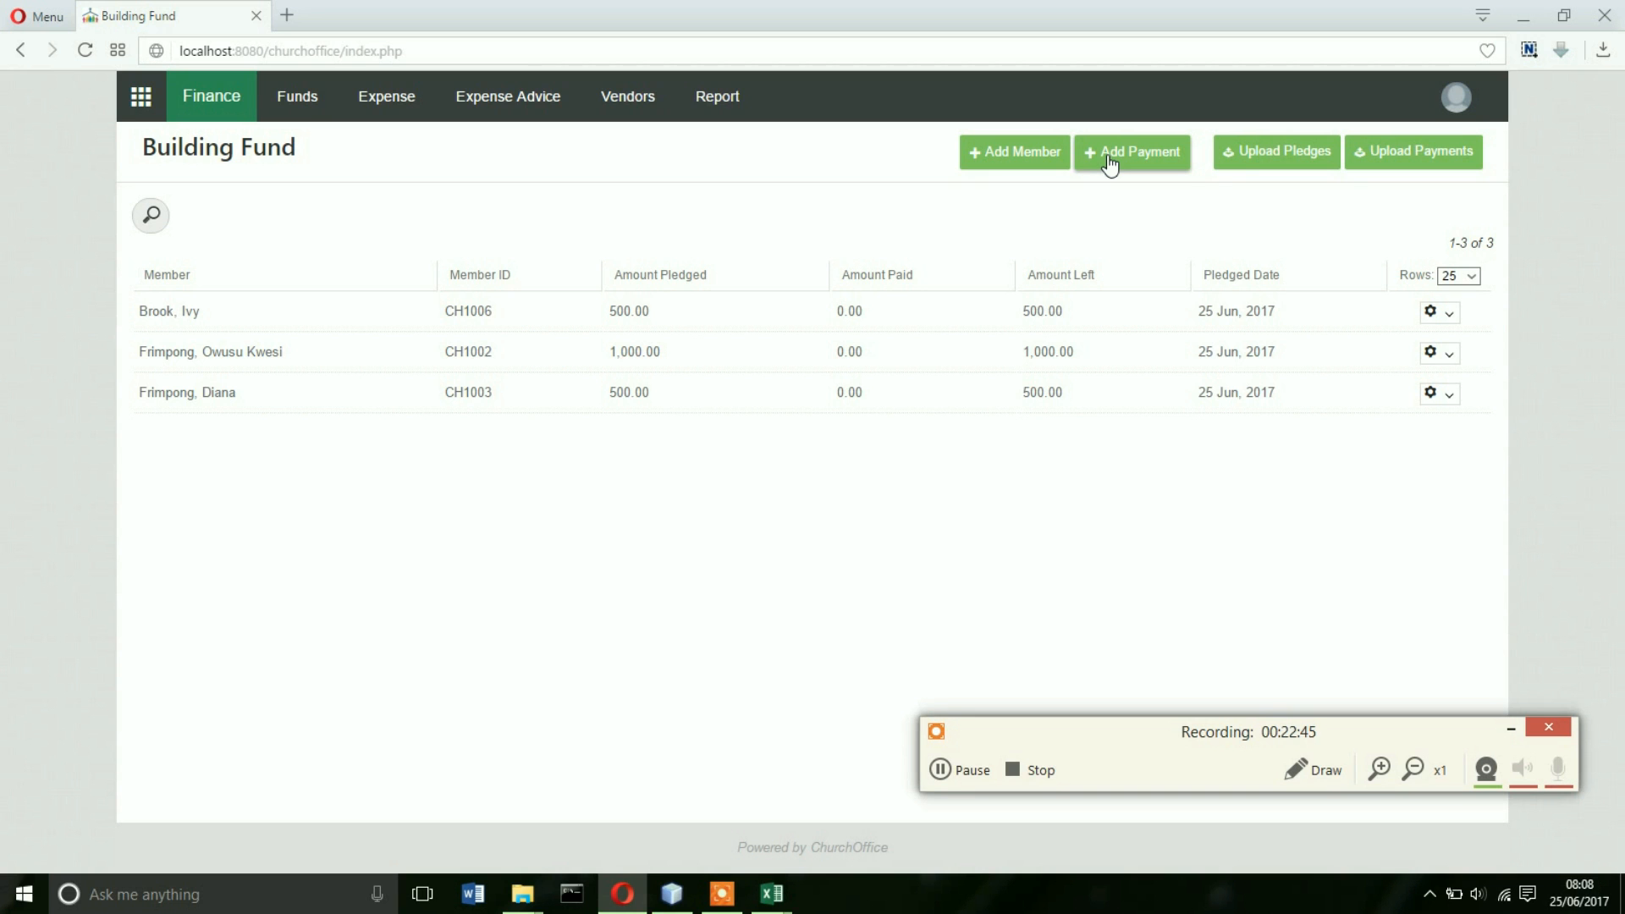
# - Add a 200 Cash payment dated 25 Jun 2017 for the member with the 1,000.00 pledge
pyautogui.click(1110, 161)
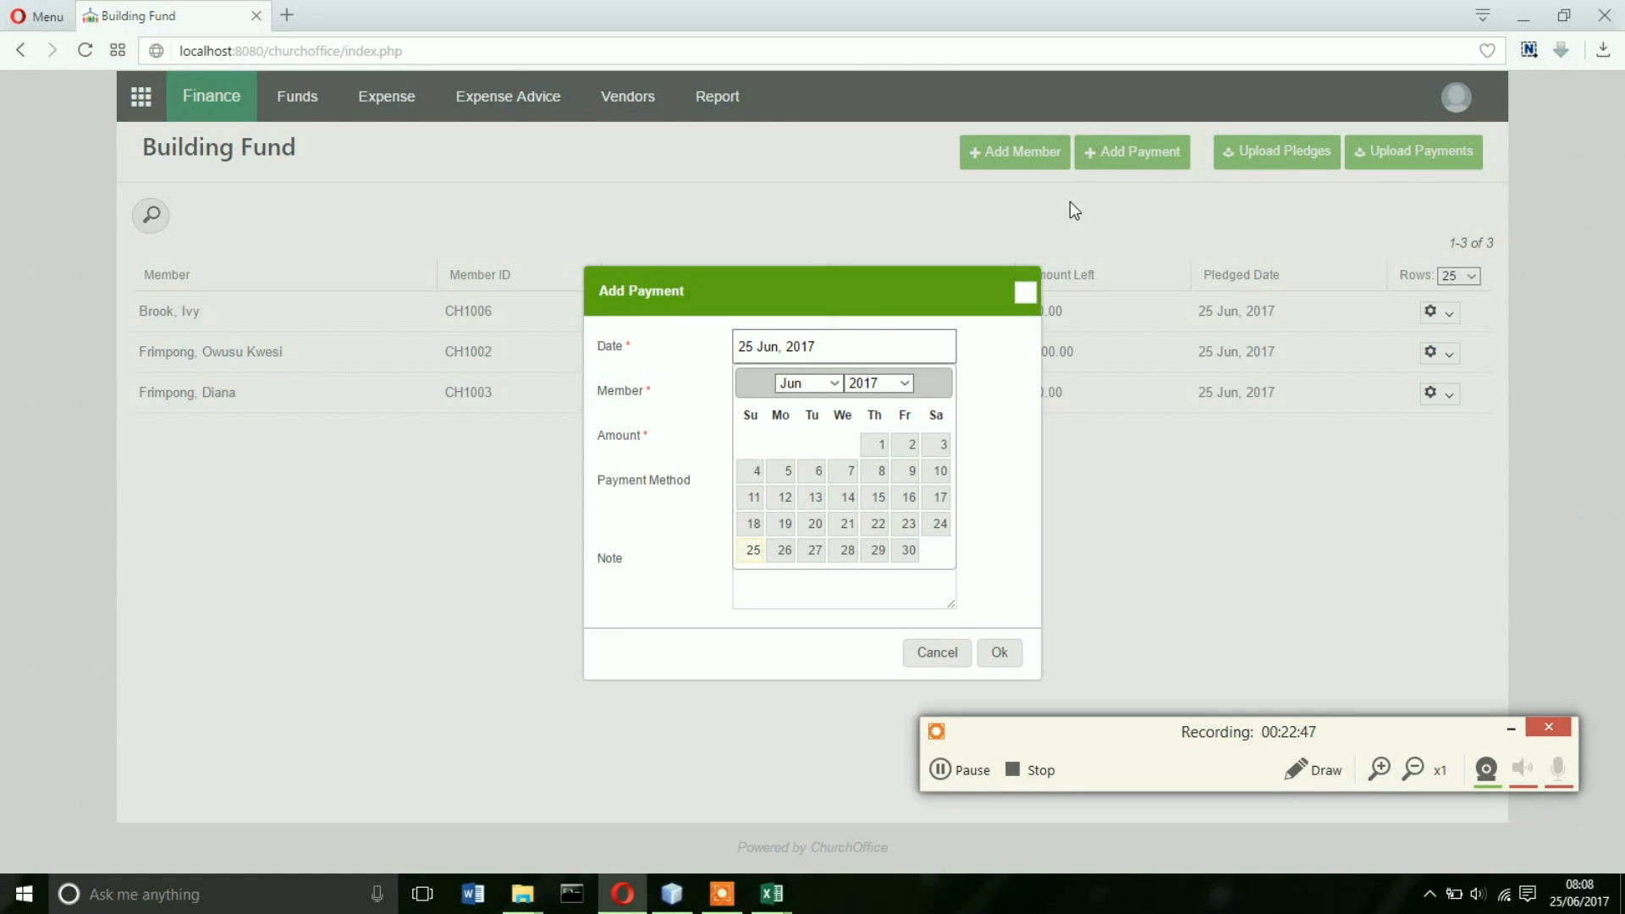
pyautogui.click(980, 767)
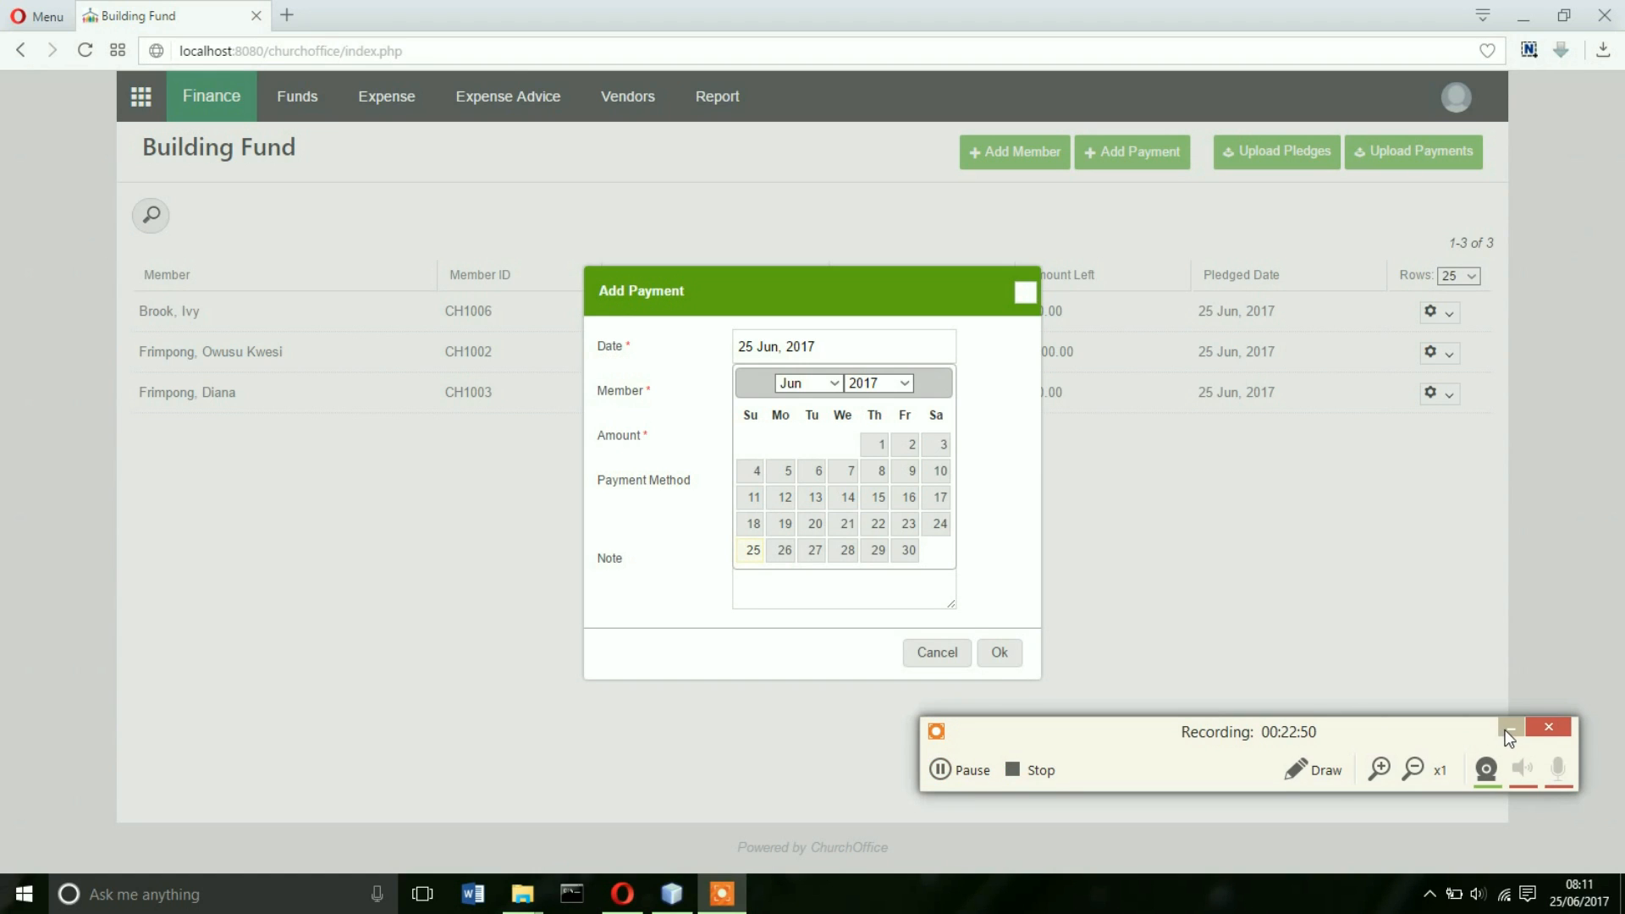
pyautogui.click(1505, 730)
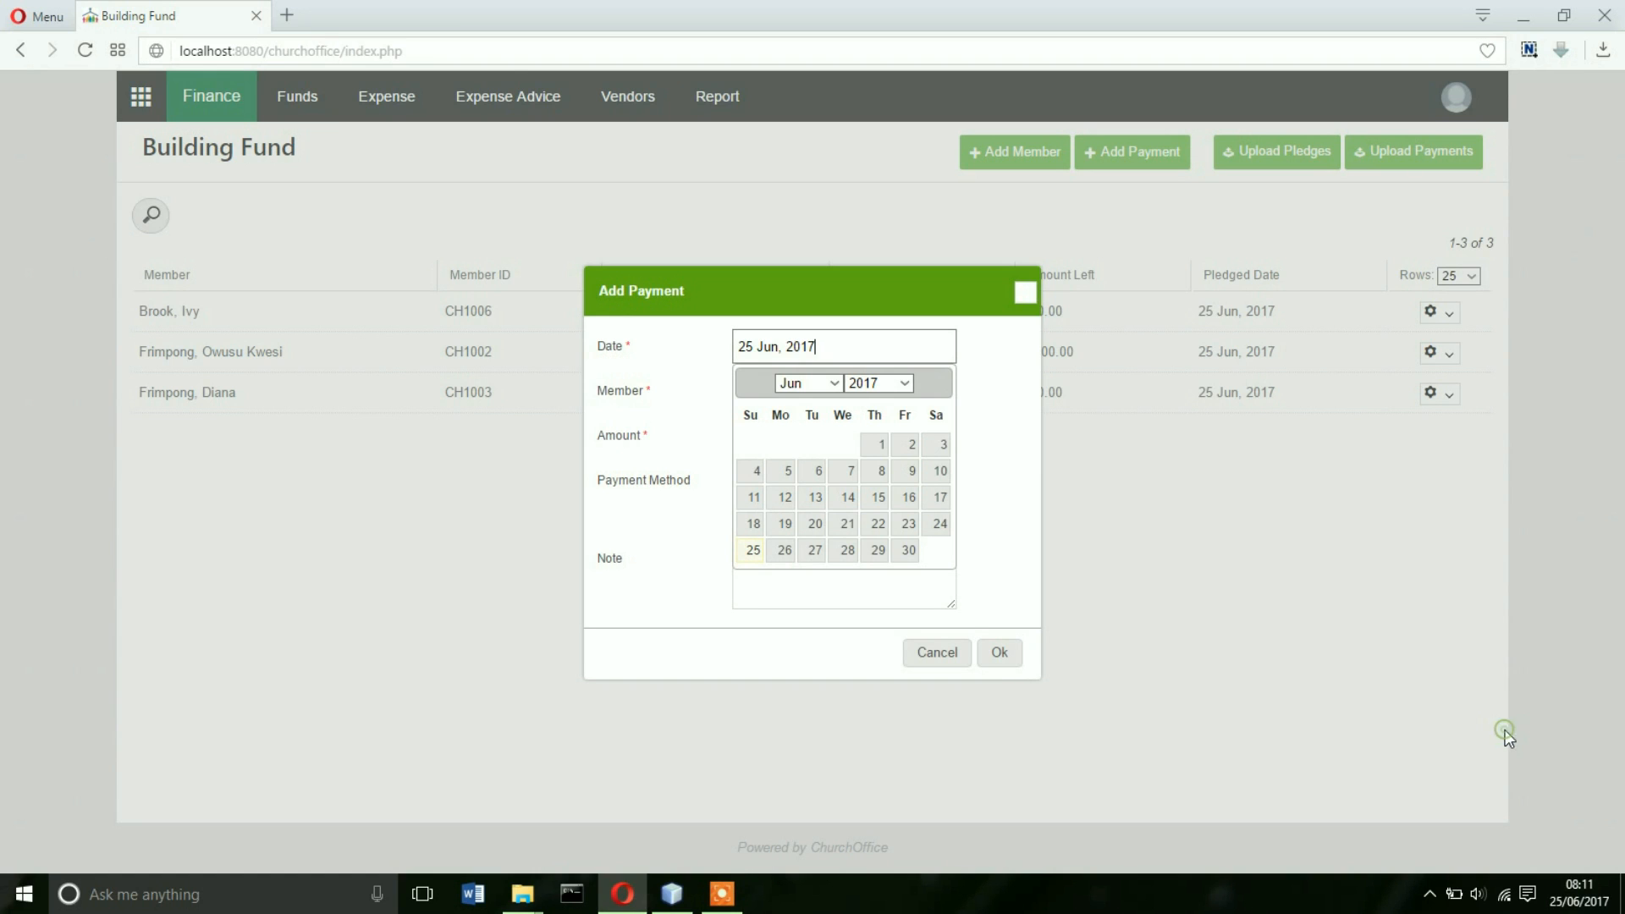
pyautogui.click(752, 555)
pyautogui.click(778, 393)
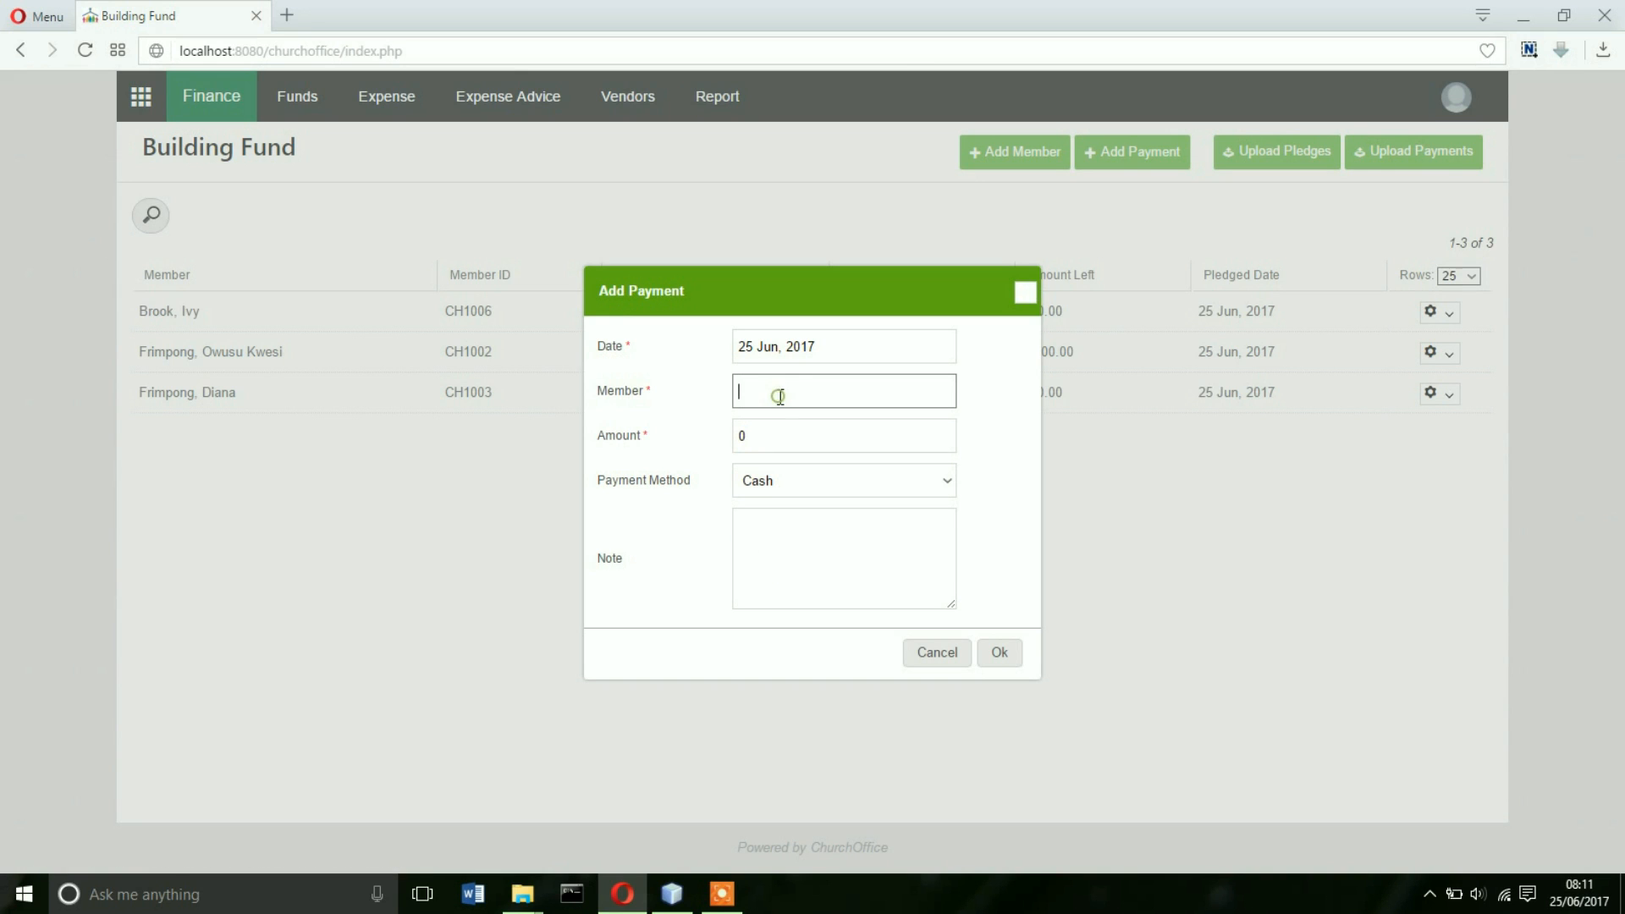
pyautogui.write('fri')
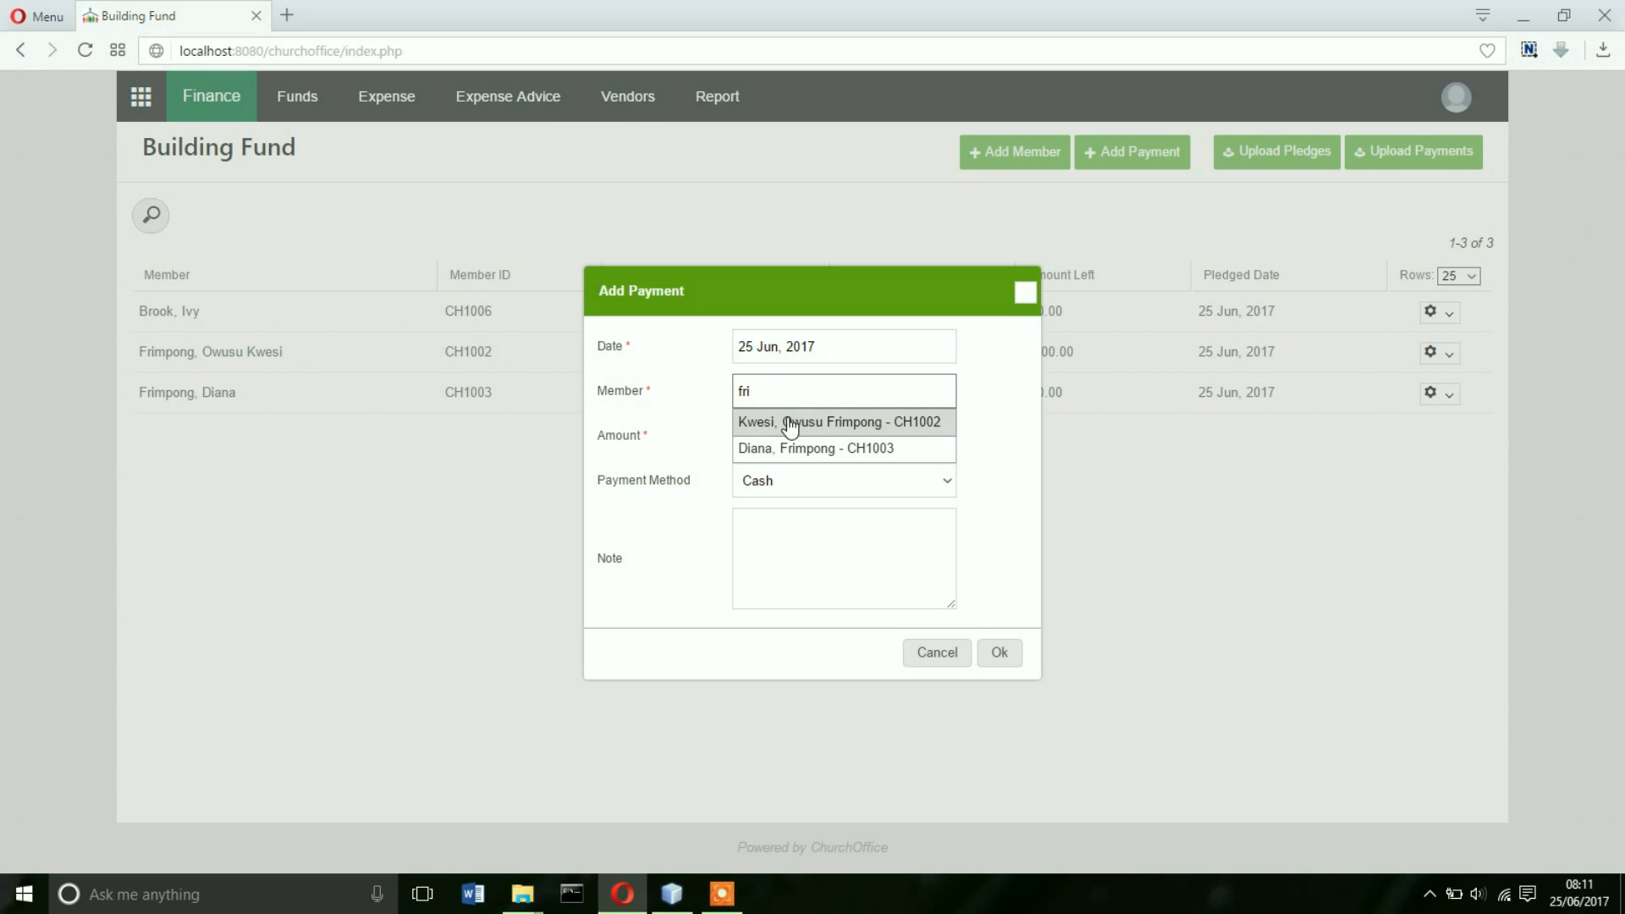
pyautogui.click(790, 426)
pyautogui.moveTo(794, 435); pyautogui.dragTo(736, 436)
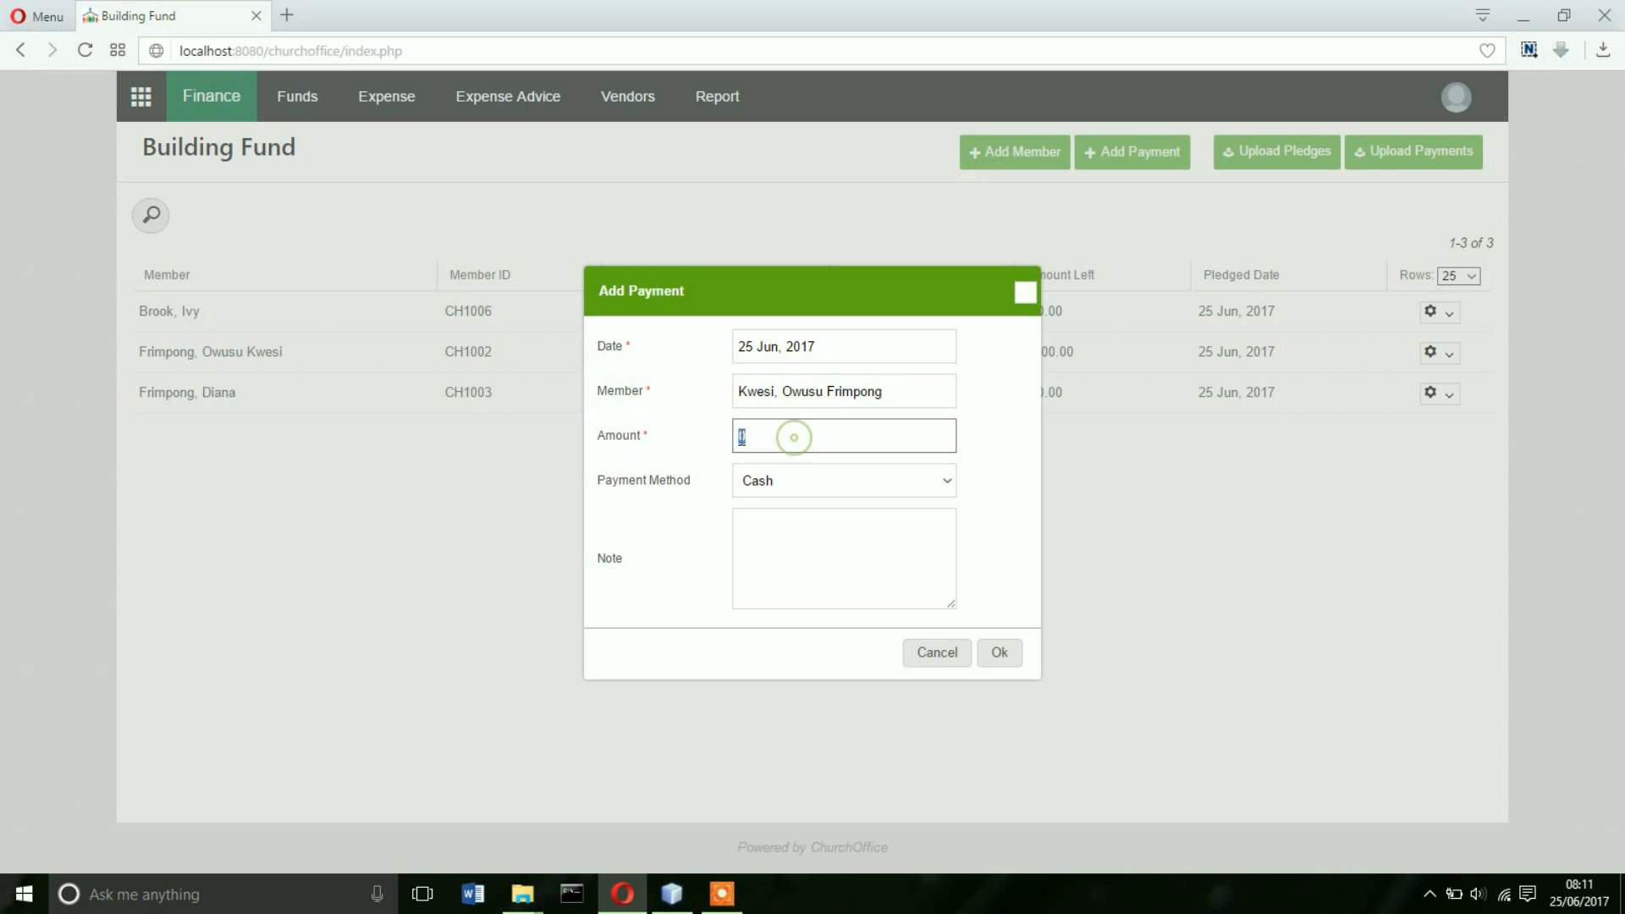
pyautogui.write('200')
pyautogui.click(1001, 655)
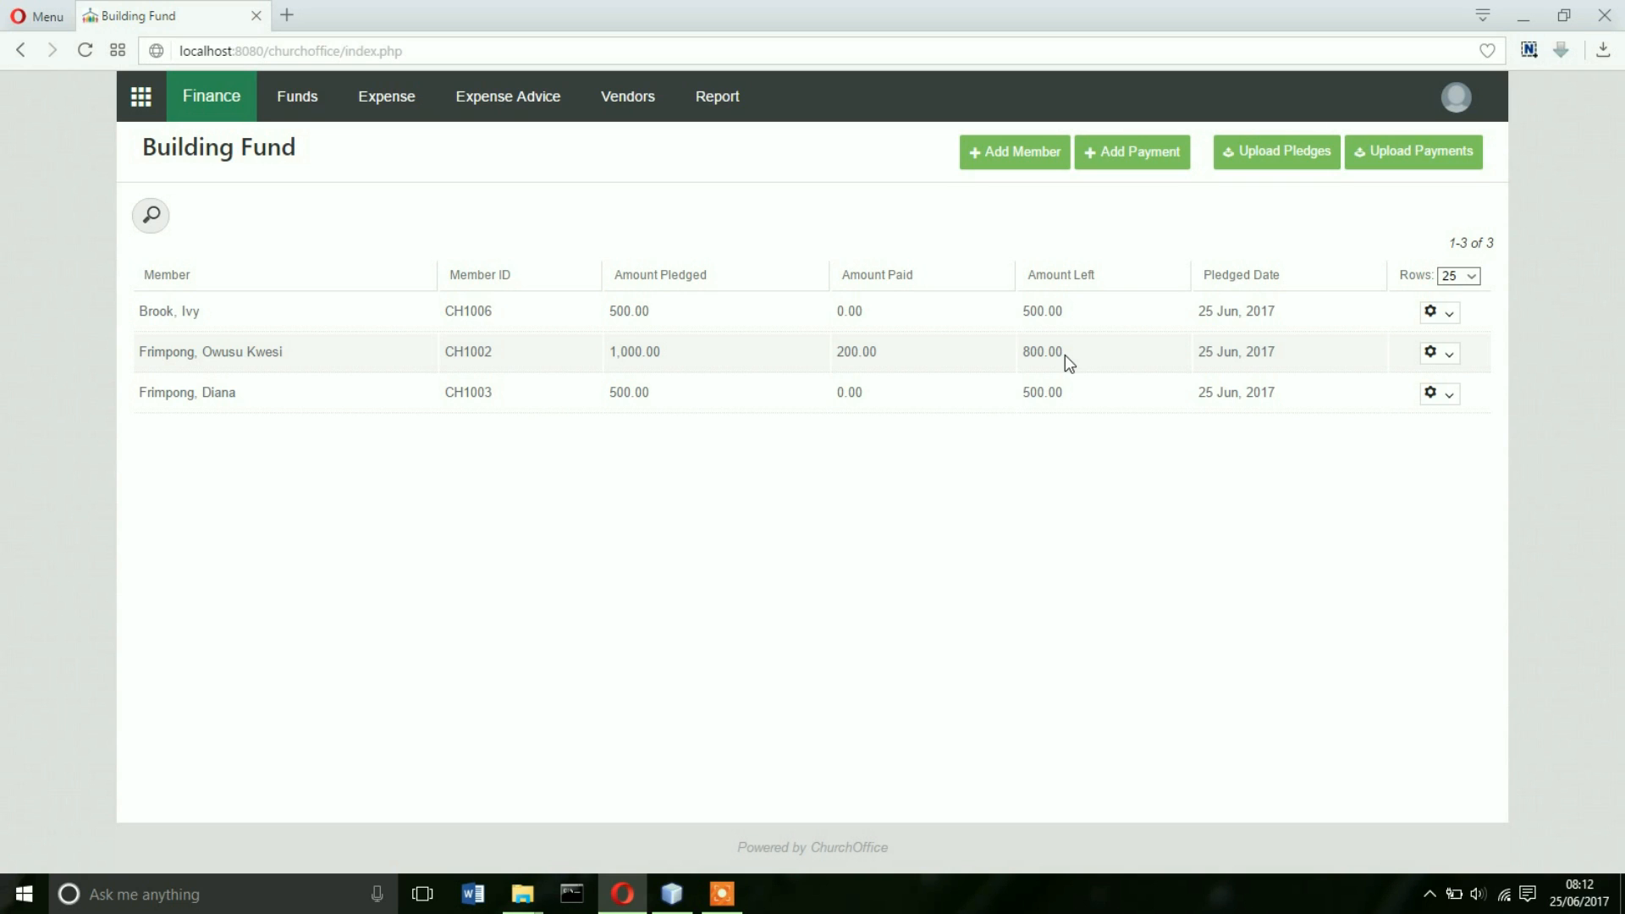
# - View the payment history for the member with the 1,000.00 Building Fund pledge
pyautogui.click(1431, 356)
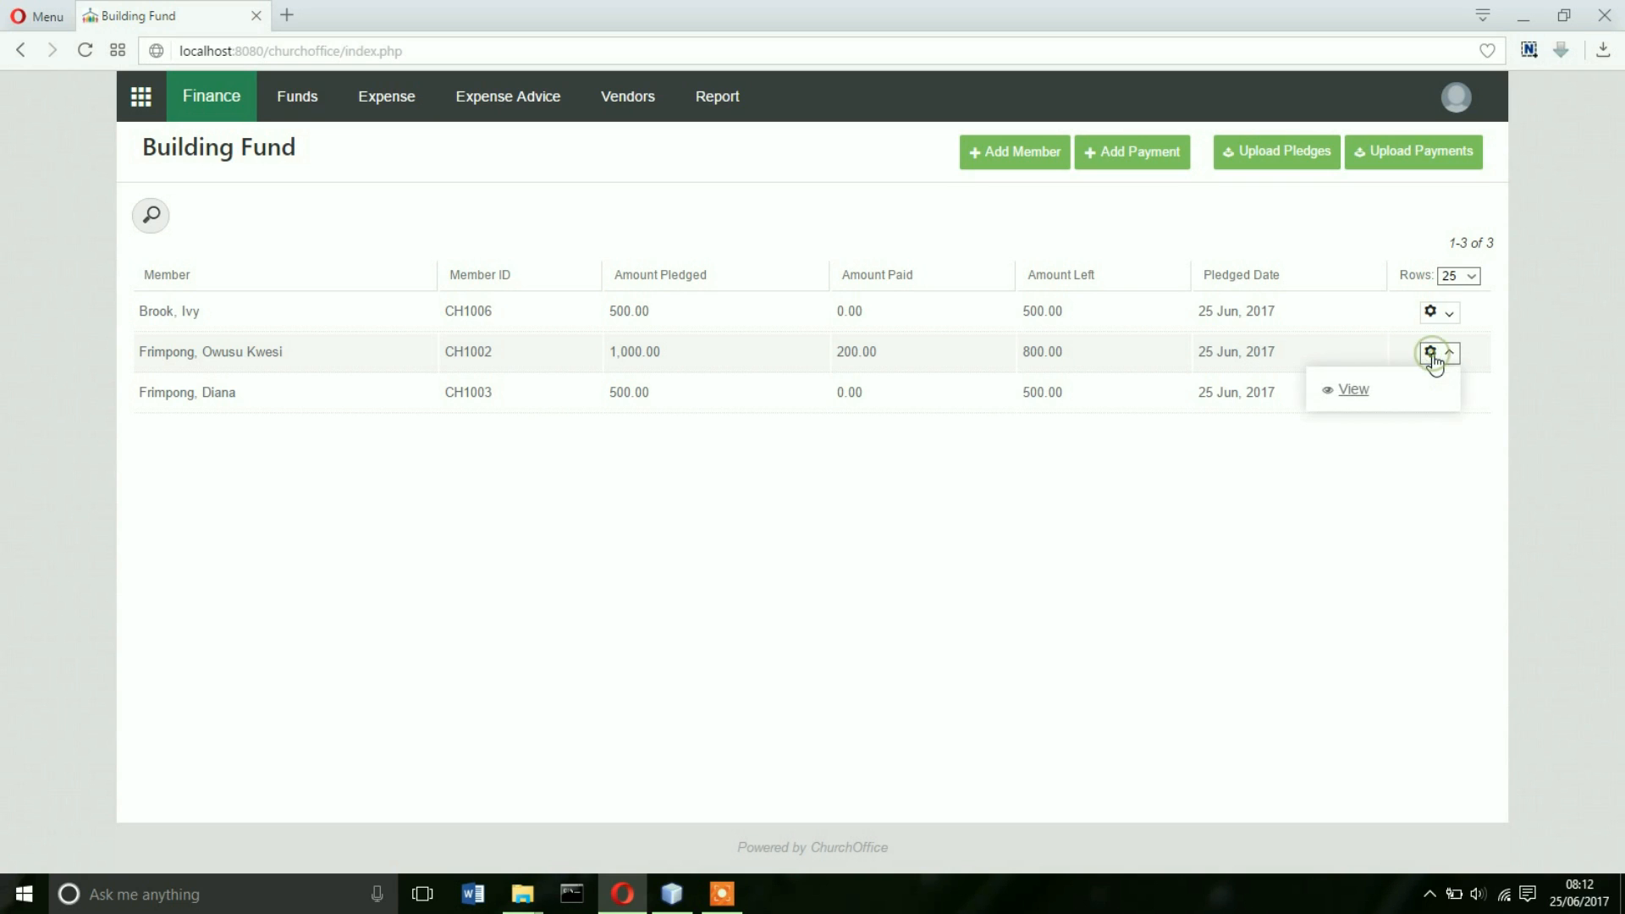
pyautogui.click(1351, 393)
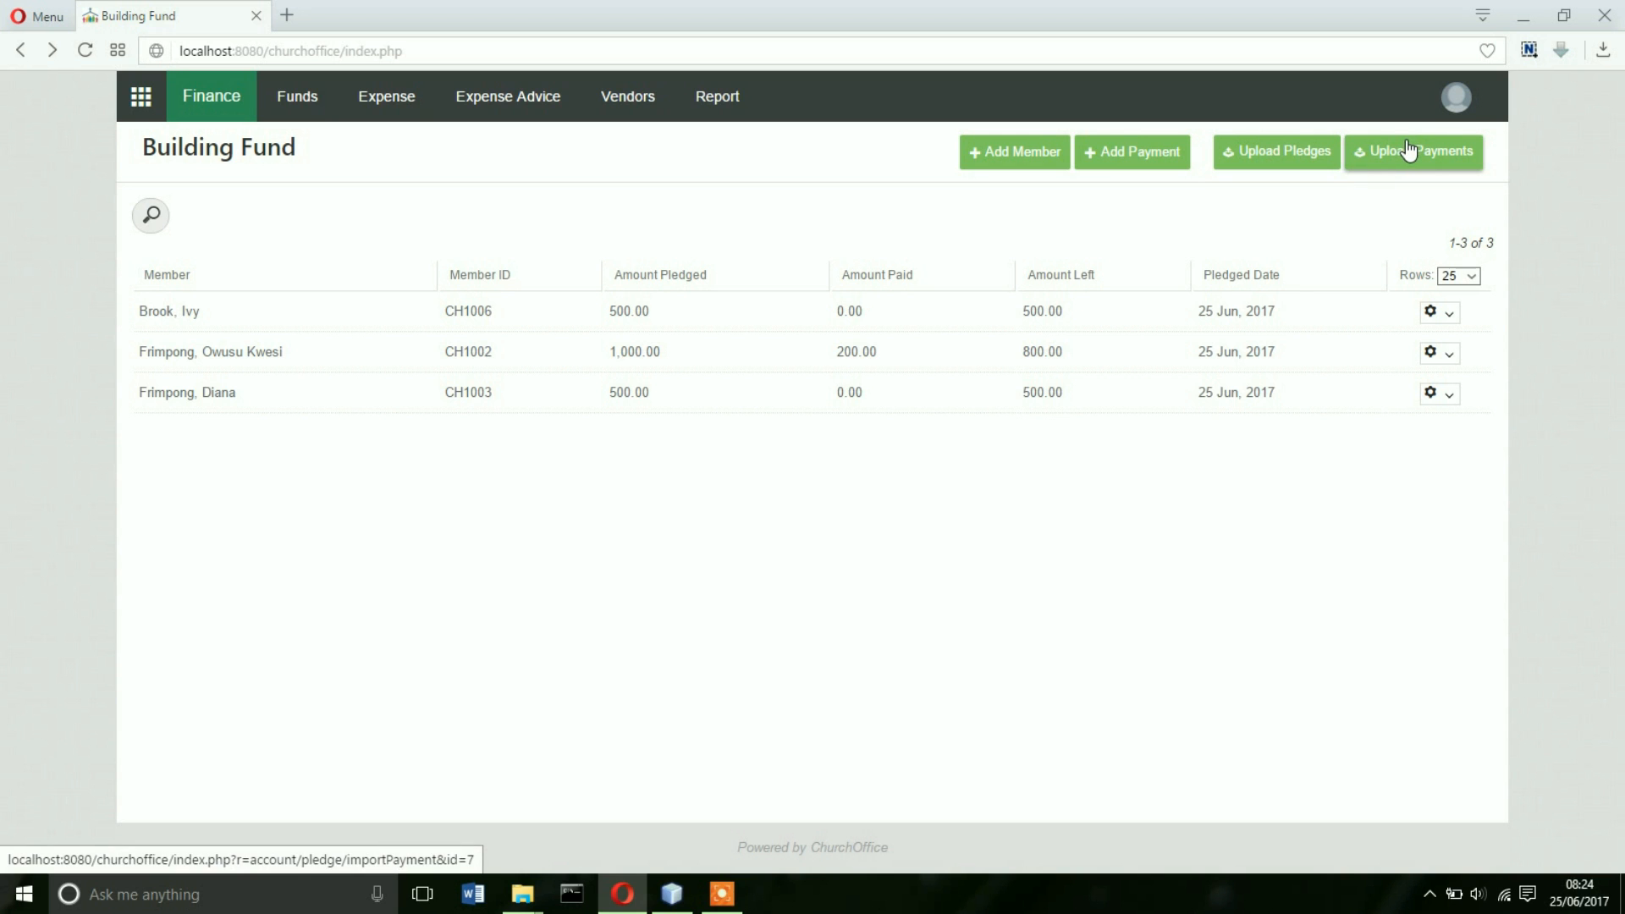
# - Open the Upload Payments page from the Building Fund pledge list
pyautogui.click(1406, 143)
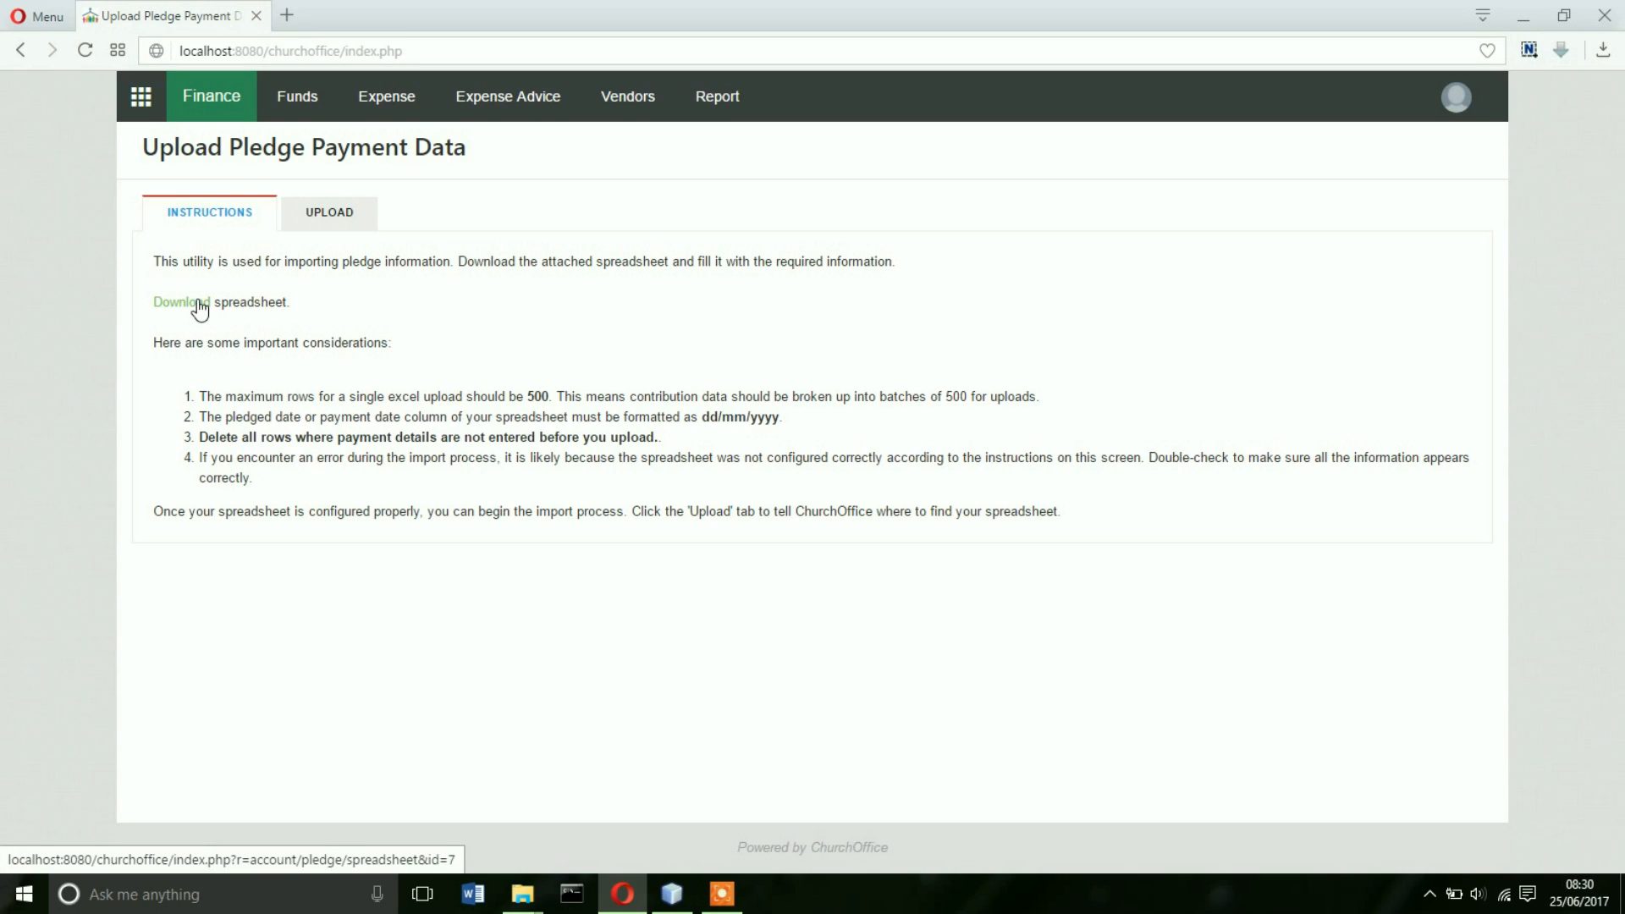
# - Download churchoffice_pledge_payment.xlsx from the Instructions tab and open it in Excel
pyautogui.click(198, 303)
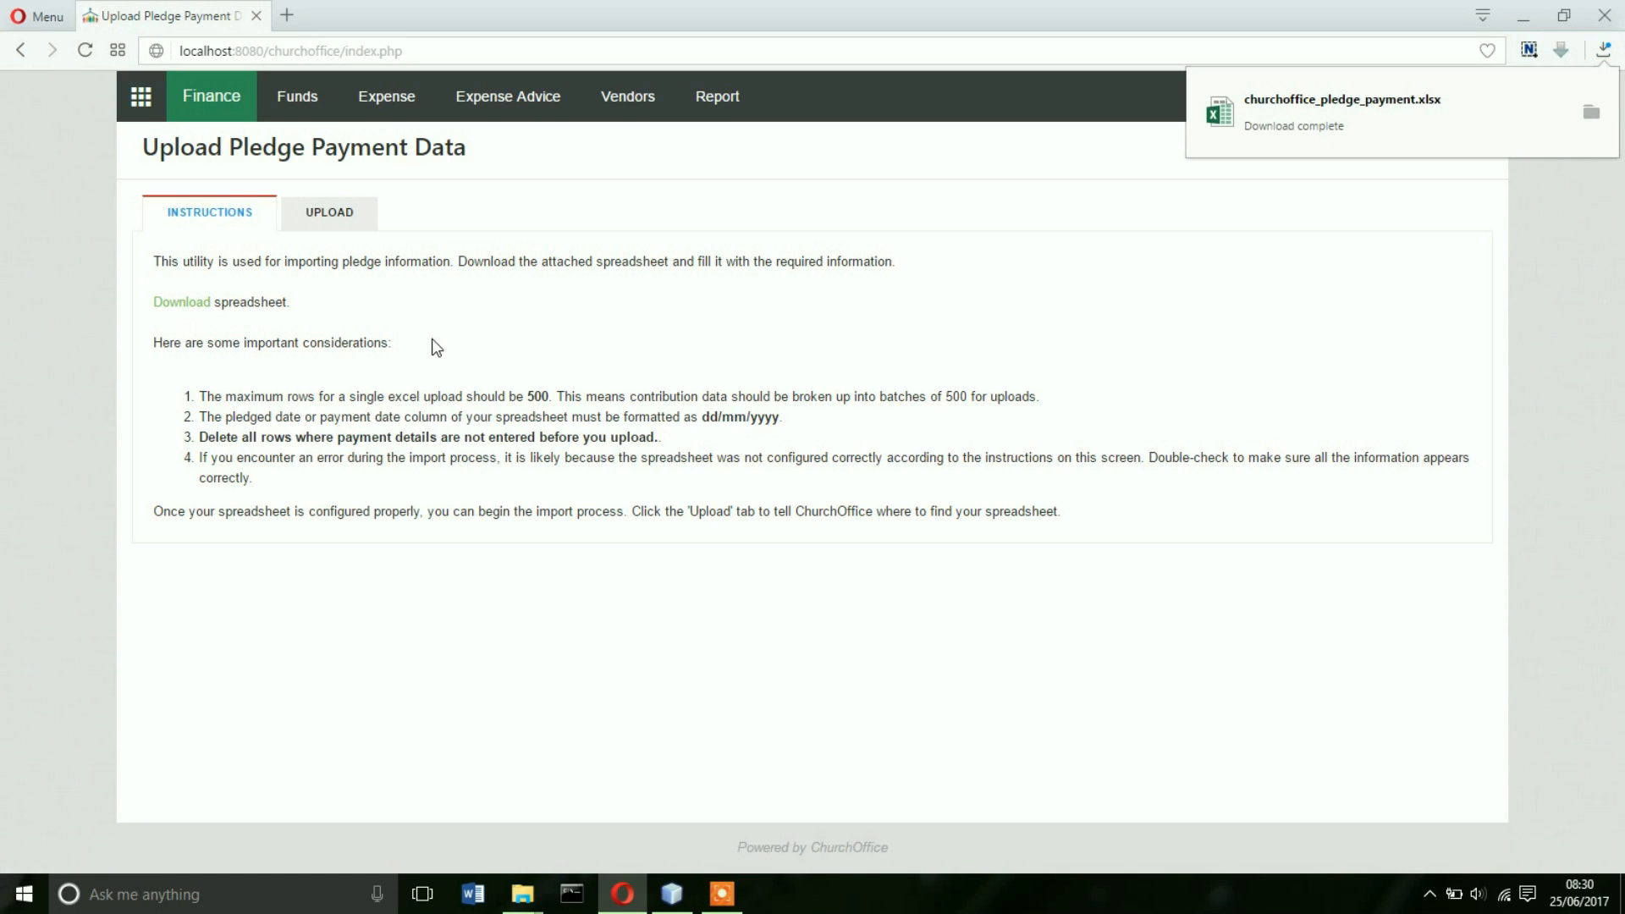
pyautogui.click(1302, 116)
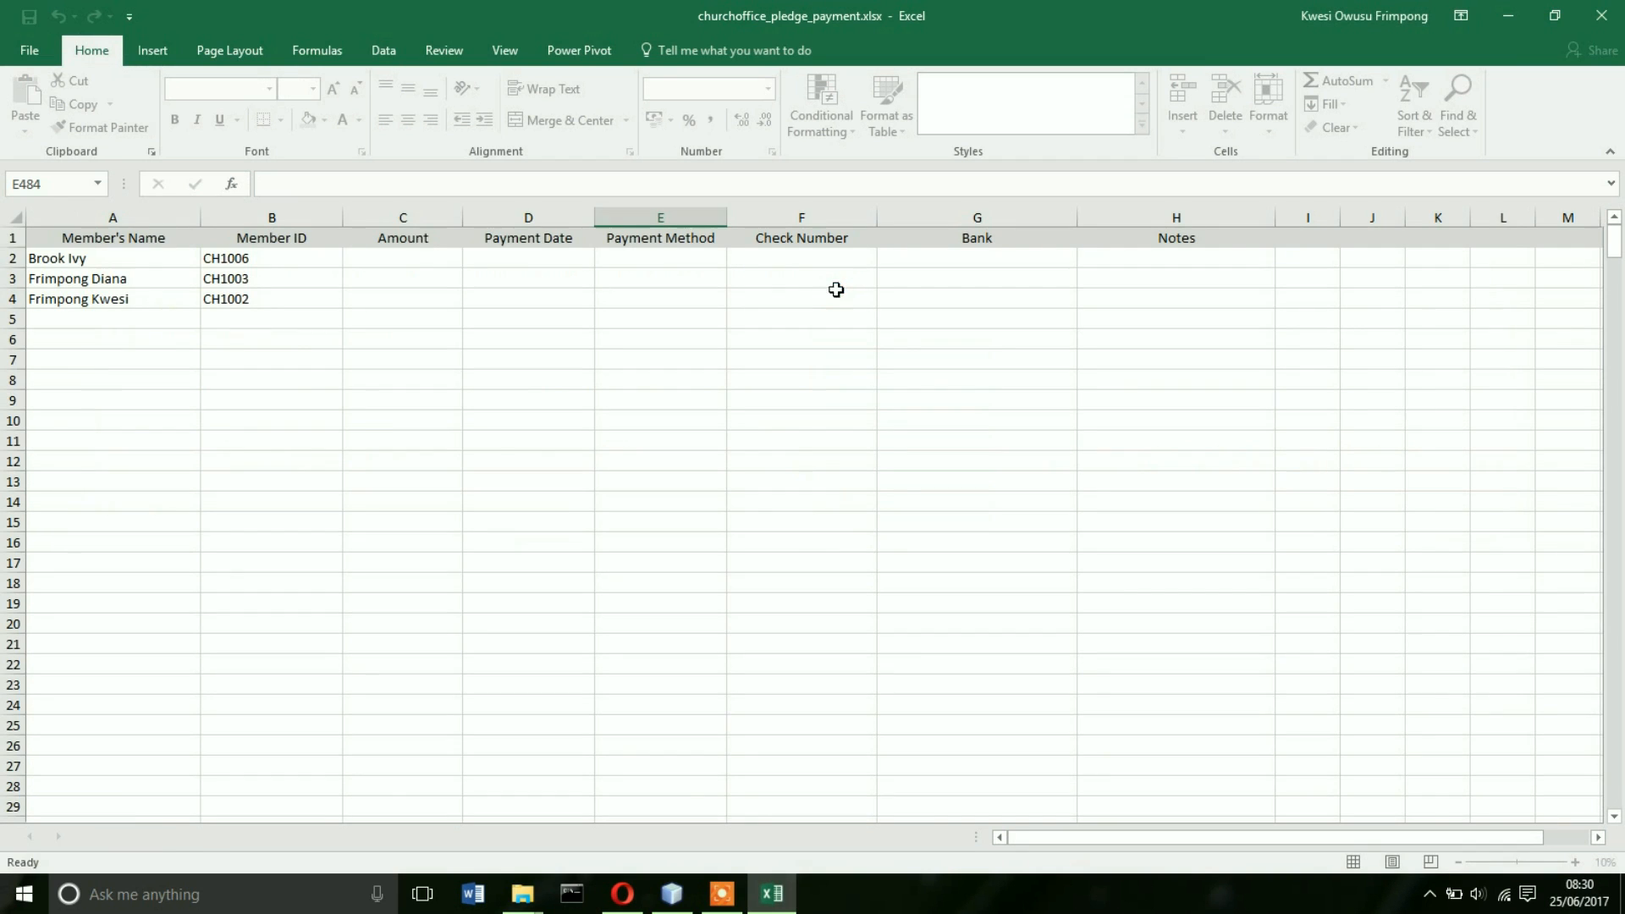
# - Finish row 2's 25/06/2017 payment date and set its payment method to Cash
pyautogui.write('0')
pyautogui.write('6/')
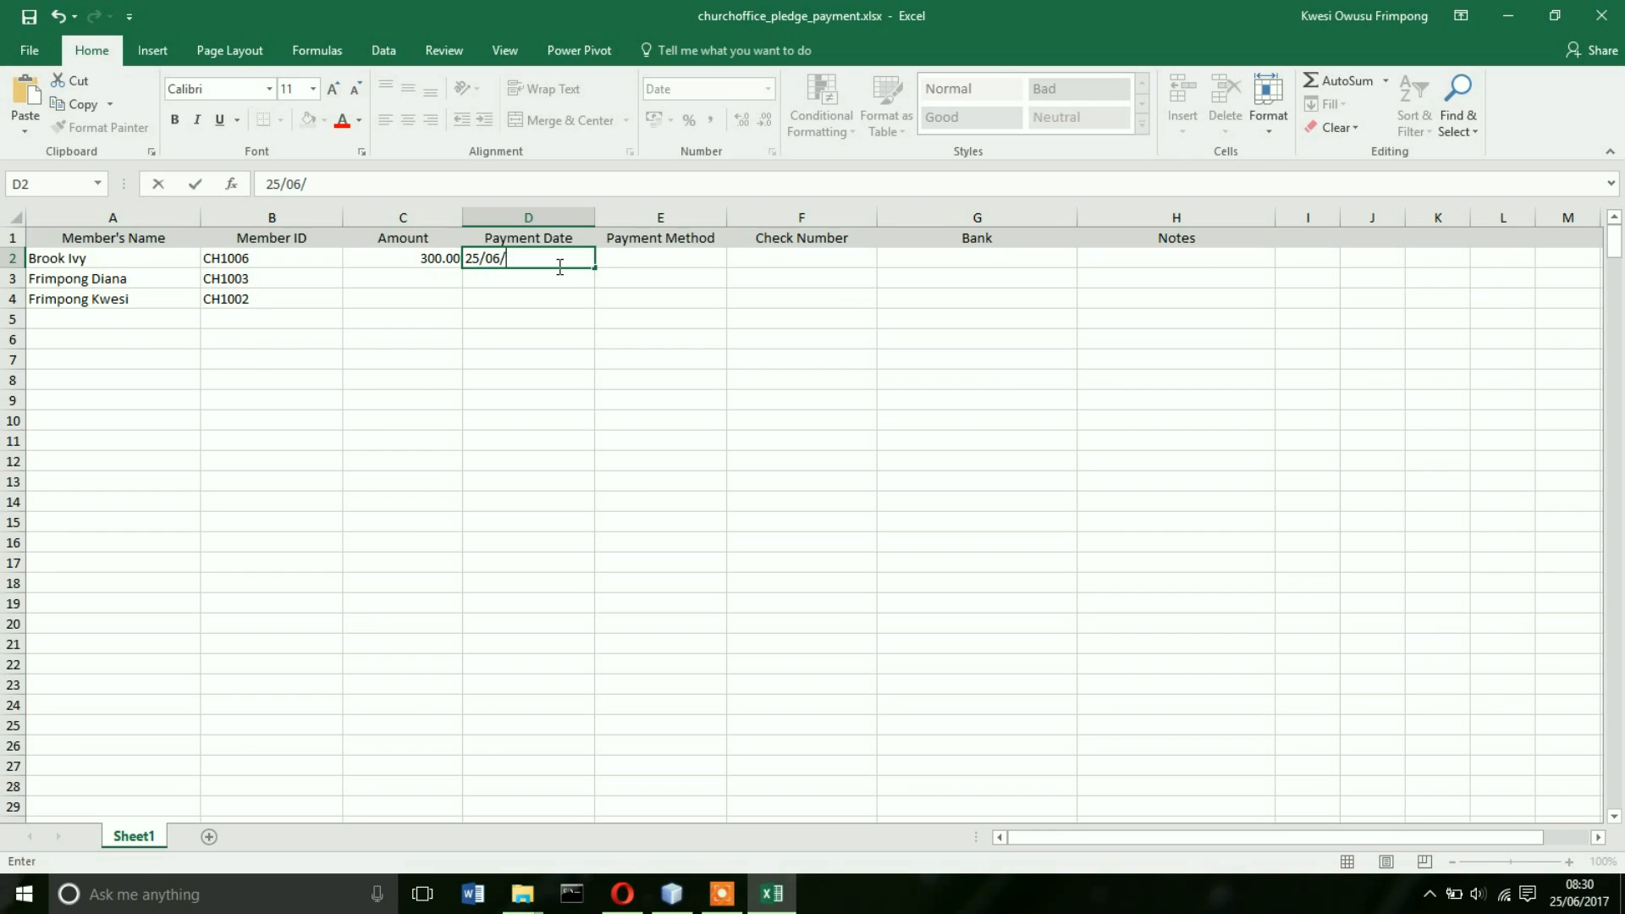
pyautogui.write('2017')
pyautogui.click(653, 256)
pyautogui.click(737, 261)
pyautogui.click(646, 278)
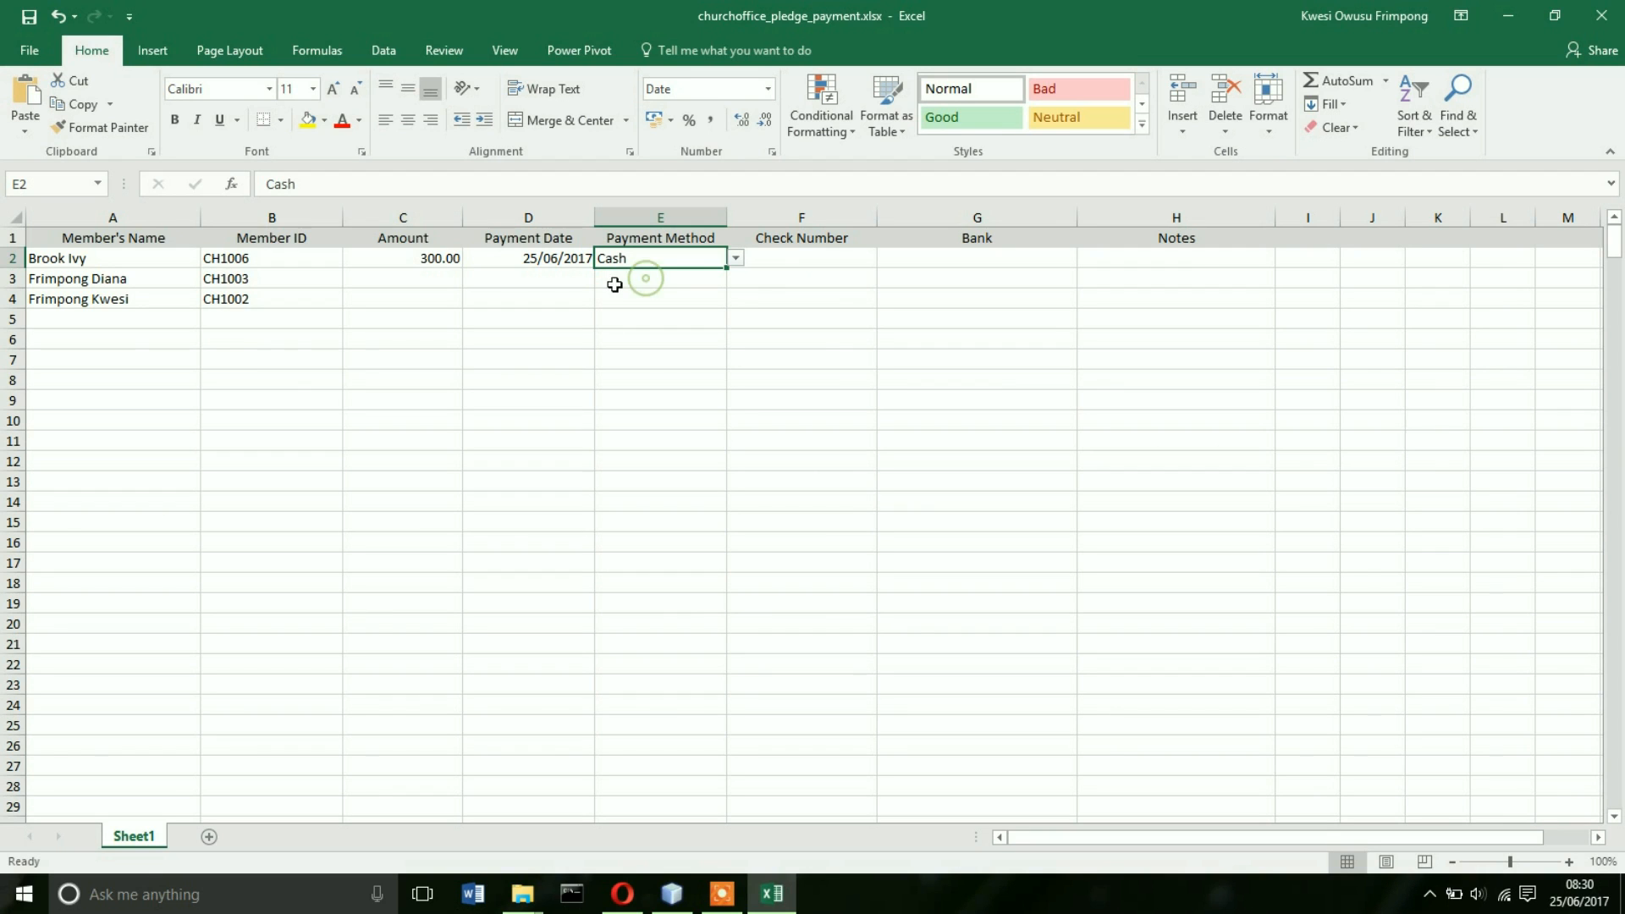
# - Enter amount 200 and payment date 25/06/2017 for row 3
pyautogui.click(421, 278)
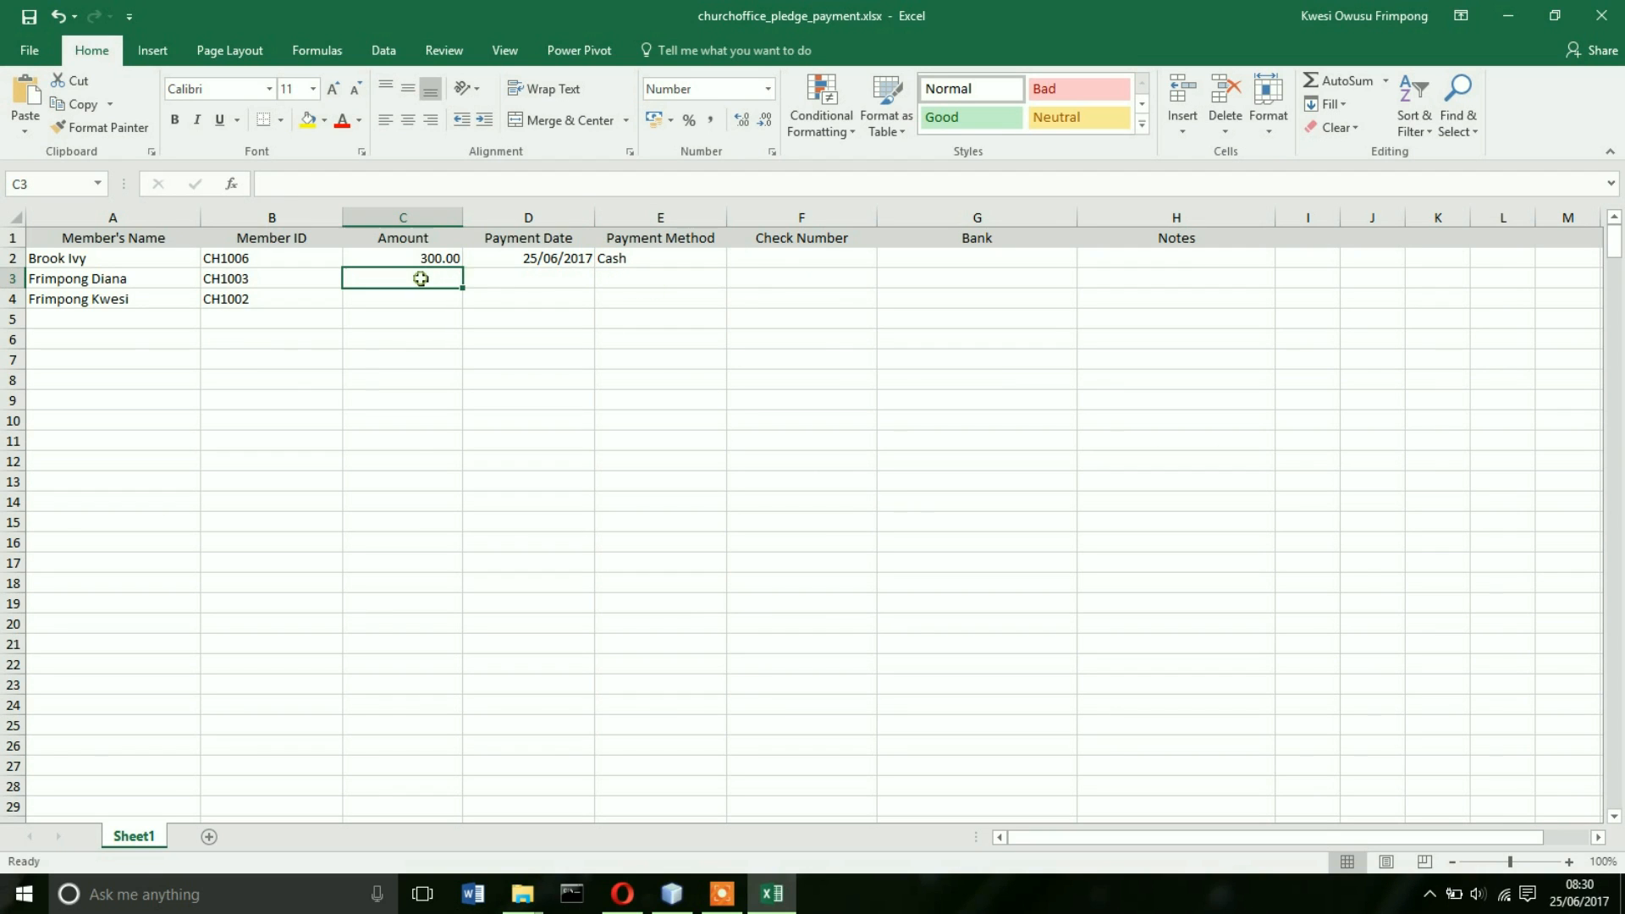
pyautogui.write('200')
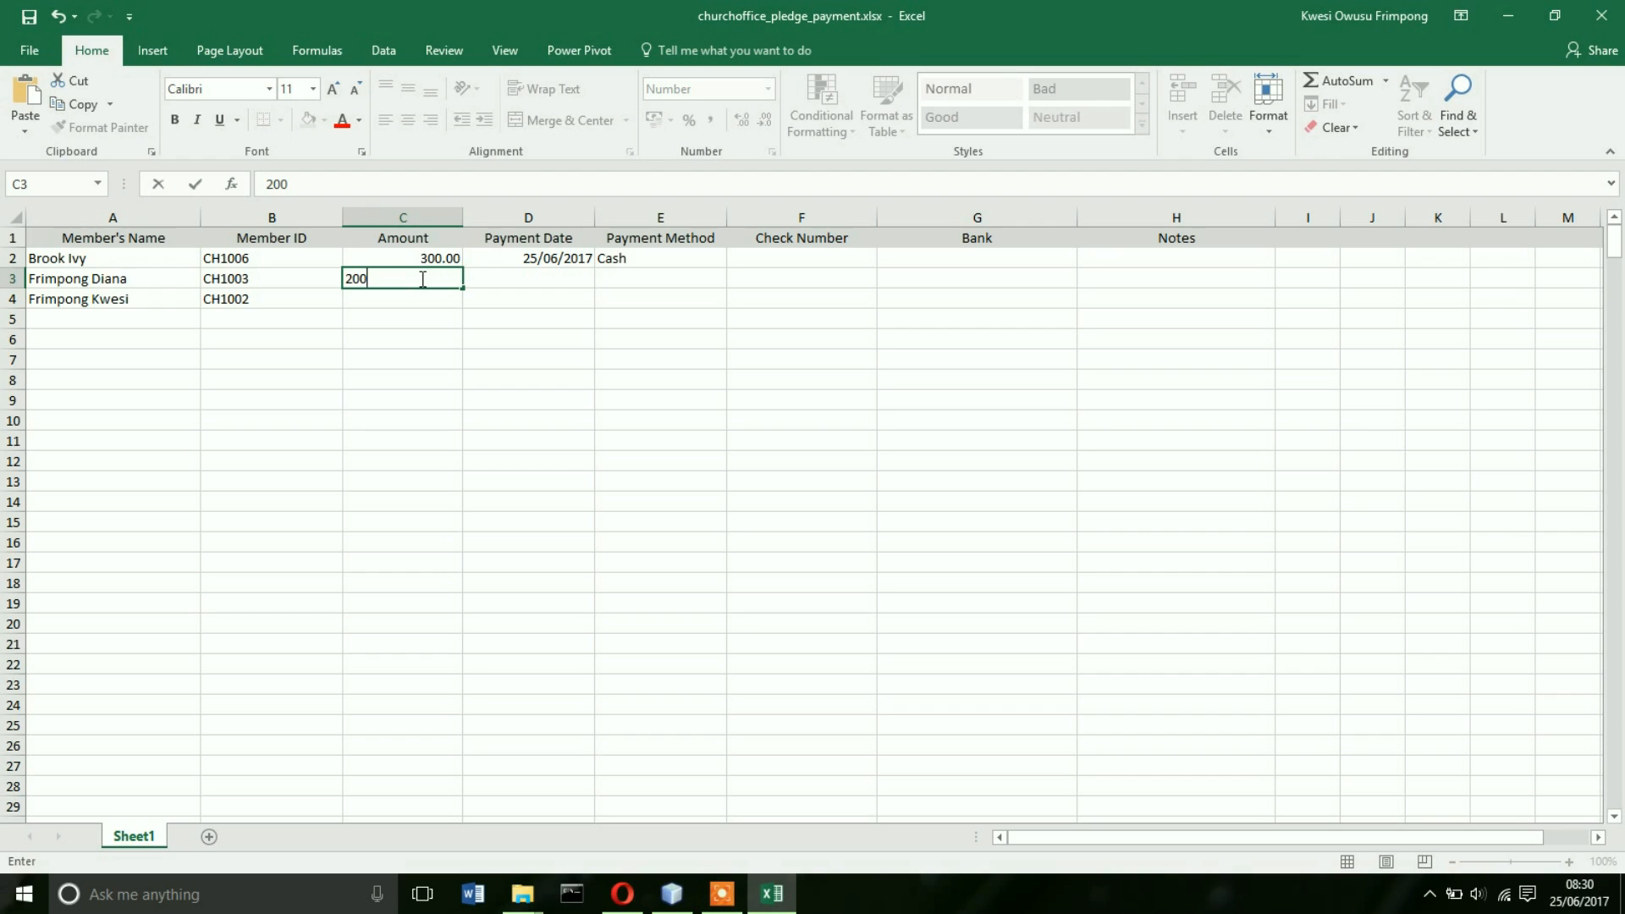
pyautogui.click(535, 275)
pyautogui.write('25/0')
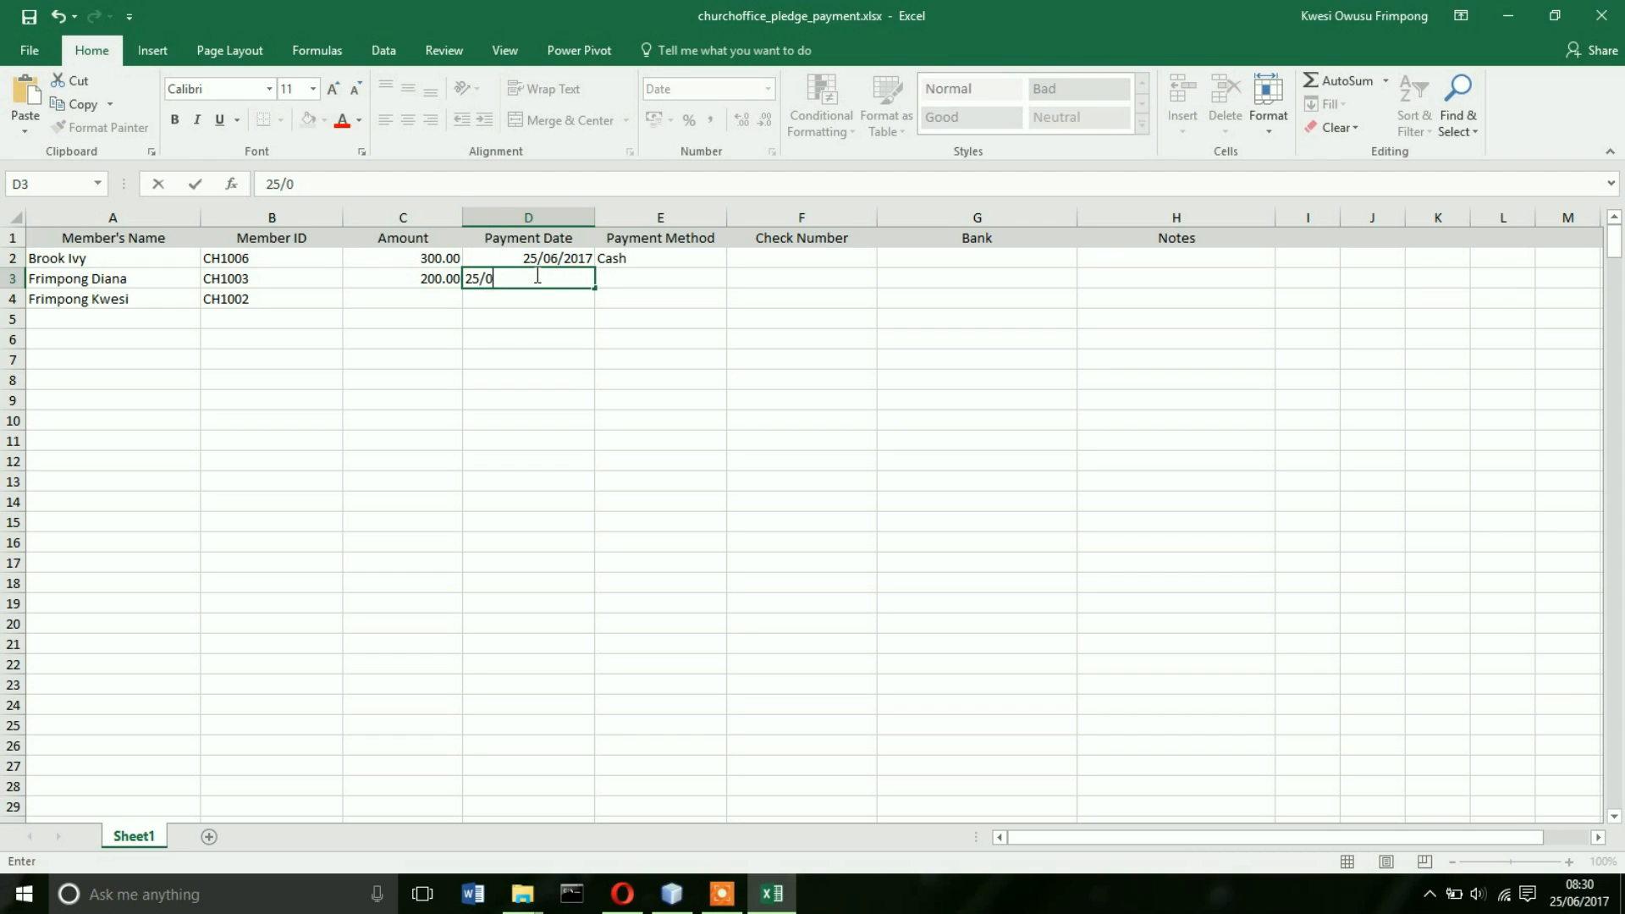
pyautogui.write('6/2017')
pyautogui.click(433, 303)
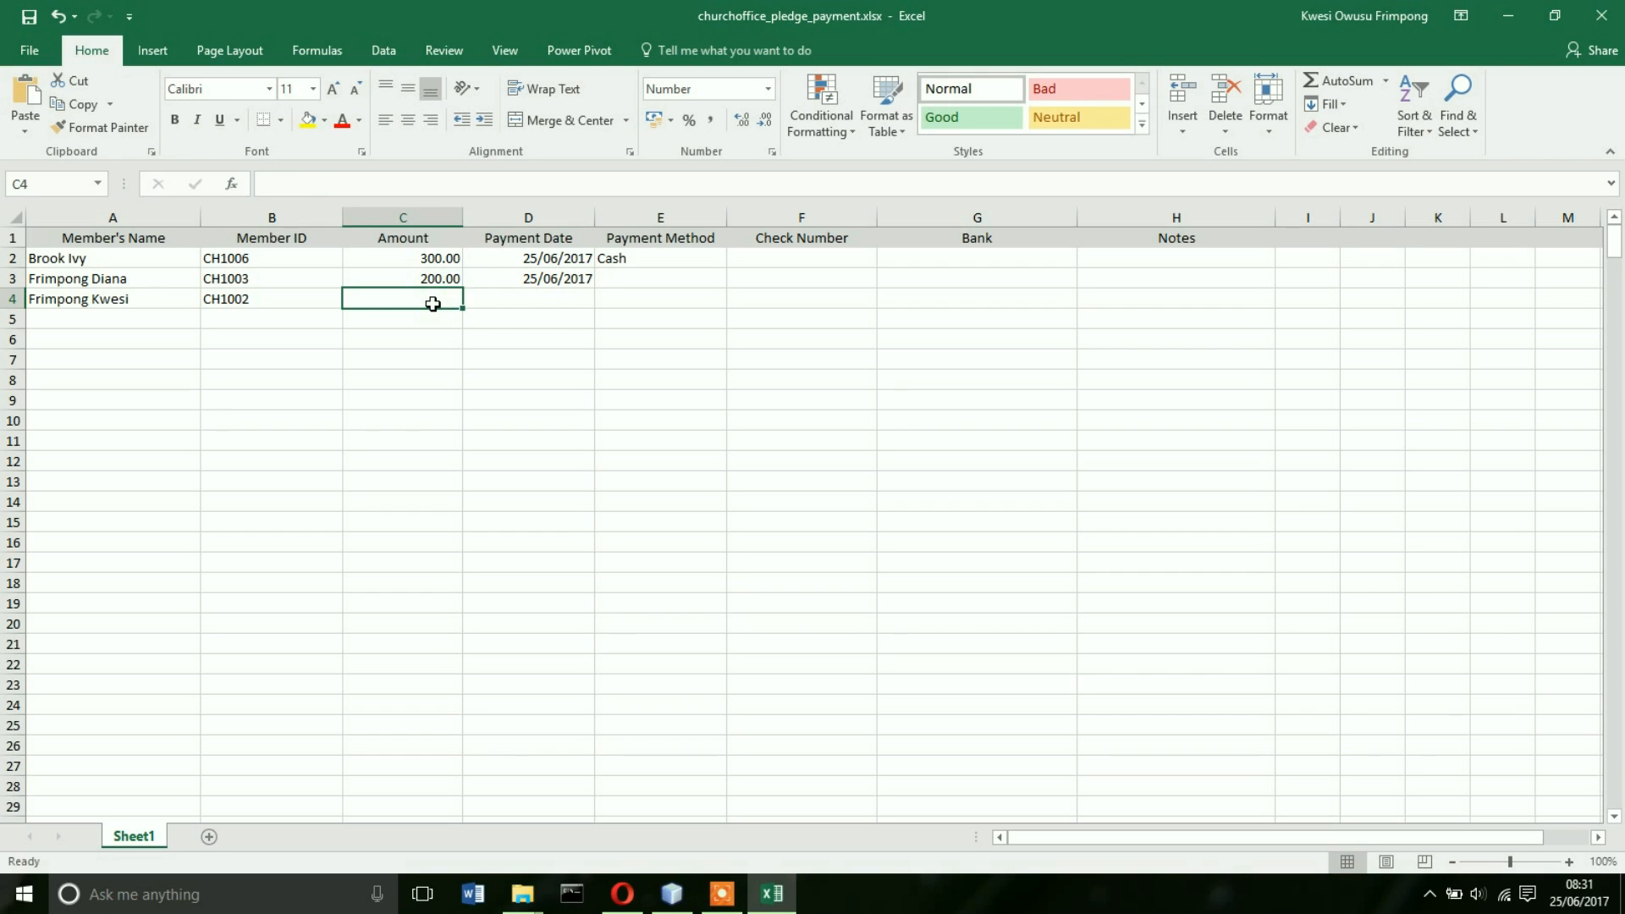
# - Give row 4 amount 100, payment date 24/06/2017 and payment method Cash
pyautogui.write('100')
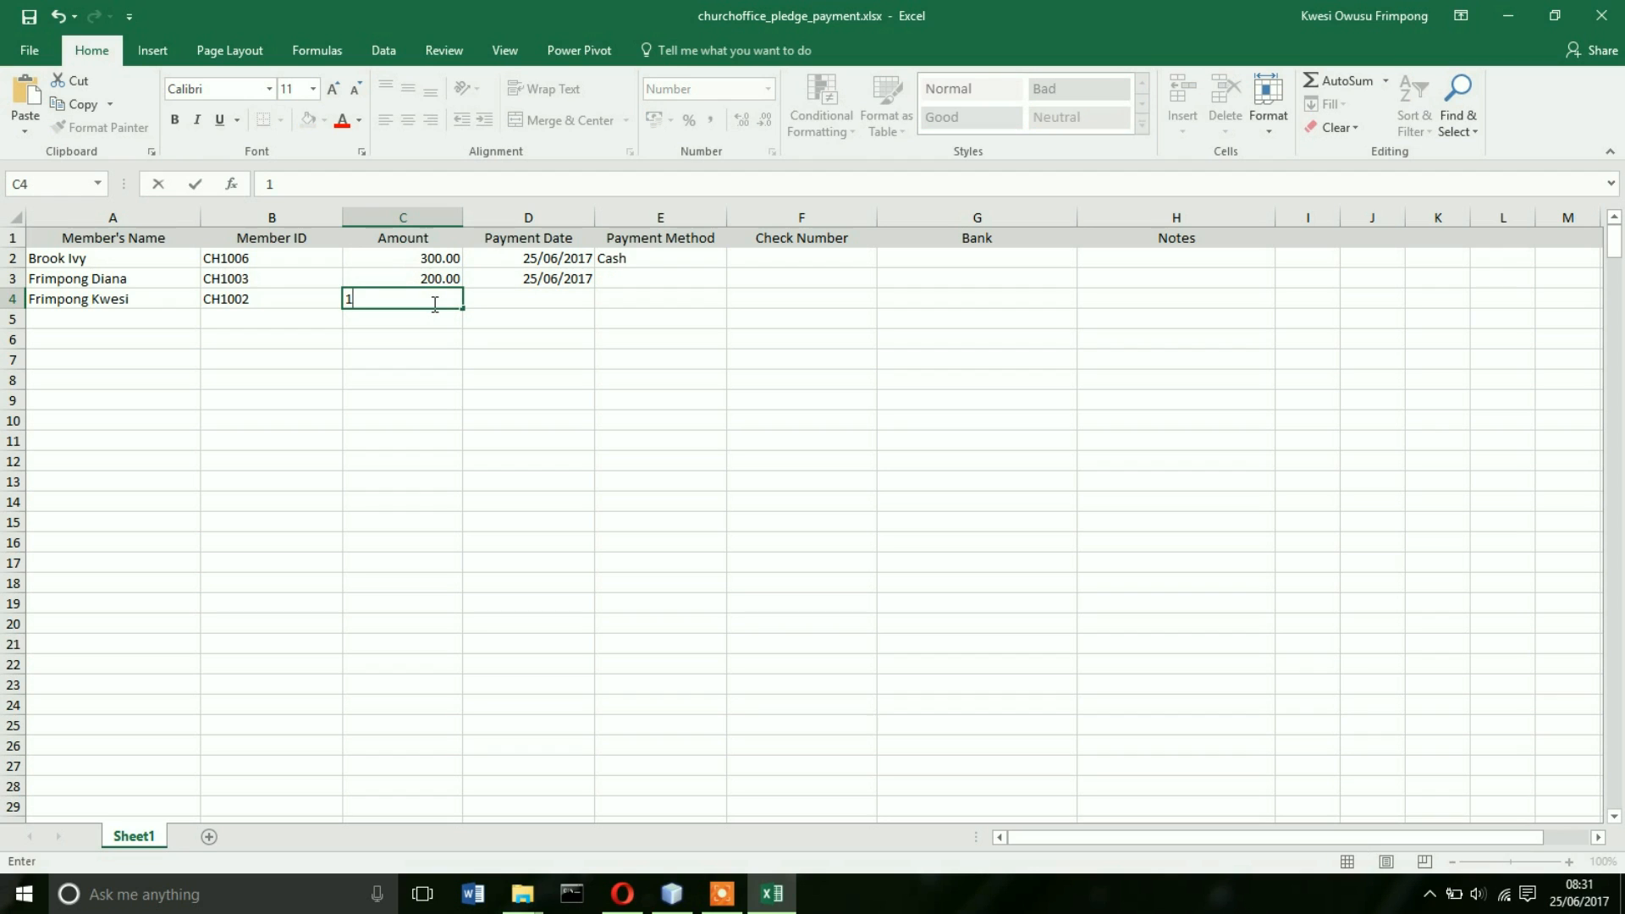
pyautogui.click(537, 294)
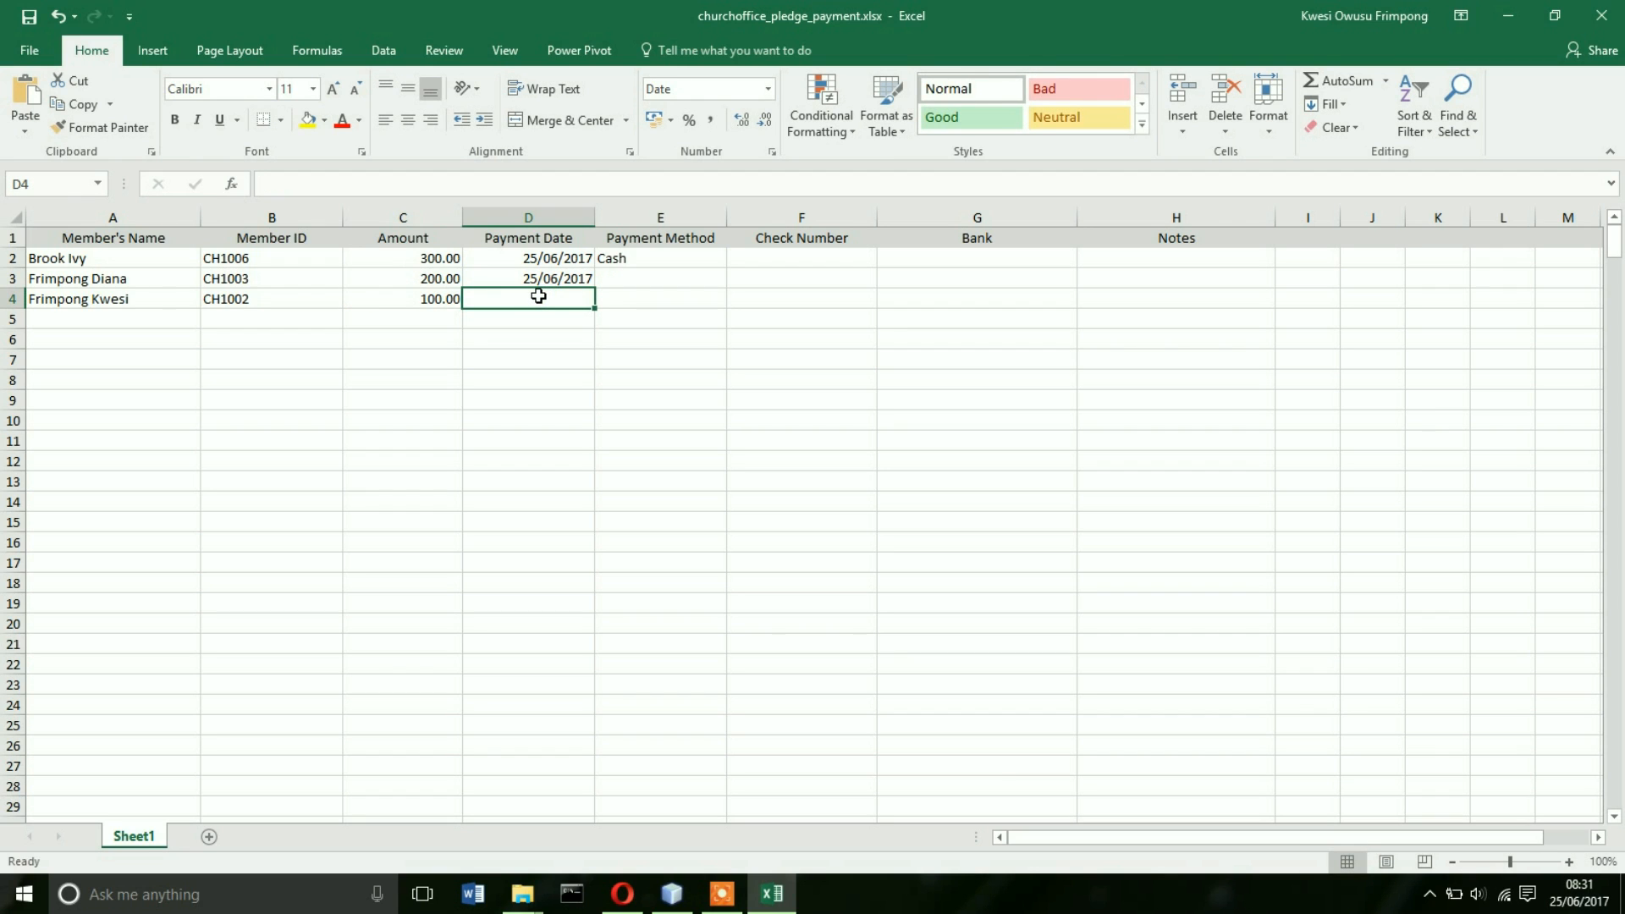
pyautogui.write('24/')
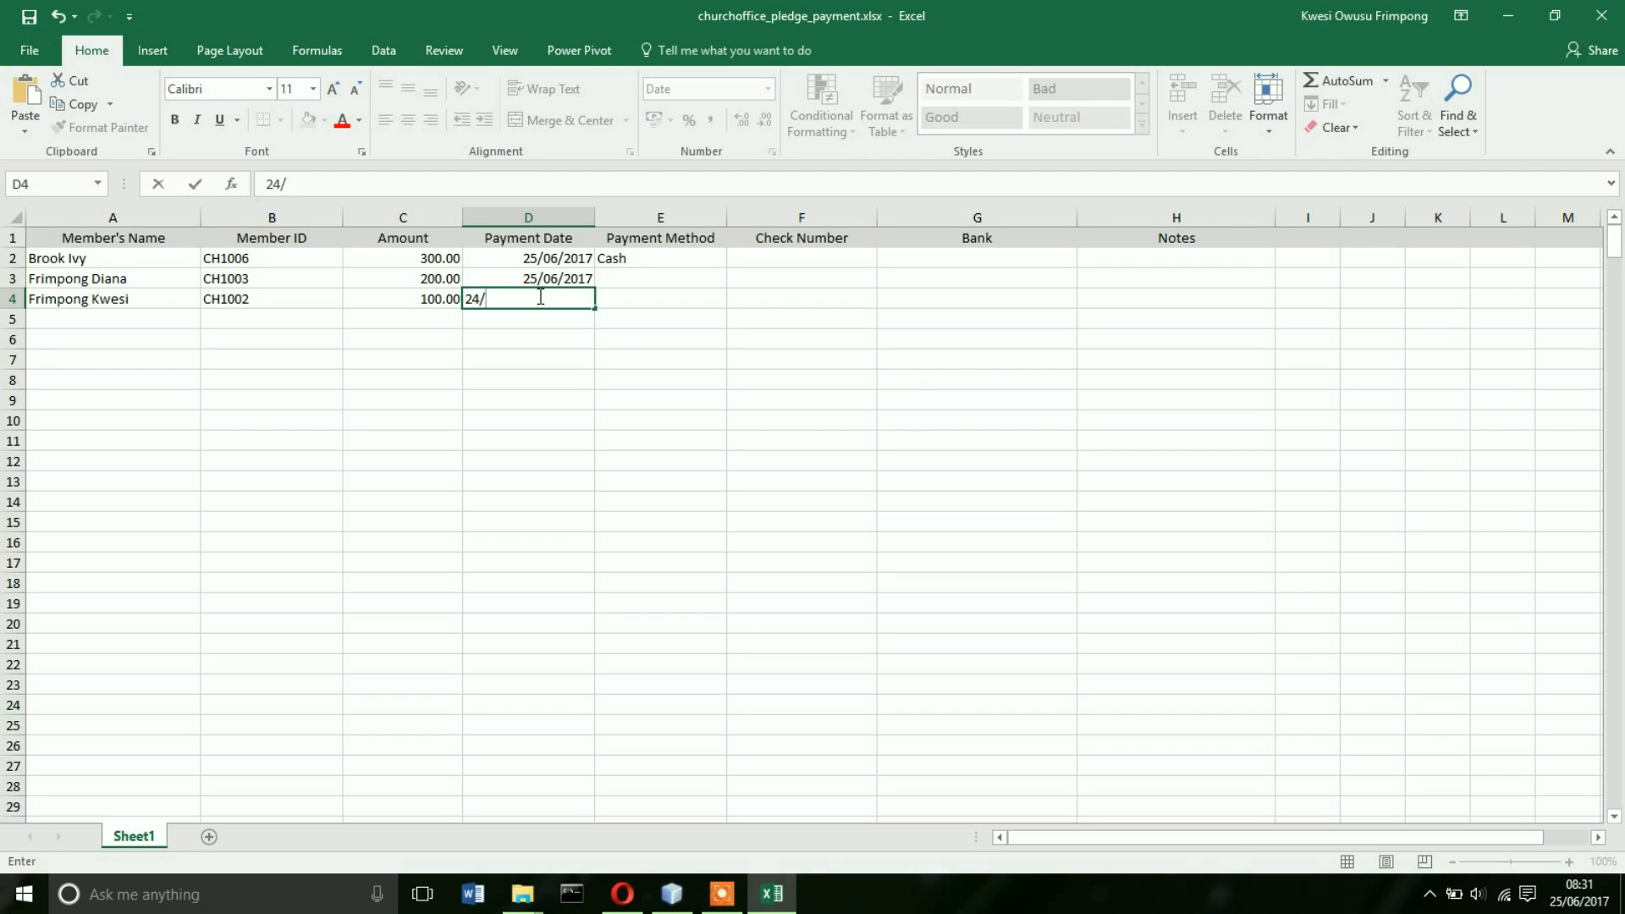
pyautogui.write('06/2017')
pyautogui.click(681, 300)
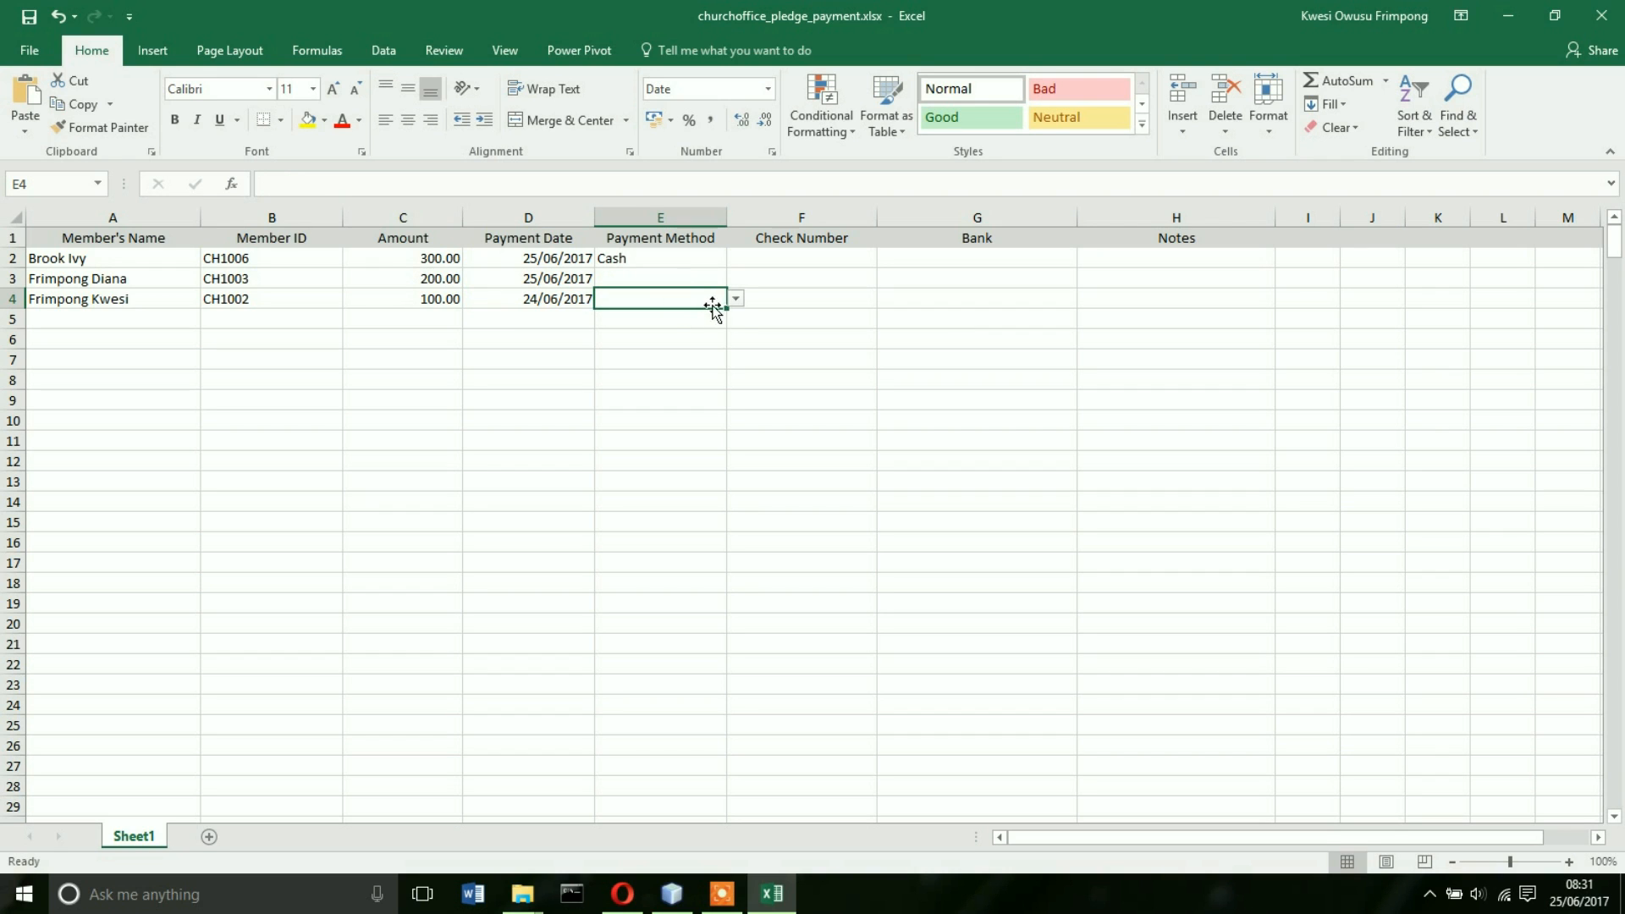
pyautogui.click(736, 300)
pyautogui.click(645, 312)
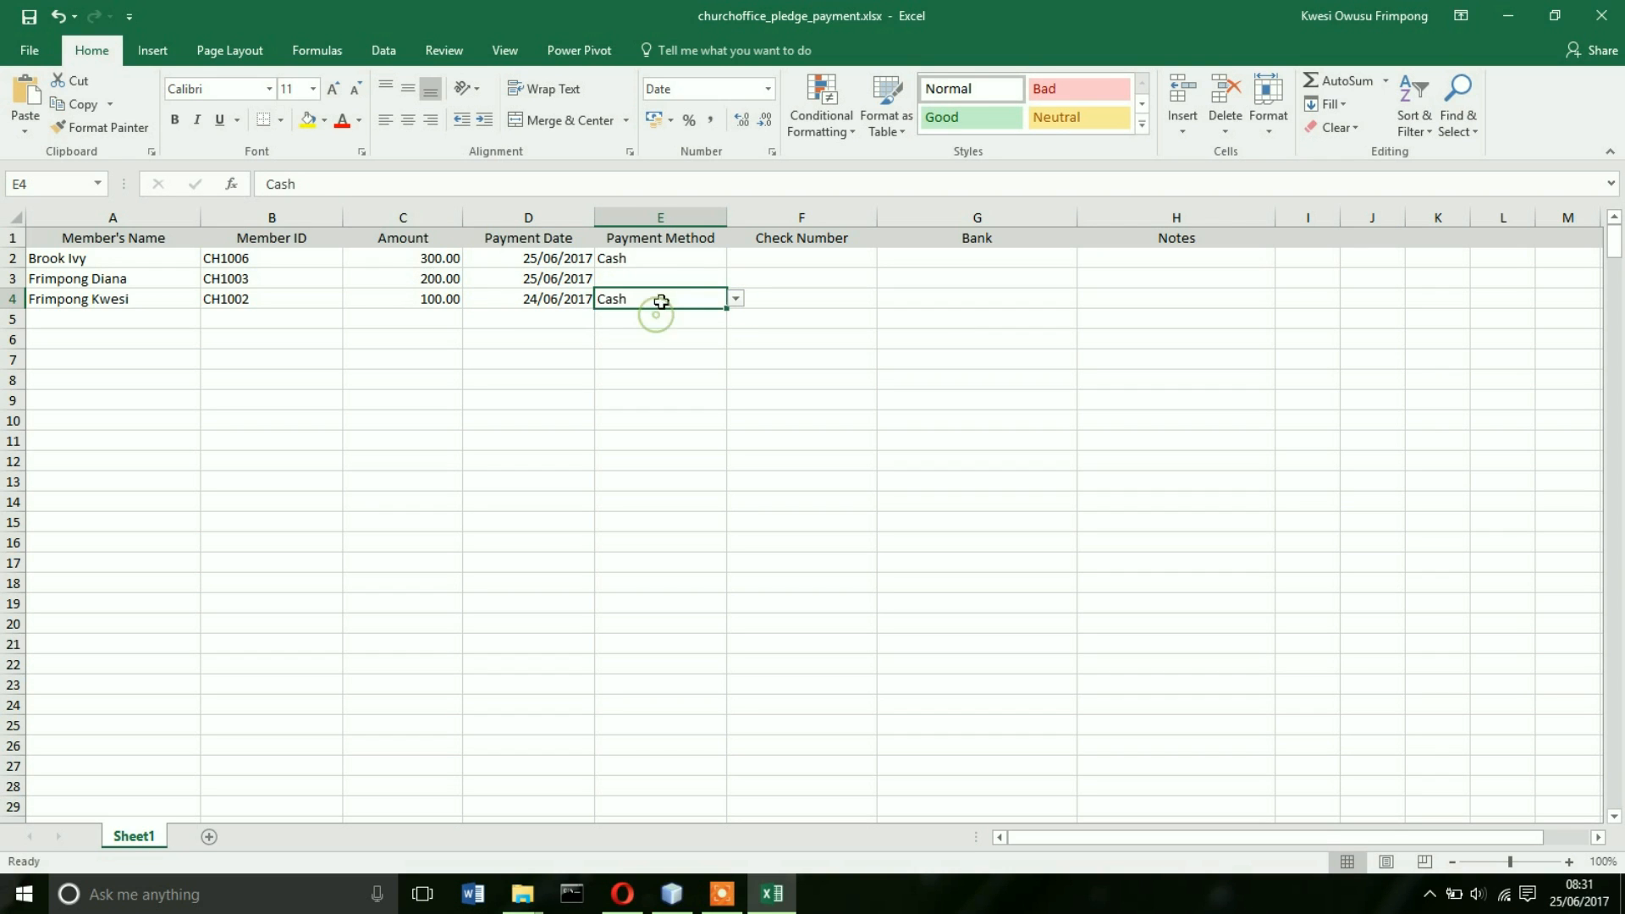
pyautogui.click(690, 278)
# - Record row 3's payment as Cheque 25896 from Stanbic and save the workbook
pyautogui.click(735, 280)
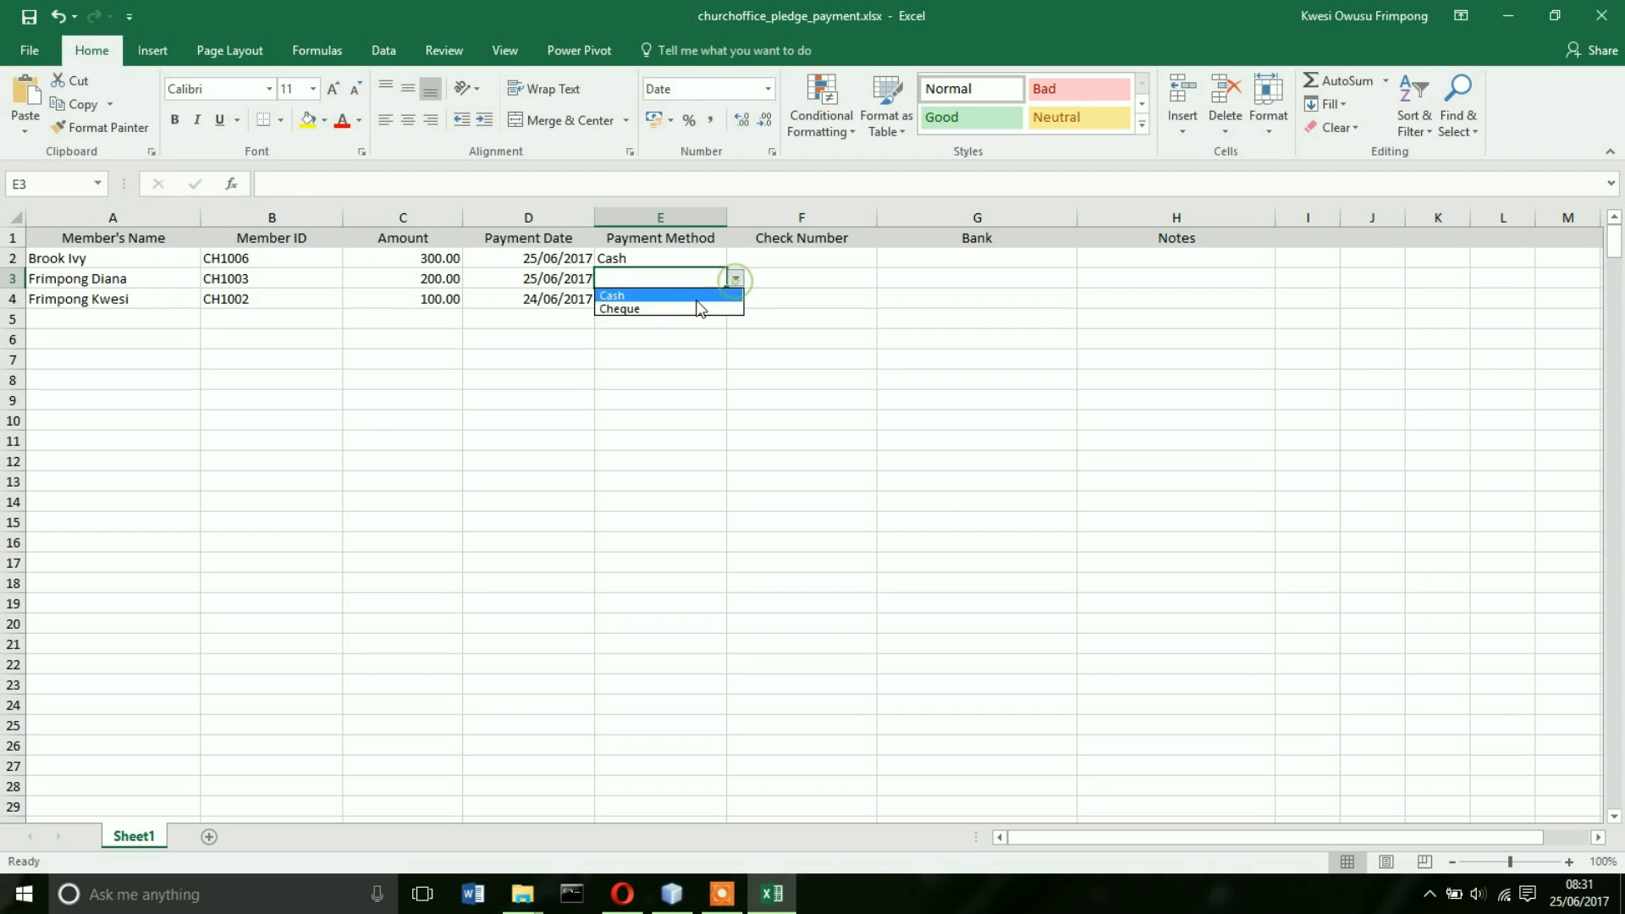
pyautogui.click(675, 308)
pyautogui.click(773, 283)
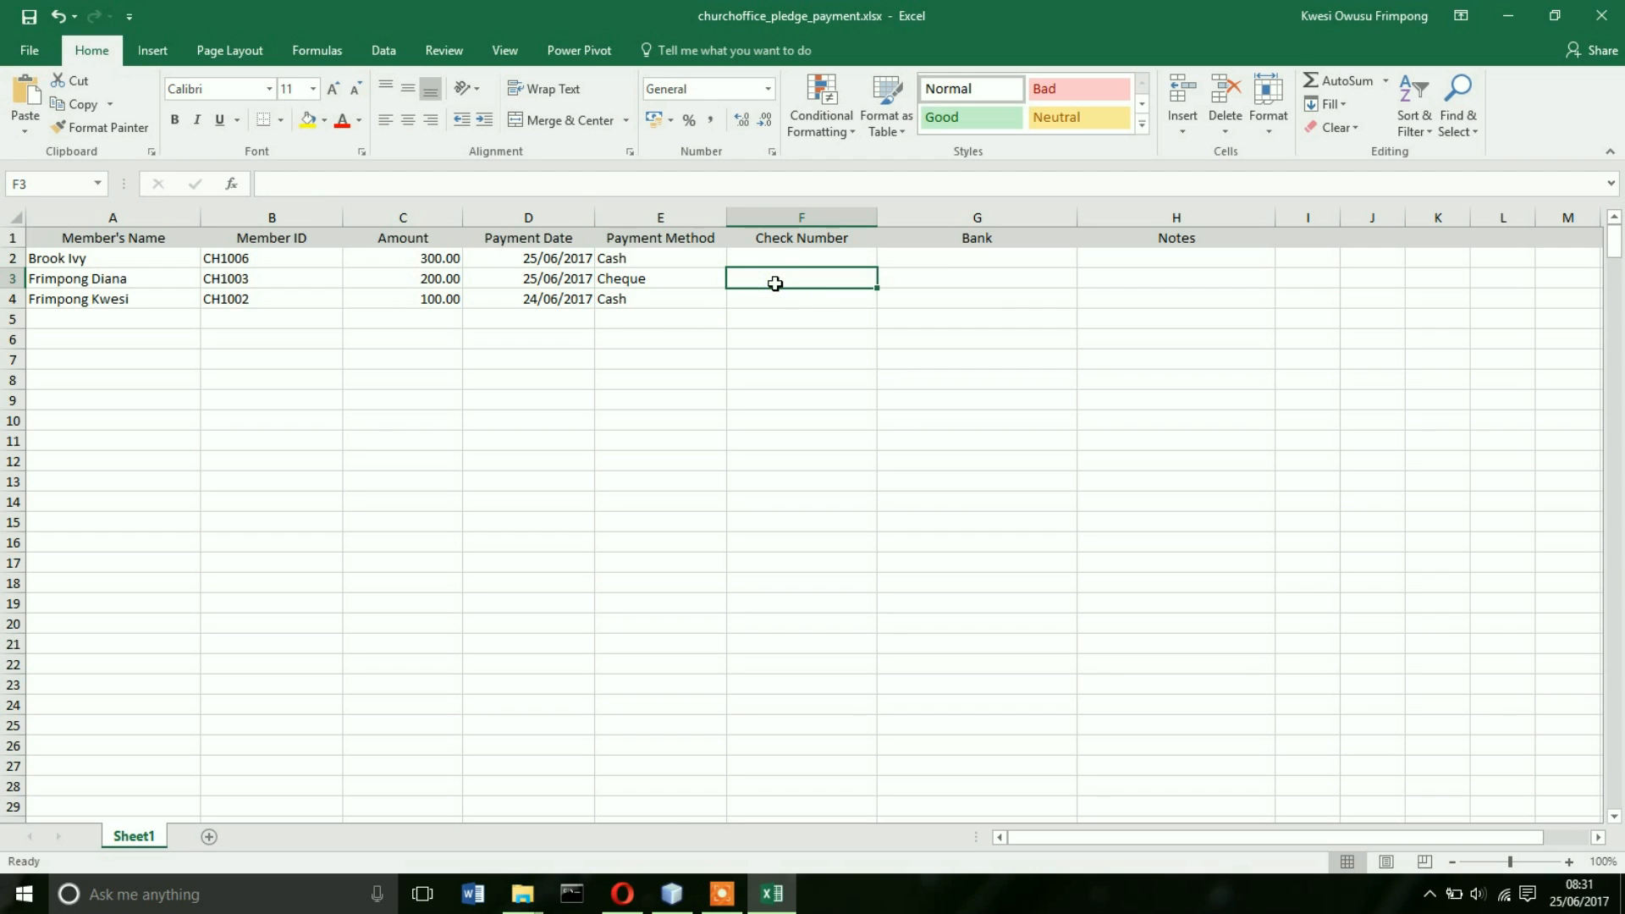
pyautogui.write('25896')
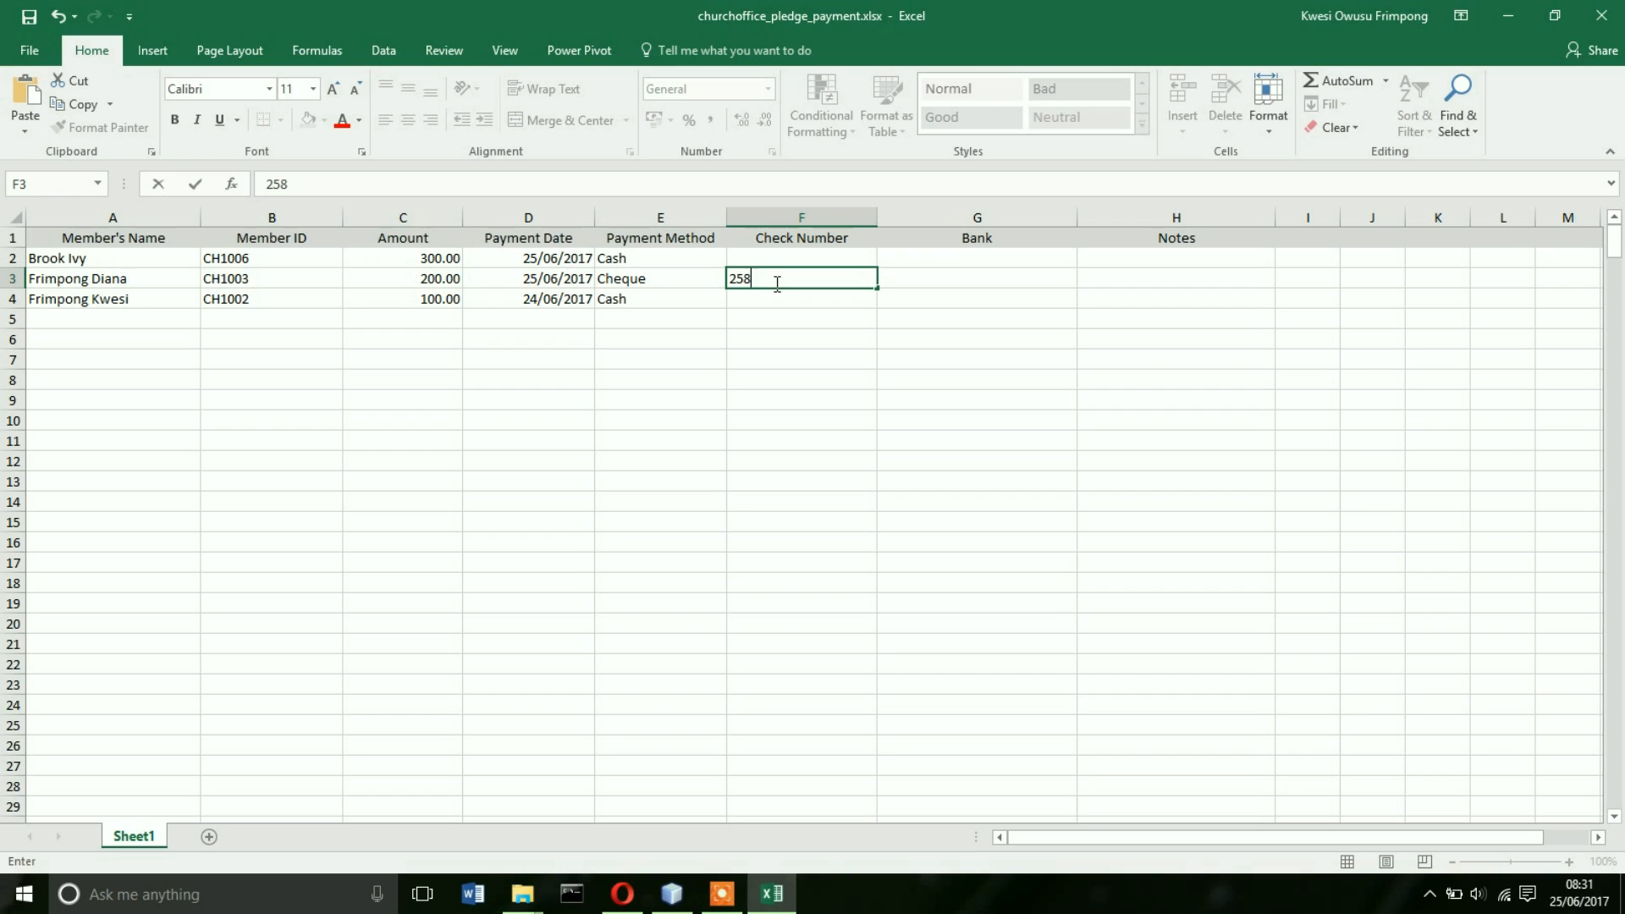
pyautogui.click(924, 282)
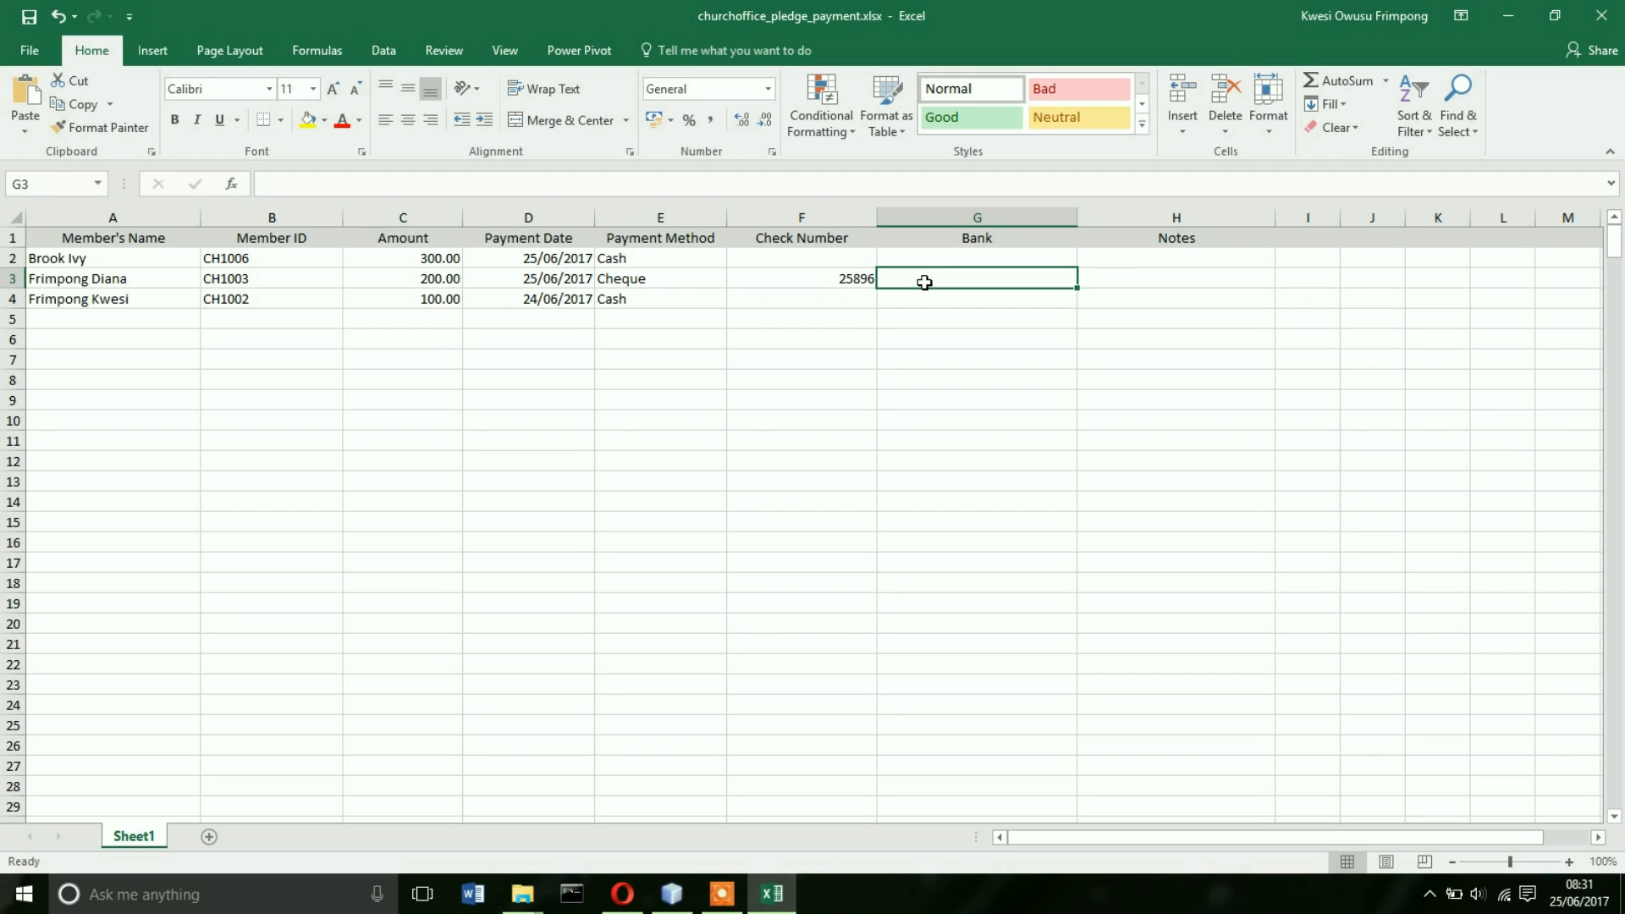
pyautogui.write('S')
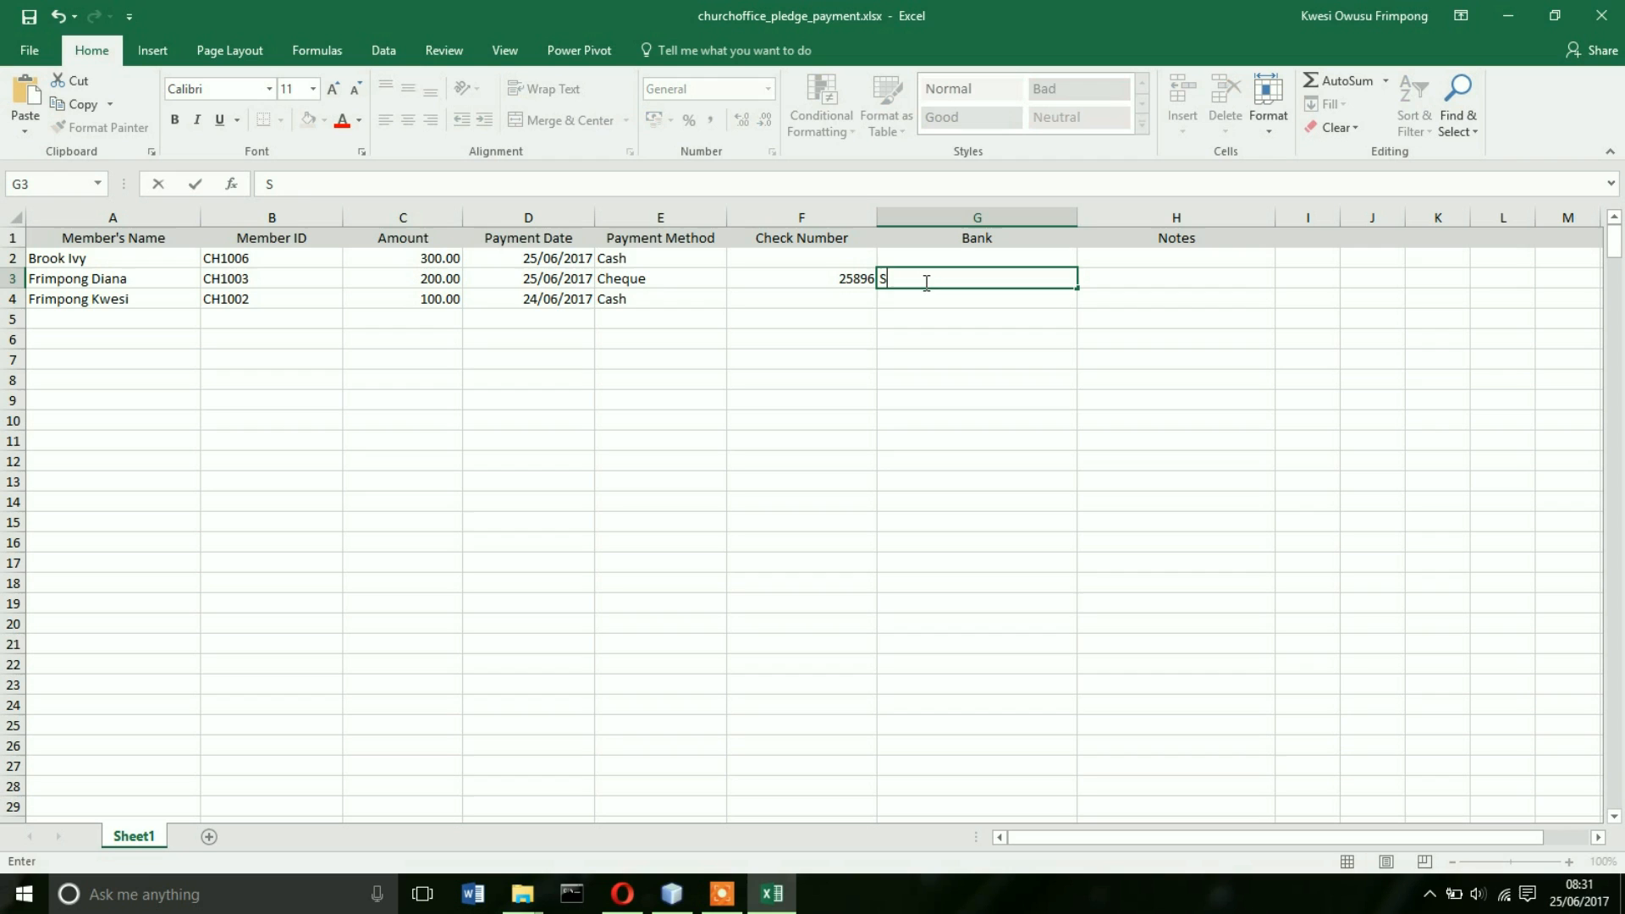
pyautogui.write('tanbic')
pyautogui.click(925, 301)
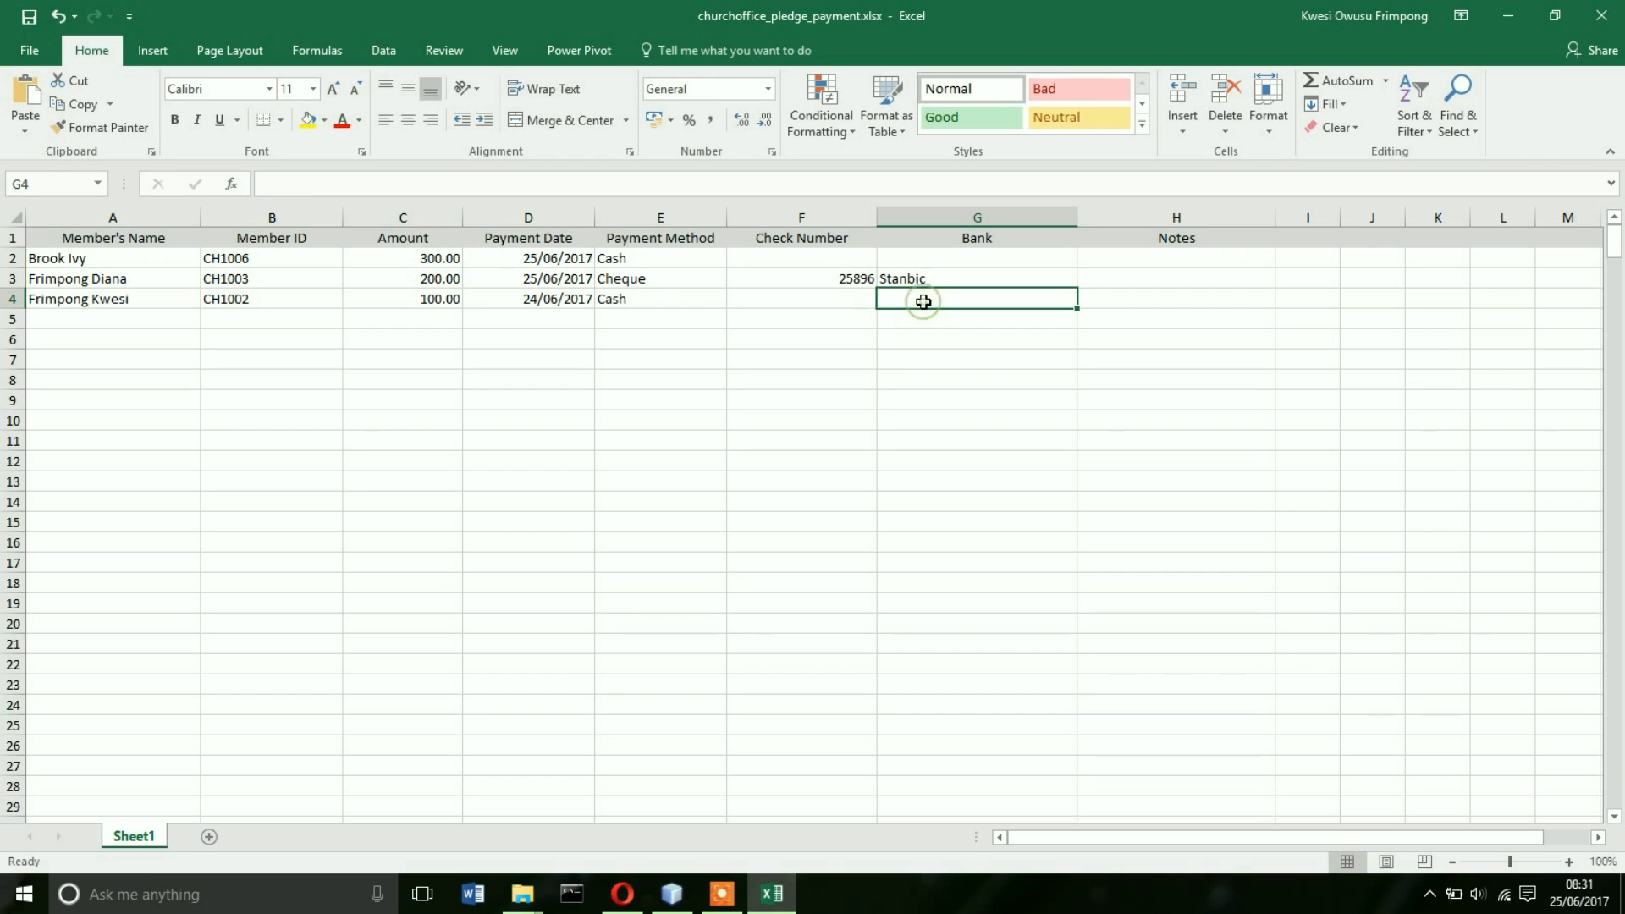
pyautogui.click(30, 16)
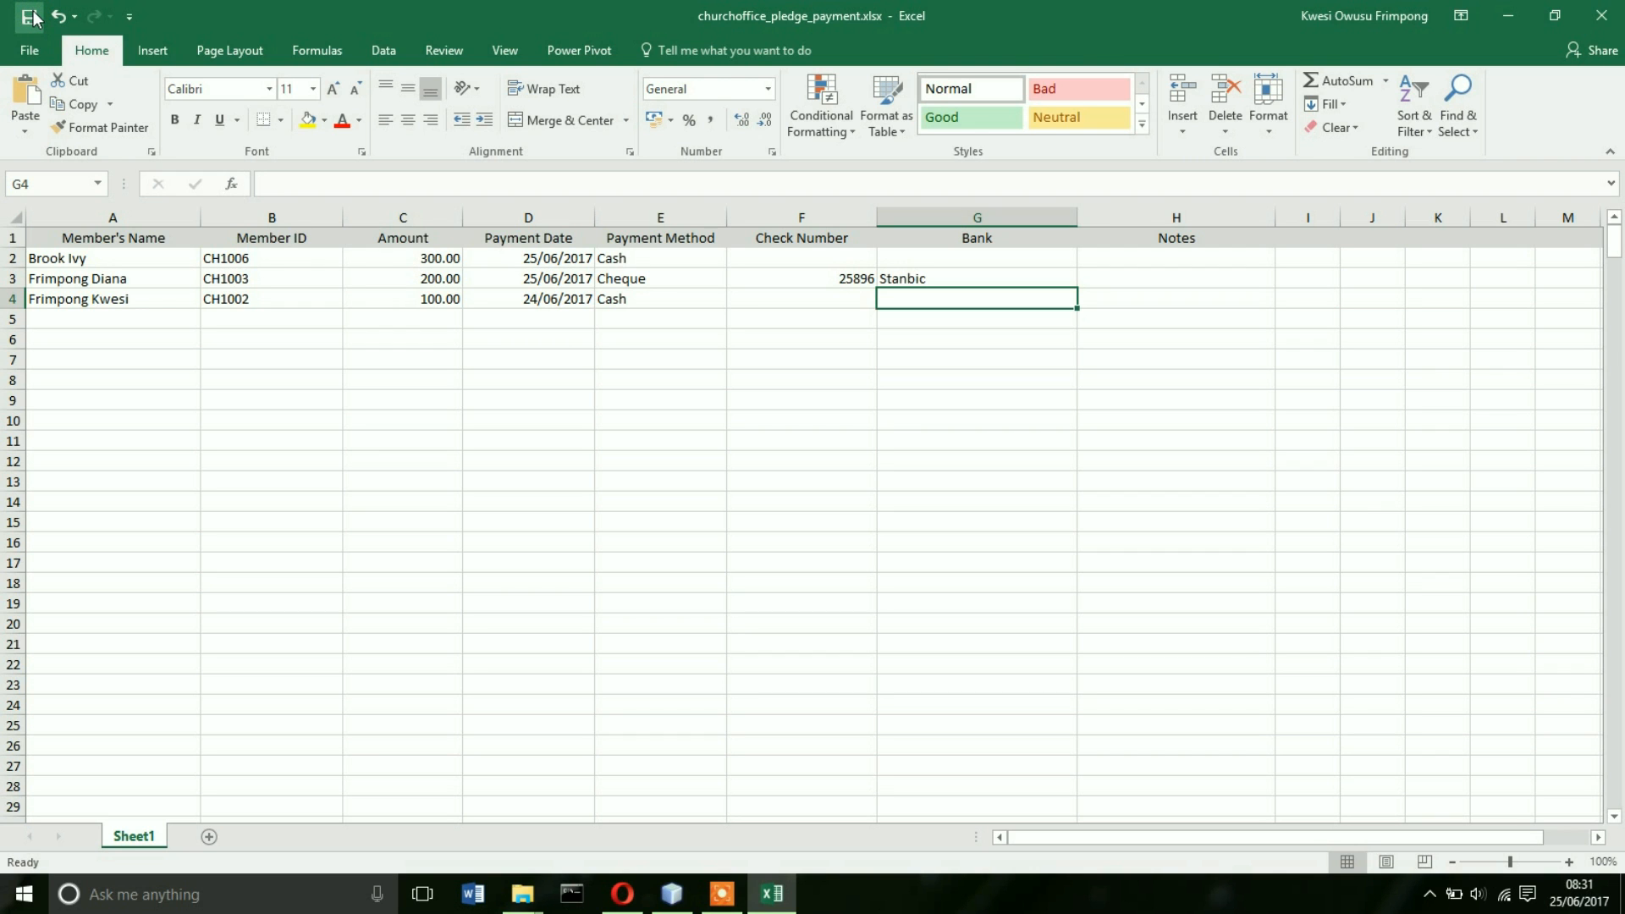
# - Close Excel and pick -Building Fund as the pledge on the upload form
pyautogui.click(1602, 16)
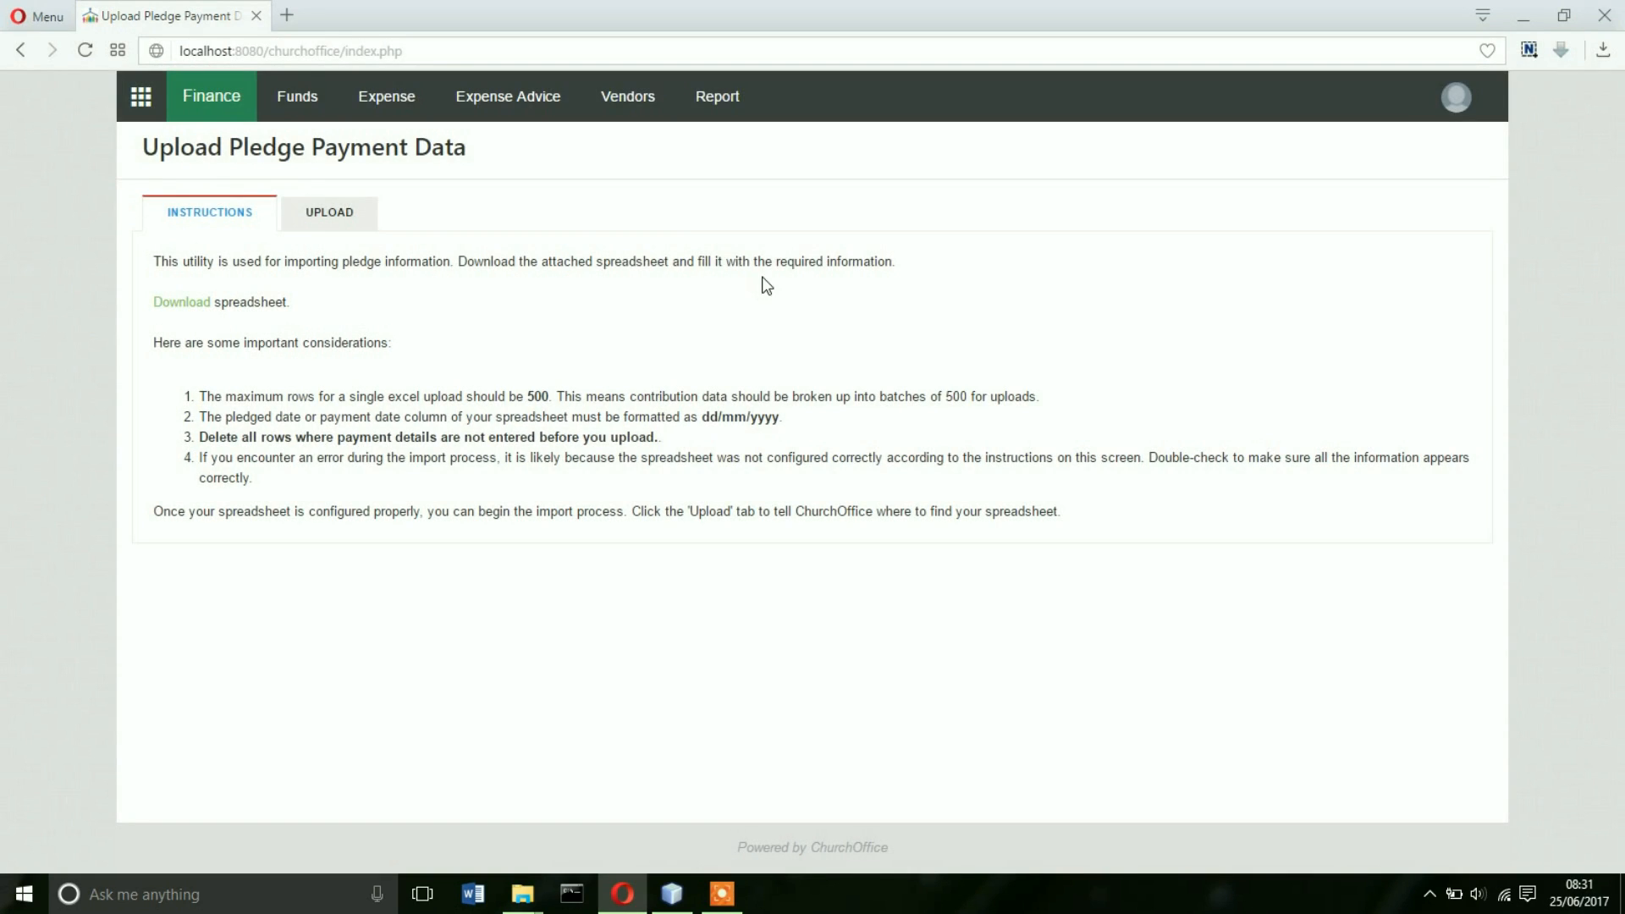
pyautogui.click(333, 211)
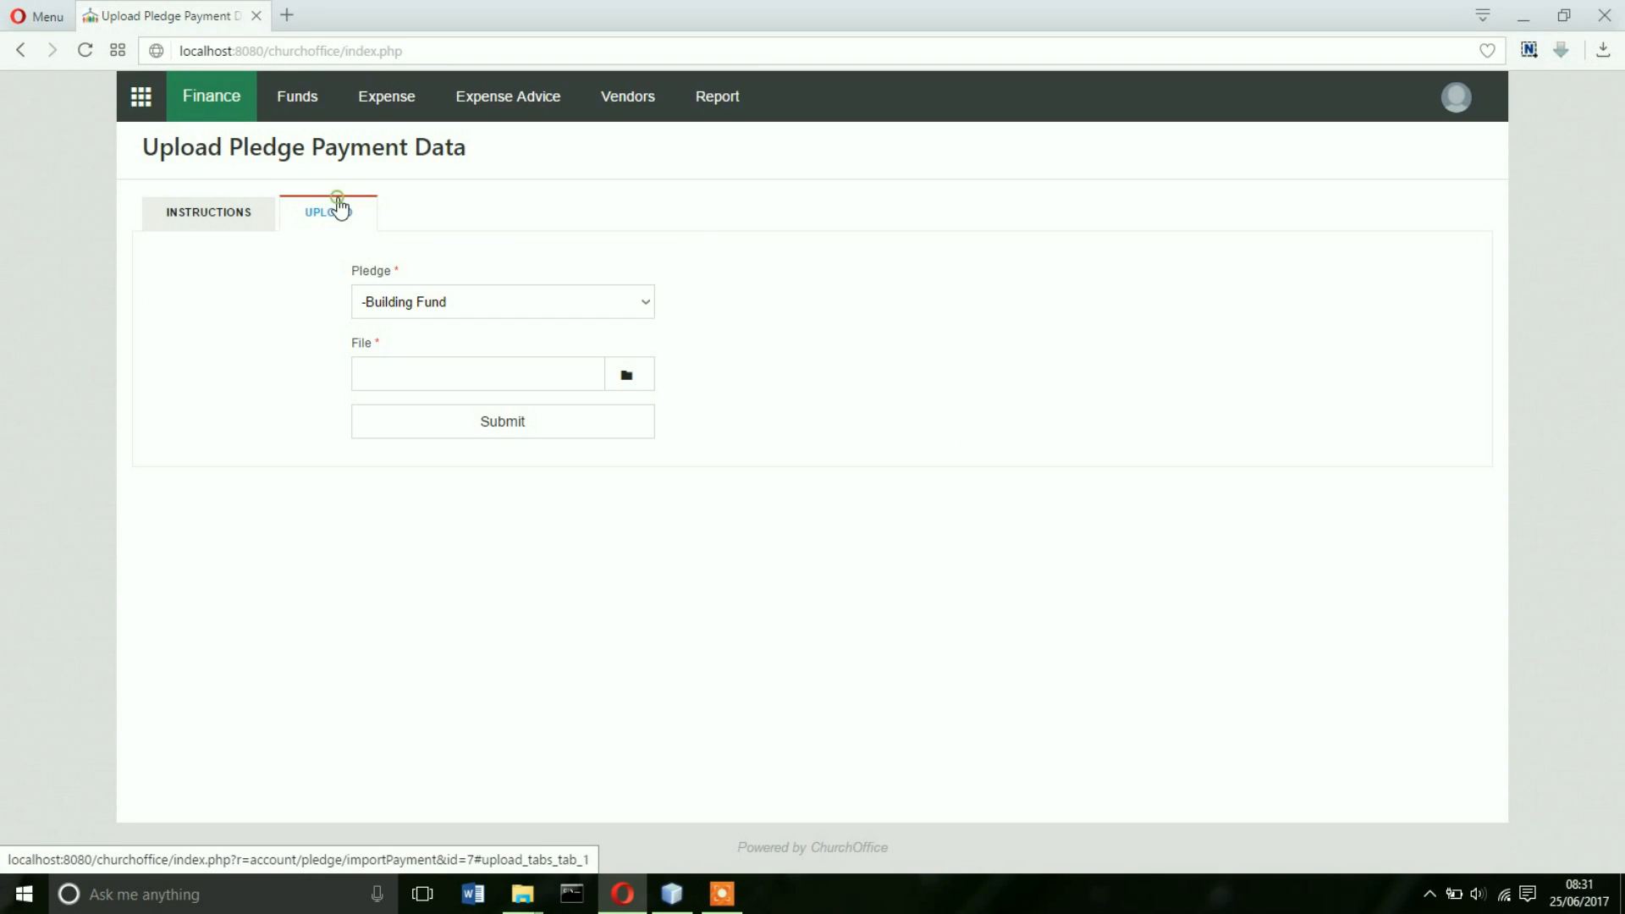
pyautogui.click(645, 308)
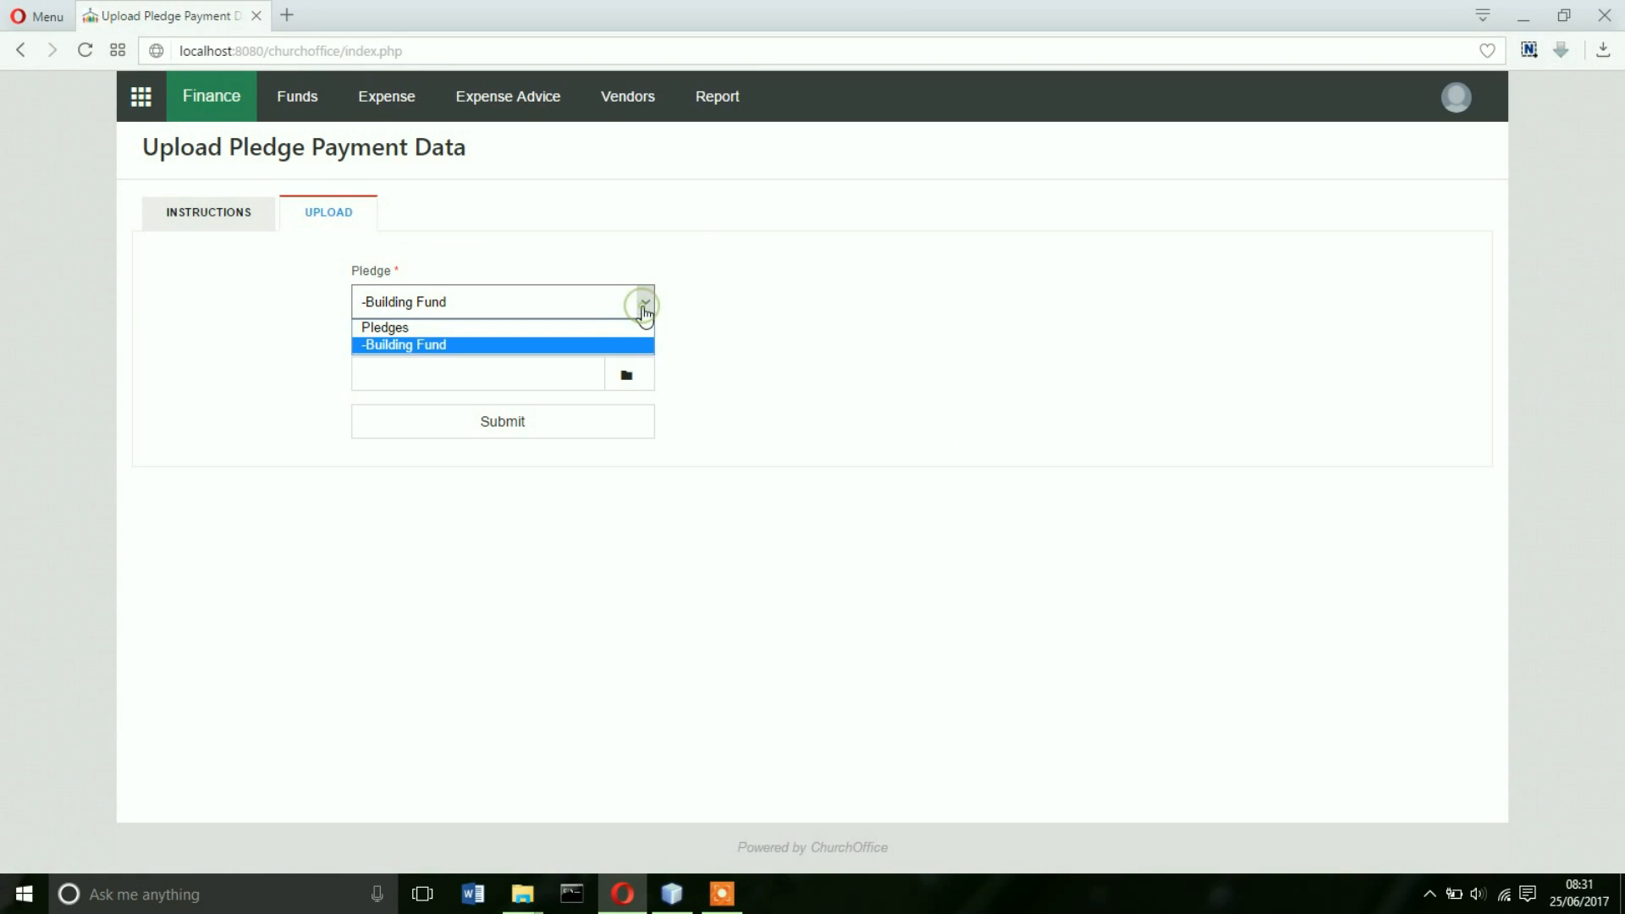
pyautogui.click(440, 344)
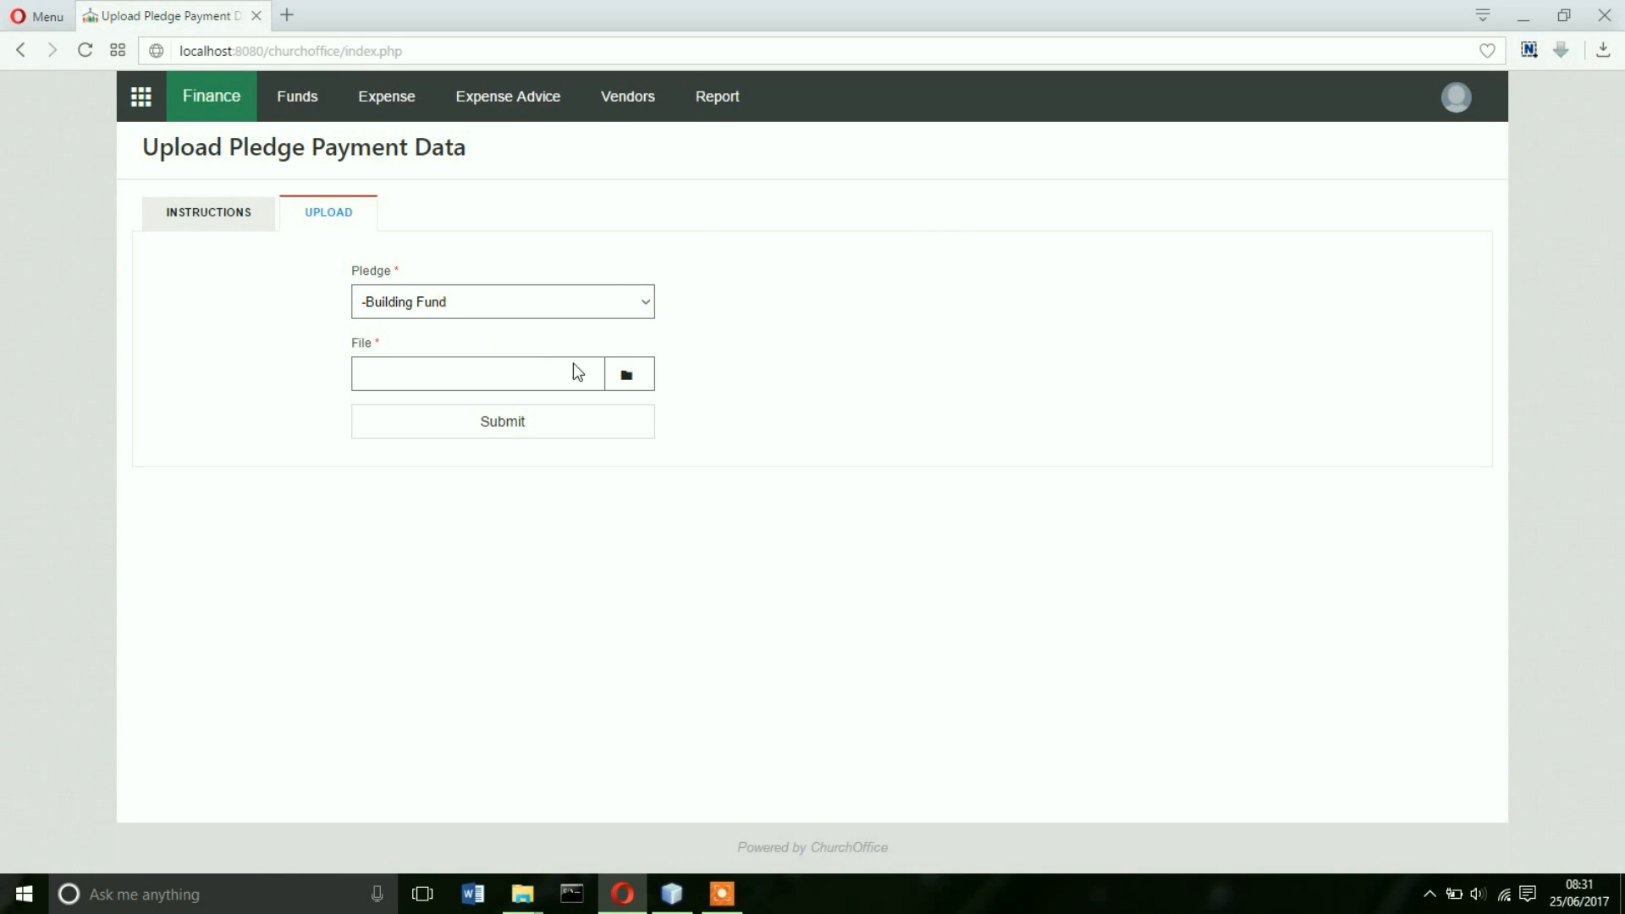
# - Upload churchoffice_pledge_payment.xlsx from Downloads and submit it
pyautogui.click(637, 375)
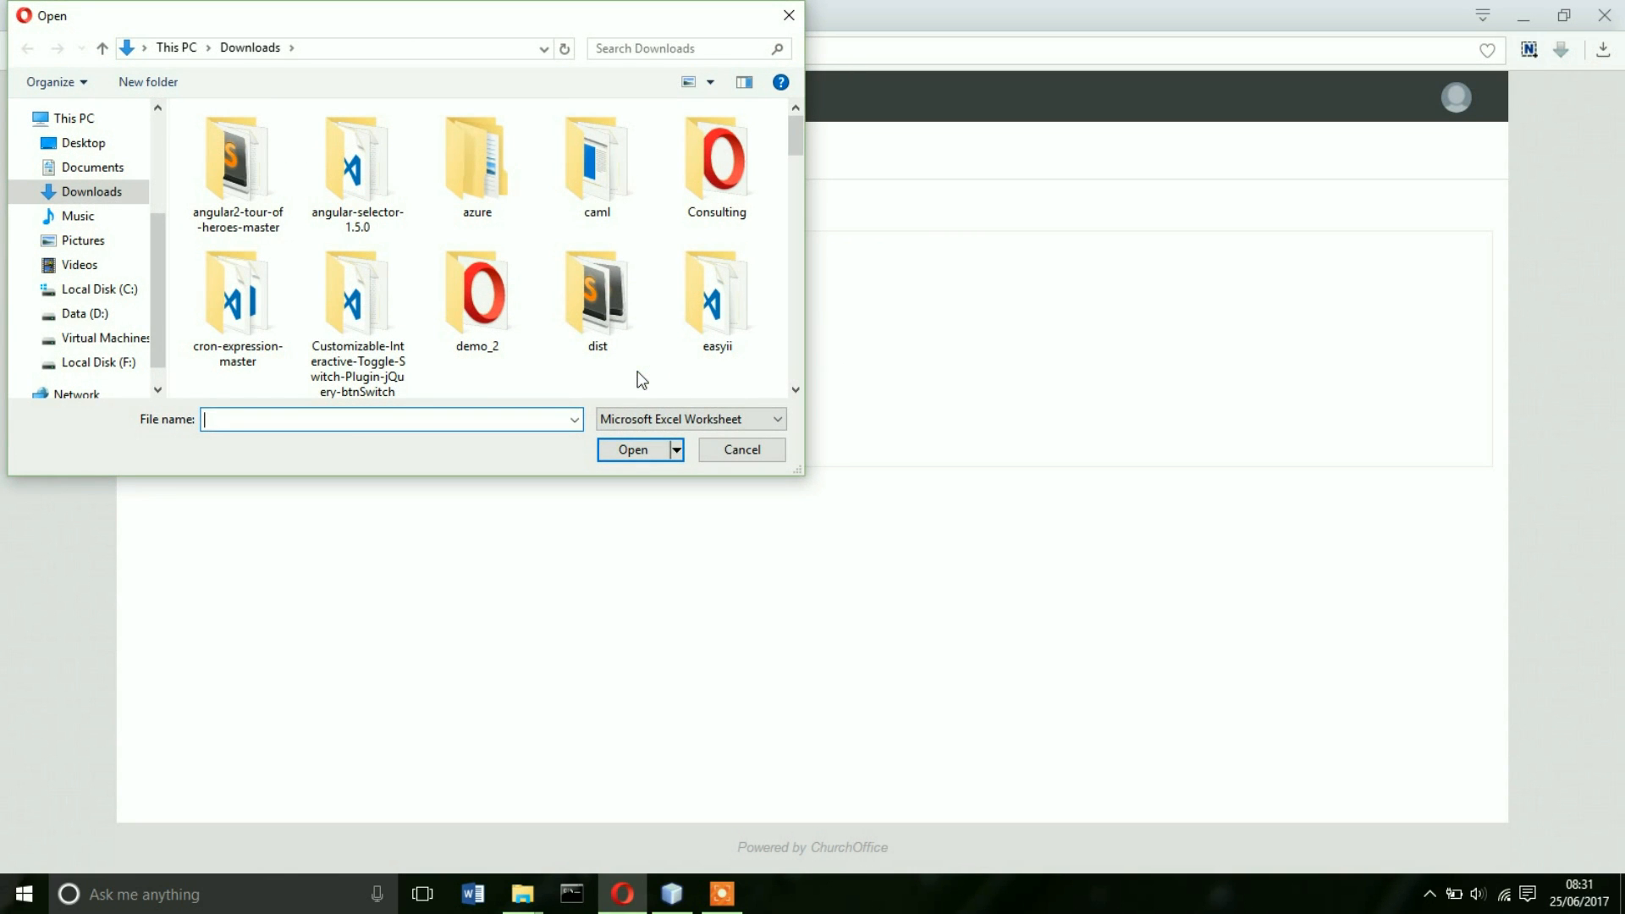
pyautogui.scroll(-5, 590, 298)
pyautogui.click(598, 161)
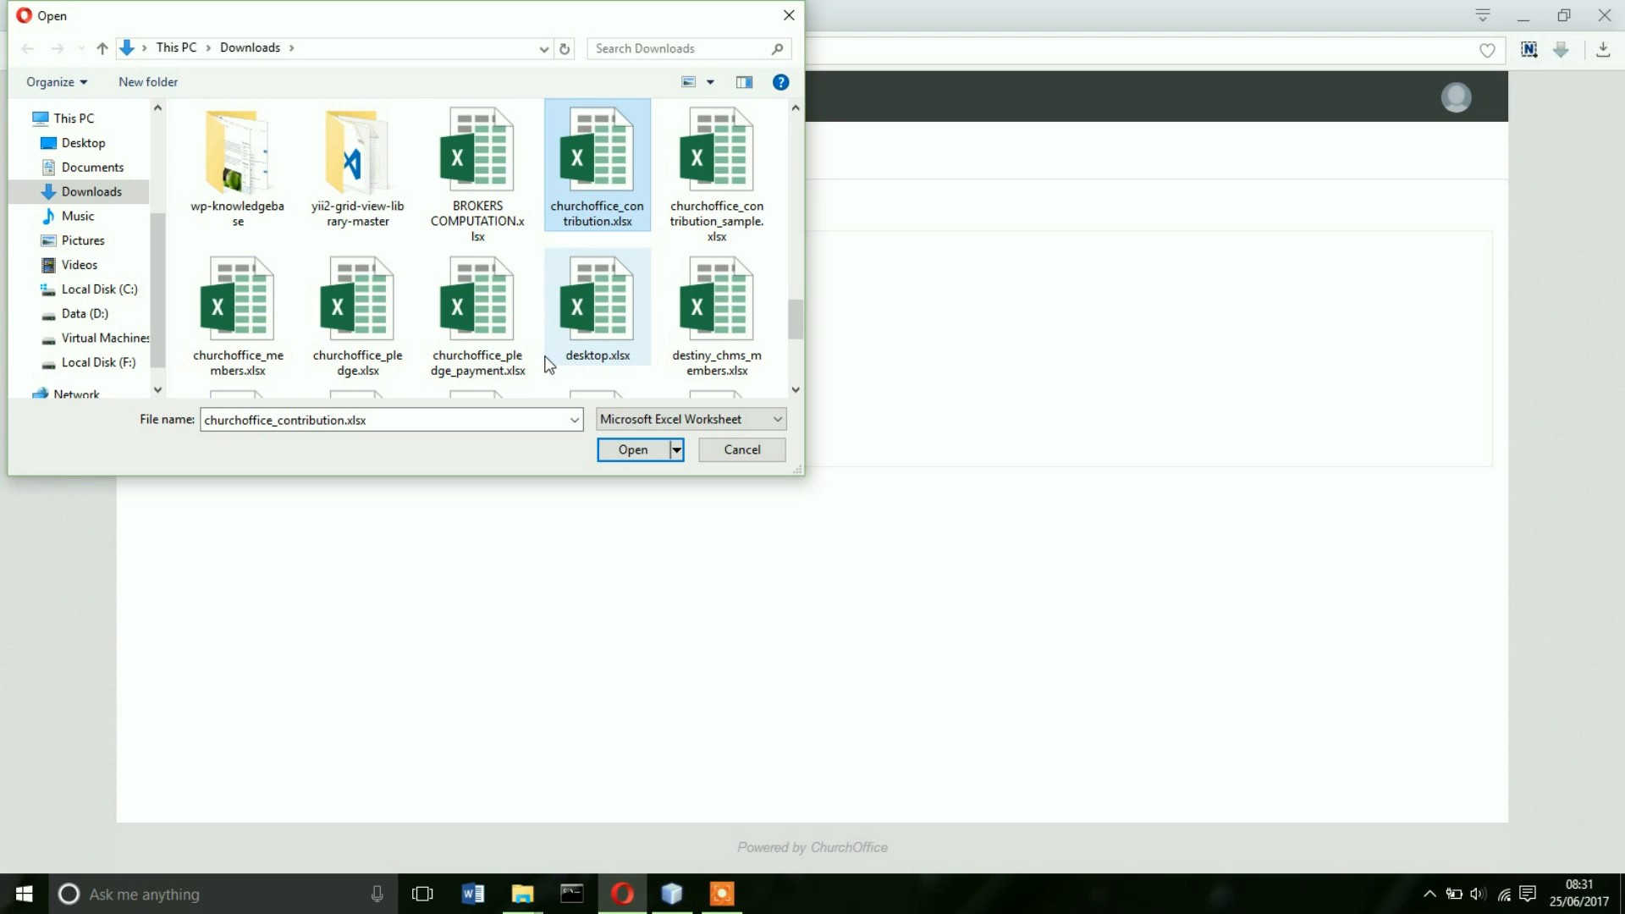
pyautogui.doubleClick(502, 349)
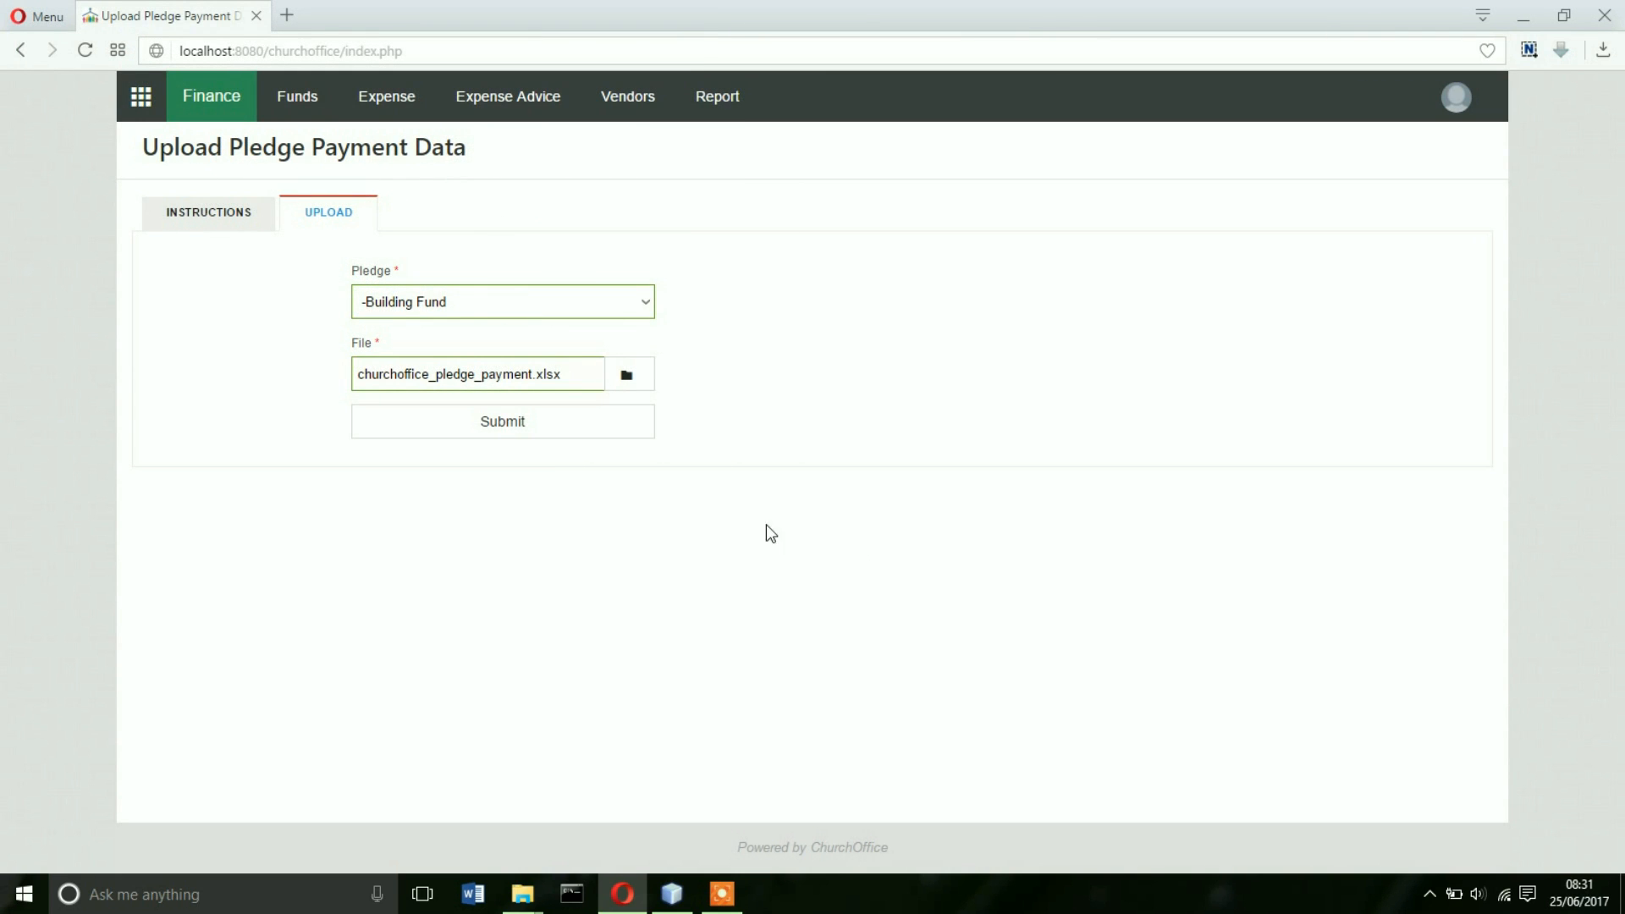
pyautogui.click(548, 427)
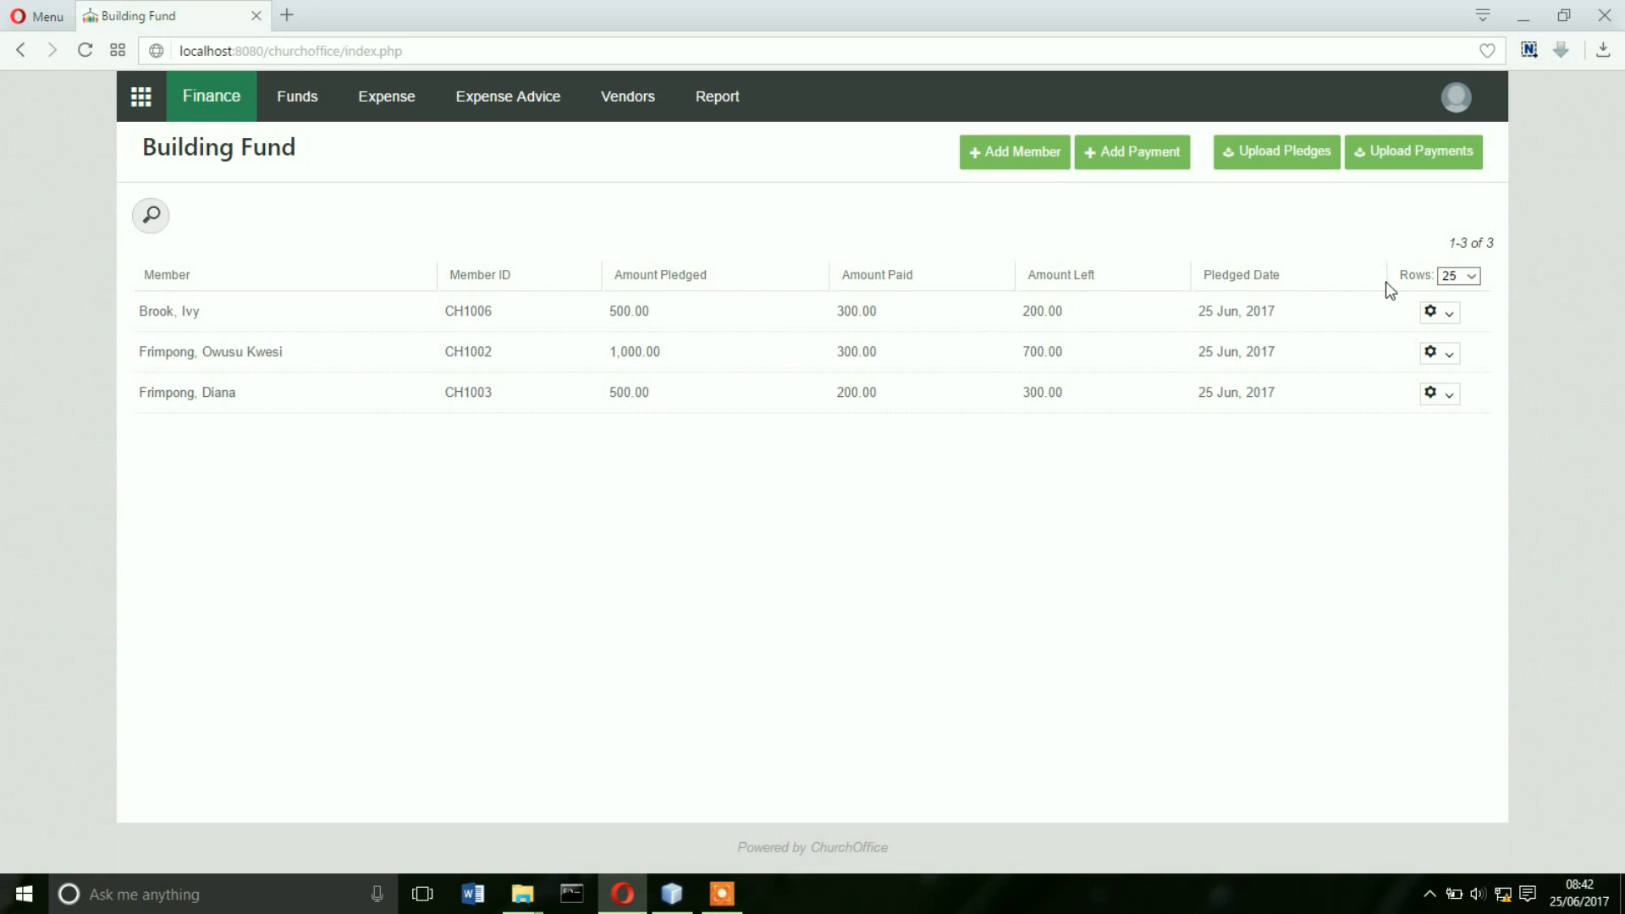
# - View the first member's Building Fund payment history, go back, then view the second member's
pyautogui.click(1439, 311)
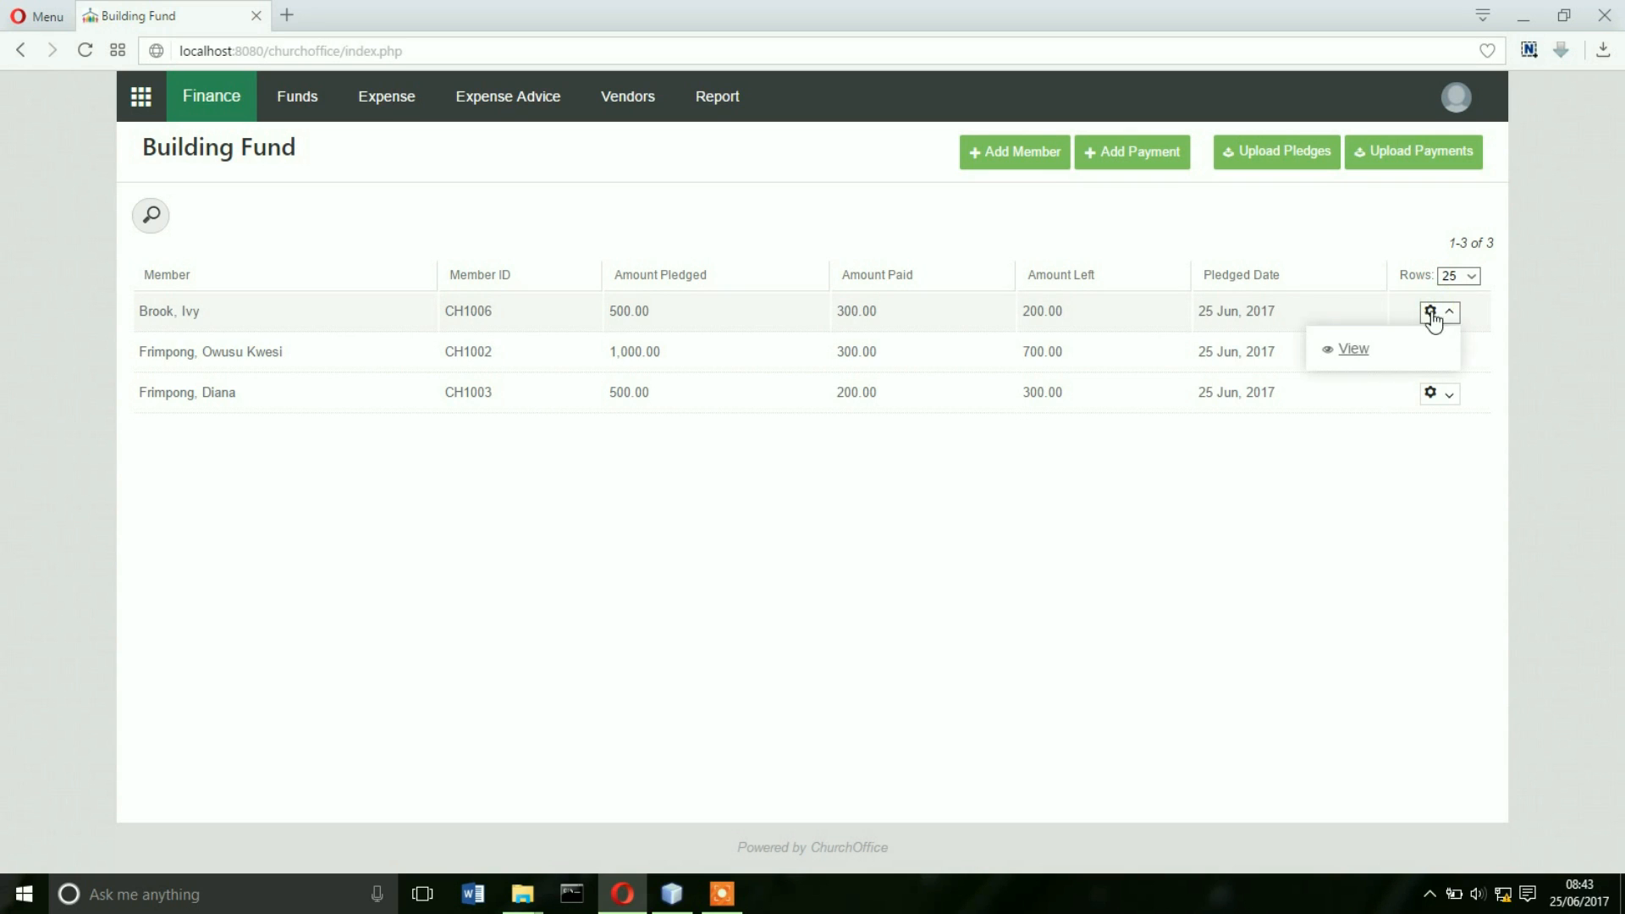
pyautogui.click(1361, 352)
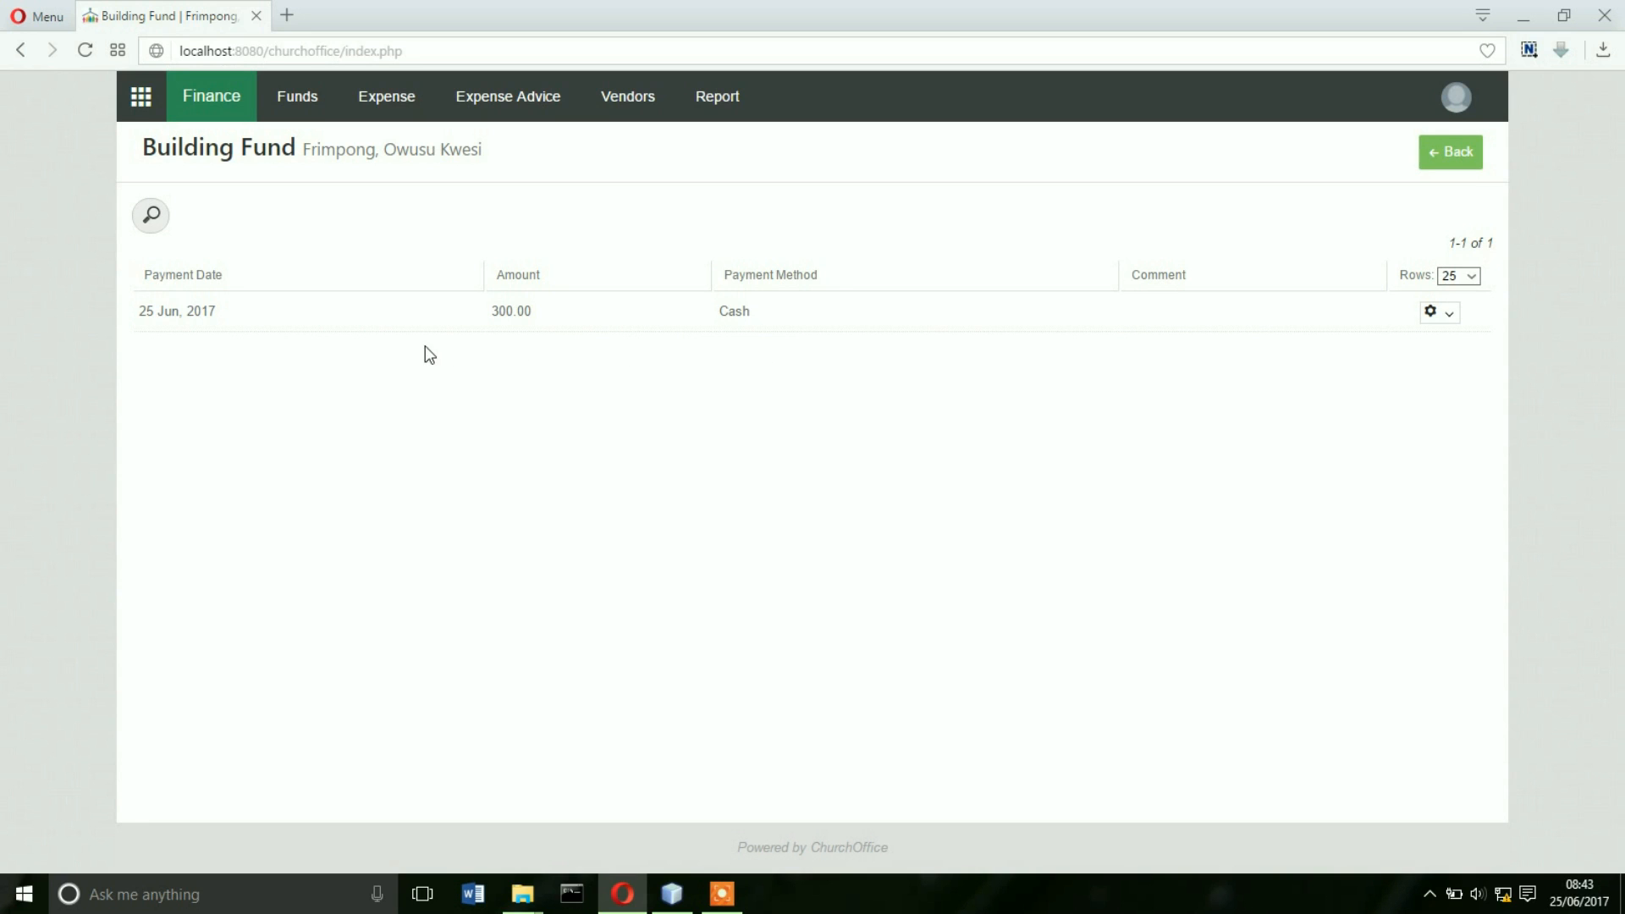
pyautogui.click(20, 55)
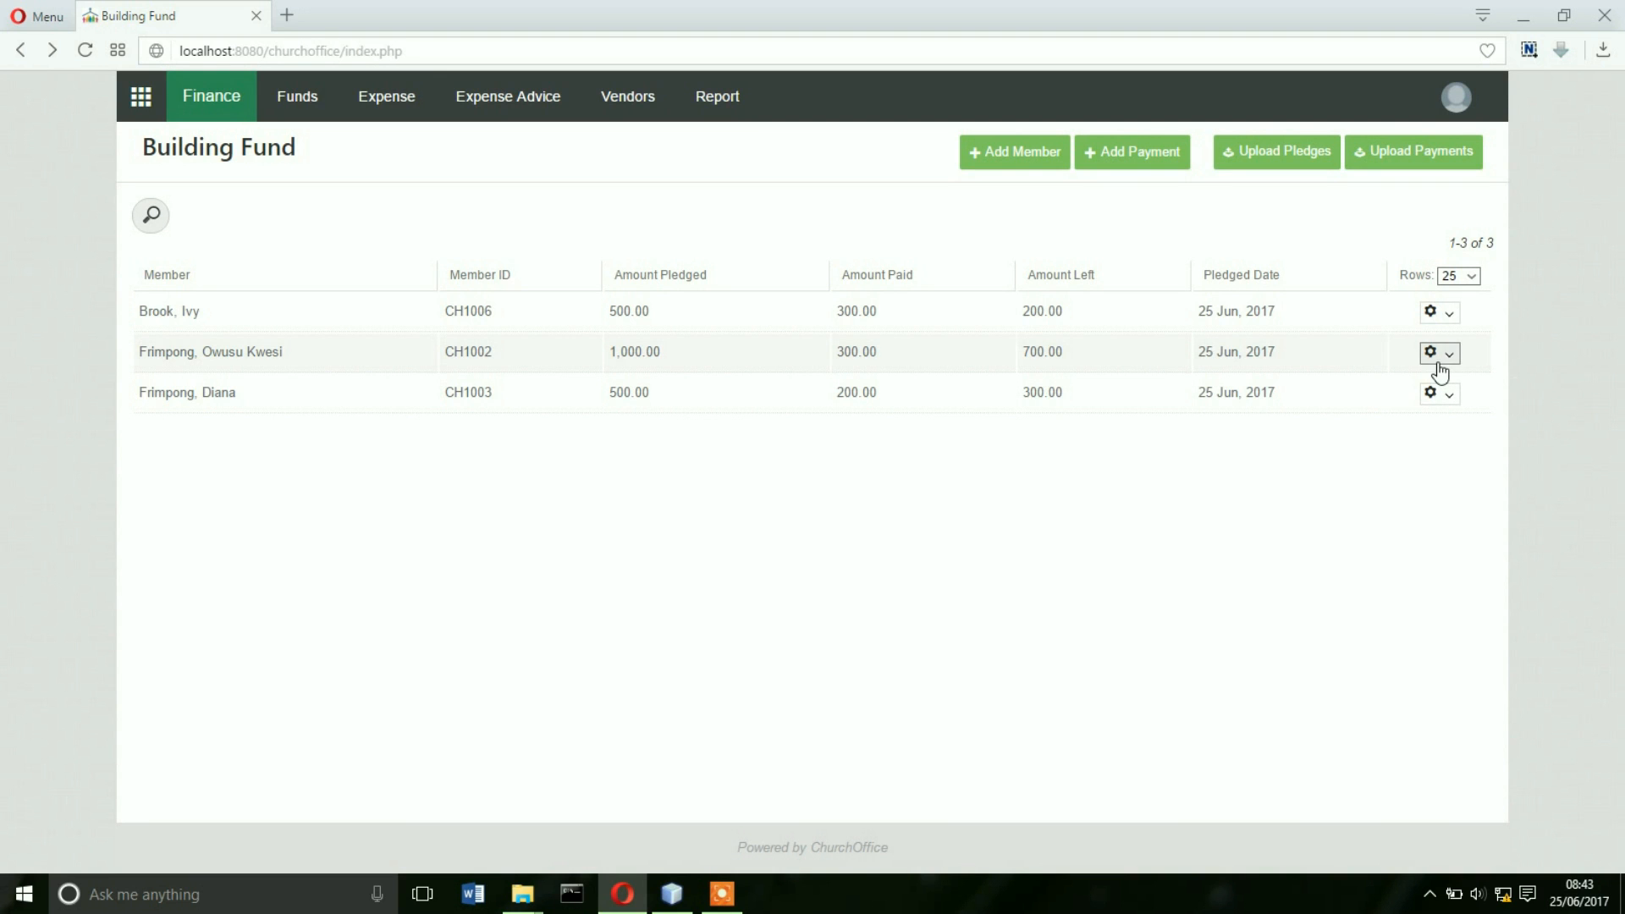
pyautogui.click(1439, 355)
pyautogui.click(1359, 391)
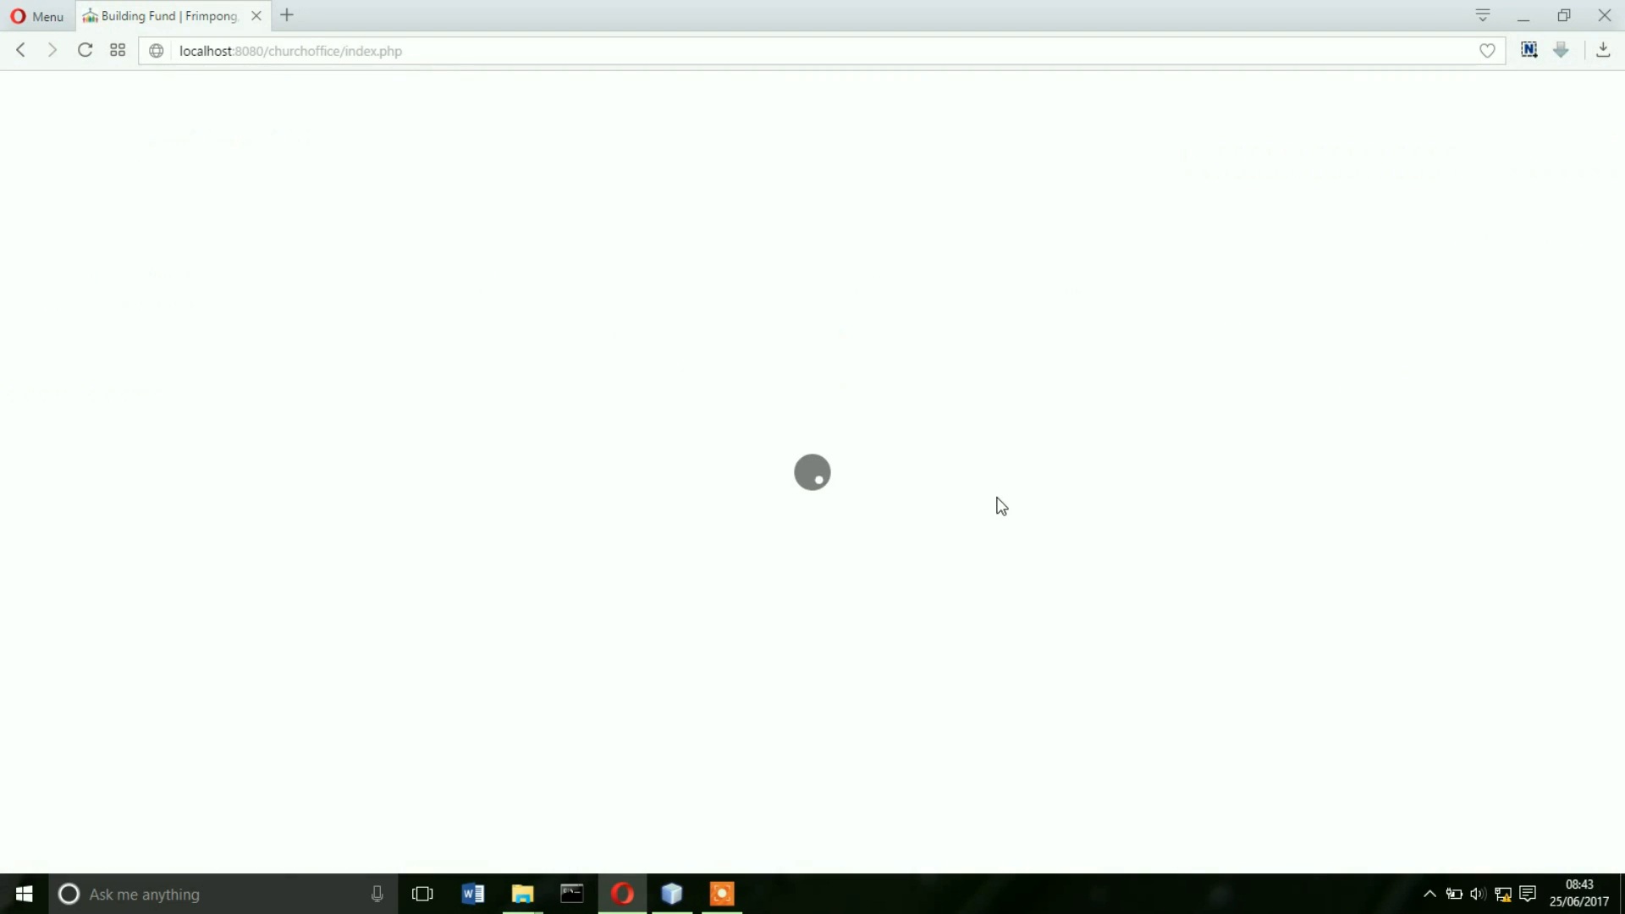